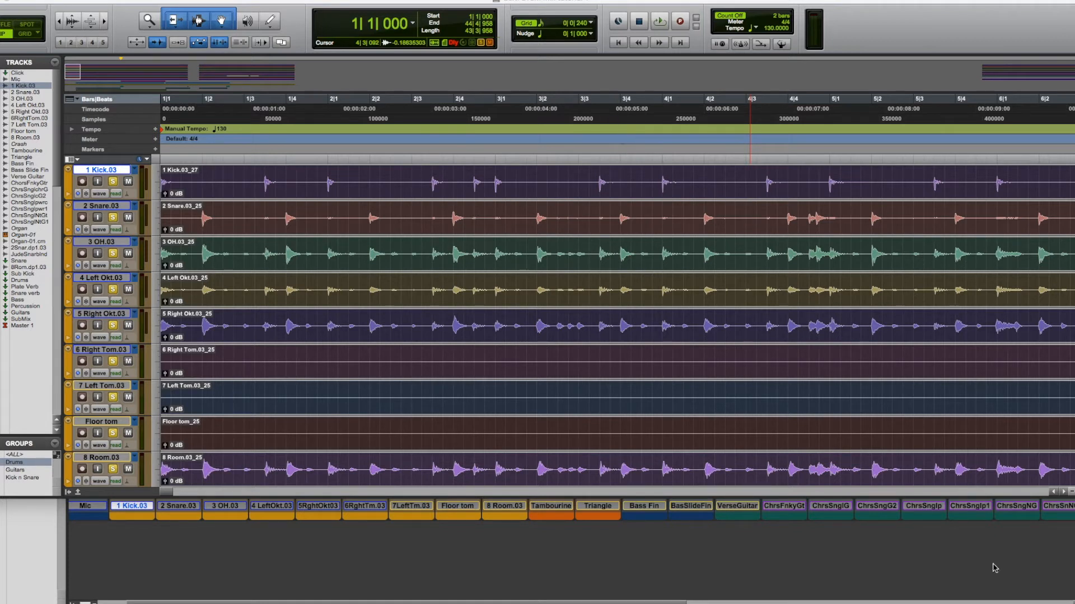
Switch to the Mix window and check that Track Color is enabled in its view options
key("super+equal")
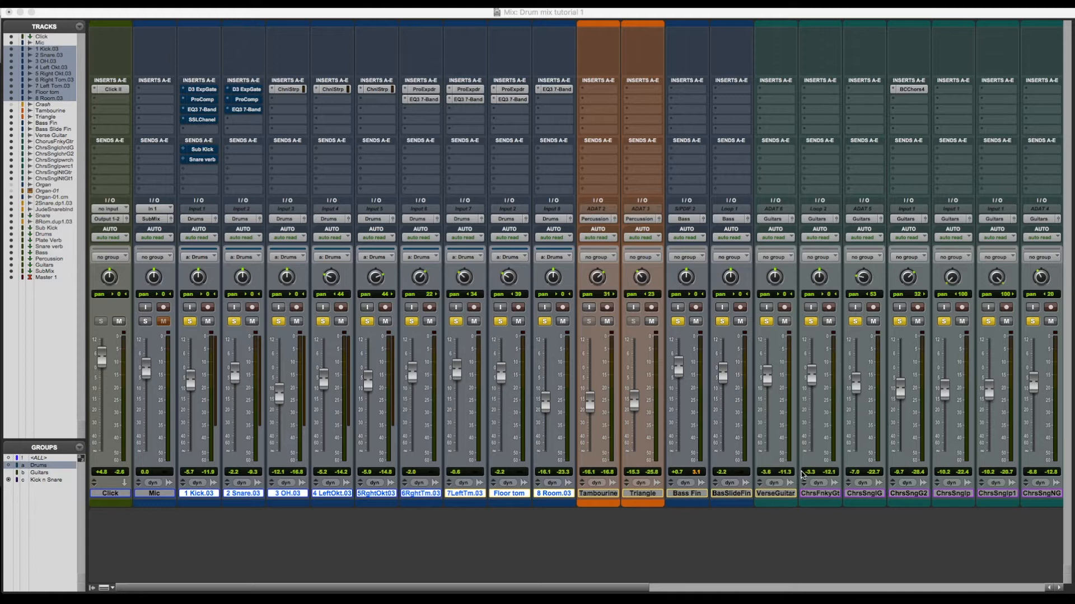
scroll(767, 479, "right", 5)
scroll(824, 500, "left", 5)
left_click(155, 16)
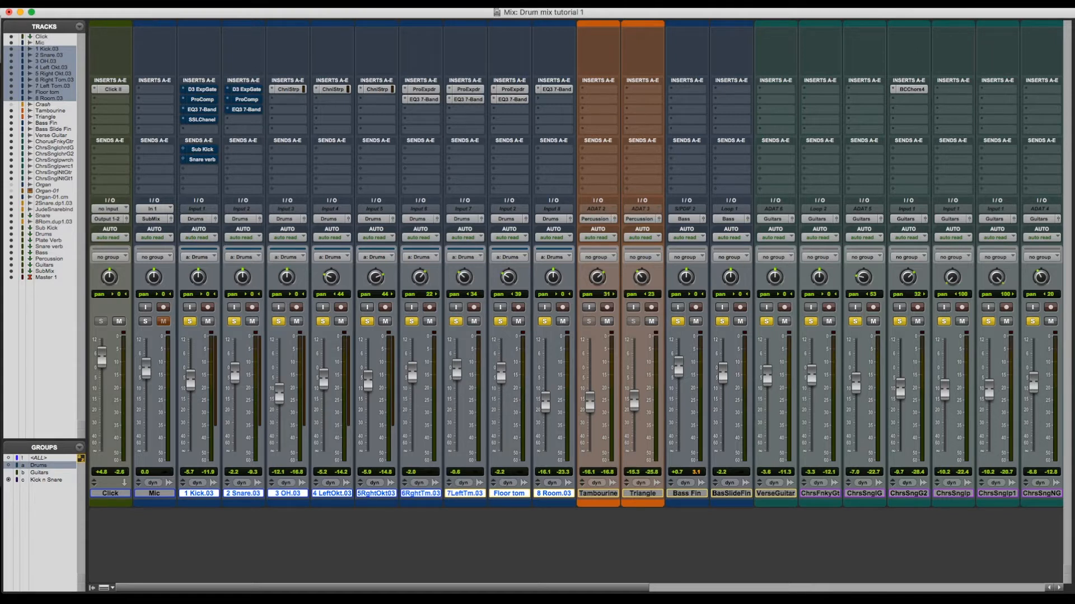
left_click(130, 2)
mouse_move(150, 12)
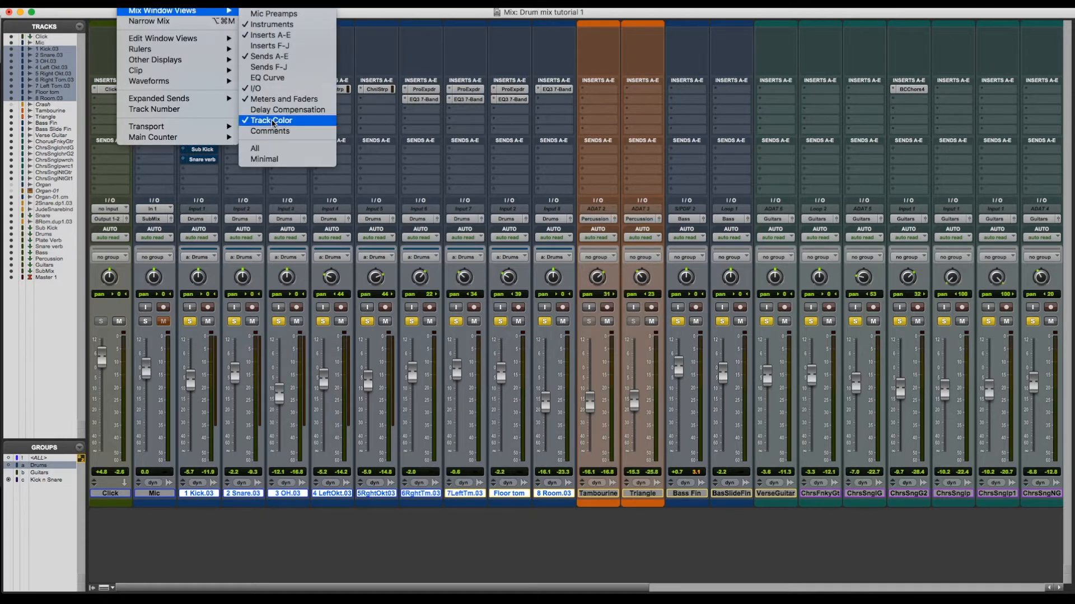
left_click(428, 14)
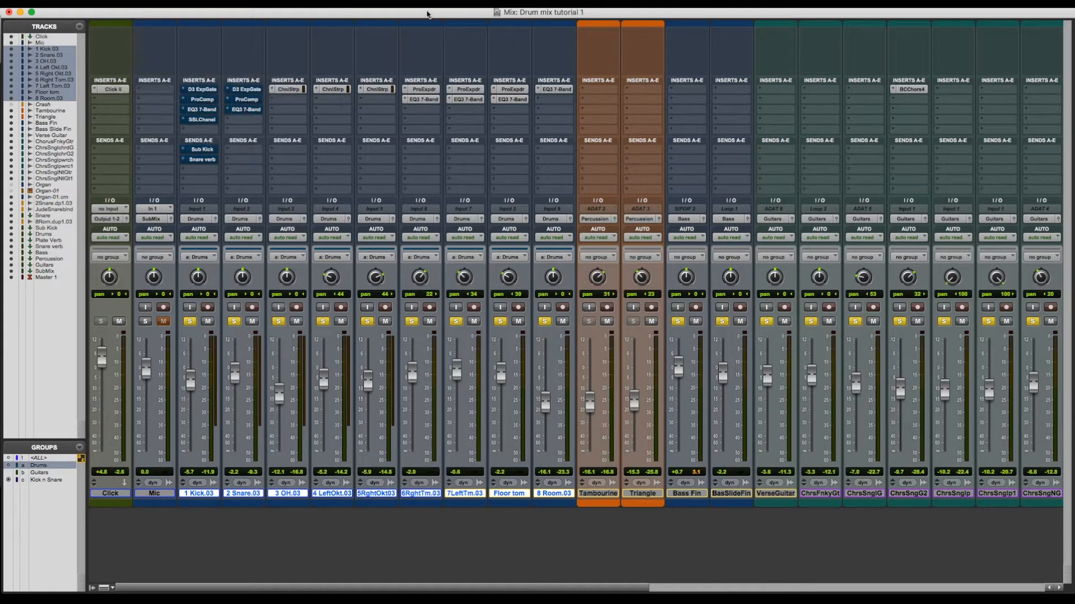
Colour the selected drum tracks, 1 Kick.03 through 8 Room.03, orange using the Color Palette
left_click(365, 1)
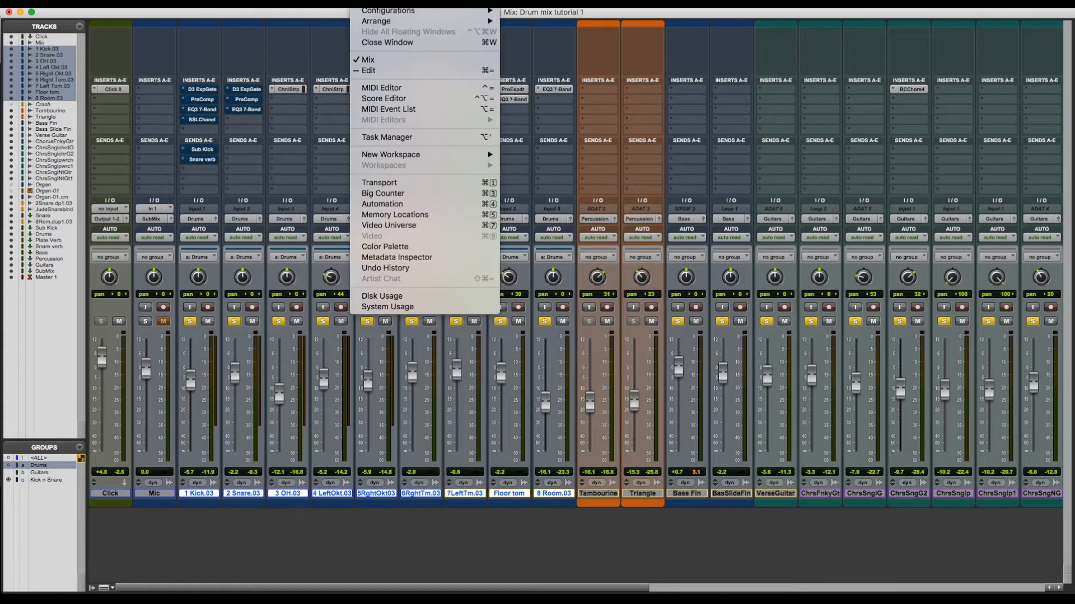
left_click(390, 249)
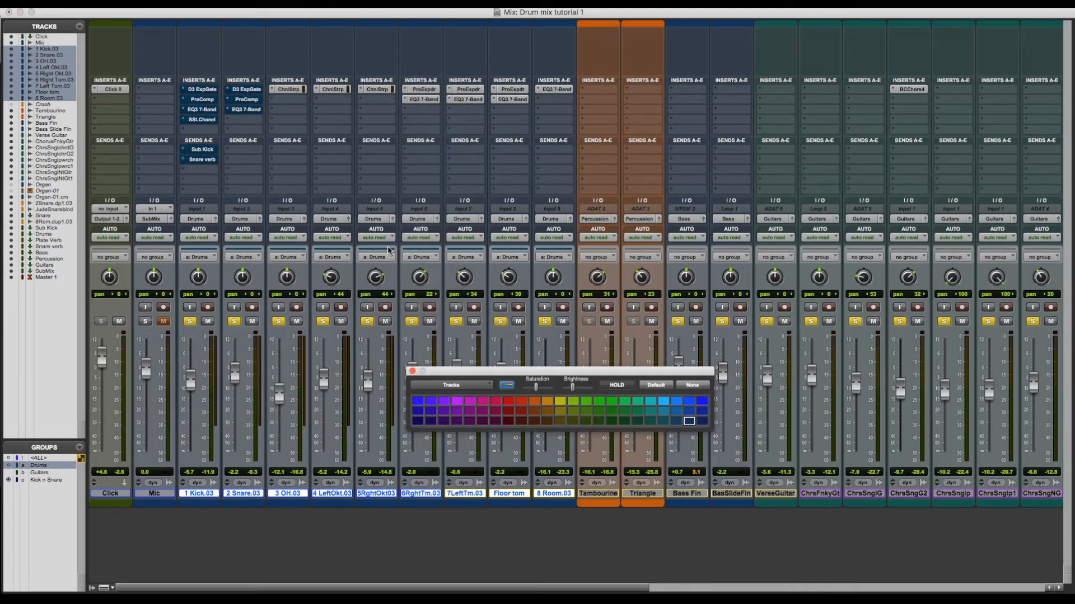
left_click(546, 400)
left_click(412, 371)
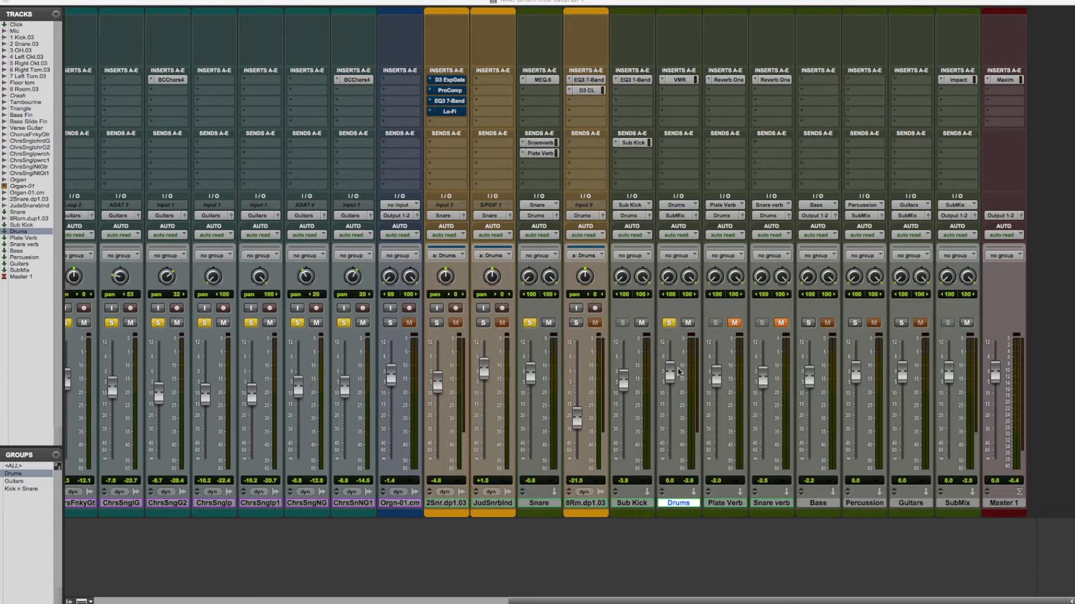
Examine how the drum tracks route through the Drums aux and the SubMix track to Master 1
scroll(641, 375, "left", 10)
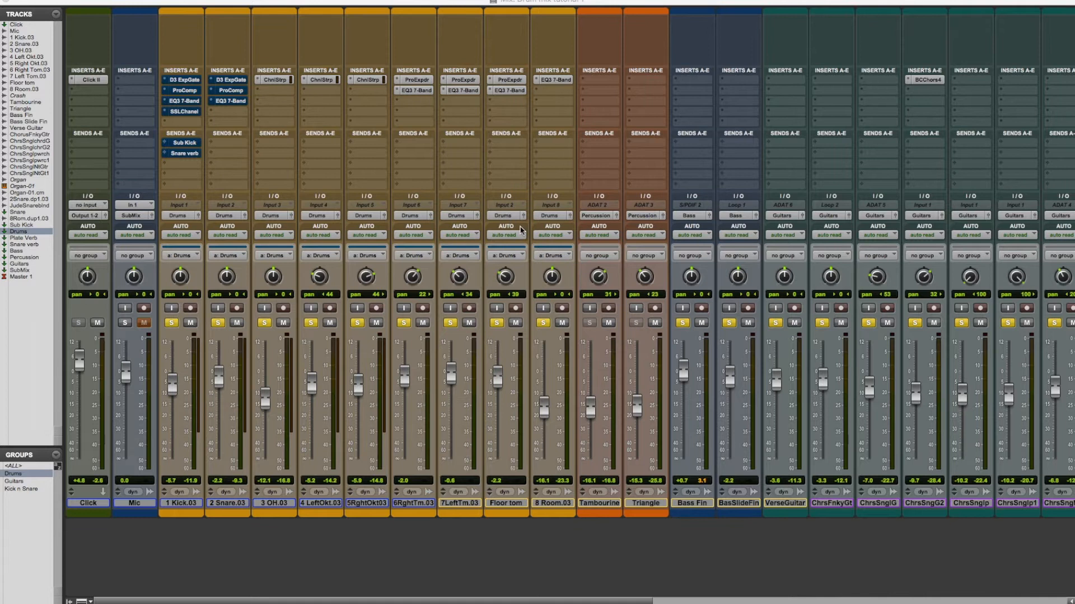
scroll(357, 380, "right", 10)
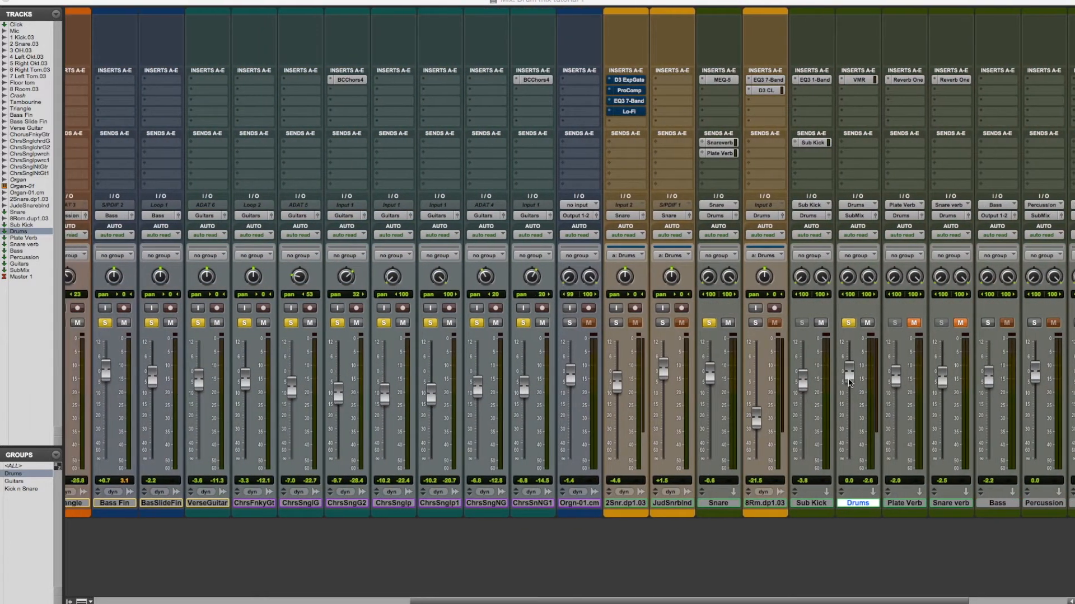
left_click_drag(849, 381, 850, 382)
scroll(570, 377, "right", 1)
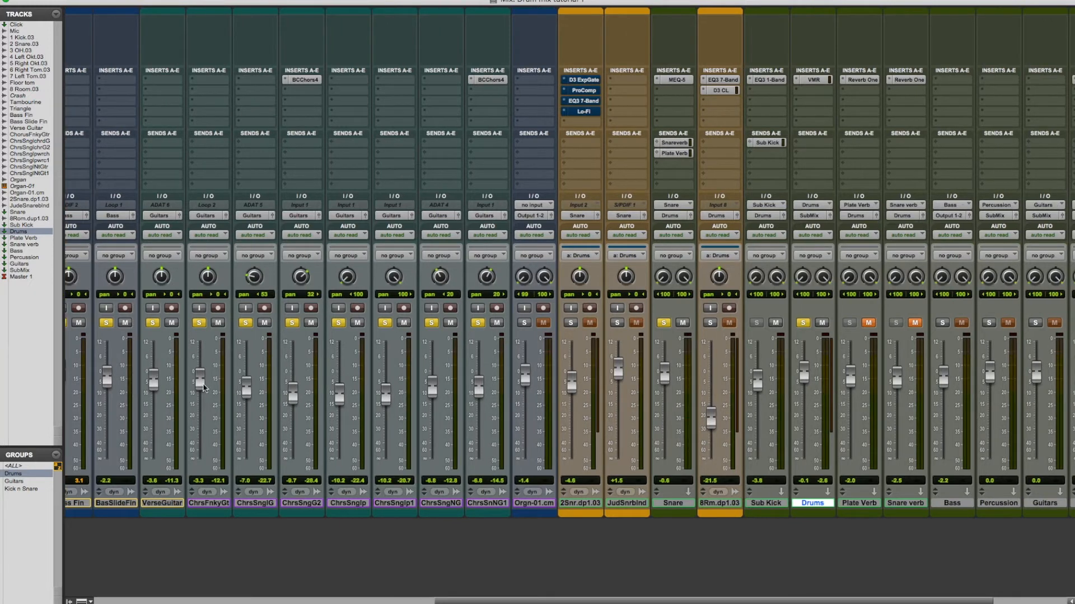
scroll(171, 389, "left", 10)
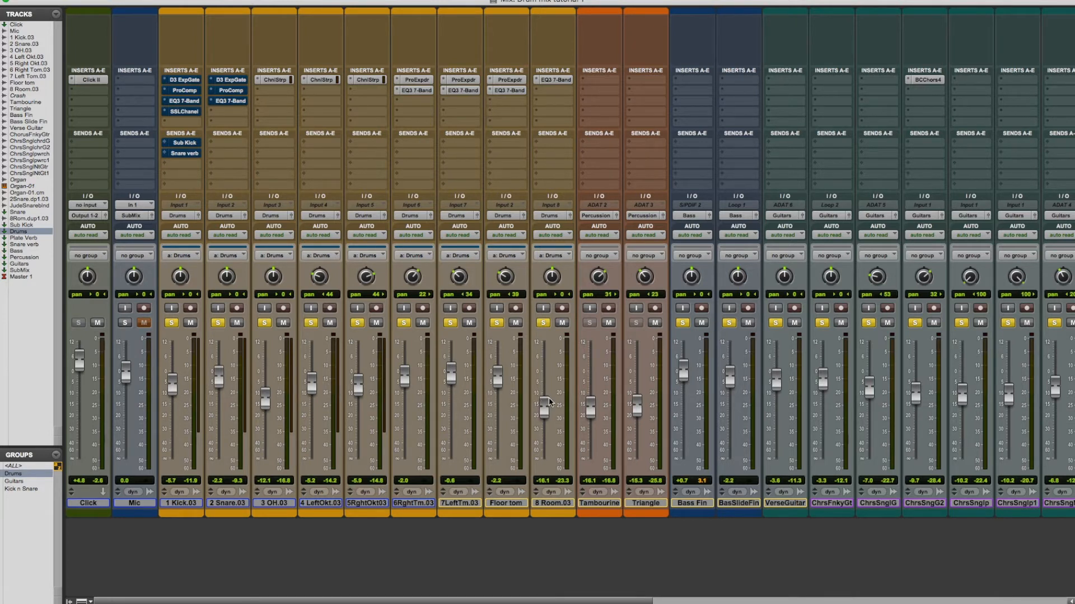
scroll(659, 405, "right", 10)
scroll(659, 405, "right", 5)
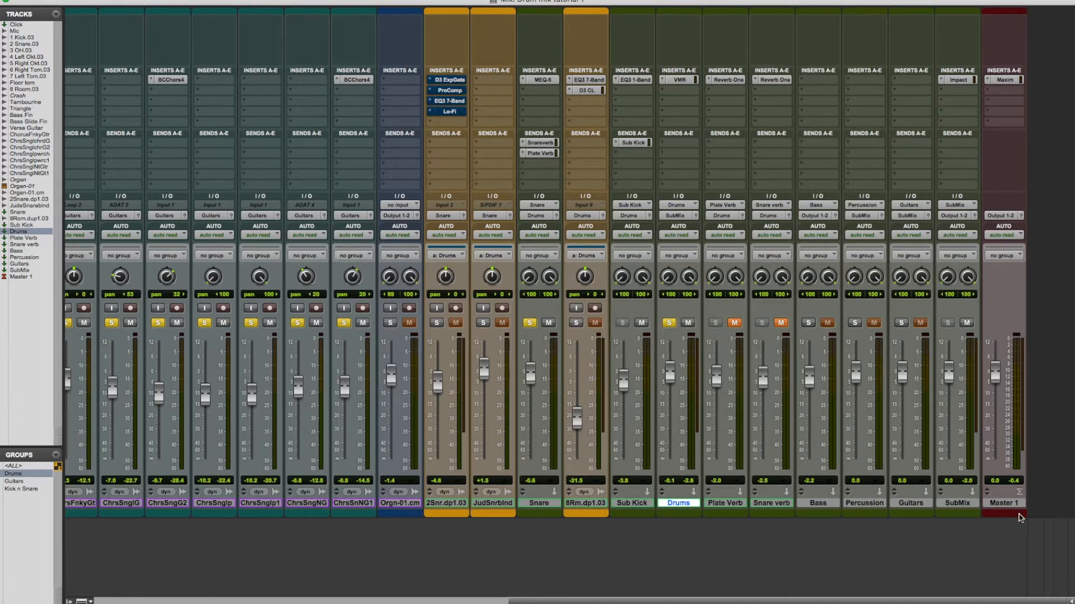
left_click(957, 503)
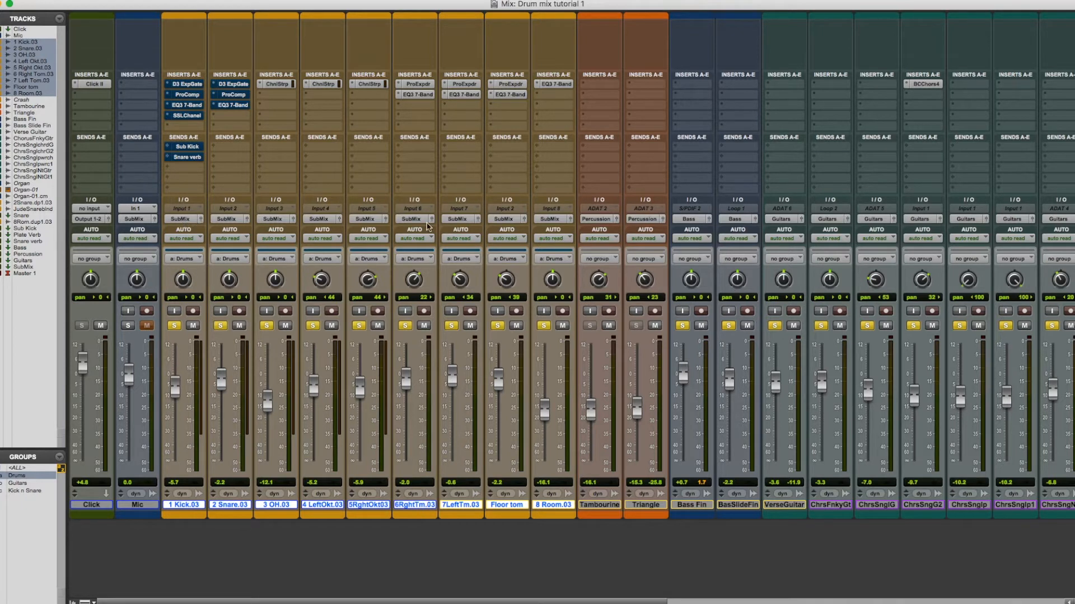
Route the selected drum tracks' outputs to a new stereo Aux Input track named Drums
left_click(188, 224)
mouse_move(189, 223)
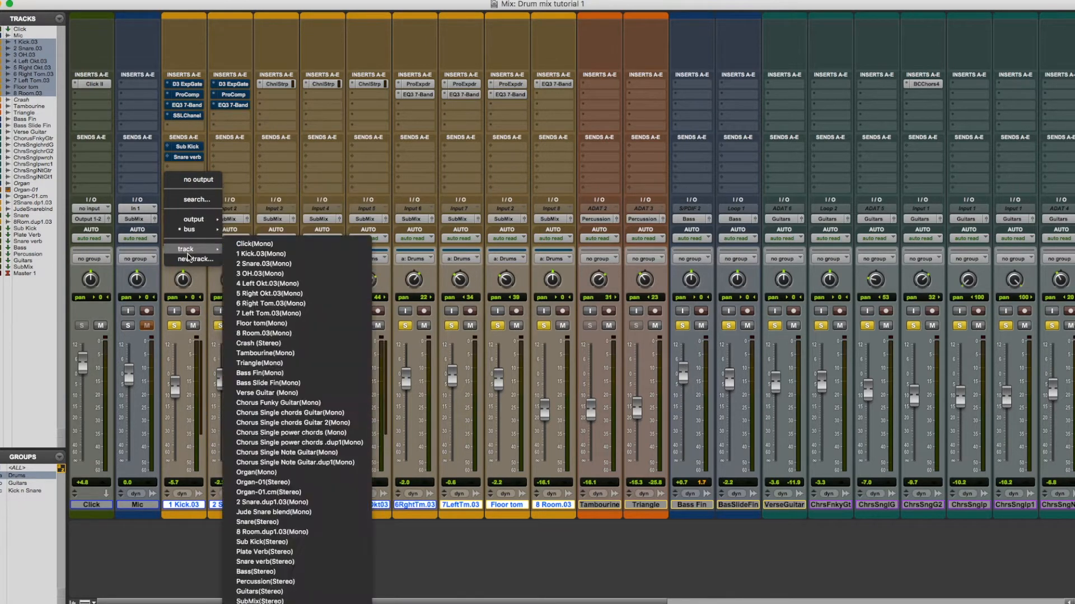
left_click(193, 260)
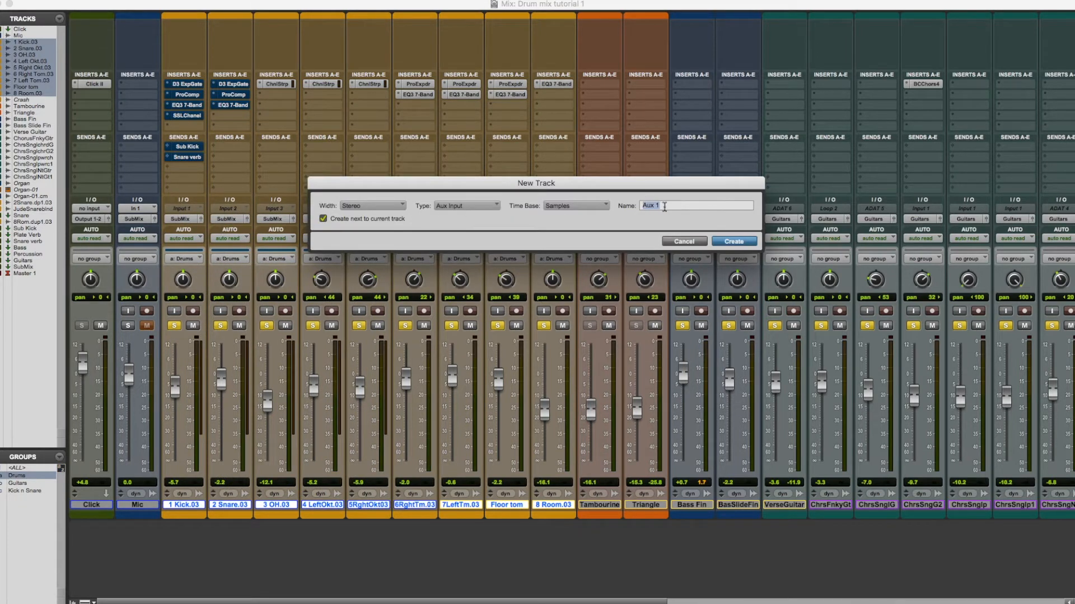
type("Drums")
key("Return")
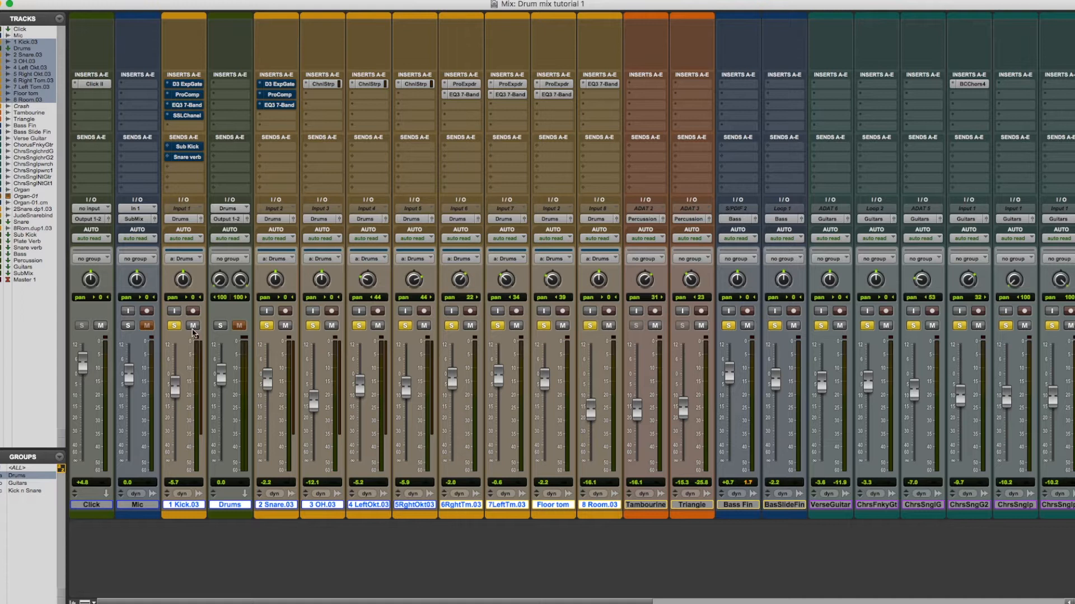
Set the Drums aux track's output to the SubMix stereo bus and move the track just before Sub Kick
left_click(140, 505)
left_click(217, 506)
left_click(228, 220)
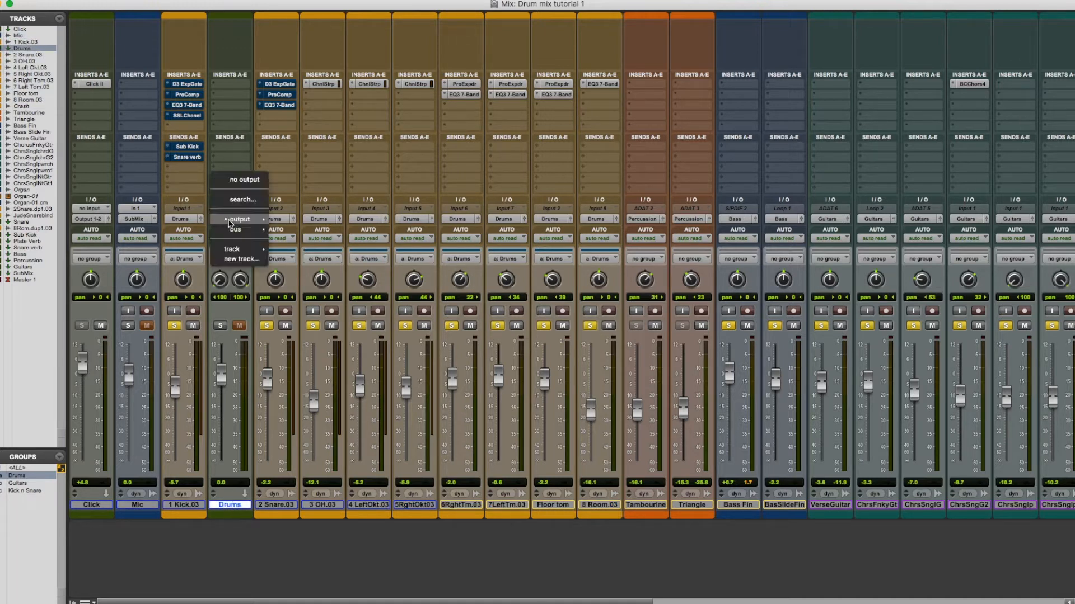
mouse_move(238, 229)
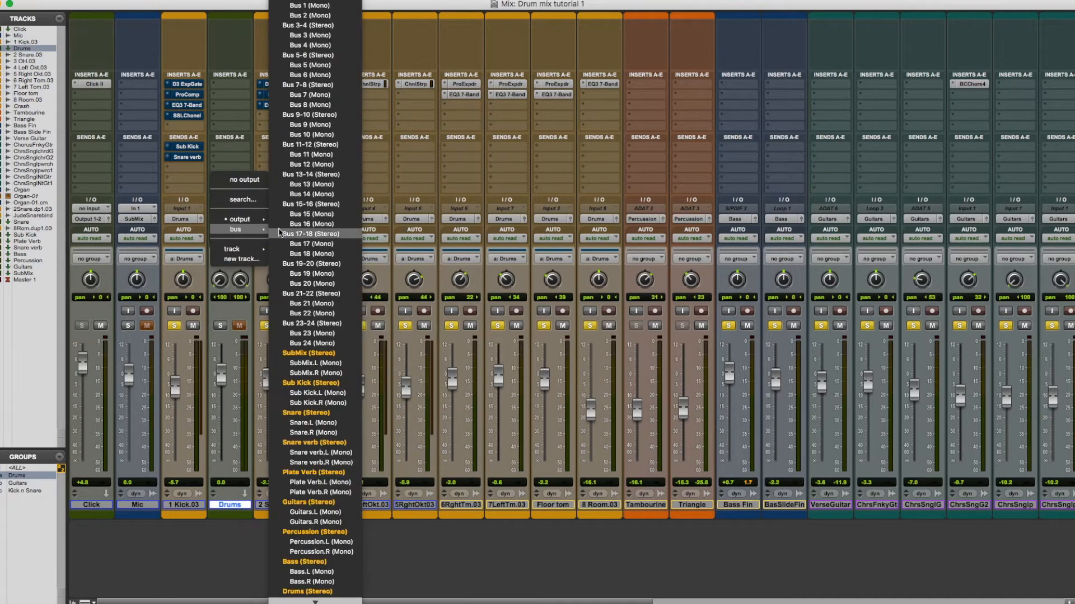
left_click(295, 355)
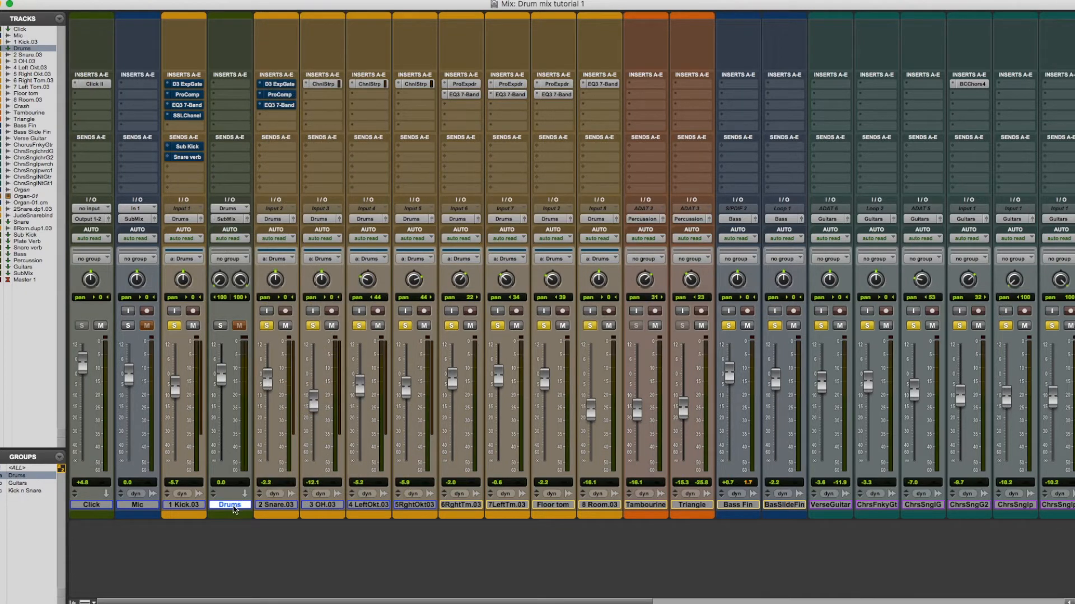
left_click_drag(227, 506, 677, 532)
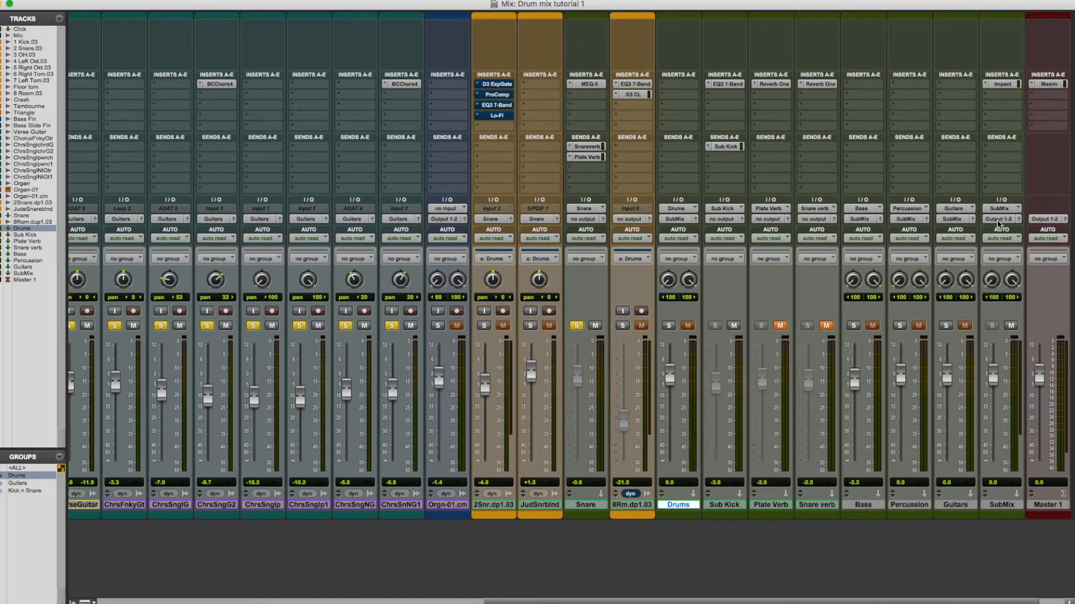
Solo the Drums aux track and play the session while trying its volume fader, leaving it at 0.0 dB
scroll(774, 378, "left", 15)
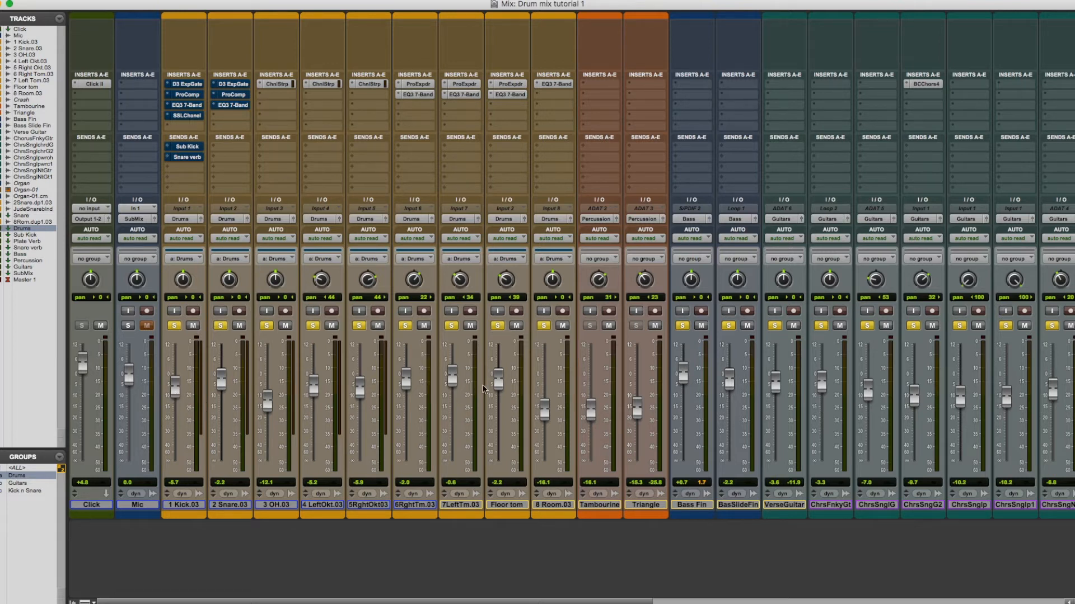
scroll(509, 403, "right", 5)
scroll(510, 403, "right", 5)
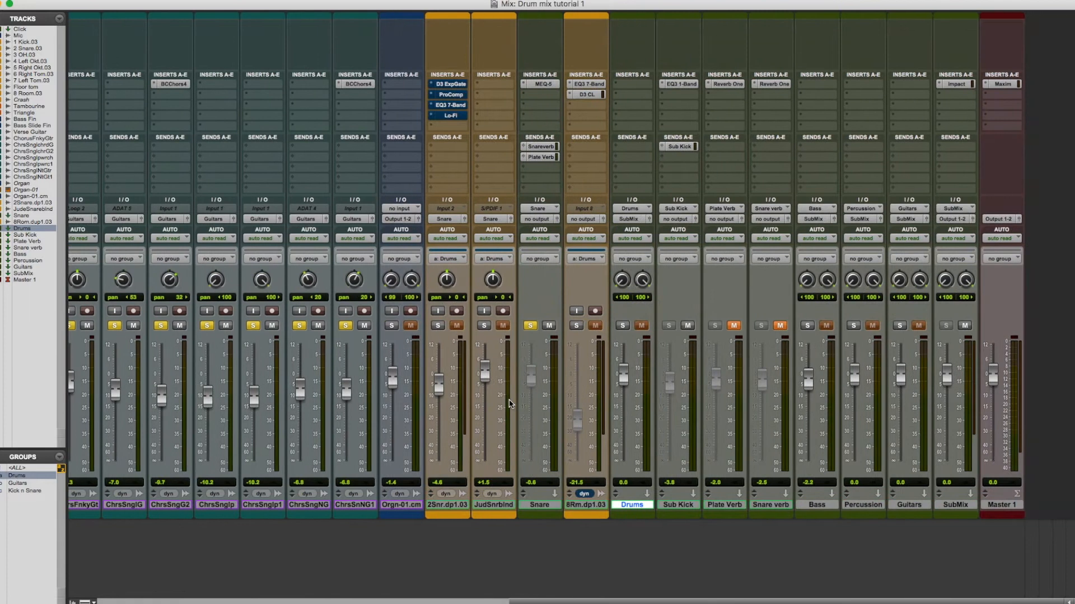
scroll(509, 403, "left", 15)
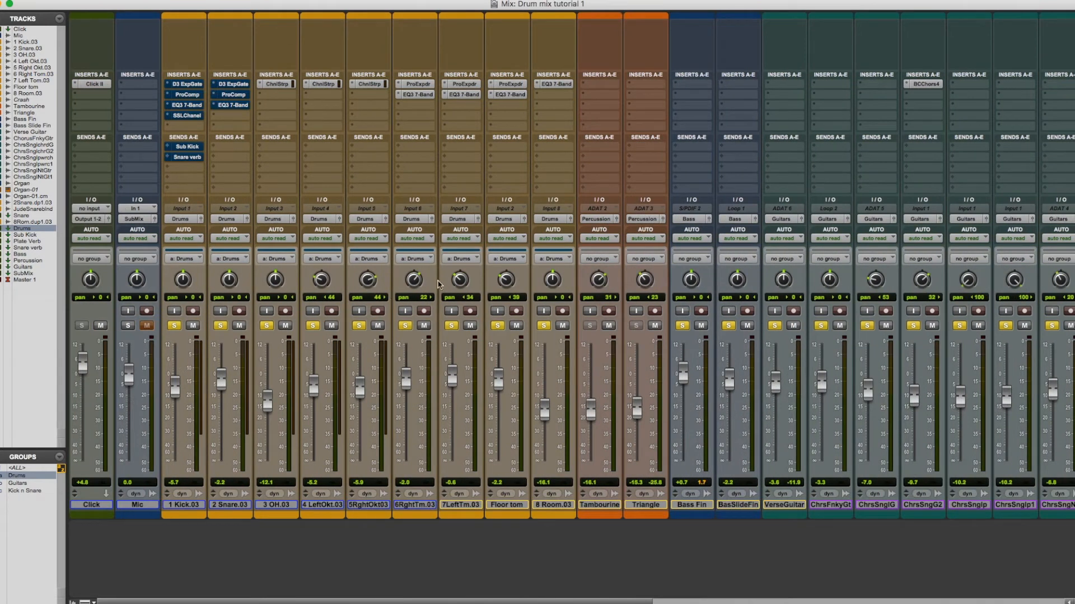
scroll(505, 393, "right", 15)
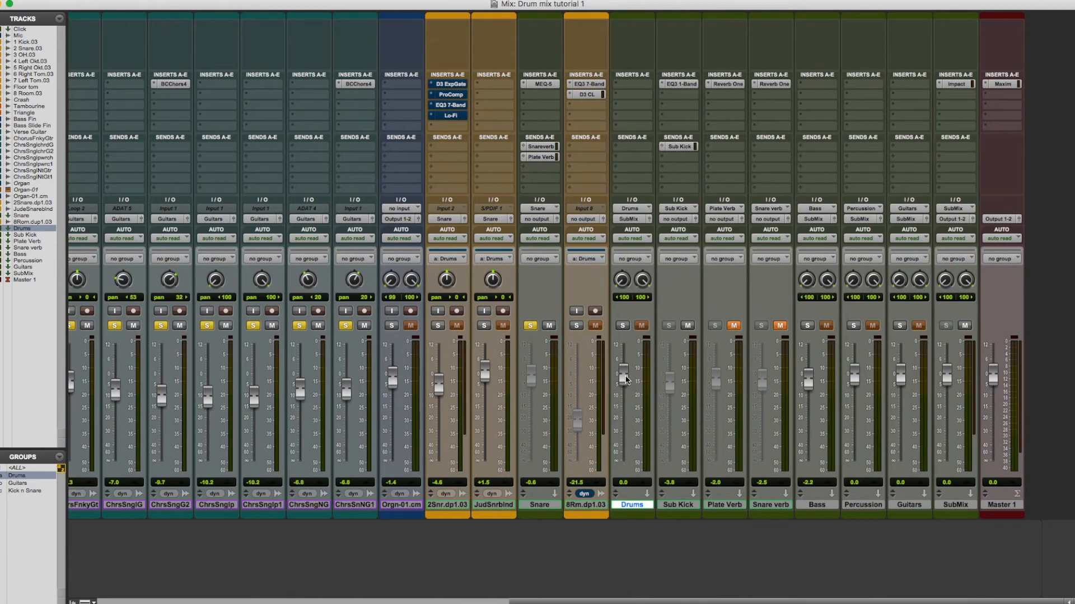
left_click(623, 326)
key("space")
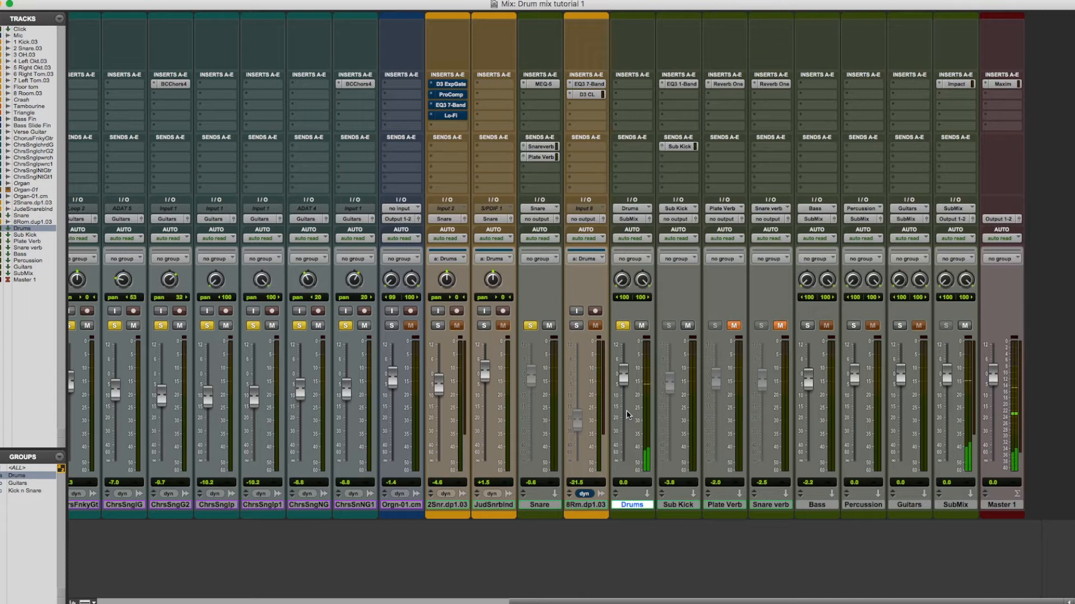
mouse_move(620, 386)
left_mouse_down()
mouse_move(625, 442)
mouse_move(620, 372)
left_mouse_up()
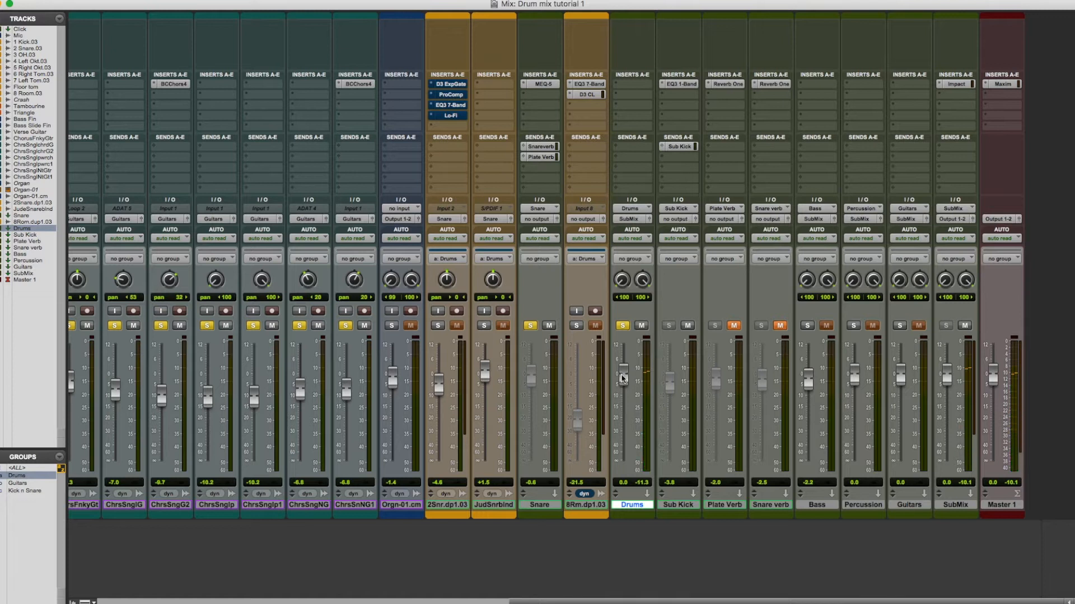
scroll(625, 386, "left", 10)
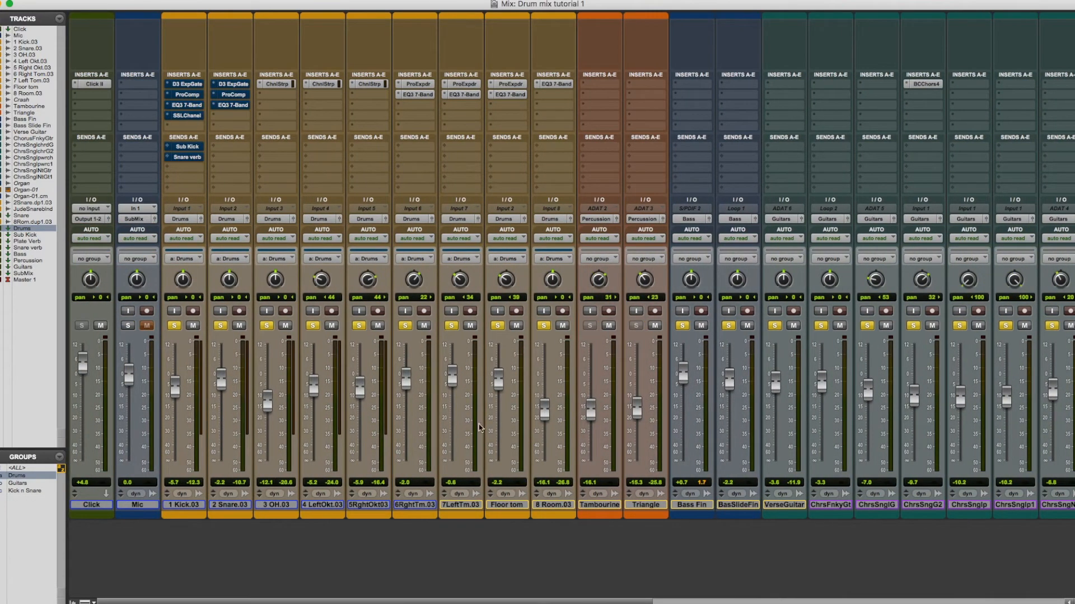
scroll(478, 428, "right", 10)
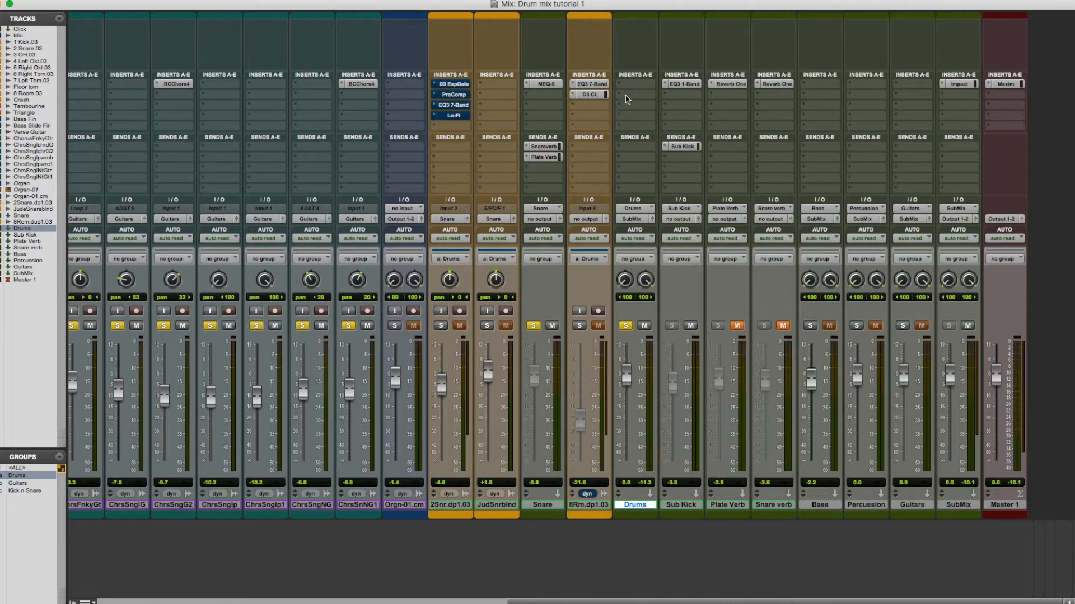
scroll(627, 99, "left", 15)
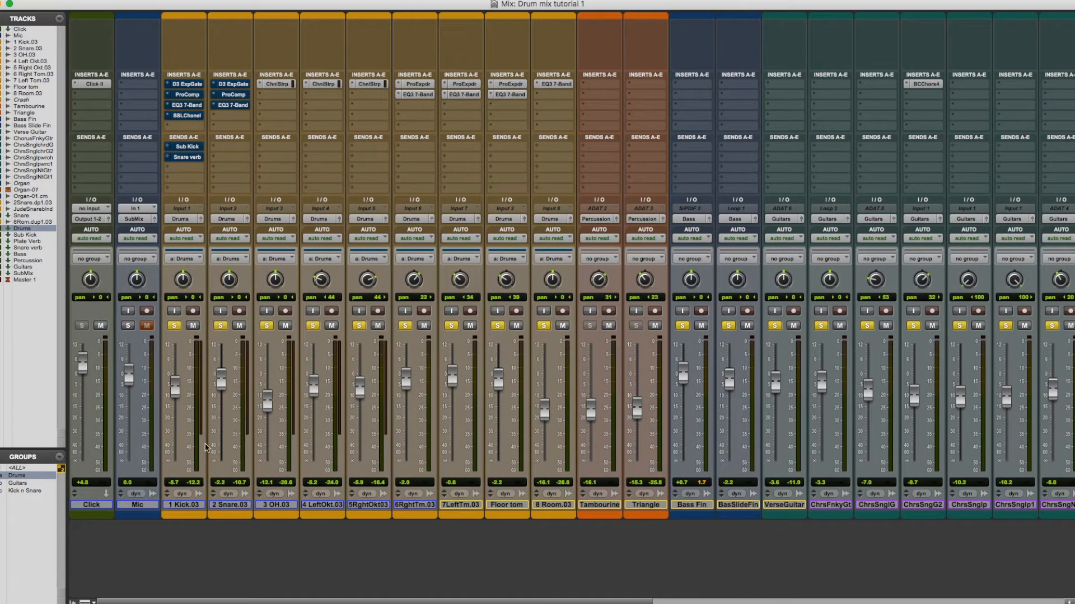
scroll(475, 432, "right", 5)
scroll(475, 431, "left", 5)
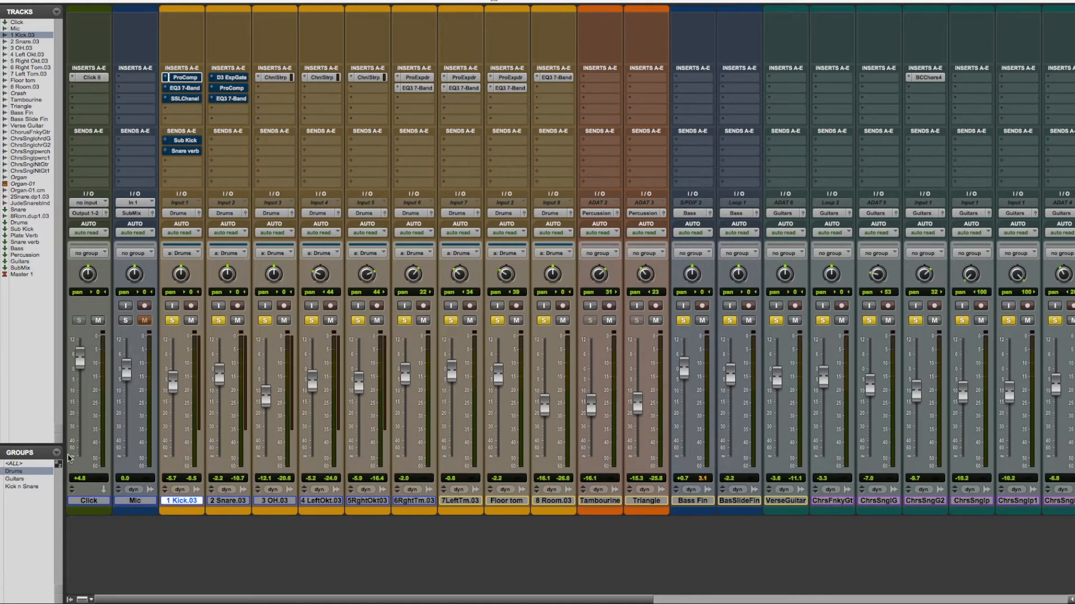
Toggle solo on the 3 OH.03 track with the Drums group active, leaving the grouped drum tracks unsoloed
left_click(266, 322)
left_click(266, 321)
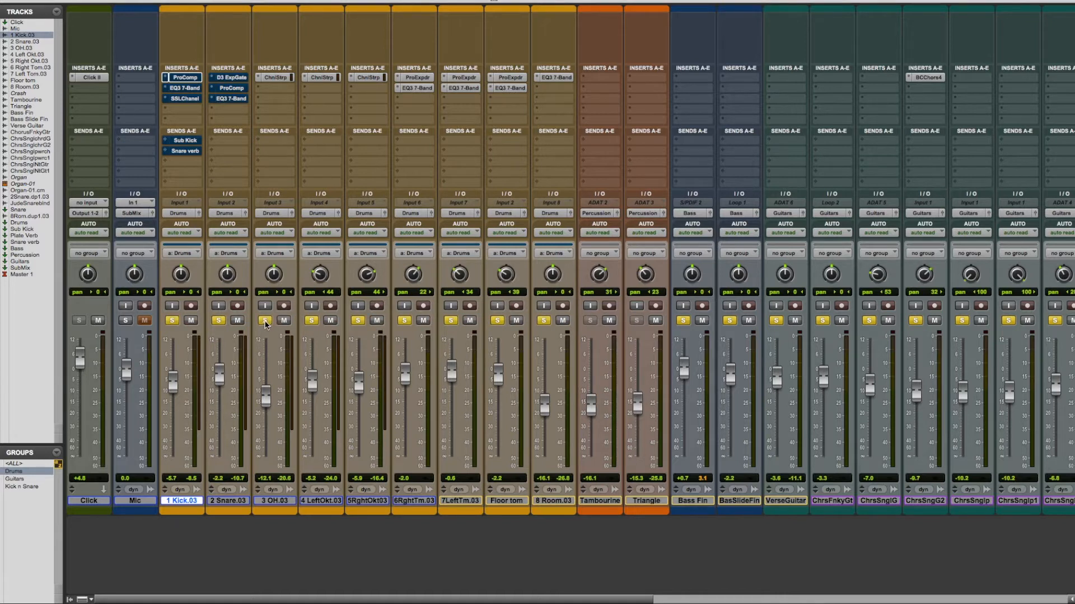
left_click(265, 321)
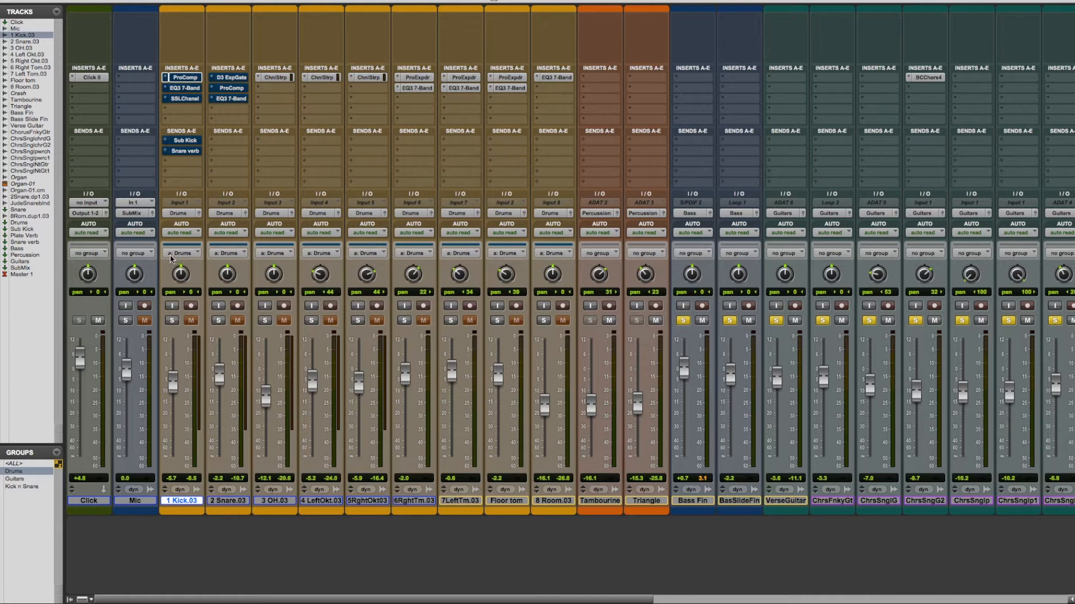
Deactivate the Drums group, toggle solo on the kick and snare individually, and leave only 1 Kick.03 soloed among the drums
key("a")
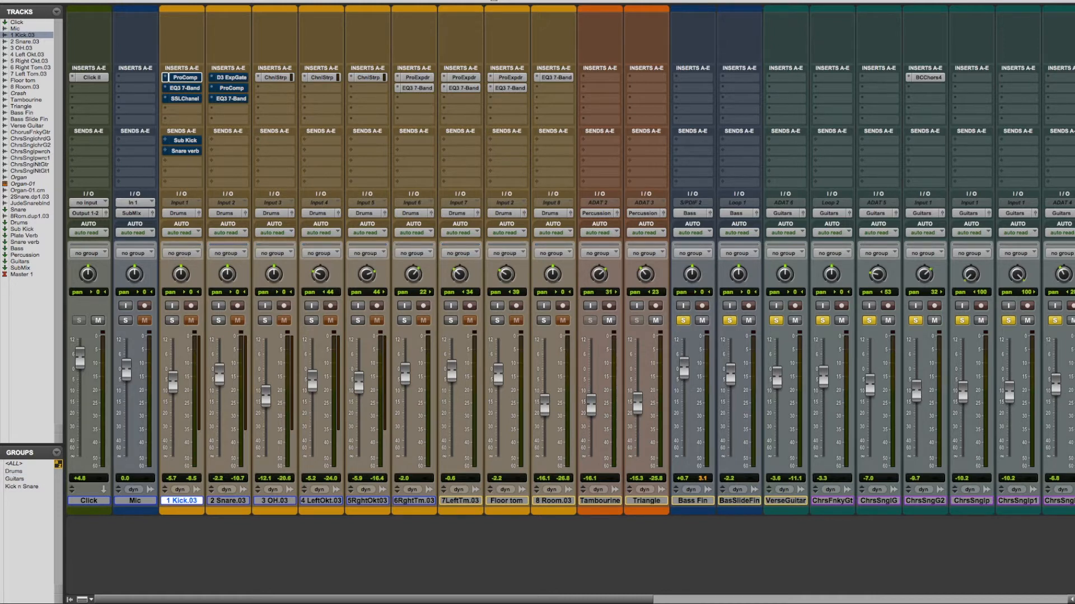
left_click(173, 322)
left_click(172, 321)
left_click(218, 322)
left_click(217, 322)
left_click(172, 322)
Try Strip Silence on the 1 Kick.03 clip with a -26 dB threshold and 123 msec minimum duration, and undo the result
key("super+equal")
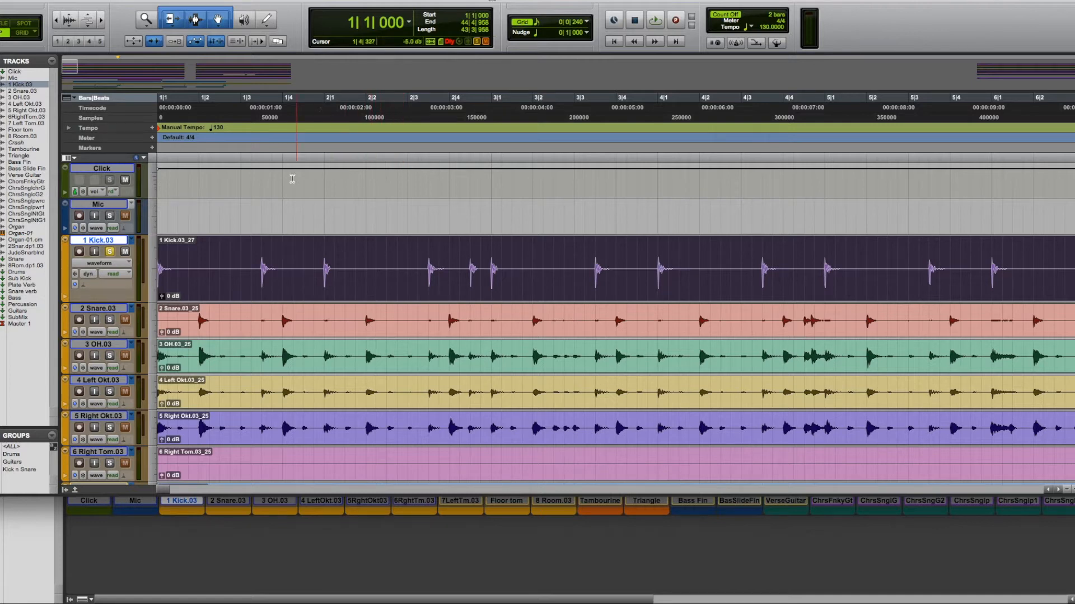
left_click(81, 0)
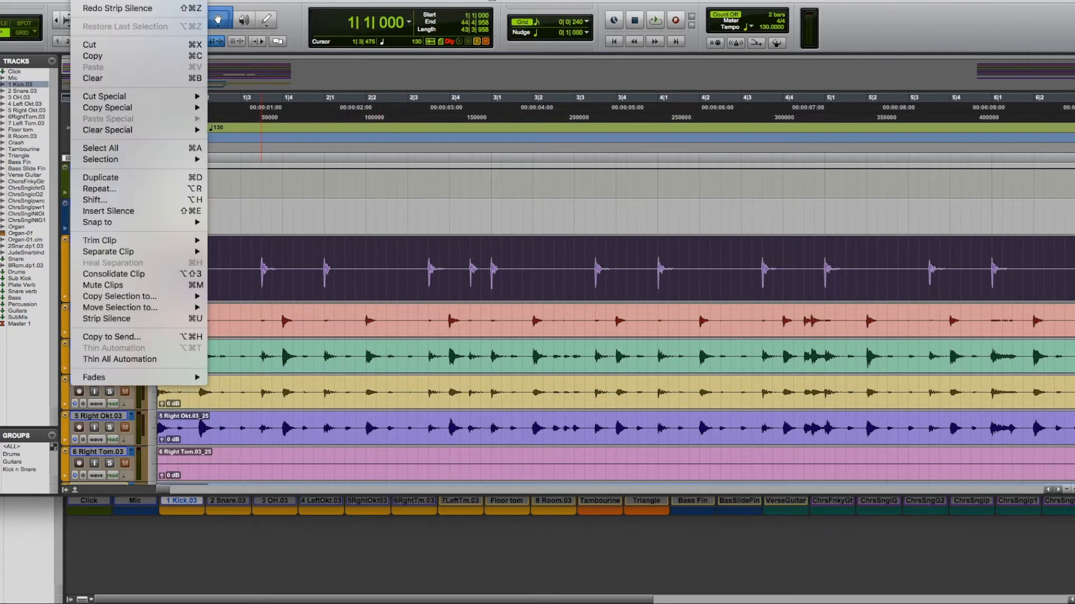
left_click(106, 319)
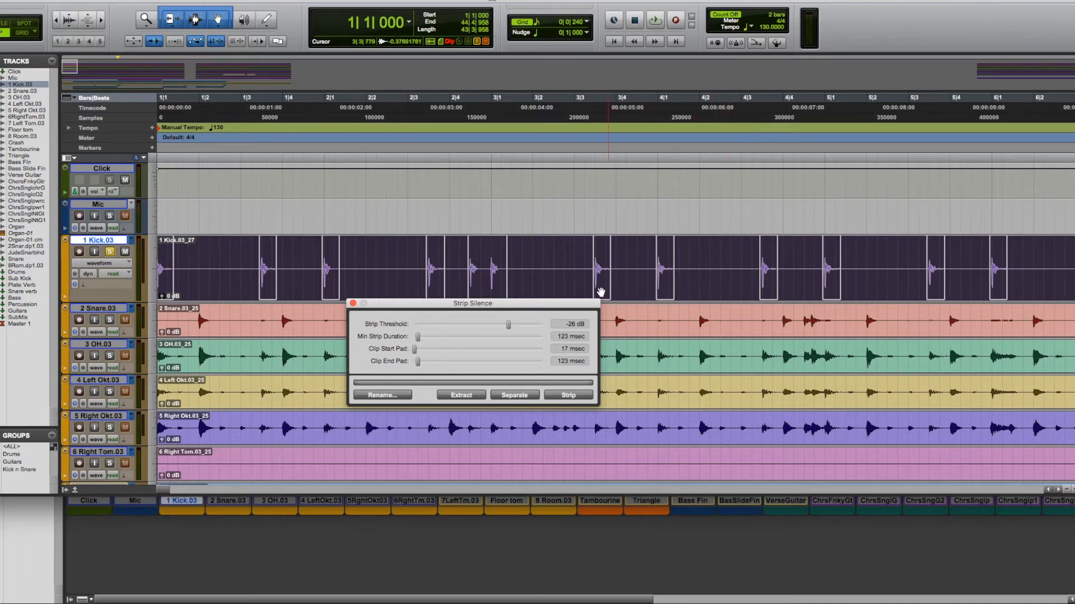
left_click(513, 395)
left_click(555, 396)
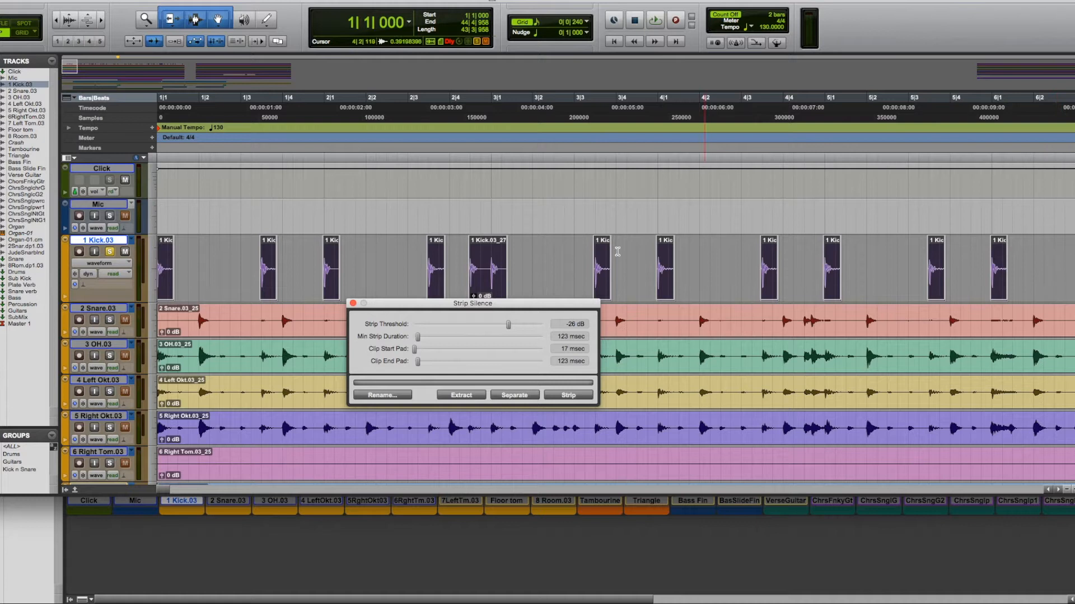
left_click(353, 303)
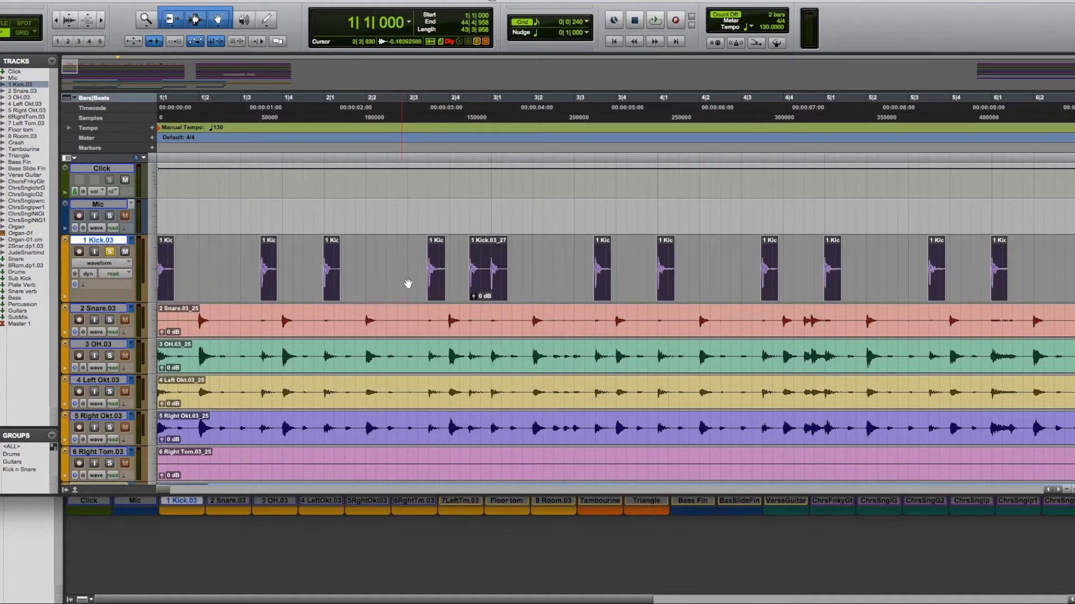
key("super+z")
key("super+z")
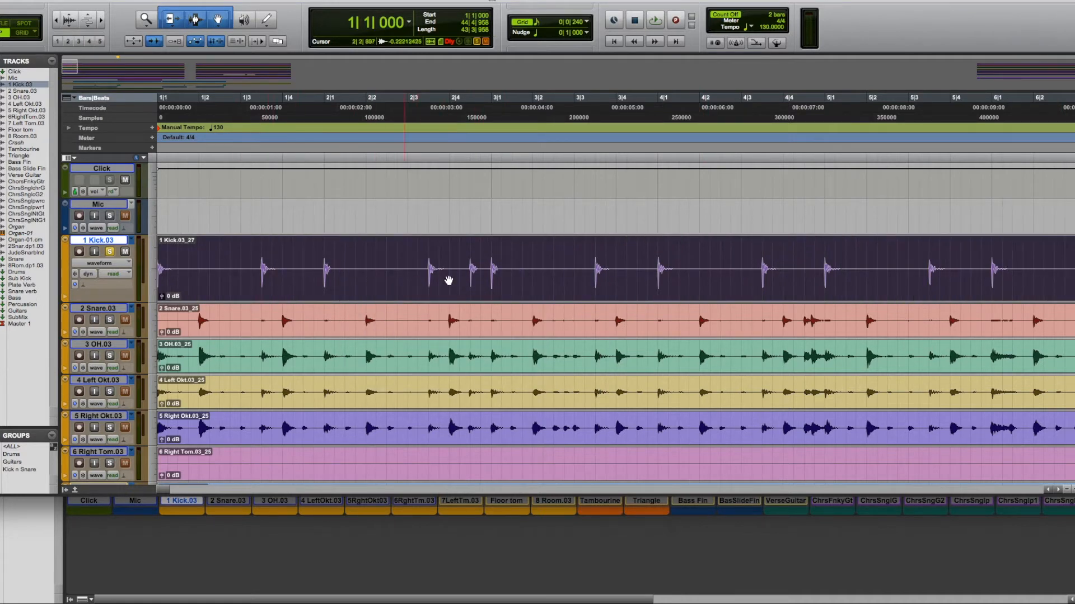
Open the Pro Compressor insert of the 1 Kick.03 track from the Mix window and move its window away from the insert slots
key("super+equal")
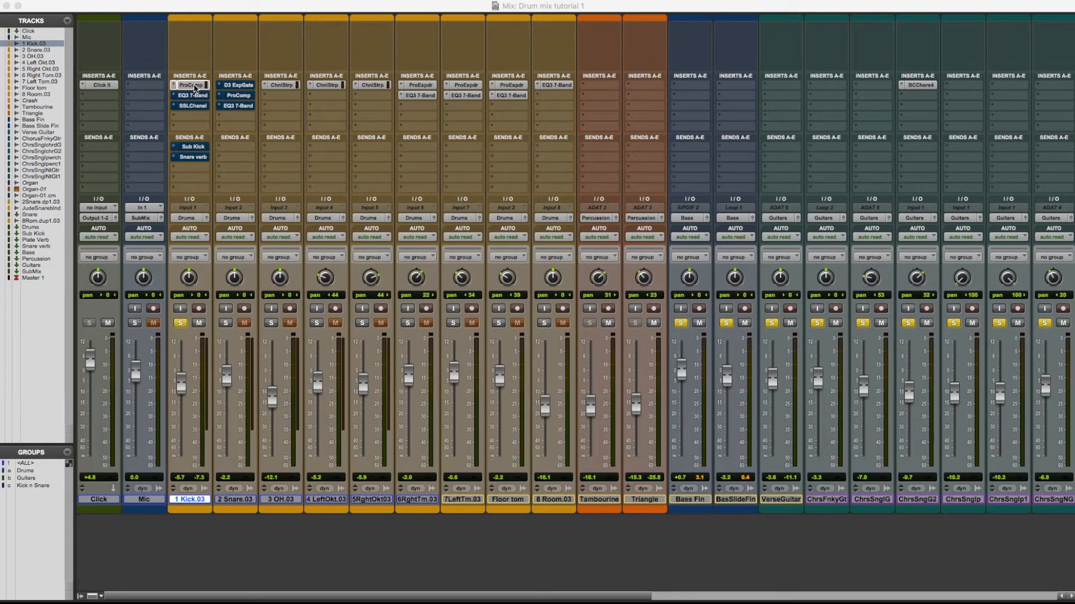
left_click(190, 86)
left_click_drag(418, 175, 483, 107)
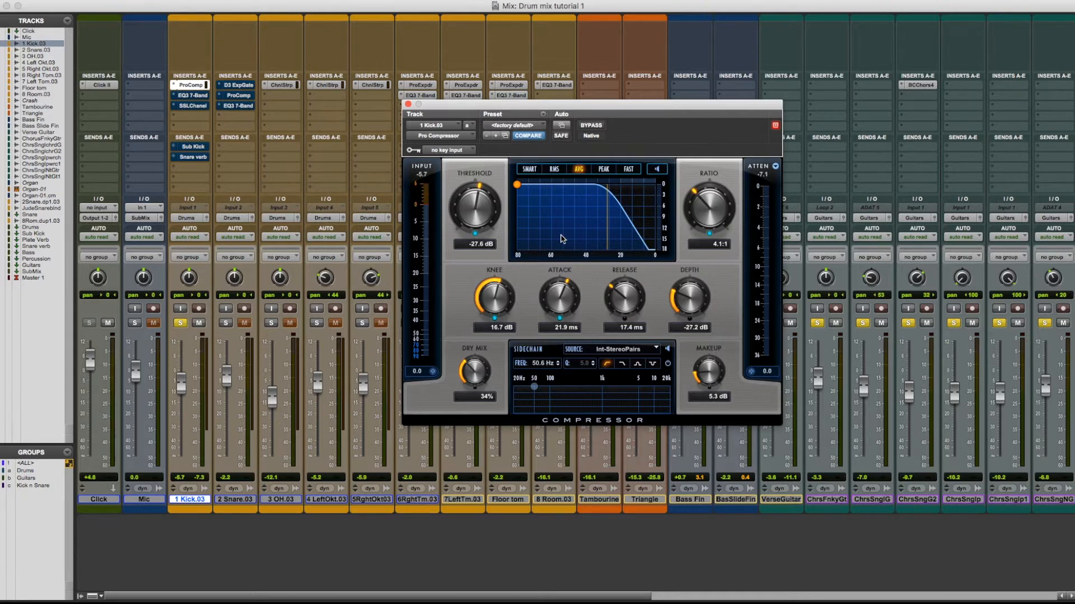
Examine the kick hits along the 1 Kick.03 waveform in the Edit window, with the compressor window moved clear of that track
key("super+equal")
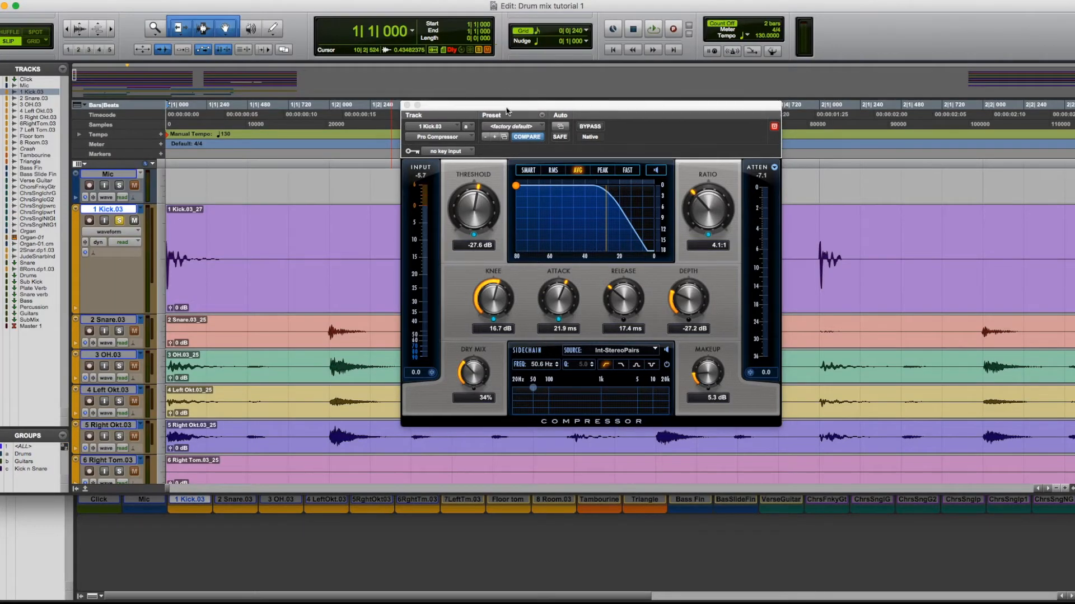
left_click_drag(506, 109, 391, 389)
scroll(442, 271, "right", 5)
scroll(585, 265, "right", 15)
scroll(601, 264, "right", 20)
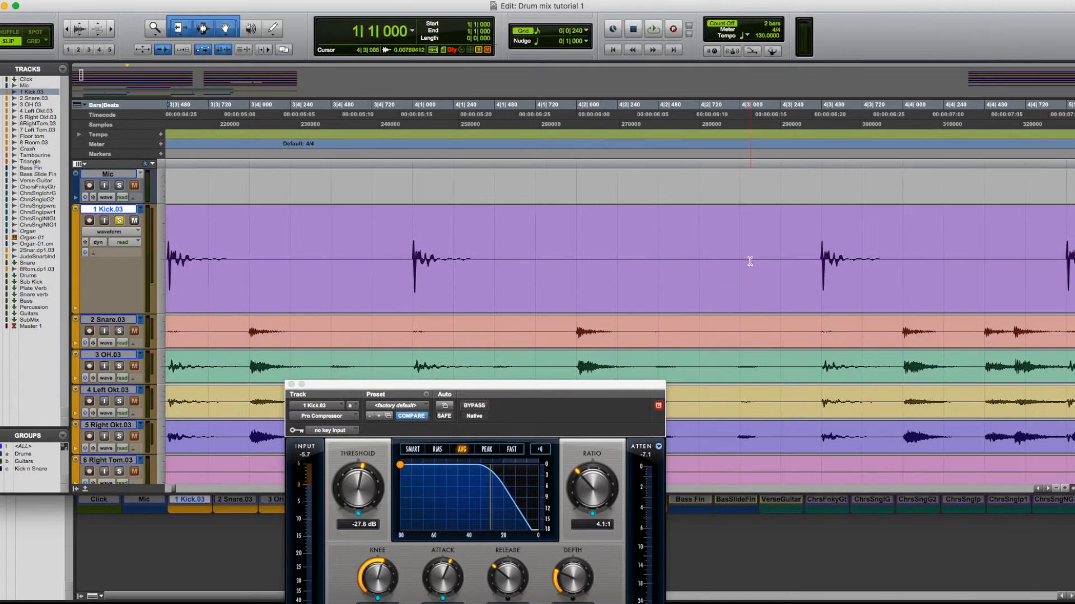
scroll(750, 261, "right", 4)
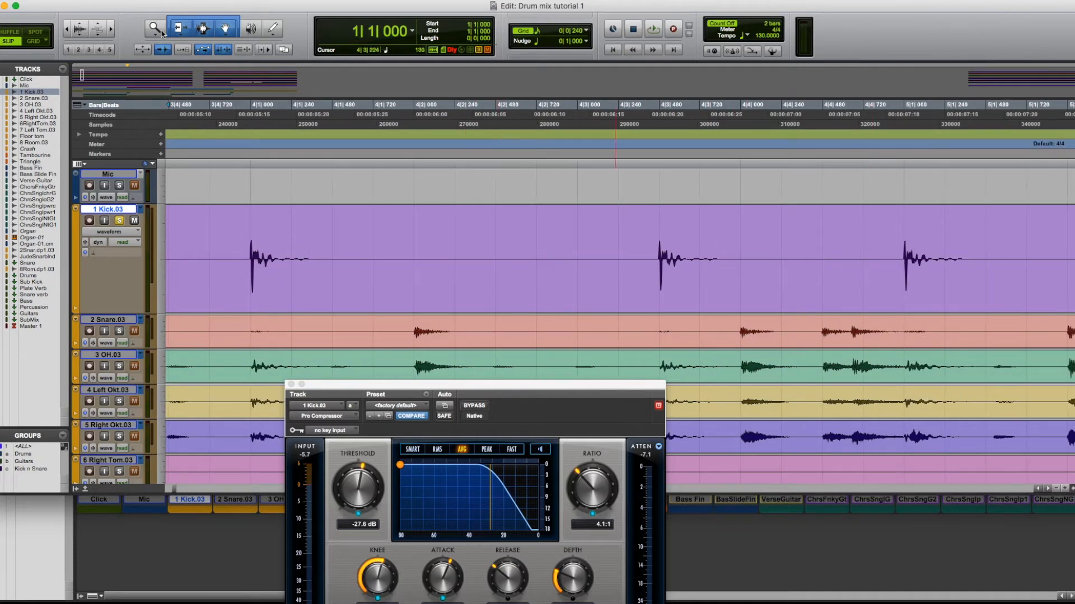
left_click(67, 29)
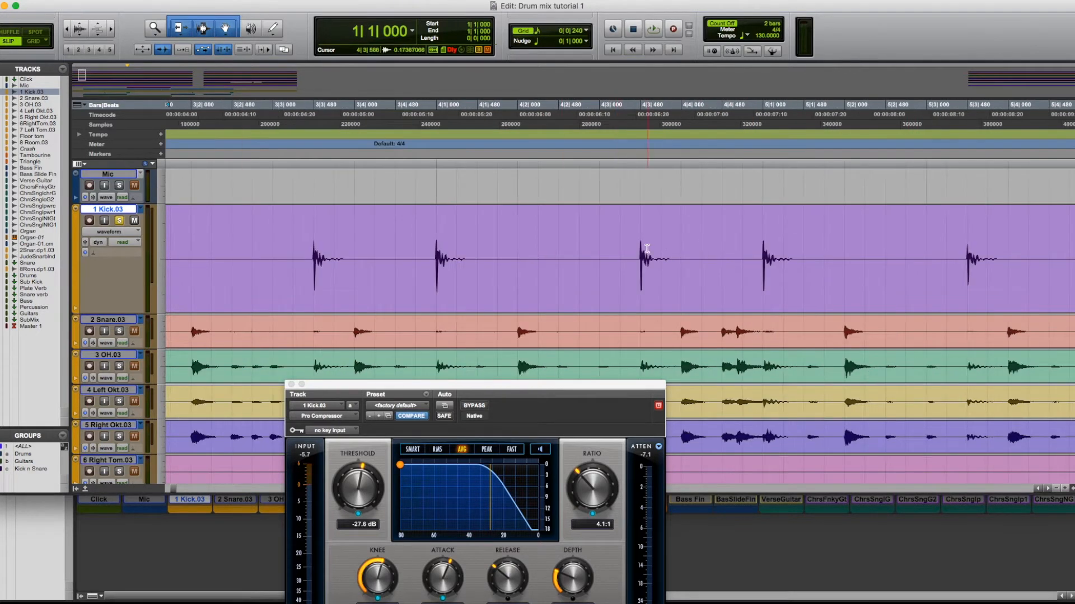
scroll(647, 249, "right", 4)
scroll(652, 249, "right", 4)
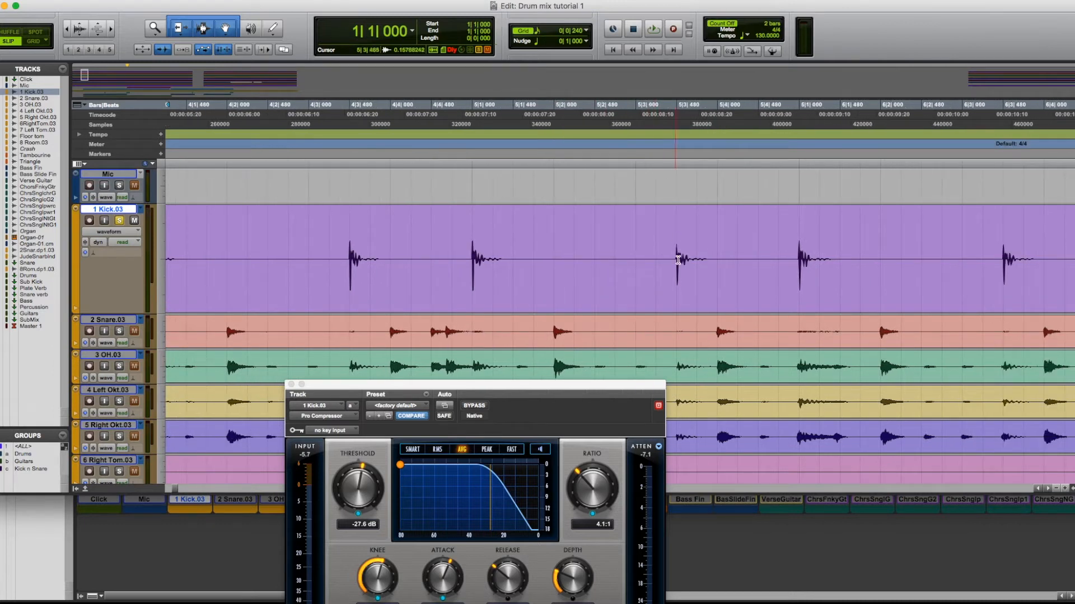
scroll(776, 250, "right", 6)
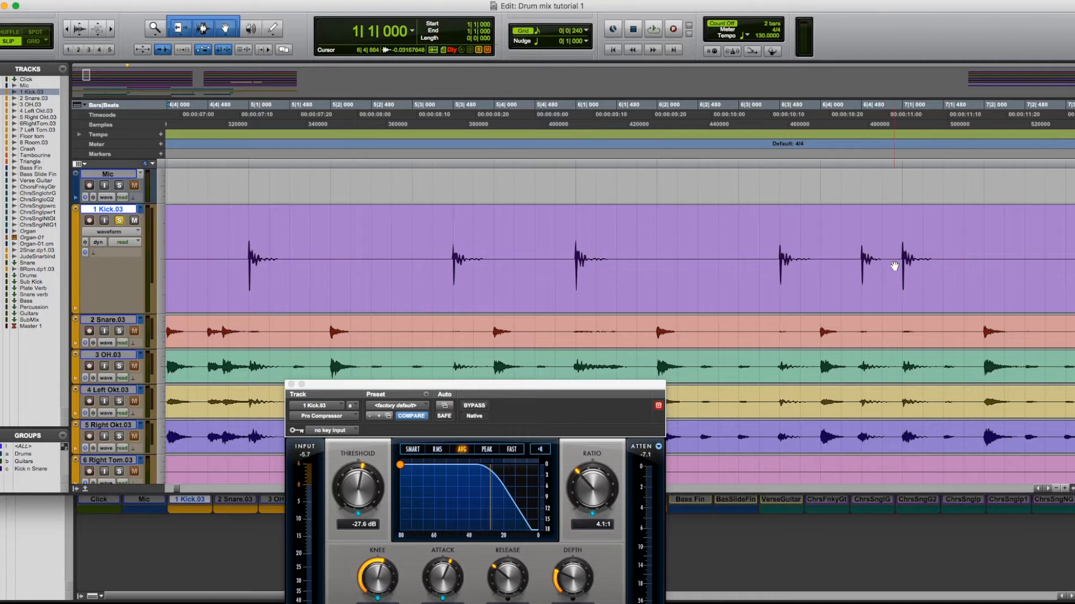
scroll(894, 265, "right", 5)
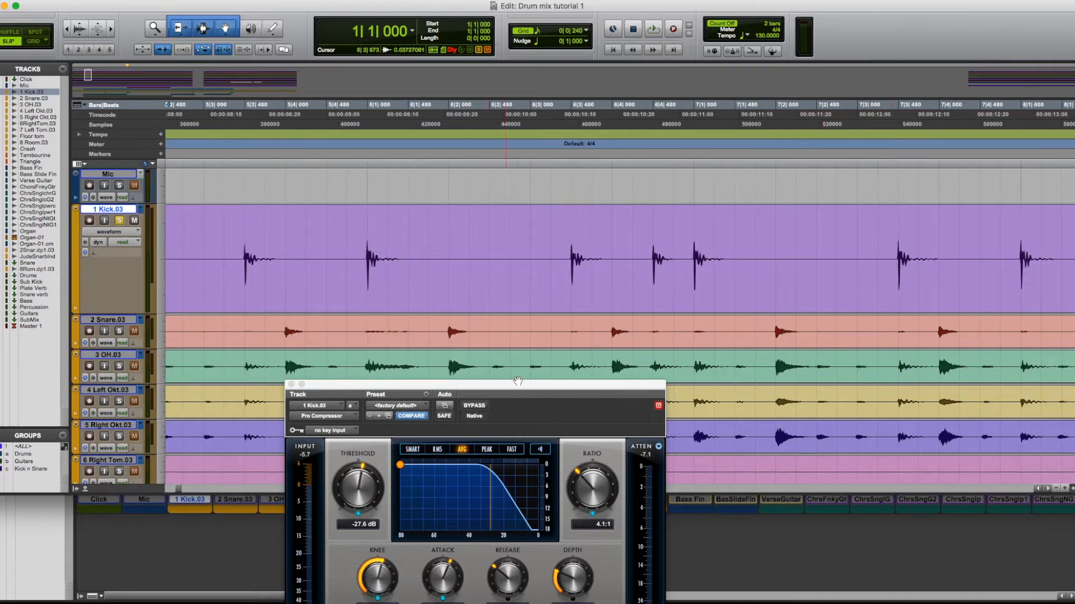
Reposition the compressor window over the edit tracks and slightly reduce the height of the 1 Kick.03 track
left_click_drag(534, 382, 593, 268)
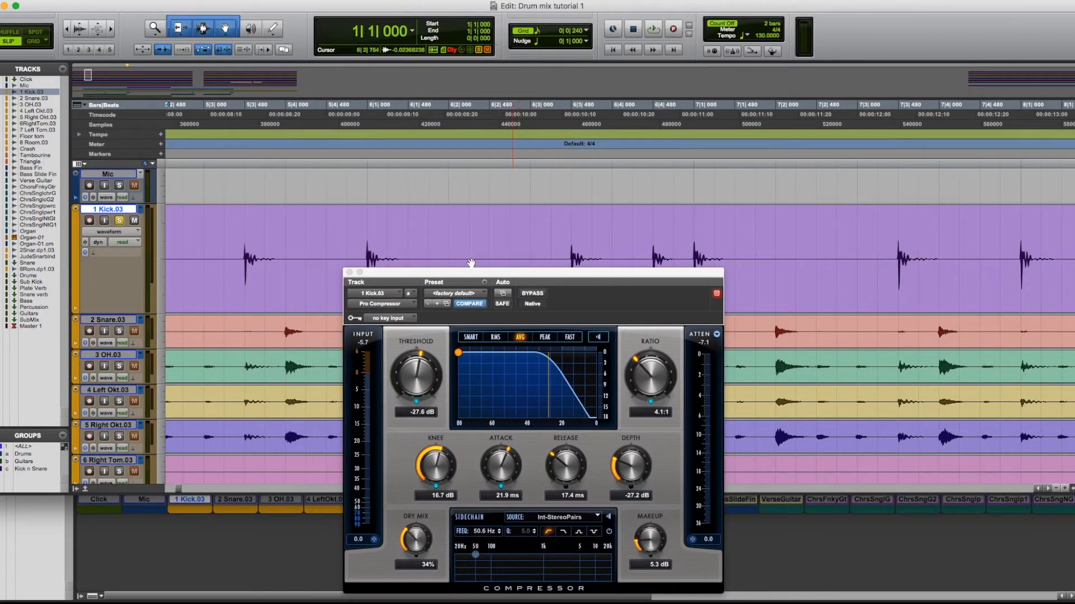
left_click_drag(665, 271, 736, 74)
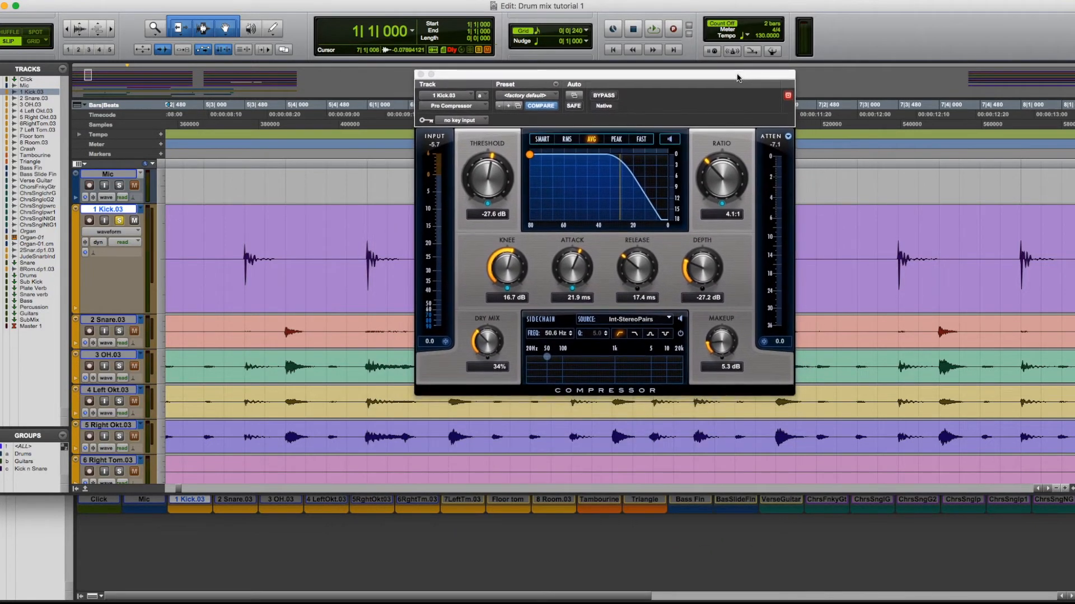
left_click_drag(666, 77, 666, 78)
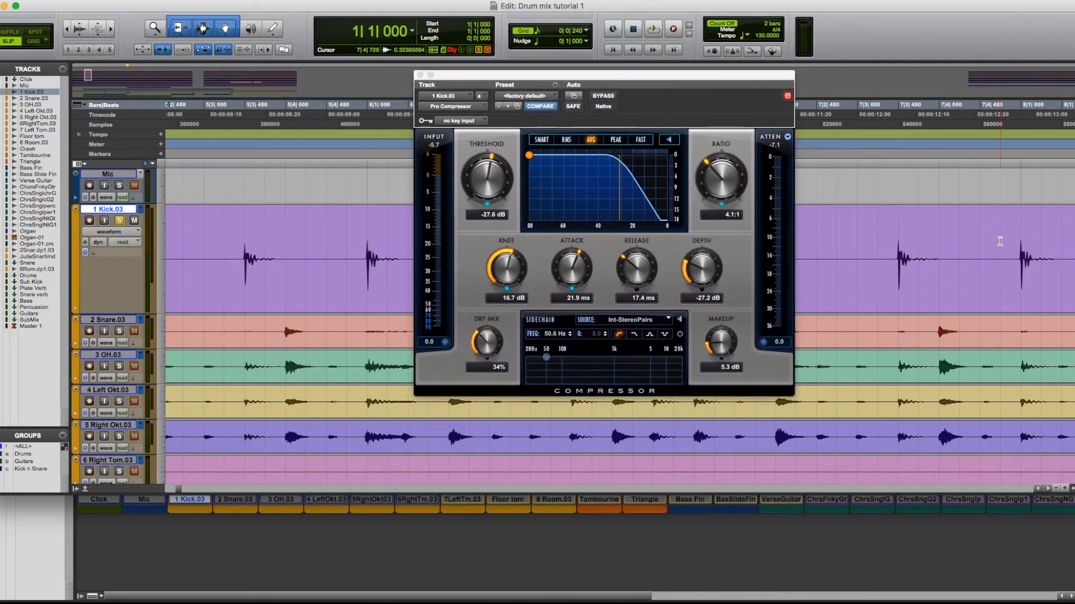
left_click_drag(594, 75, 603, 123)
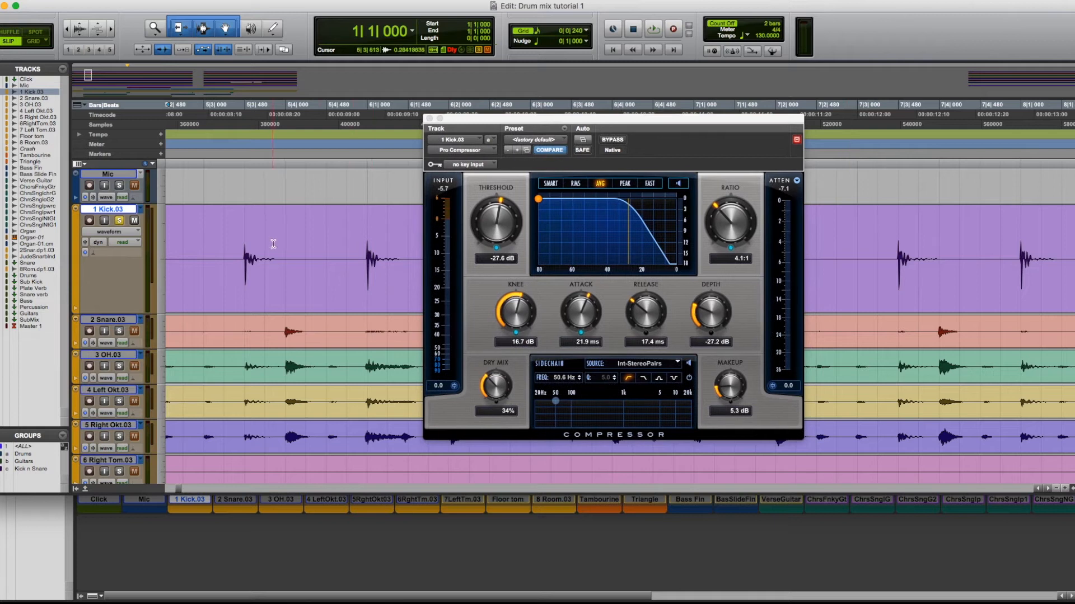
left_click_drag(109, 315, 114, 283)
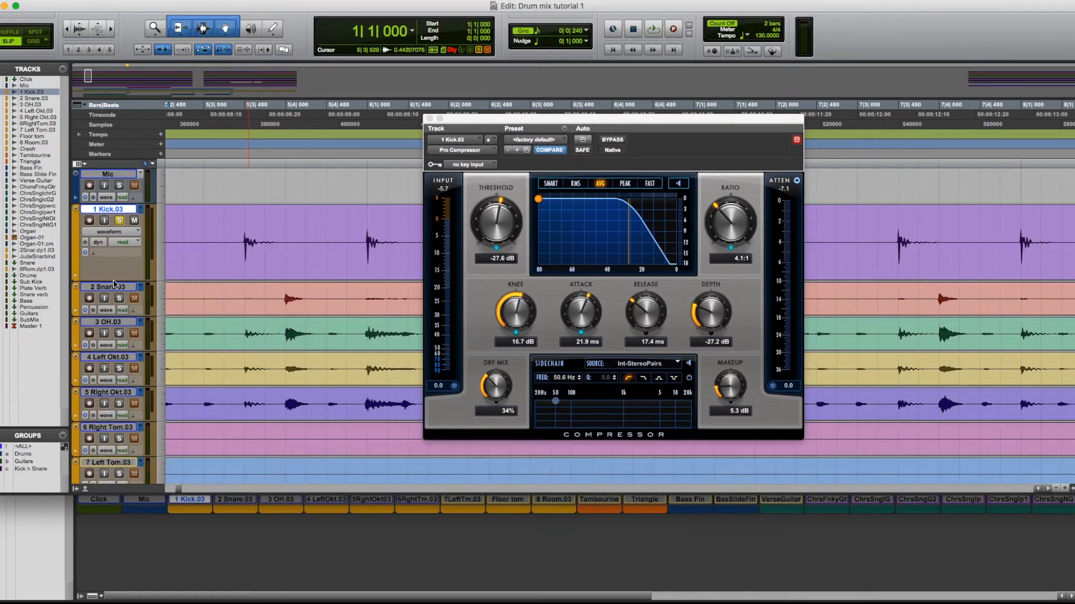
Compare the kick with and without compression by toggling the Pro Compressor's bypass in the Mix window during playback, leaving the compressor active
key("super+equal")
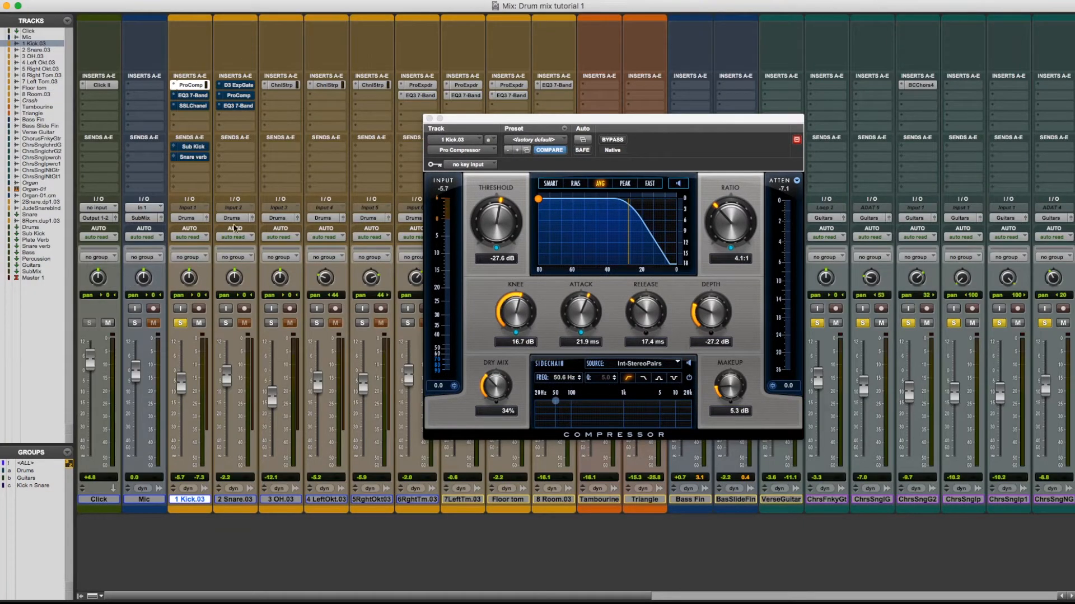
left_click_drag(488, 122, 377, 134)
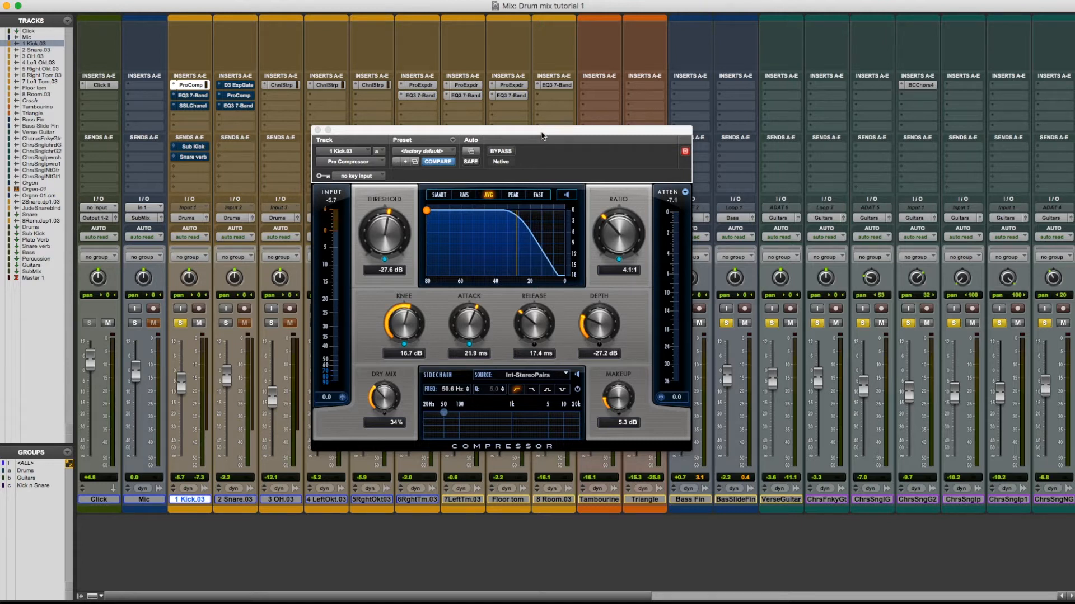
left_click_drag(543, 133, 548, 125)
left_click(513, 143)
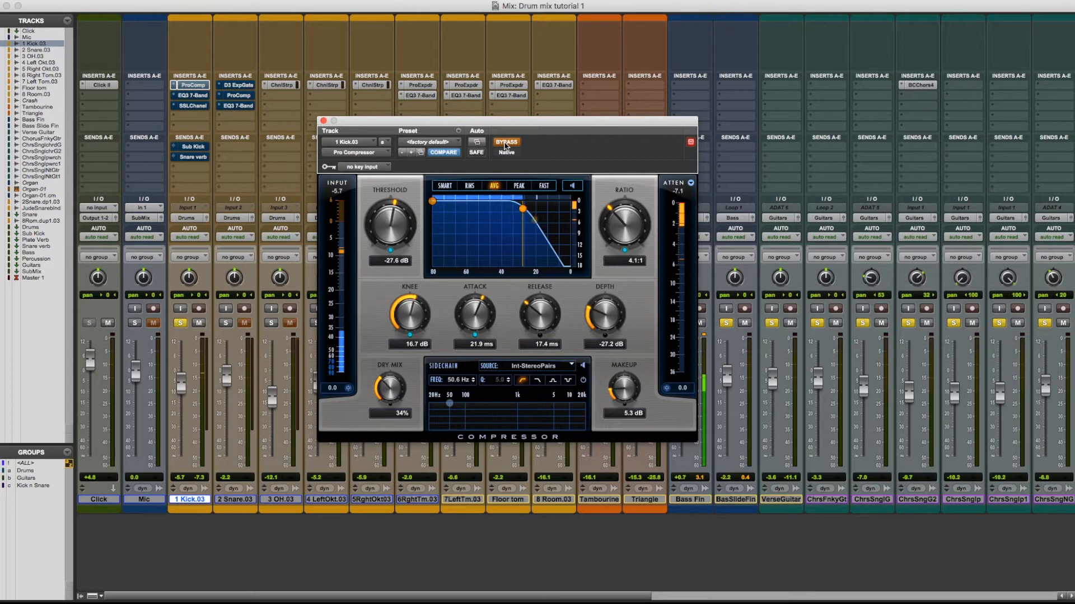
left_click(505, 144)
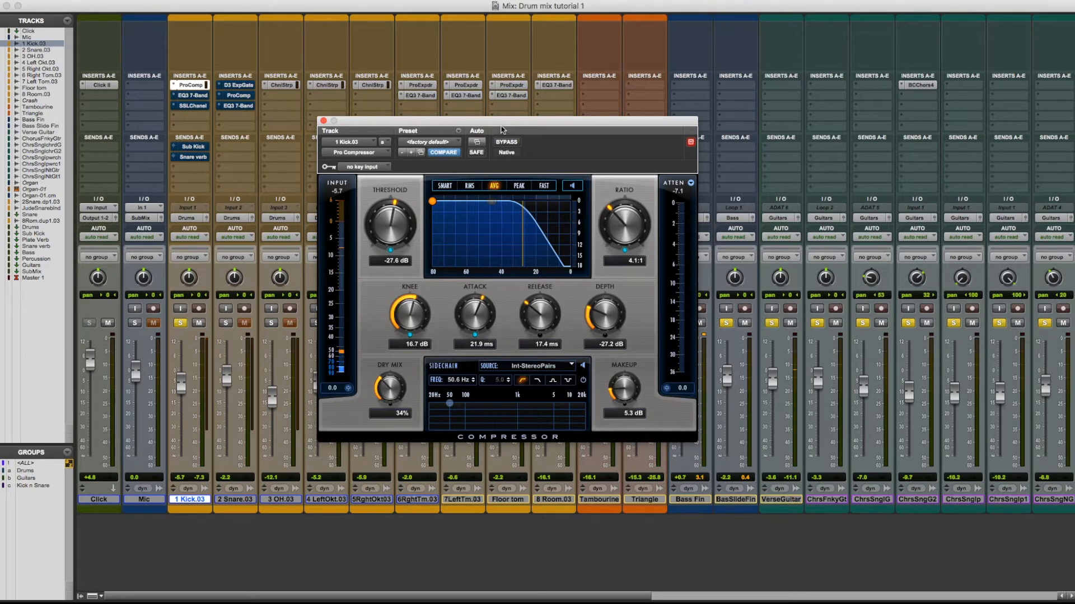
left_click_drag(500, 127, 503, 124)
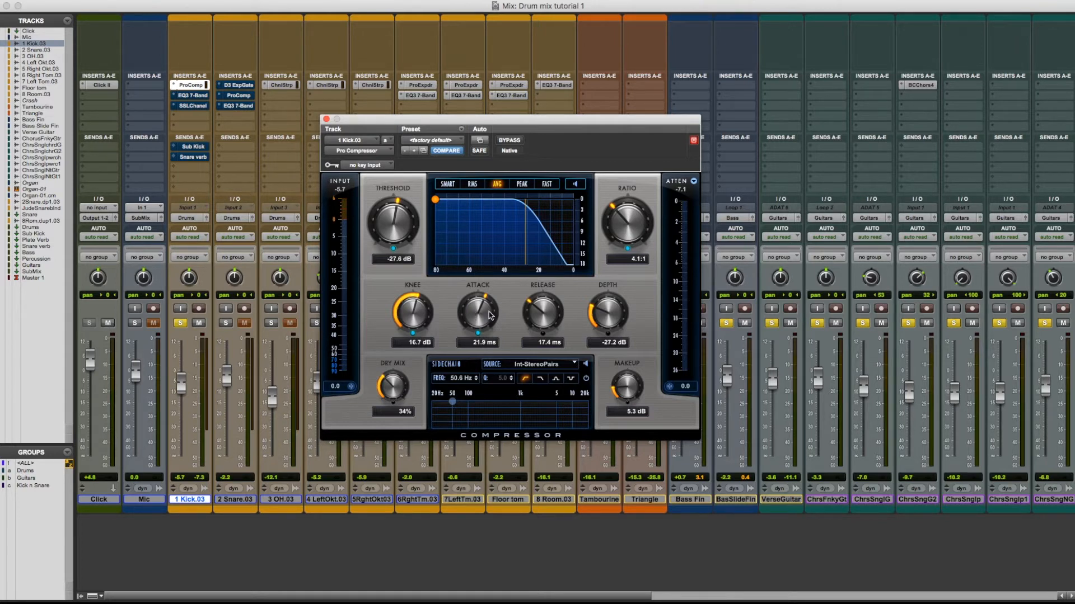
Play the soloed kick in the Edit window at a closer zoom and check the compressor's attenuation meter
key("super+equal")
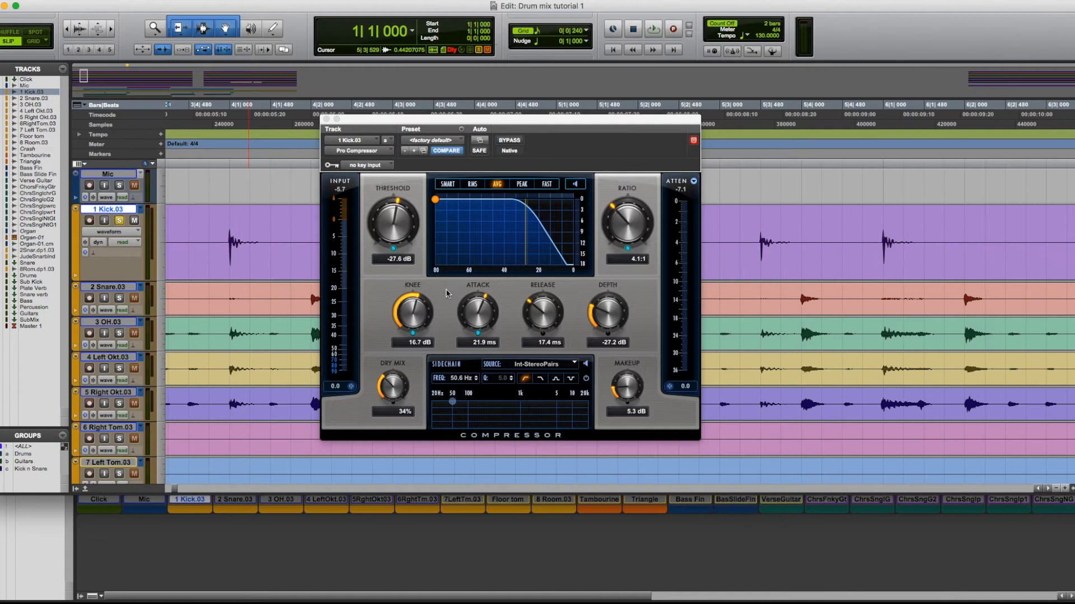
left_click(111, 31)
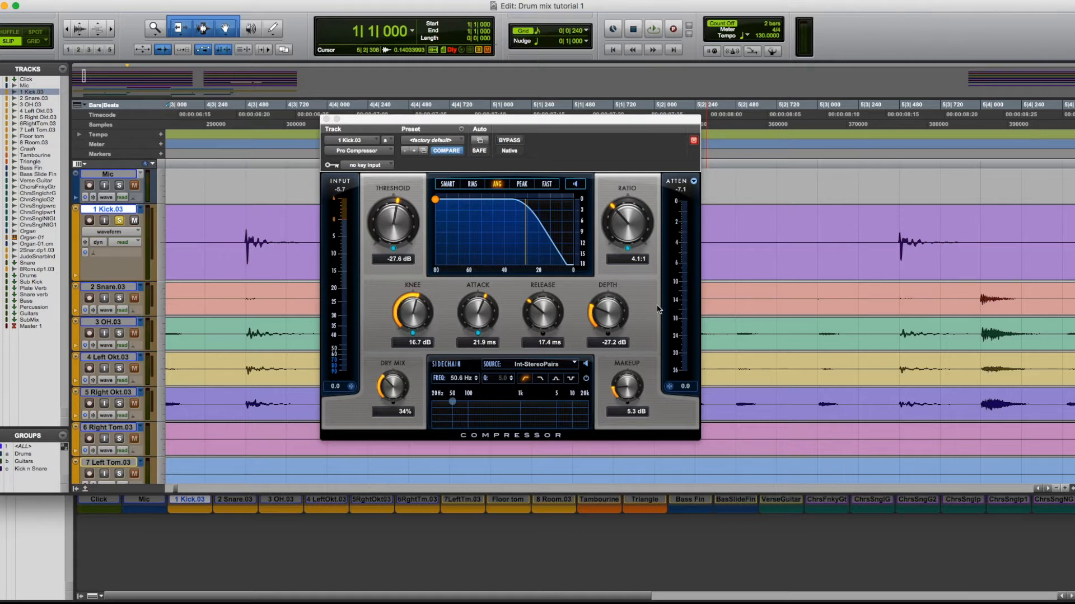
key("space")
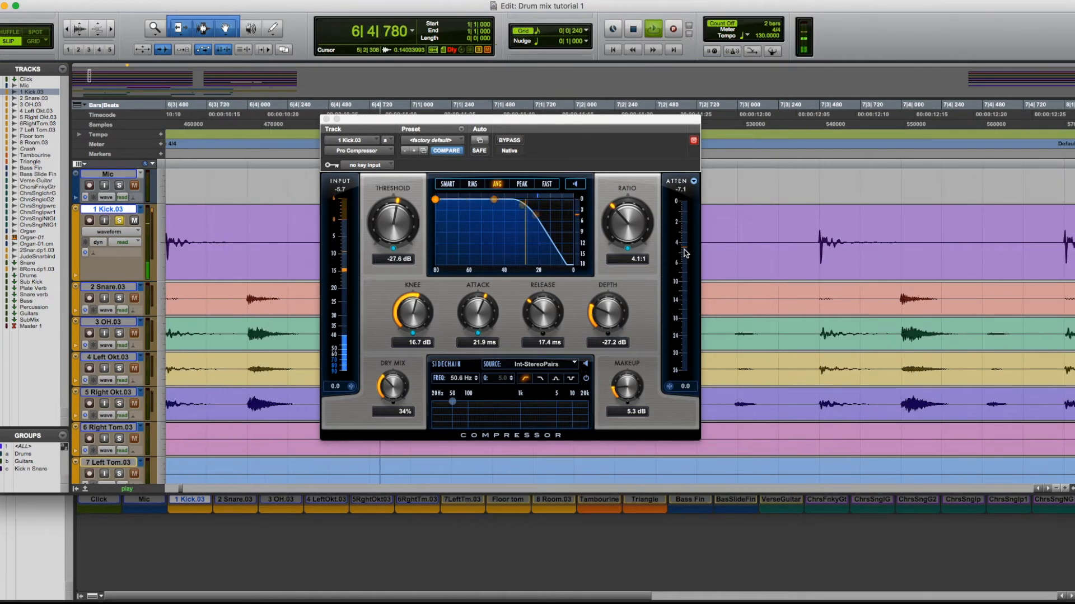
key("space")
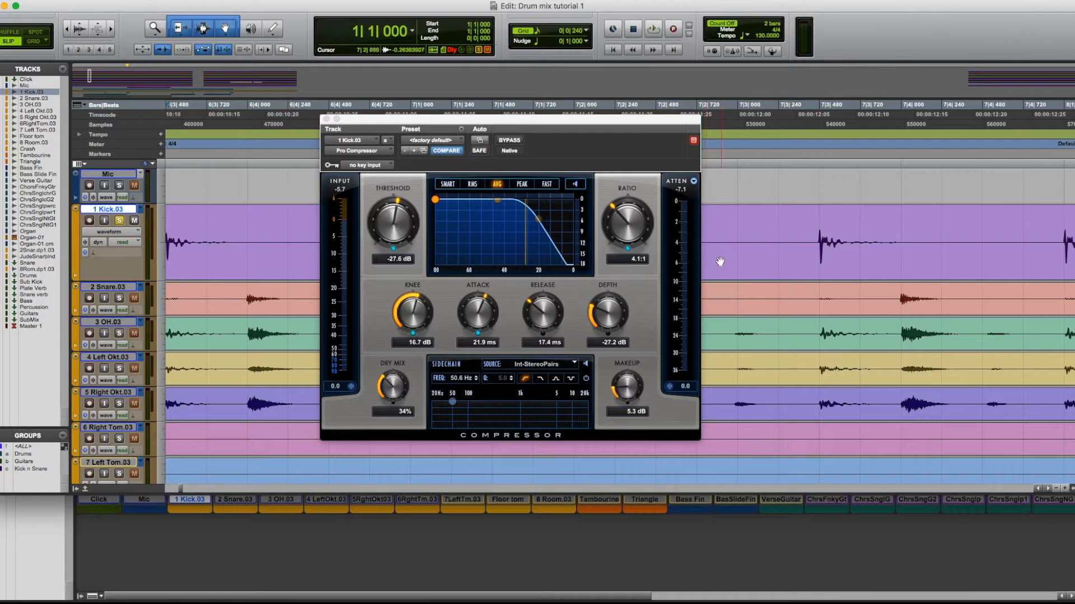
Reposition the Pro Compressor window of 1 Kick.03 while reviewing its settings, and close it
left_click_drag(467, 122, 477, 122)
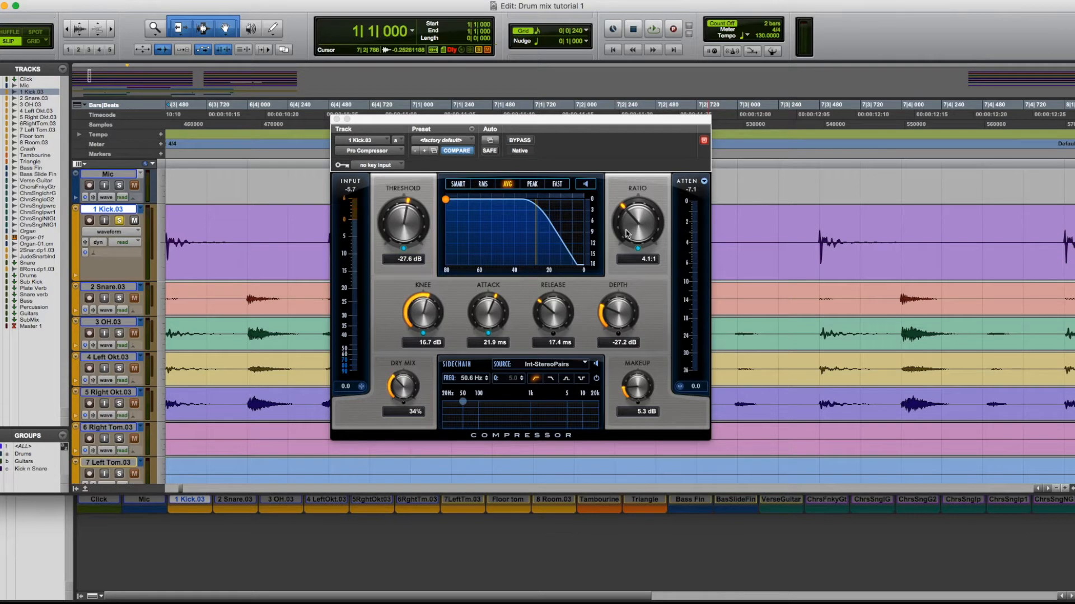
left_click_drag(623, 127, 601, 112)
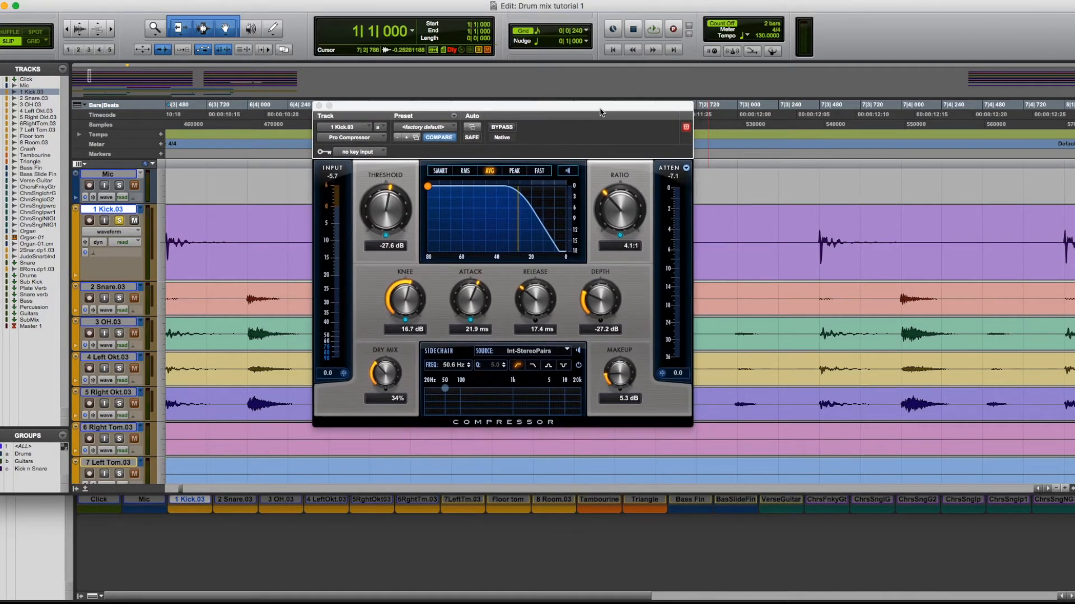
left_click_drag(326, 114, 314, 112)
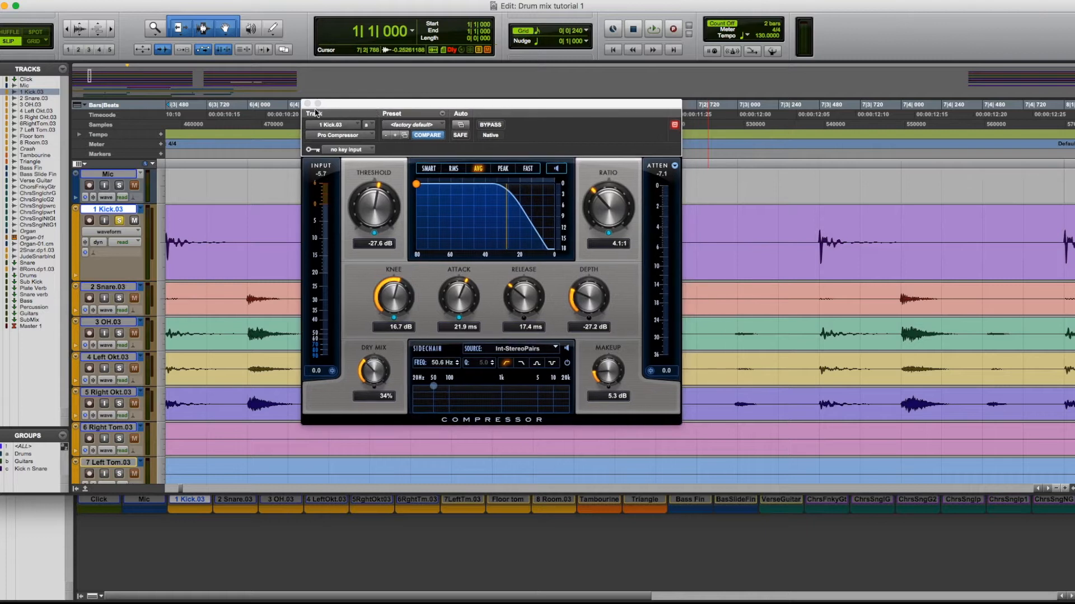
left_click(307, 104)
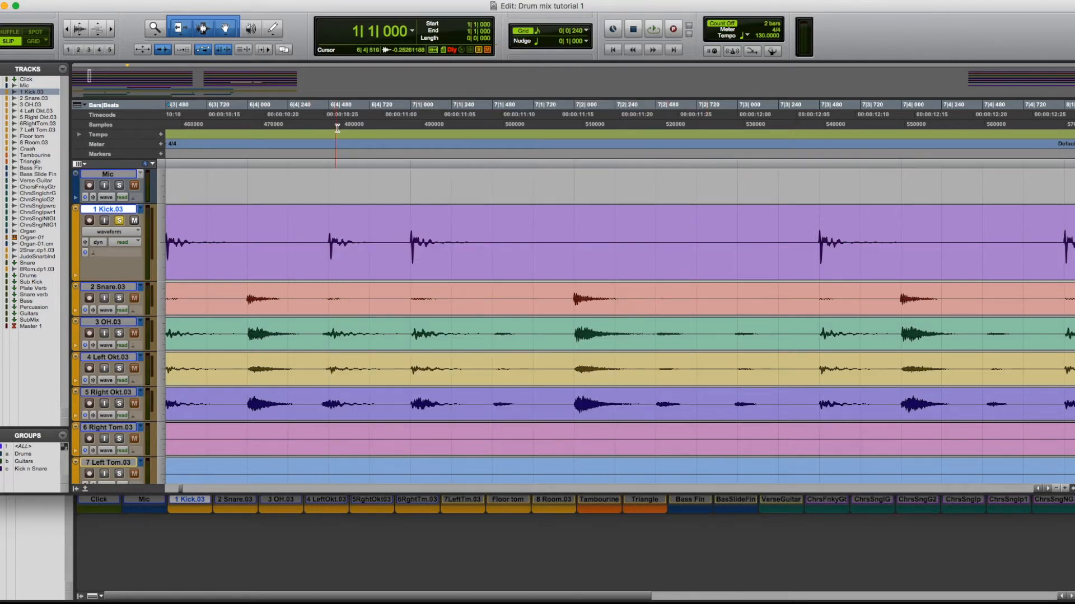
Open the EQ3 7-Band insert of the 1 Kick.03 track from the Mix window and move its window clear of the inserts
key("super+equal")
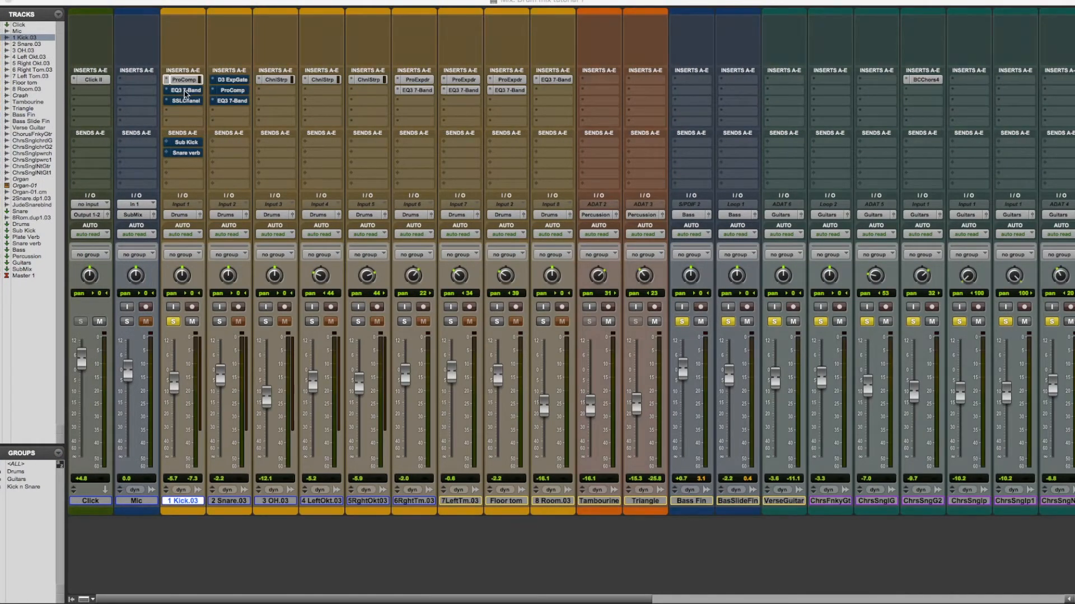
left_click(186, 90)
left_click_drag(389, 99, 418, 94)
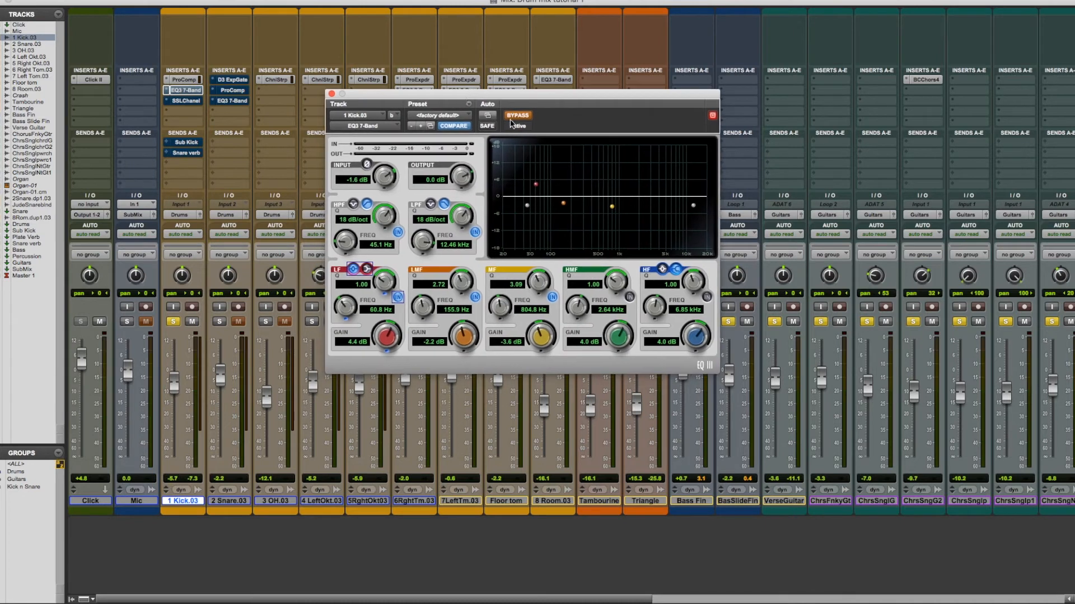
Compare the kick with and without the EQ3 7-Band by toggling its bypass during playback, leaving the EQ active
key("space")
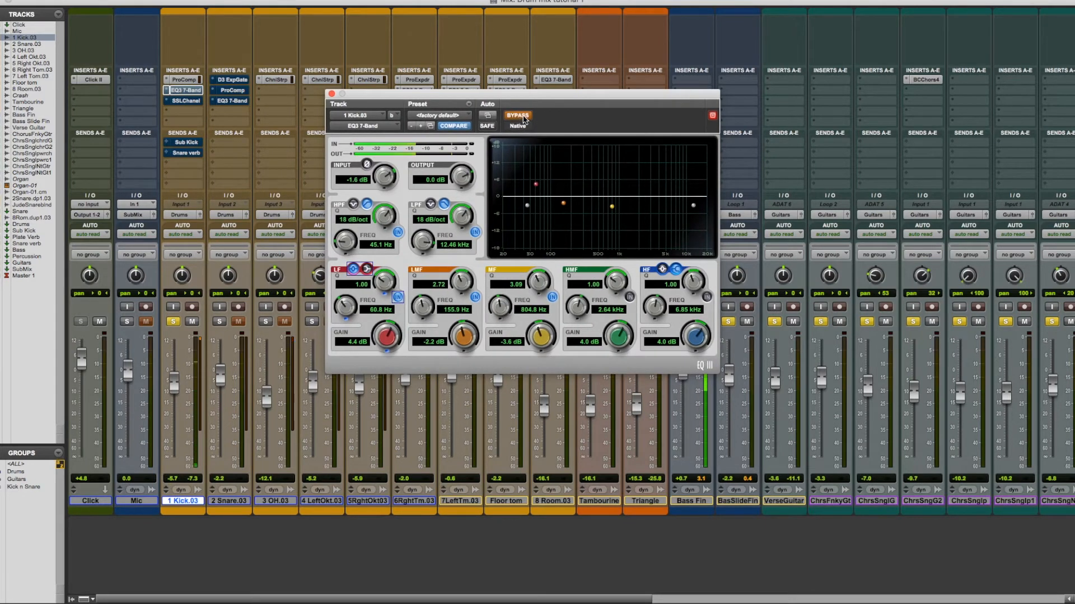
left_click(519, 116)
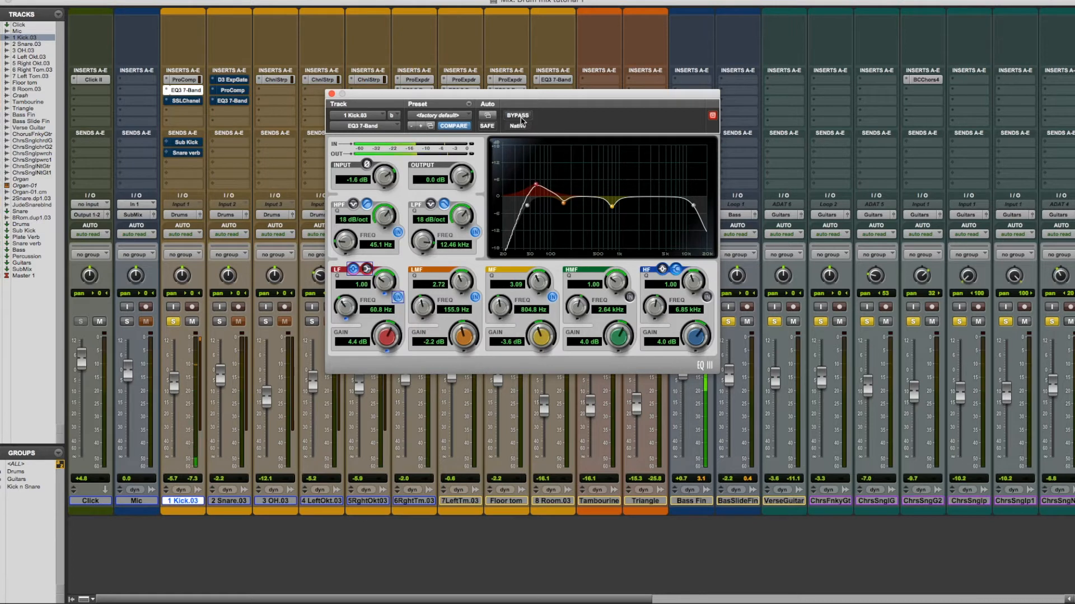
left_click(519, 117)
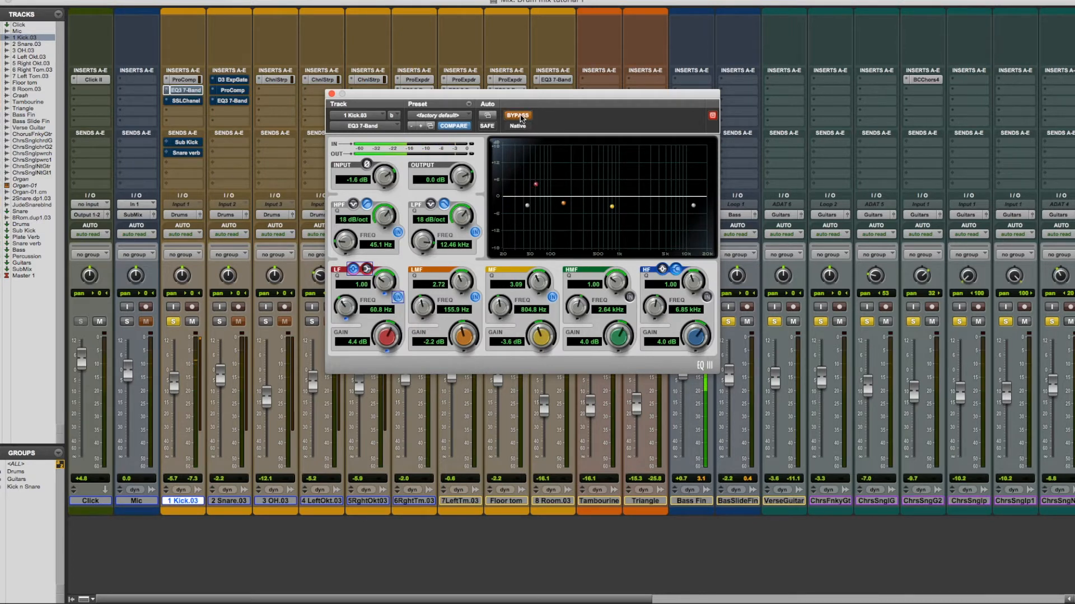
left_click(519, 116)
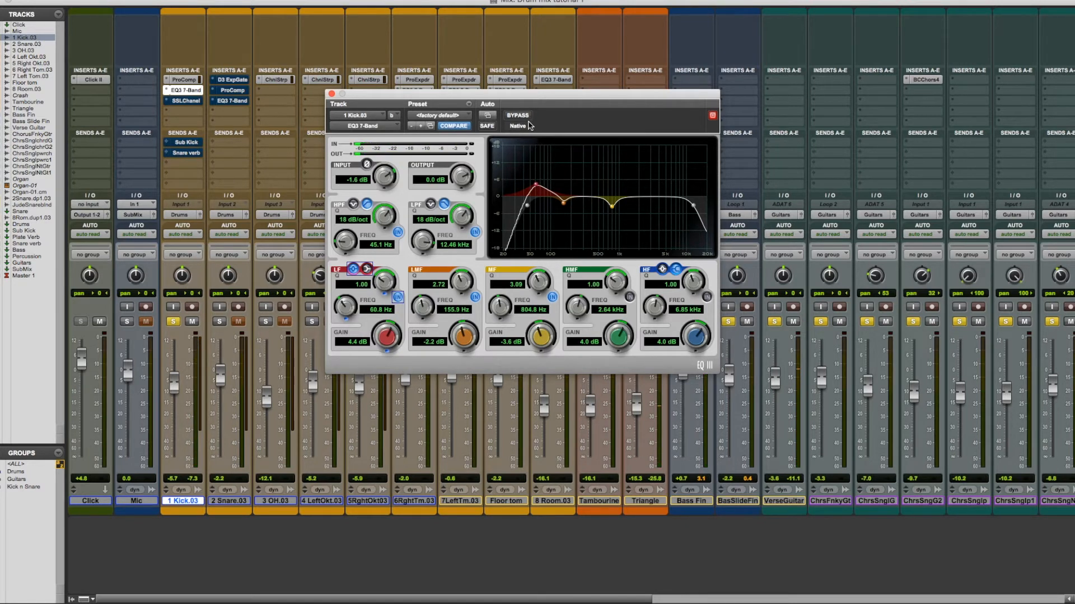
left_click_drag(527, 103, 527, 111)
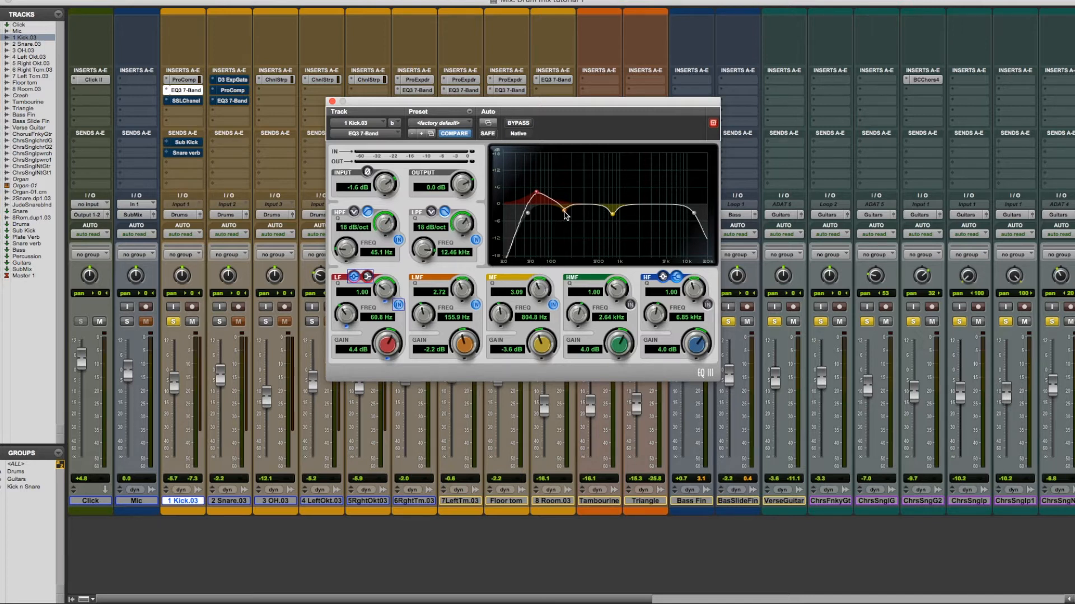
Boost the kick EQ's LMF band to about 13.5 dB, narrow its Q to 7.85, and sweep around 160 Hz for the unwanted frequency
left_click_drag(564, 211, 565, 165)
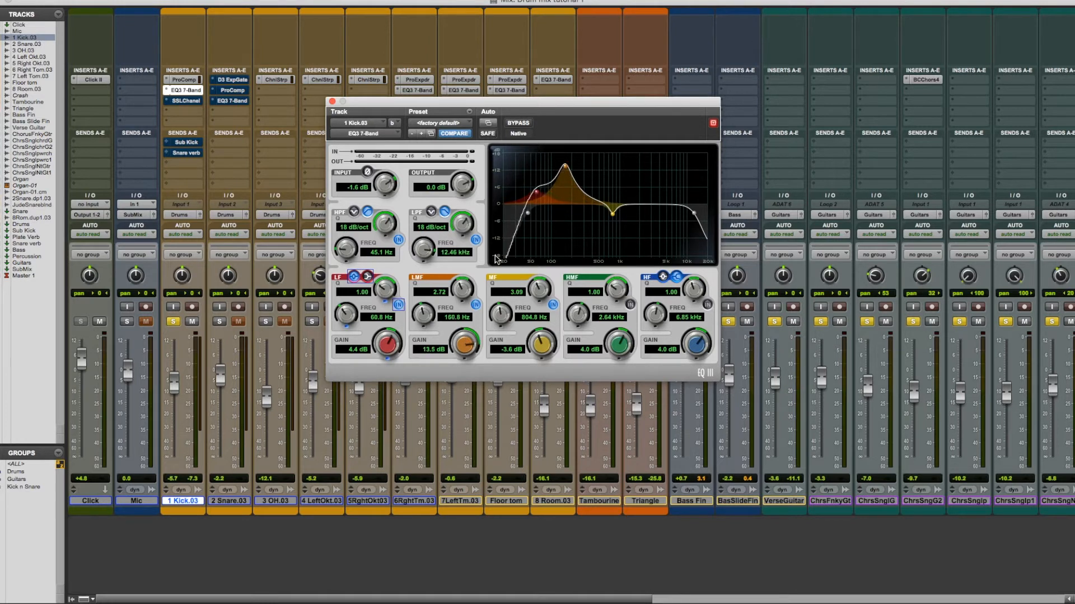
left_click_drag(464, 290, 461, 258)
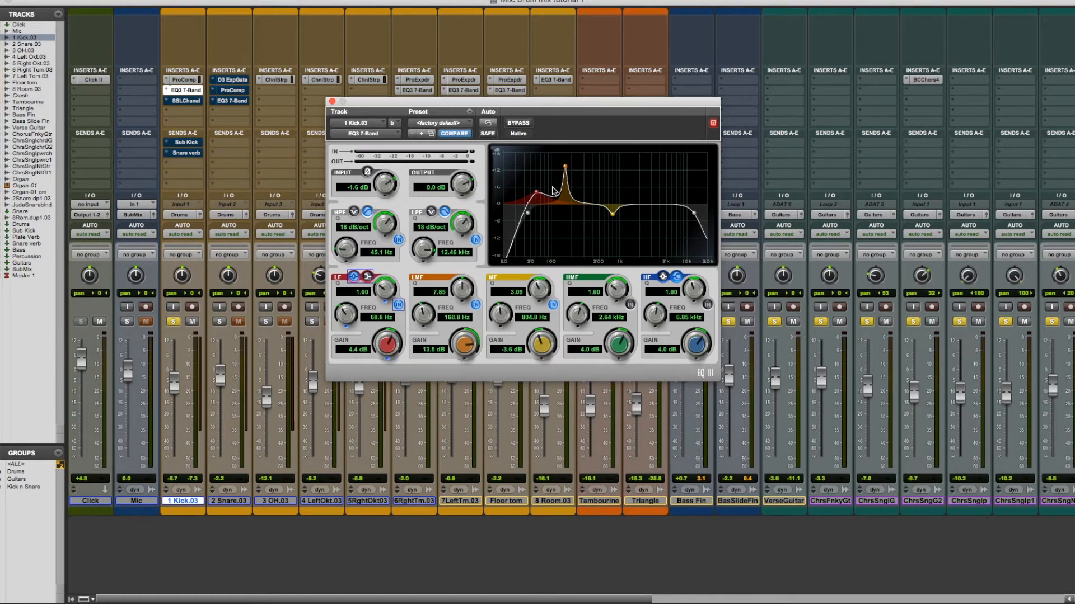
left_click_drag(567, 170, 562, 164)
left_click_drag(563, 169, 563, 165)
Set the LMF band to a -4.6 dB cut at 131.8 Hz with a Q of 5.07, and the MF band's Q to 3.76
left_click_drag(563, 164, 560, 221)
left_click_drag(458, 288, 458, 315)
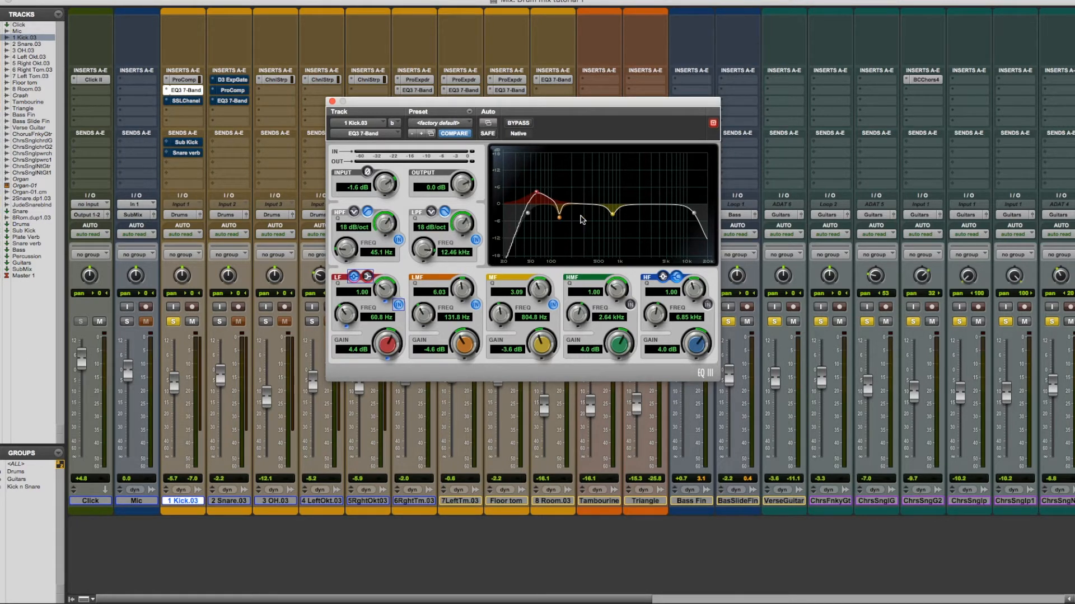
left_click_drag(461, 290, 462, 290)
left_click_drag(540, 286, 541, 281)
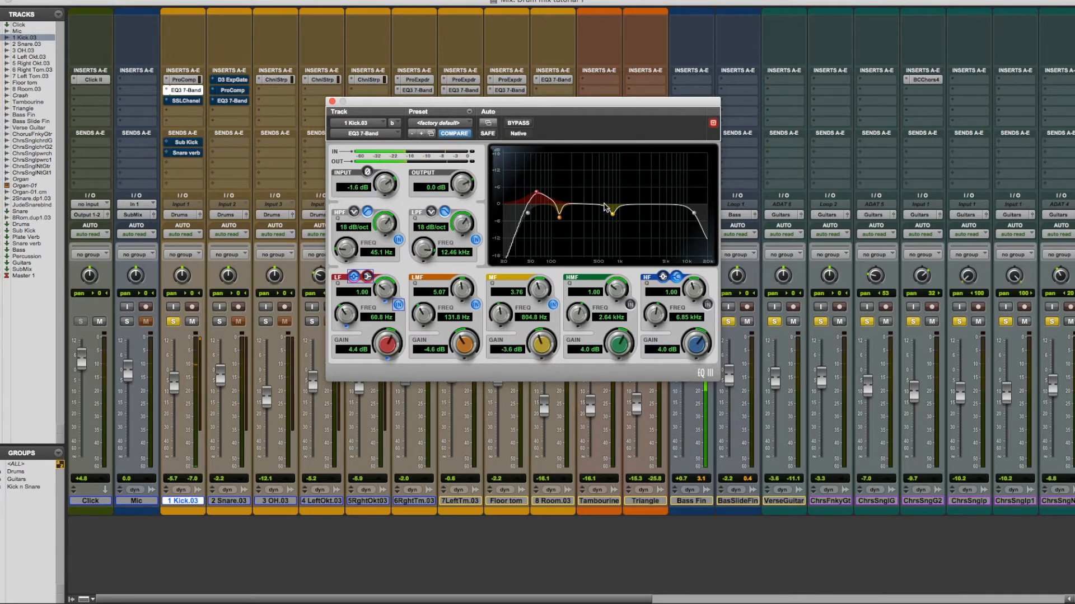
Compare the adjusted kick EQ against its bypassed sound during playback, leave it active, and close its window
left_click(518, 124)
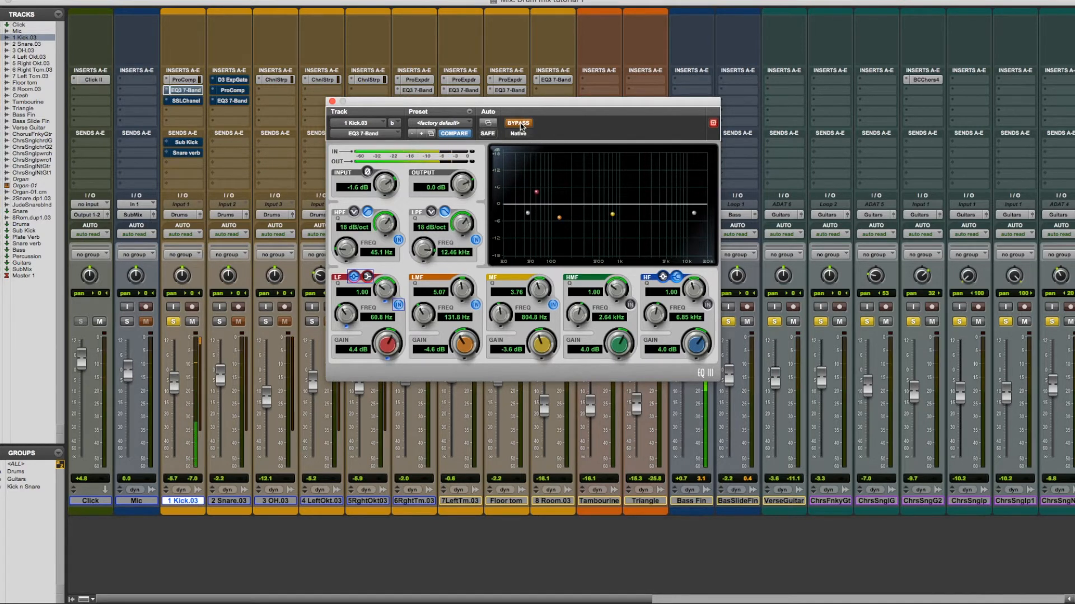
left_click(519, 124)
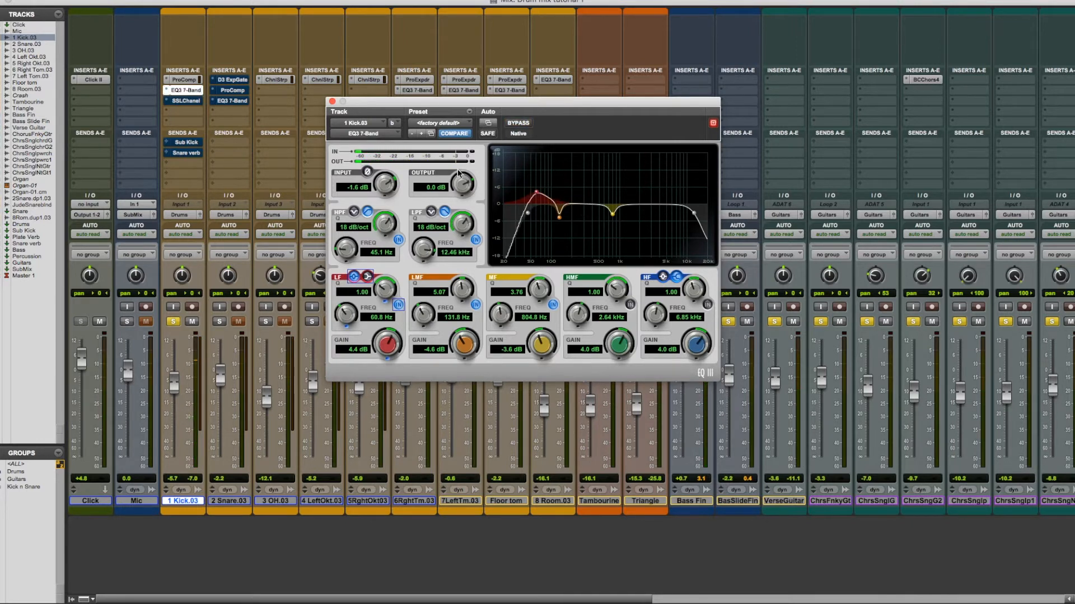
left_click(333, 102)
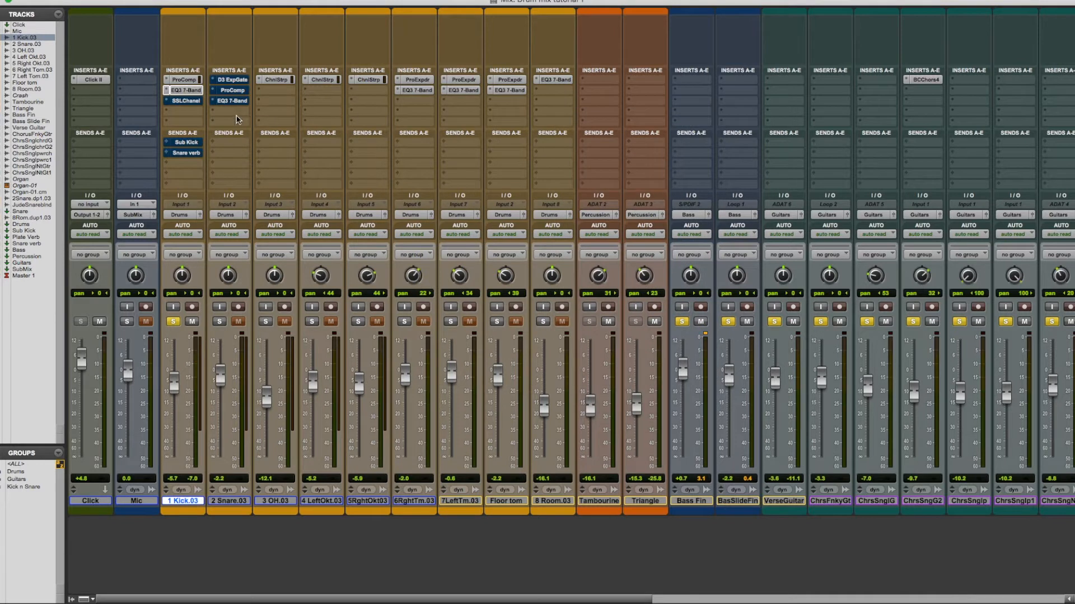
Open the SSLChannel insert of the 1 Kick.03 track and review its filter, HF and HMF settings
left_click(184, 101)
left_click_drag(357, 102, 472, 106)
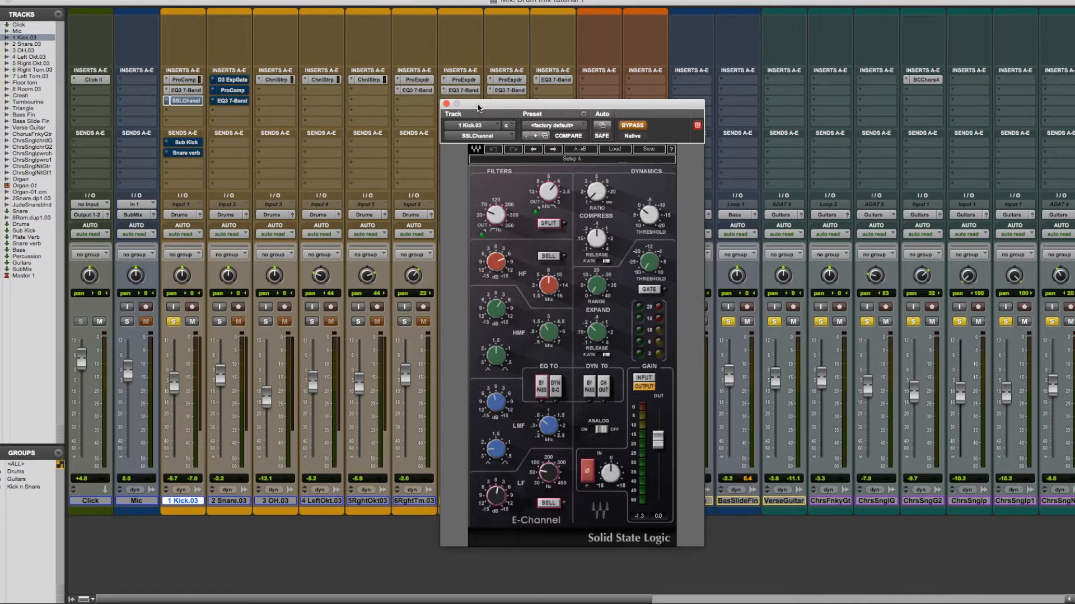
left_click_drag(479, 108, 473, 57)
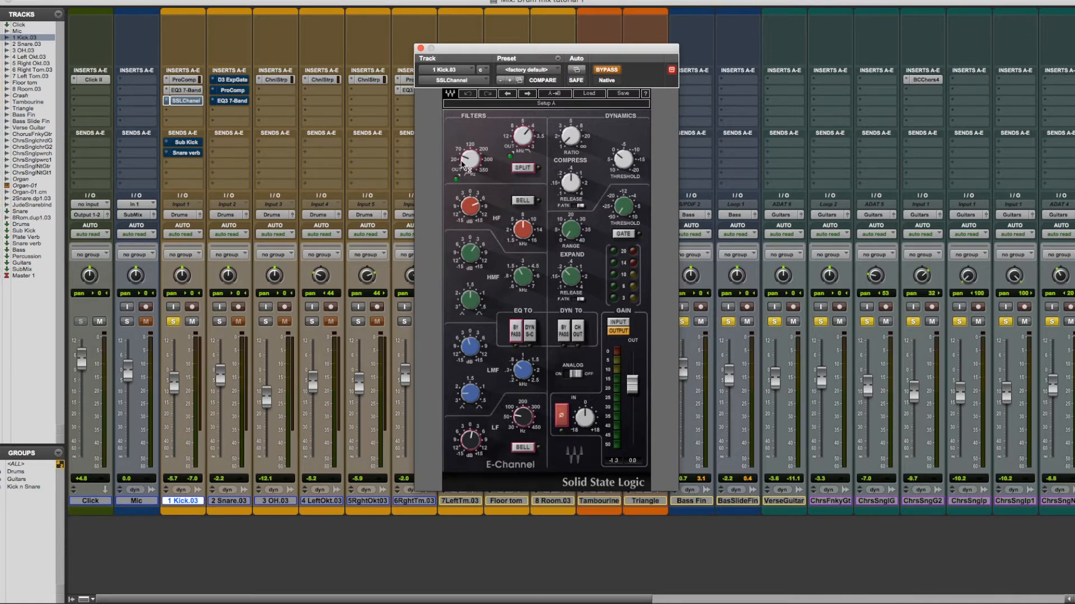
mouse_move(474, 168)
mouse_move(479, 207)
mouse_move(474, 254)
Compare the kick with and without the SSLChannel by toggling its bypass during playback, leave it active, and close its window
key("space")
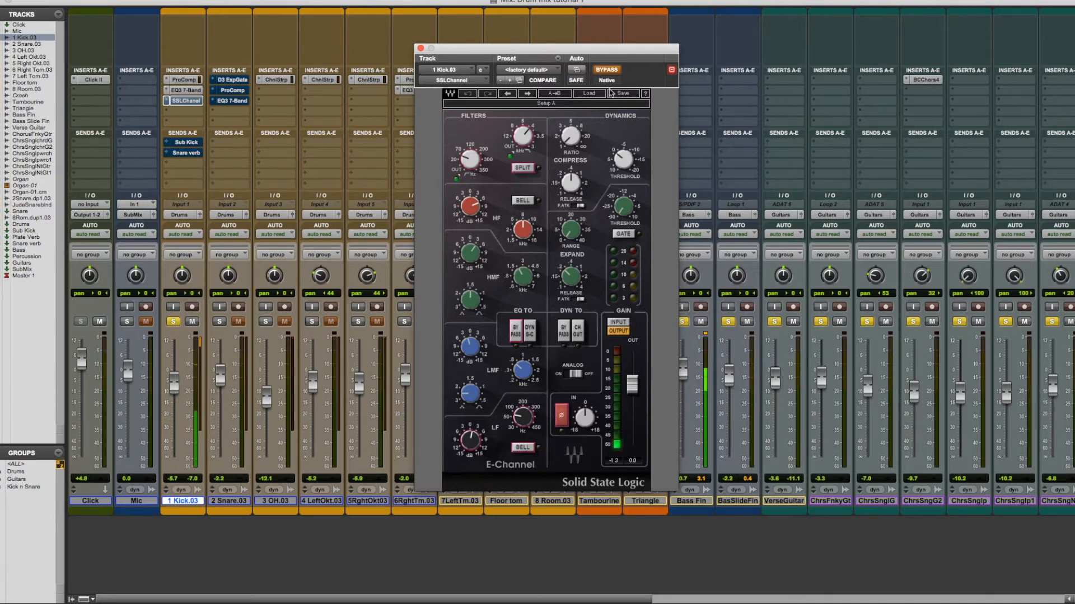
left_click(606, 71)
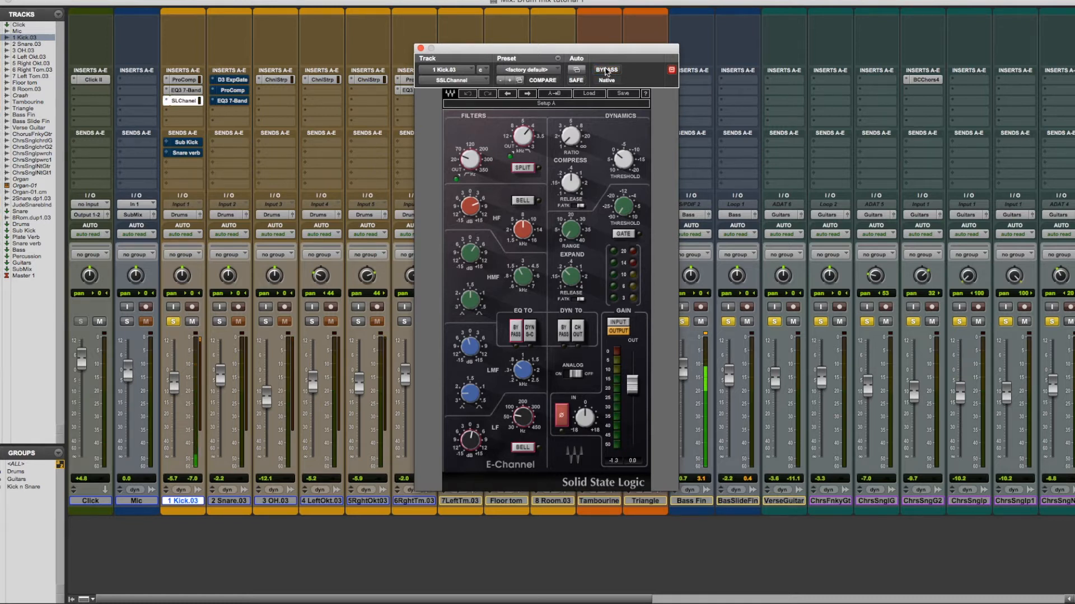
left_click(605, 71)
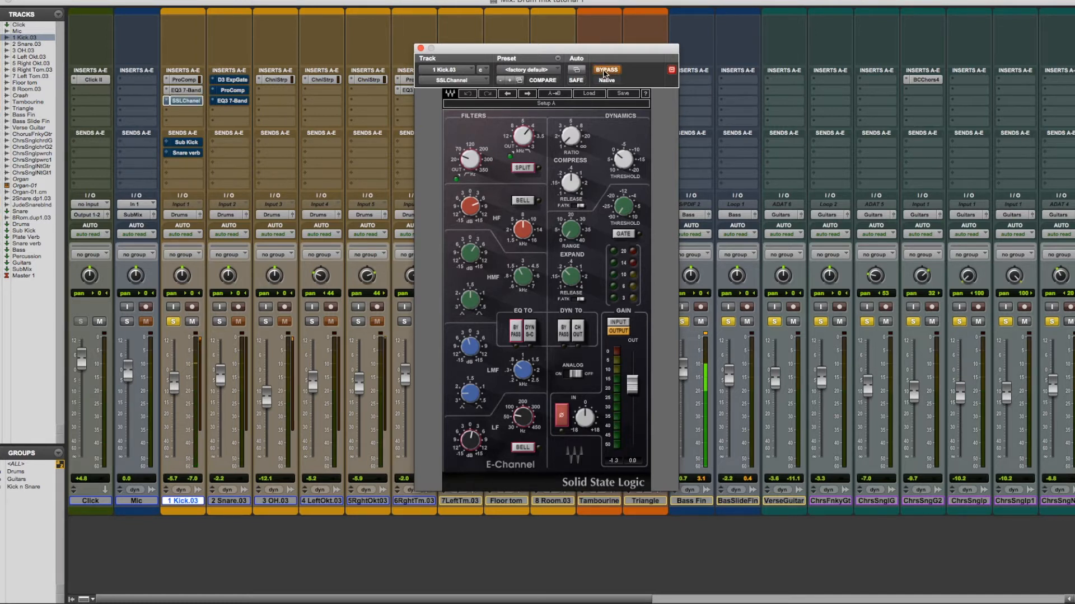
left_click(605, 71)
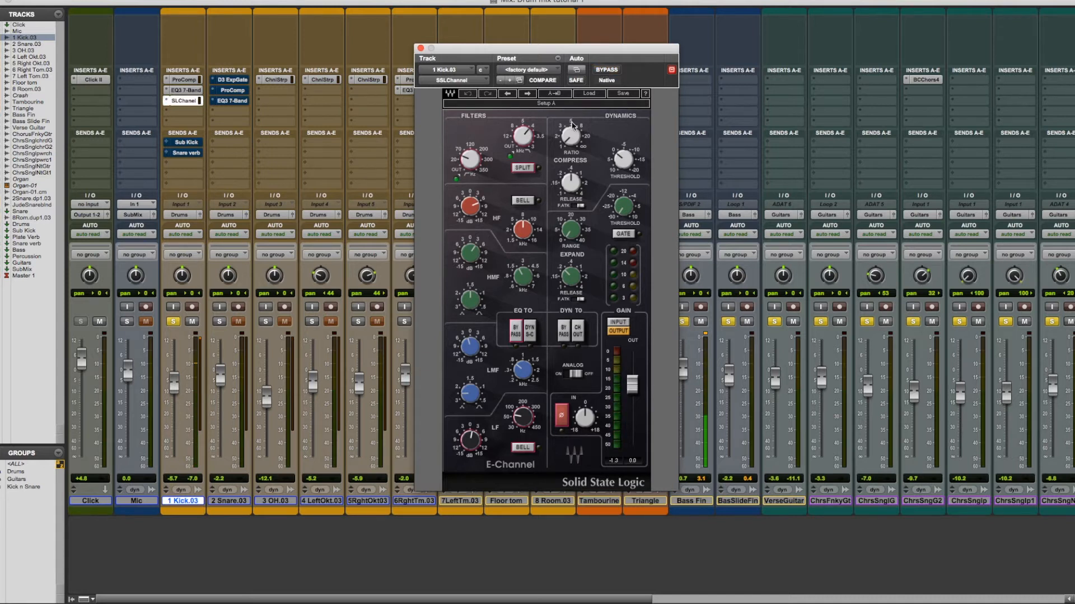
mouse_move(579, 192)
left_click(421, 49)
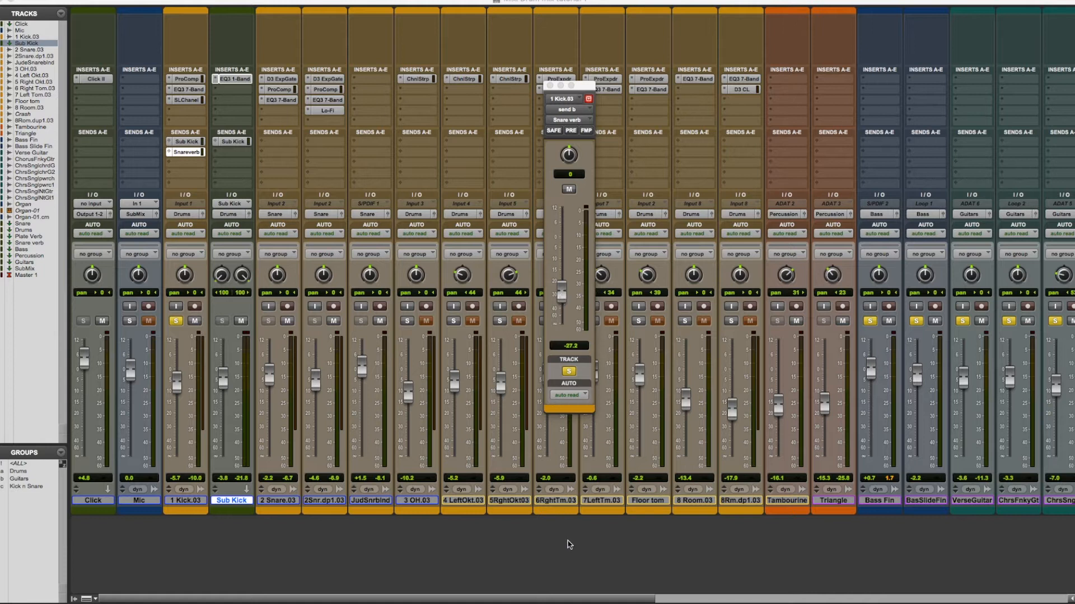
Fine-tune the kick's Snare verb send level during playback, leave the kick soloed, and close the send window
mouse_move(561, 291)
left_mouse_down()
mouse_move(562, 247)
mouse_move(566, 326)
mouse_move(563, 296)
left_mouse_up()
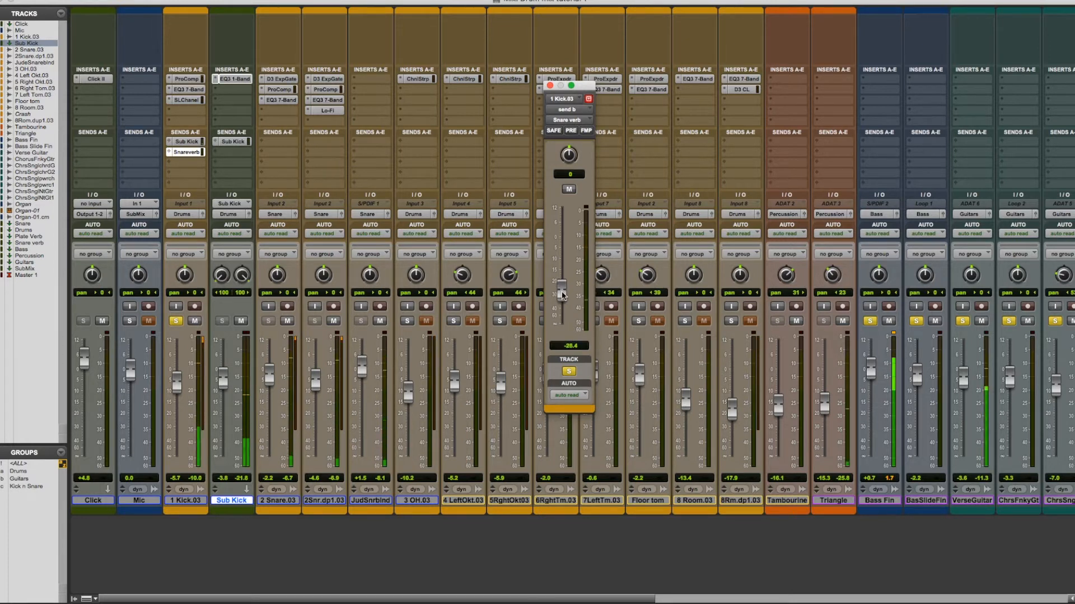
left_click(569, 371)
key("space")
left_click(585, 549)
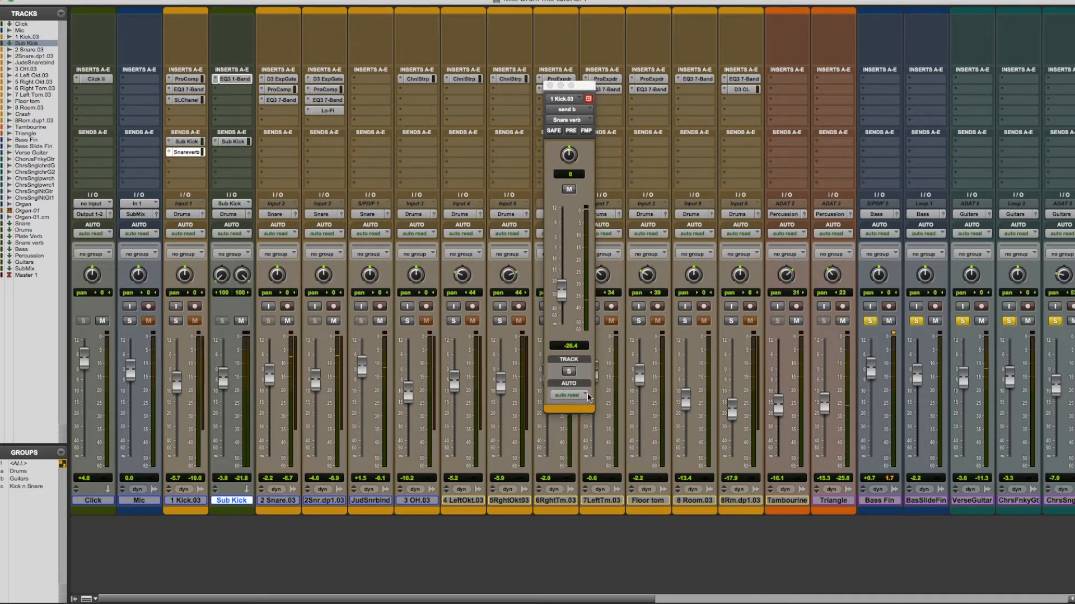
left_click(569, 371)
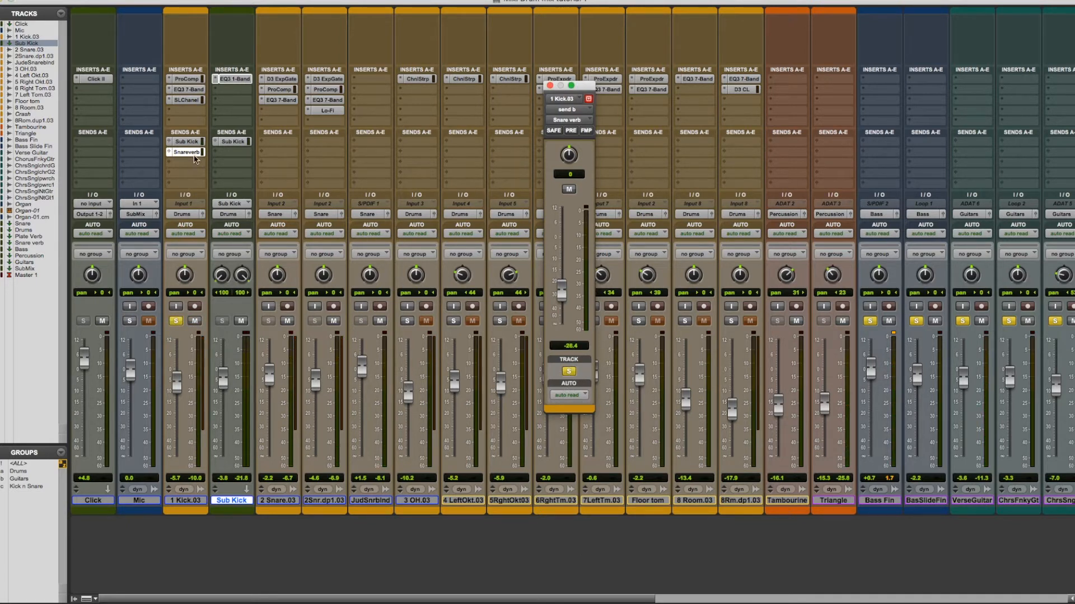
left_click(550, 86)
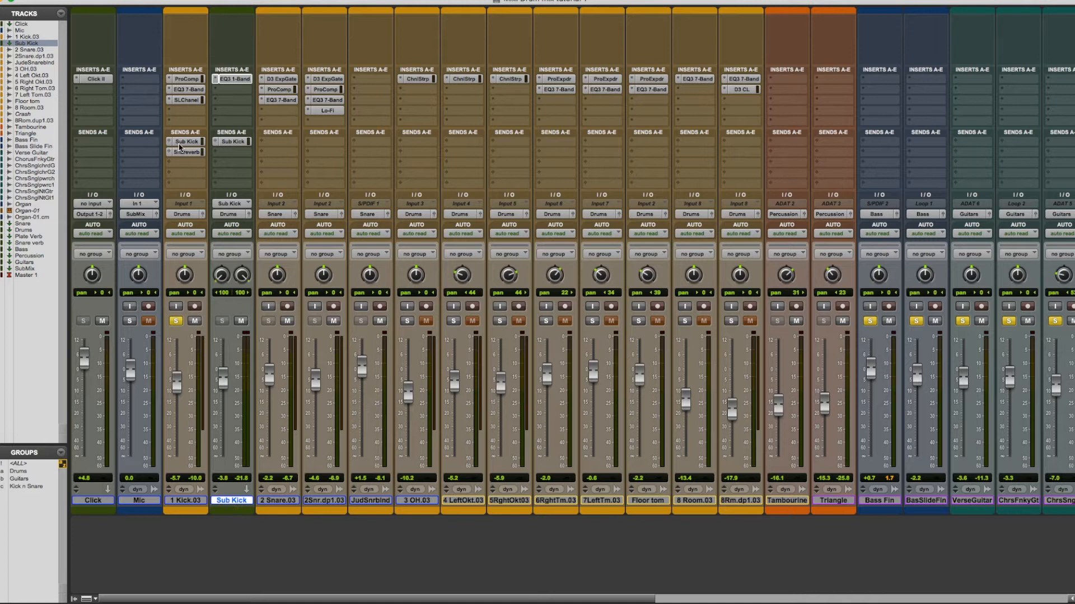
Set the kick's Sub Kick send to pre-fader, and check it with the kick unsoloed by muting and unmuting the send
left_click(185, 141)
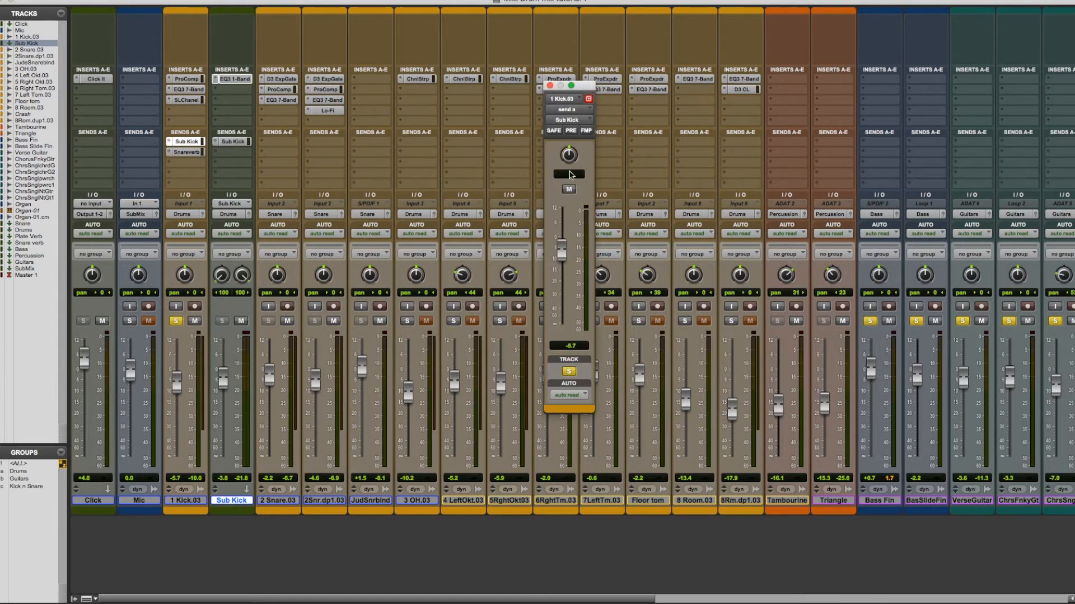
left_click(571, 133)
left_click(176, 322)
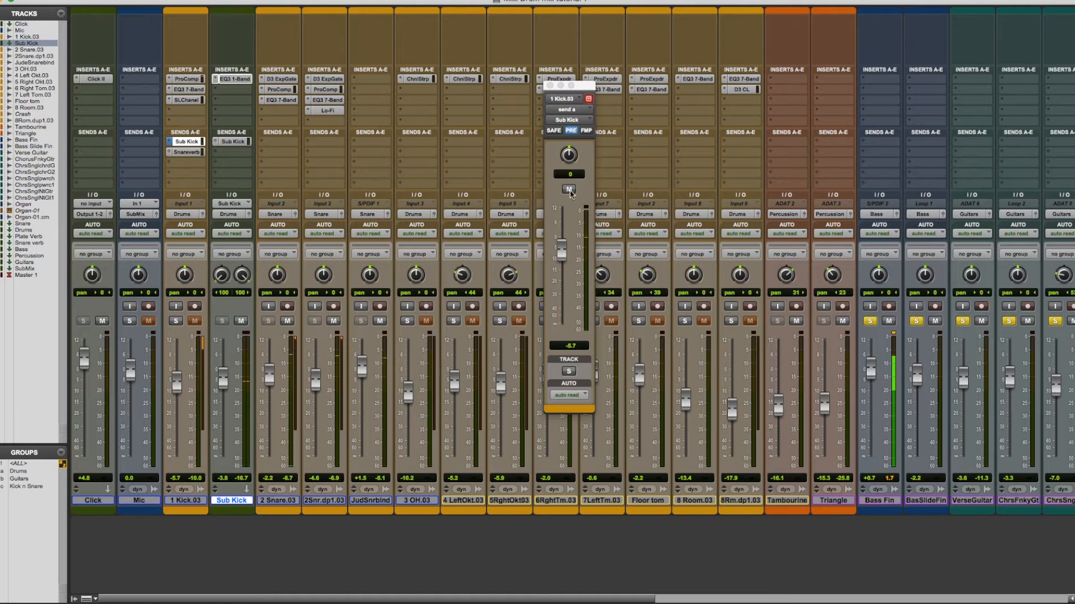
left_click(570, 193)
left_click(570, 193)
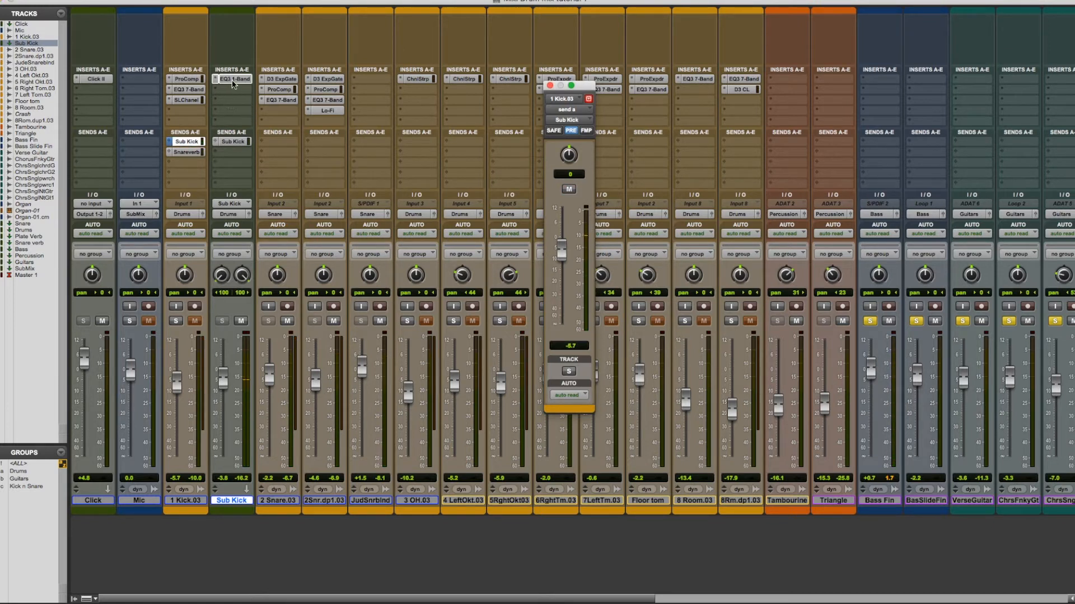
Open the EQ3 1-Band insert of the Sub Kick track and raise its peak gain to 16.4 dB
left_click(235, 82)
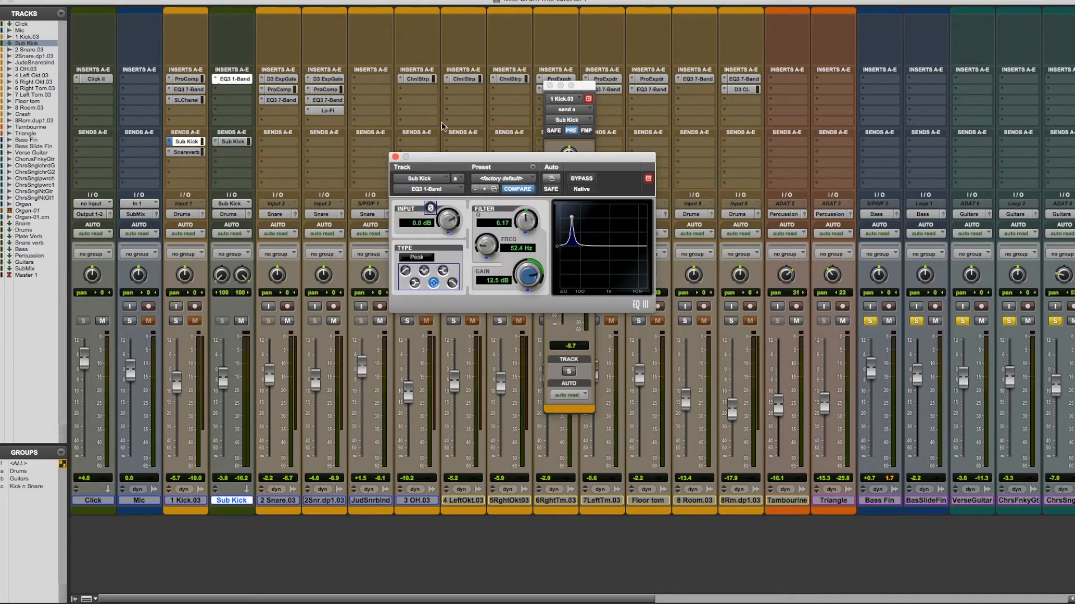
left_click_drag(461, 160, 485, 155)
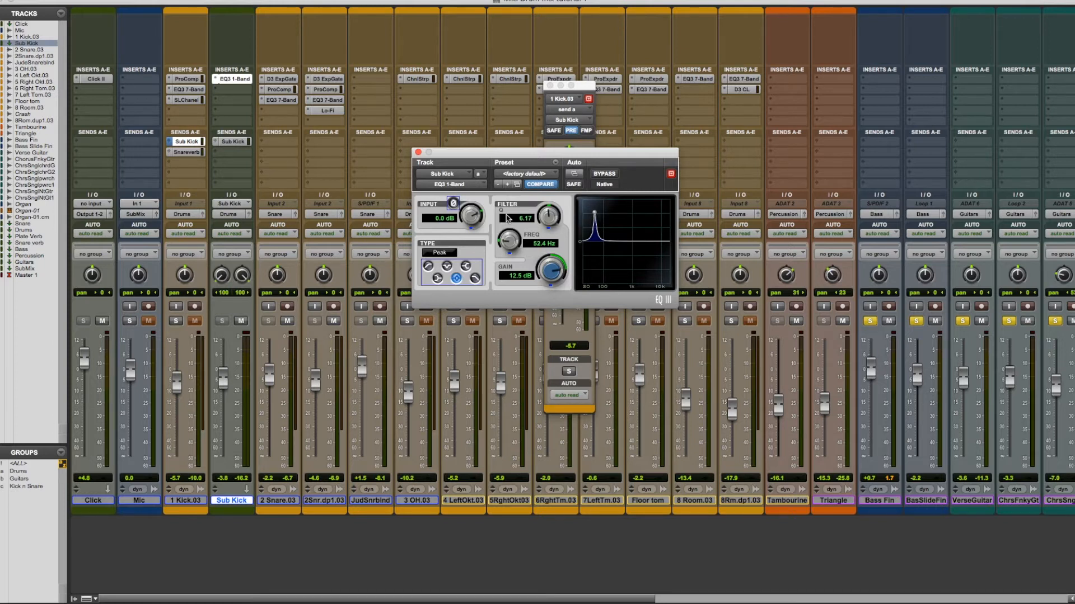
left_click_drag(546, 155, 537, 155)
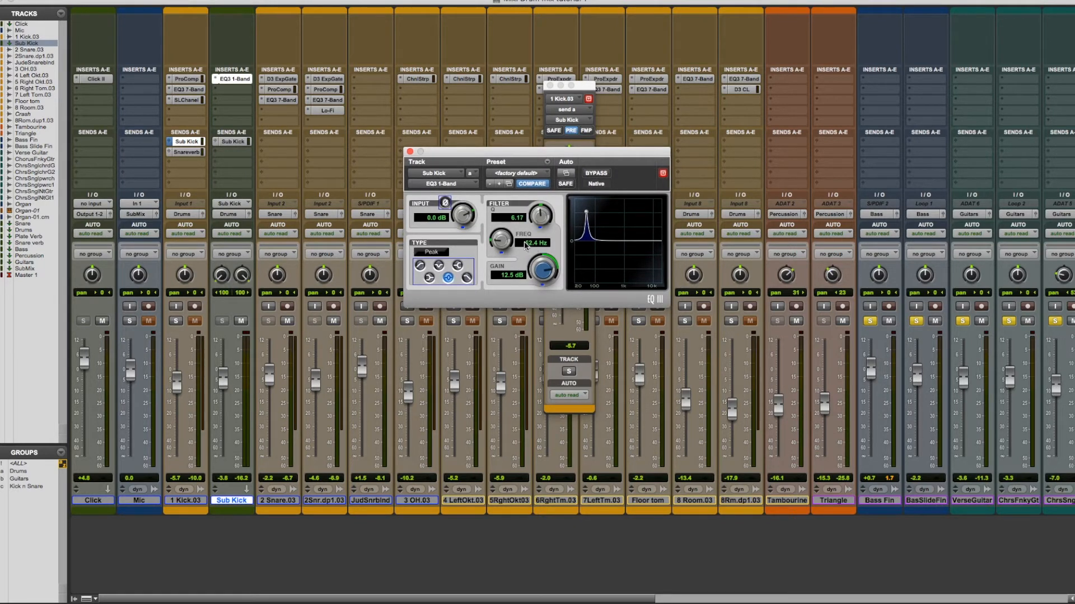
left_click_drag(541, 273, 545, 259)
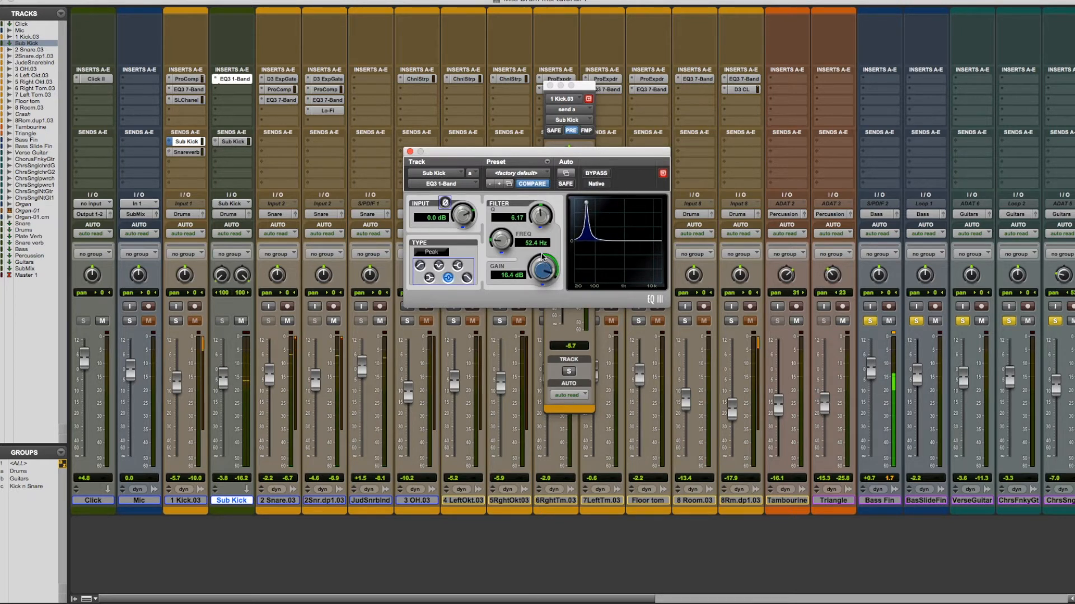
Mute the Sub Kick track's own send and compare the sound with the EQ3 1-Band bypassed and active
left_click(236, 143)
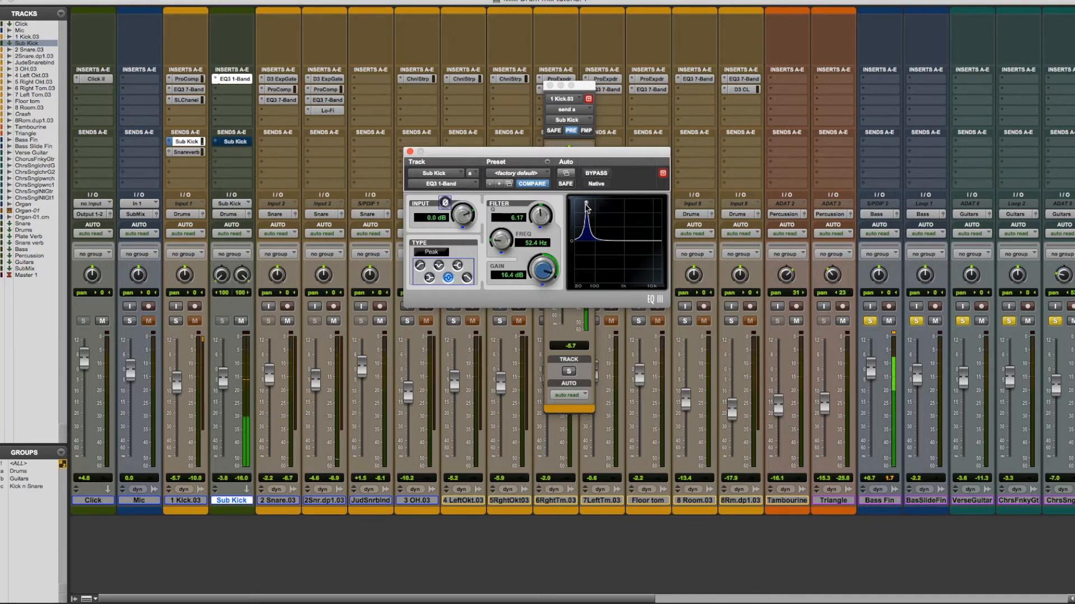
left_click(597, 174)
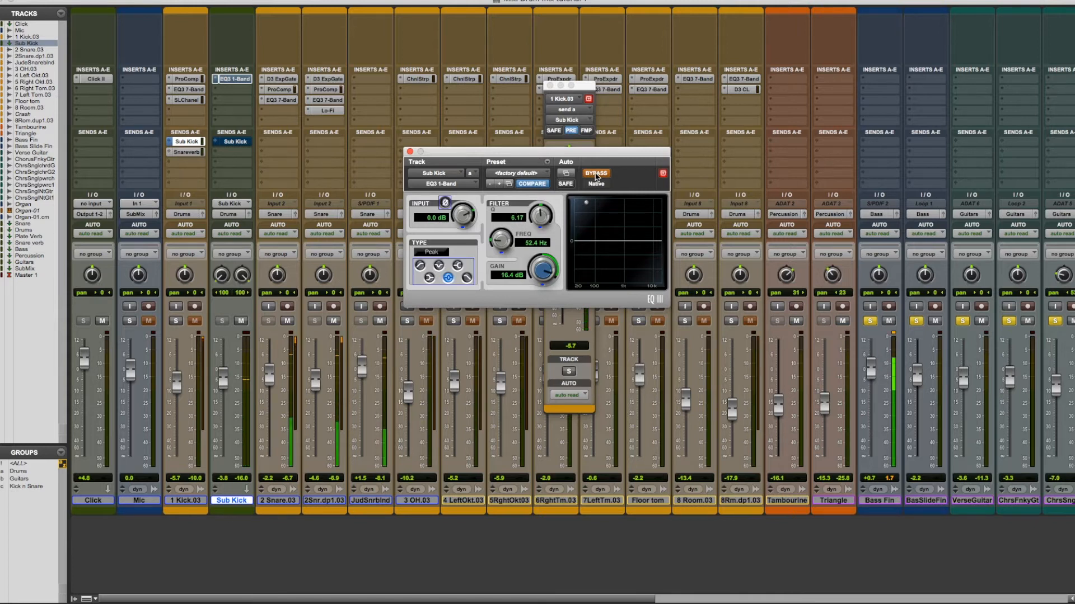
left_click(596, 174)
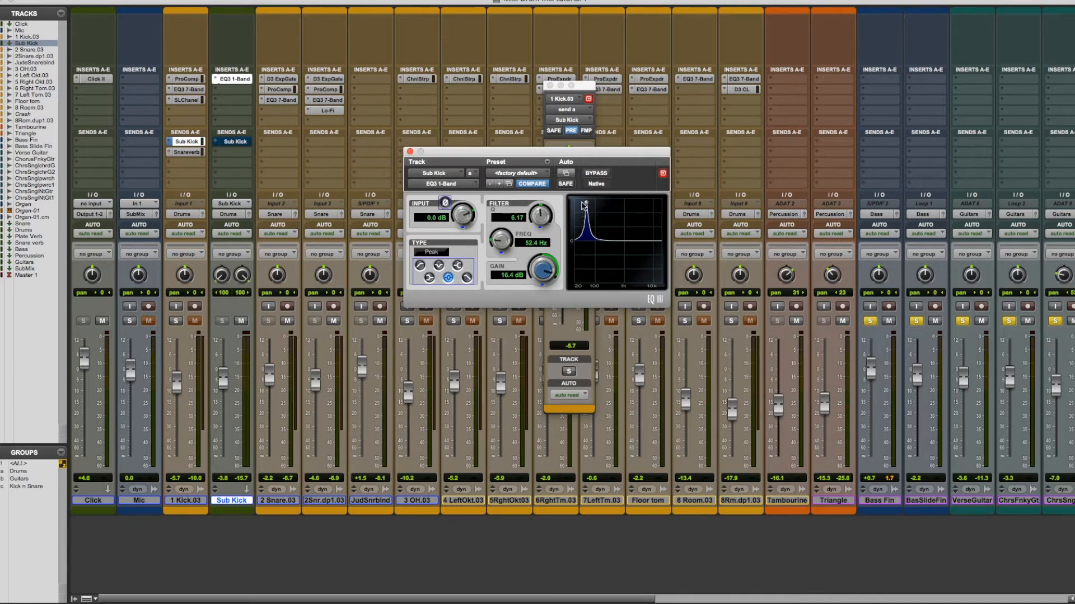
Lower the Sub Kick EQ peak to about 13.6 dB at 52.9 Hz, and unmute the track's Sub Kick send
left_click_drag(587, 207, 586, 213)
left_click_drag(477, 155, 464, 152)
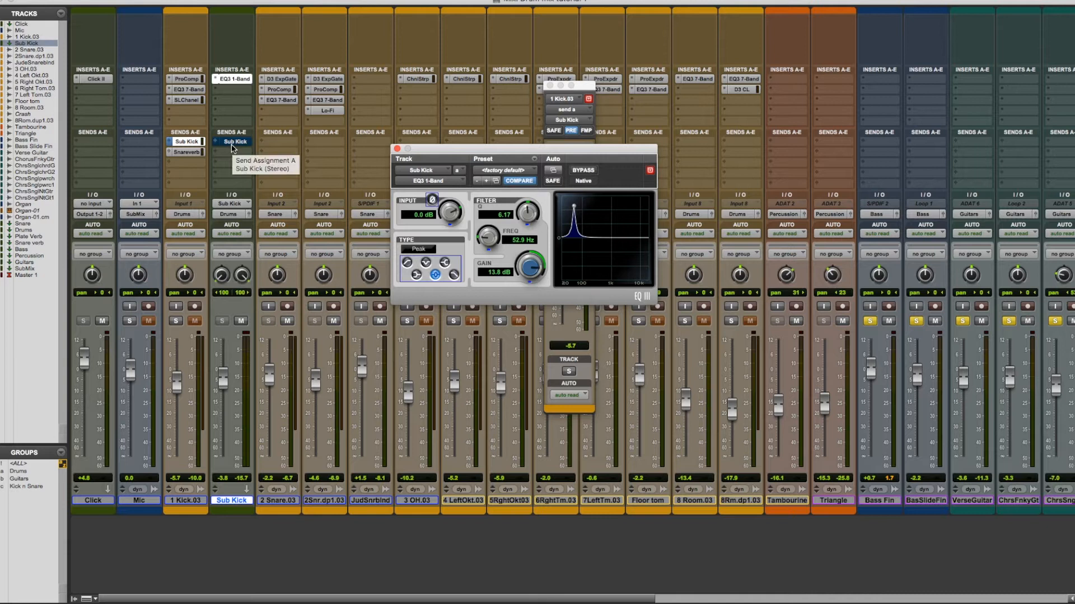
left_click(231, 145, "super")
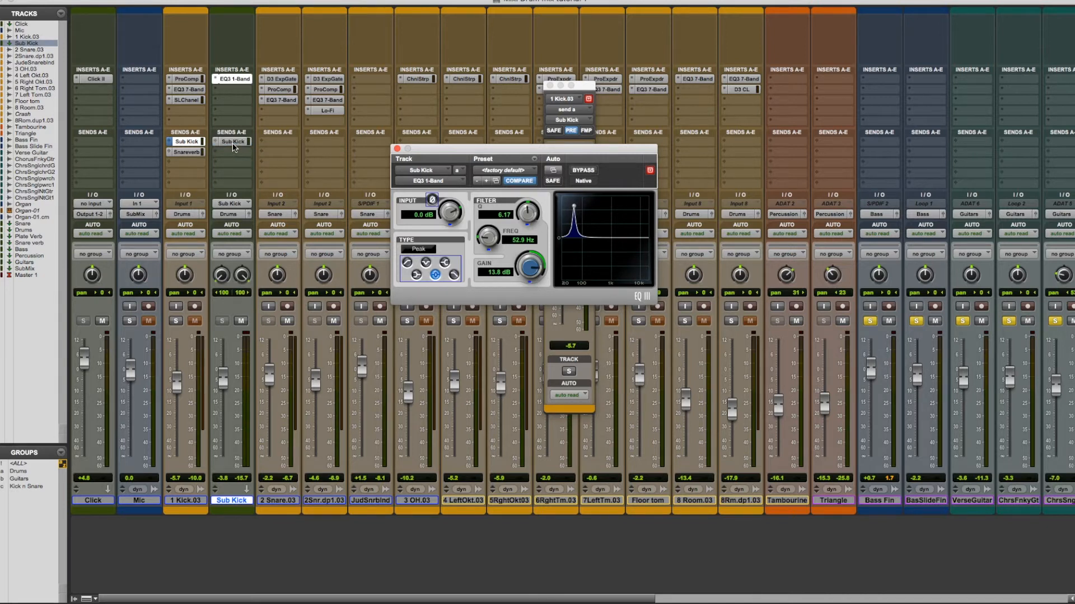
Open the Sub Kick track's own Sub Kick send and raise its level to about -6.9 dB
left_click(233, 145)
left_click_drag(579, 87, 698, 104)
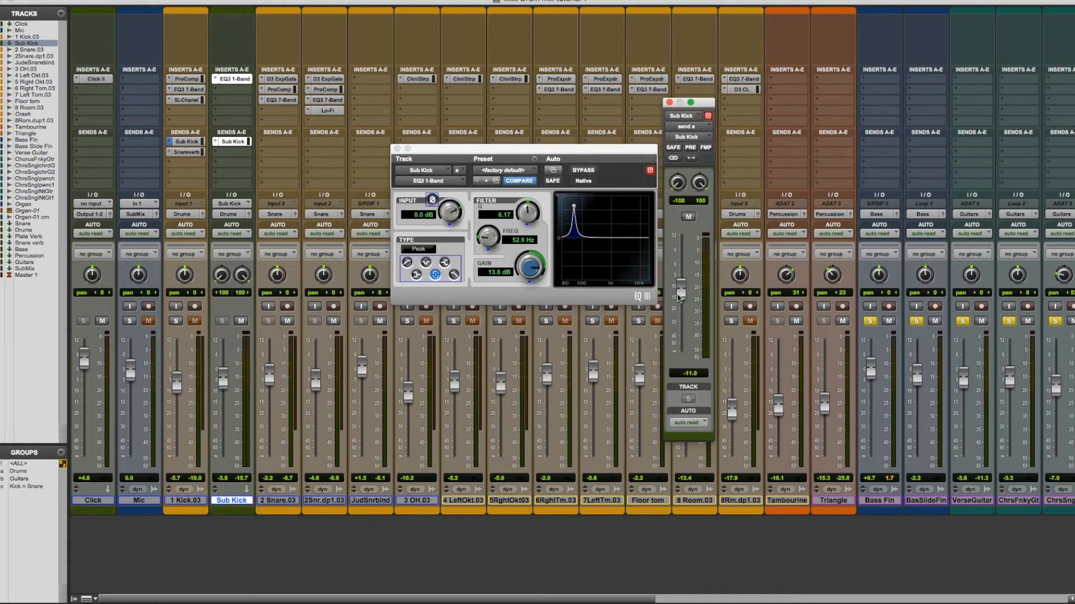
mouse_move(681, 297)
left_mouse_down()
mouse_move(683, 267)
mouse_move(683, 324)
mouse_move(684, 269)
mouse_move(683, 303)
left_mouse_up()
left_click_drag(681, 298, 681, 297)
mouse_move(681, 296)
left_mouse_down()
mouse_move(683, 277)
mouse_move(683, 288)
left_mouse_up()
Solo the 1 Kick.03 track and switch its Sub Kick send from pre-fader to post-fader
left_click(175, 324)
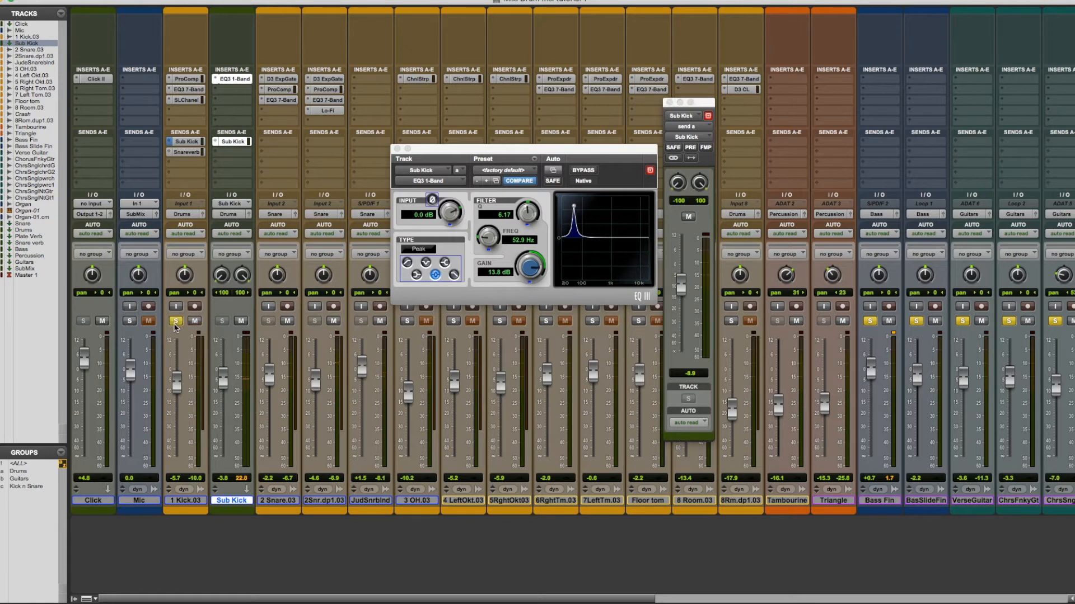
left_click(185, 142)
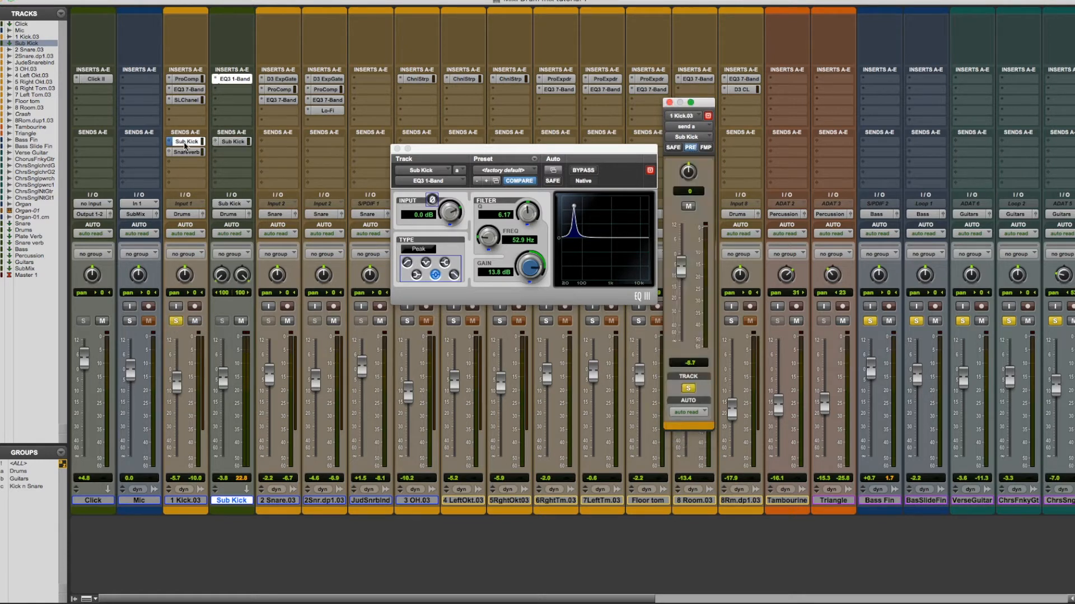
left_click(185, 143)
left_click(185, 144)
left_click(691, 147)
left_click_drag(469, 158, 436, 155)
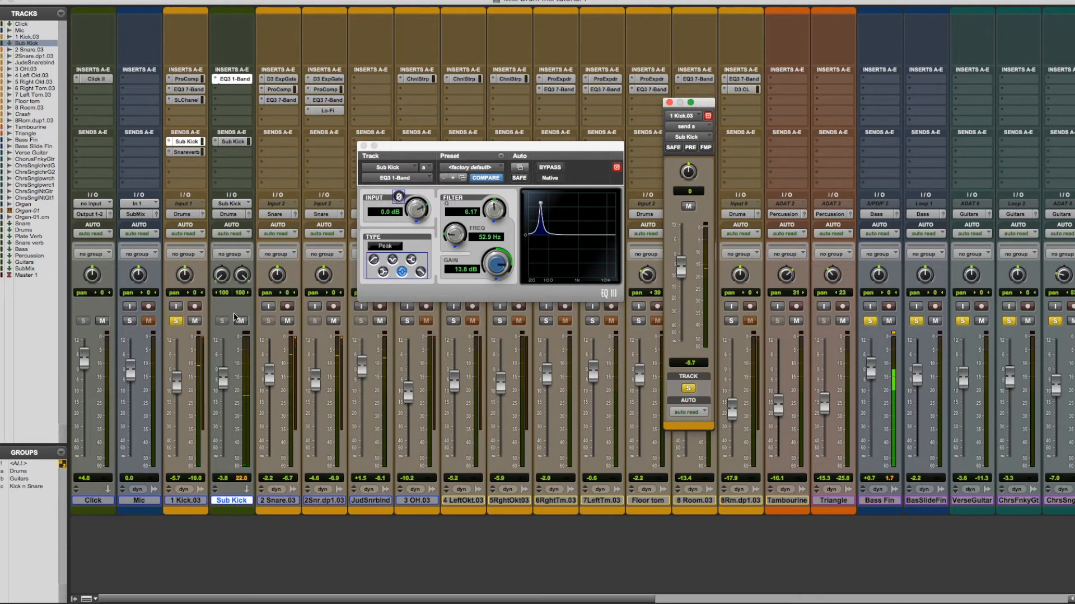
Compare the mix with the Sub Kick track muted and unmuted, leaving it unmuted
left_click(244, 322)
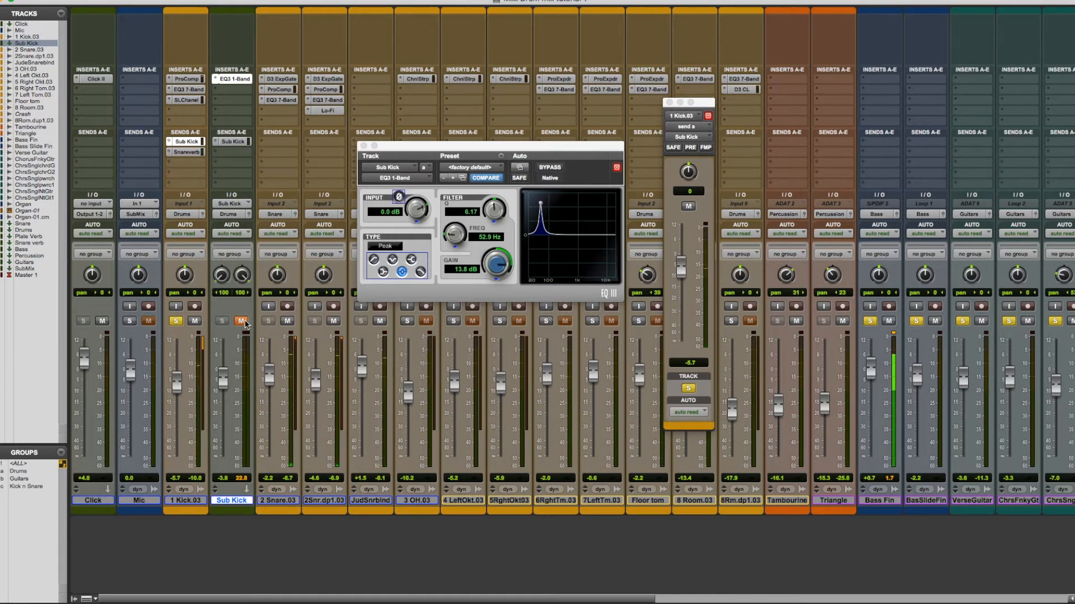
left_click(241, 321)
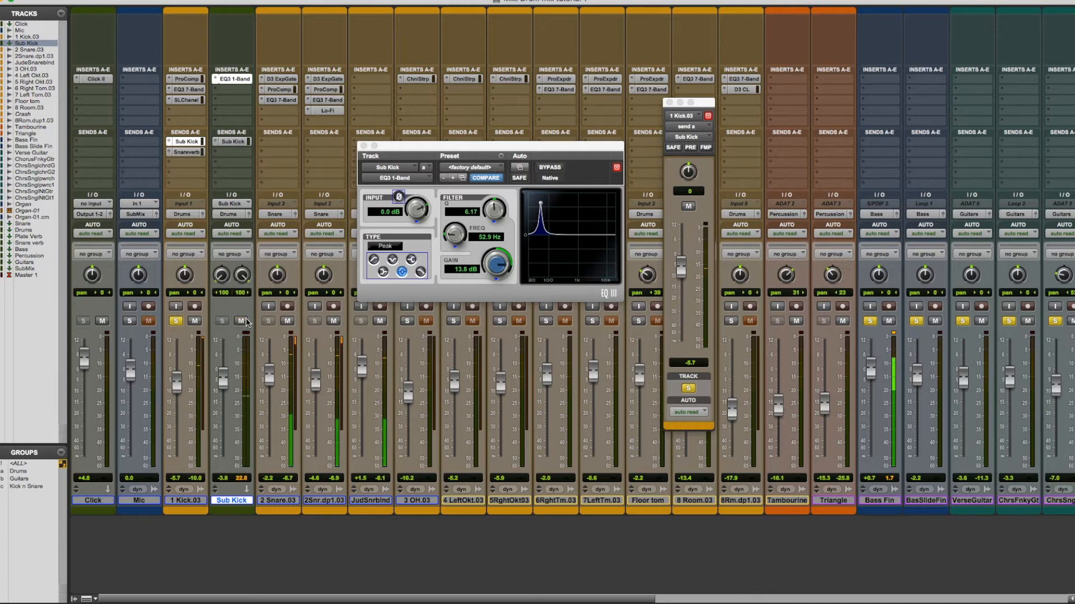
left_click(241, 321)
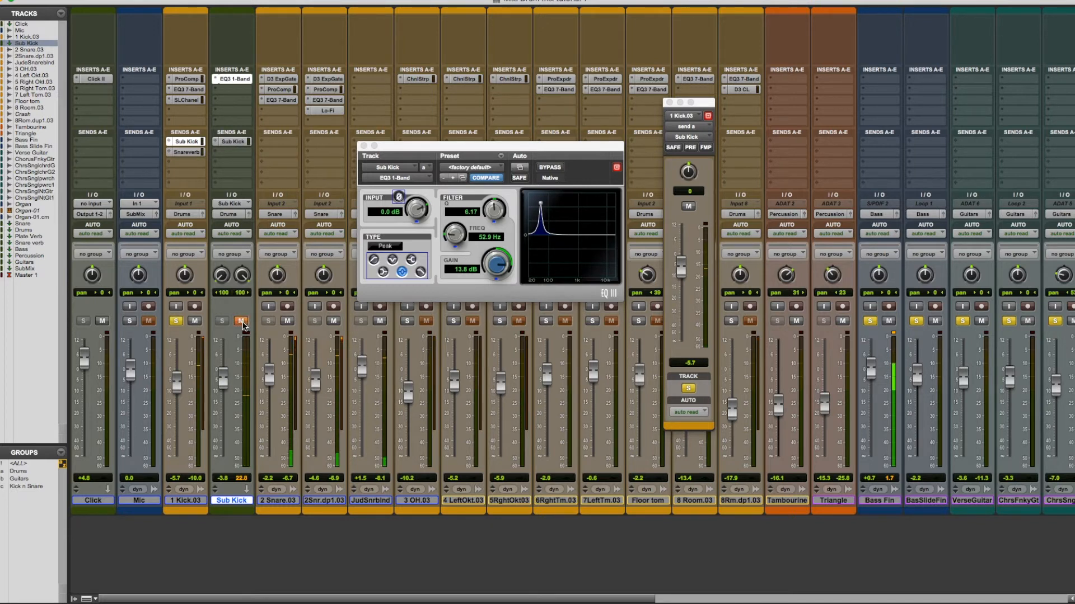
left_click(241, 322)
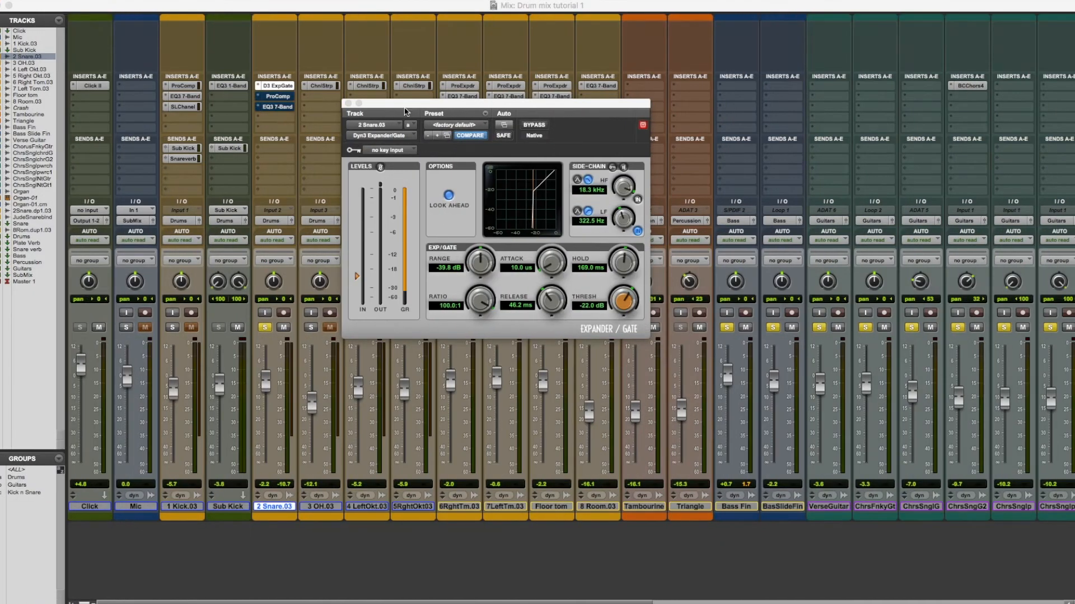
Compare the 2 Snare.03 track's sound with its Dyn3 Expander/Gate bypassed and active, leaving the gate active
left_click_drag(405, 107, 388, 105)
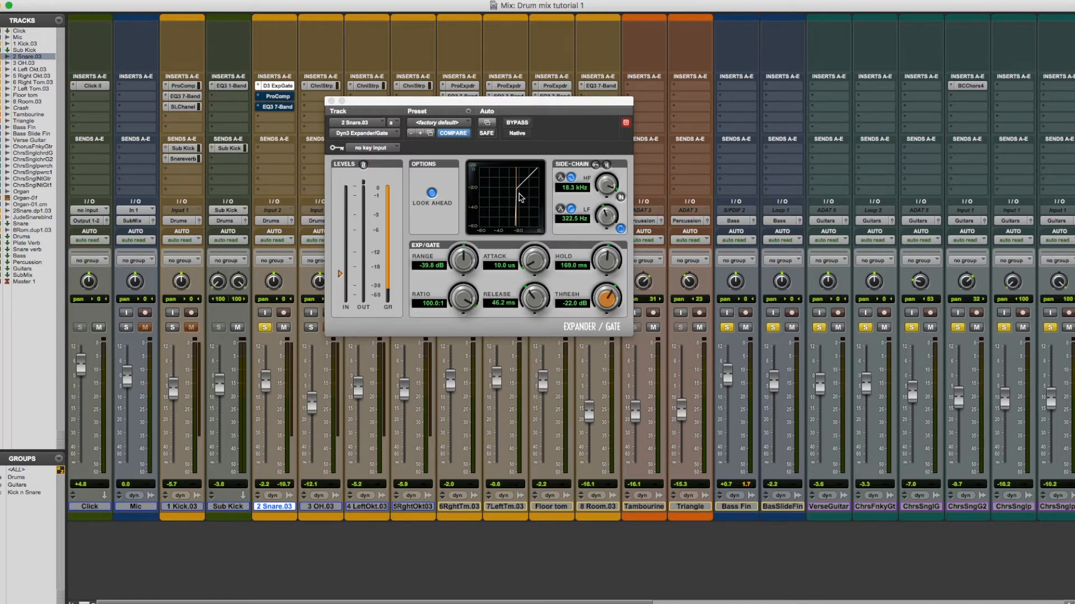
left_click(516, 125)
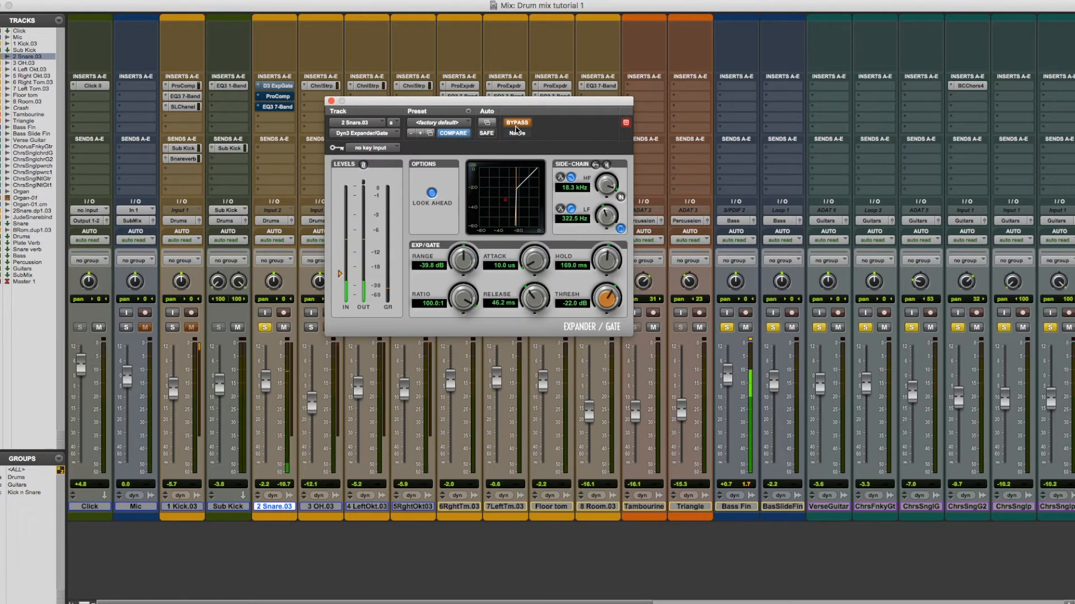
left_click(516, 126)
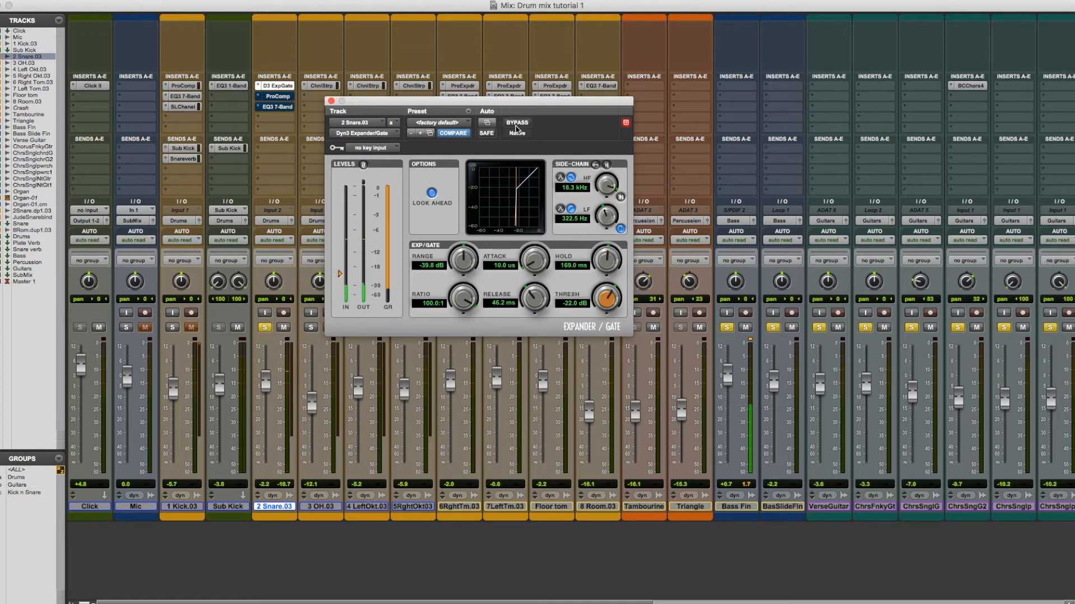
left_click_drag(518, 106, 532, 107)
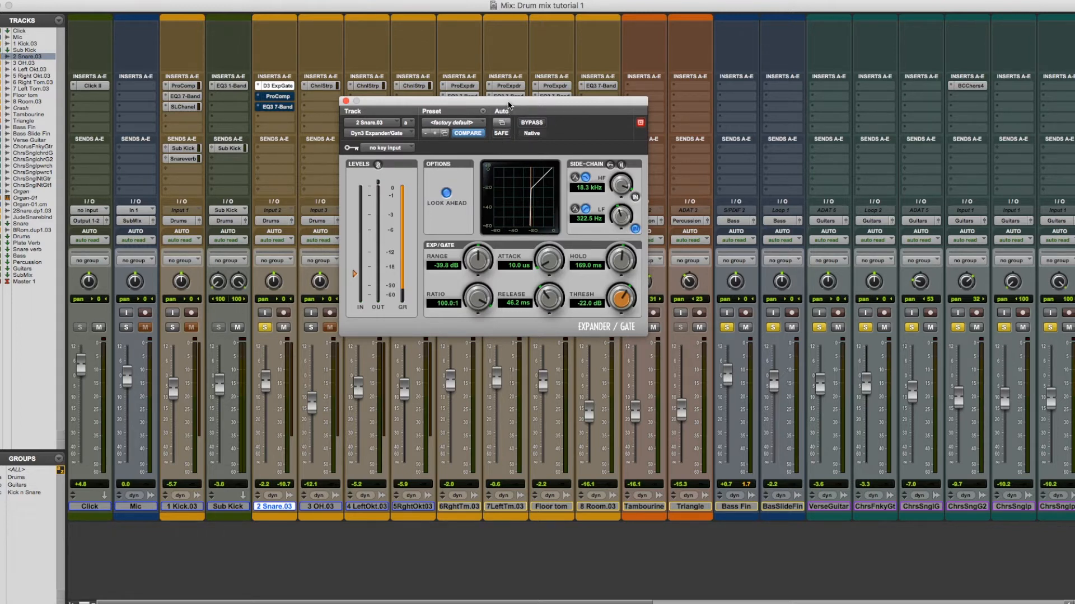
left_click_drag(508, 103, 509, 100)
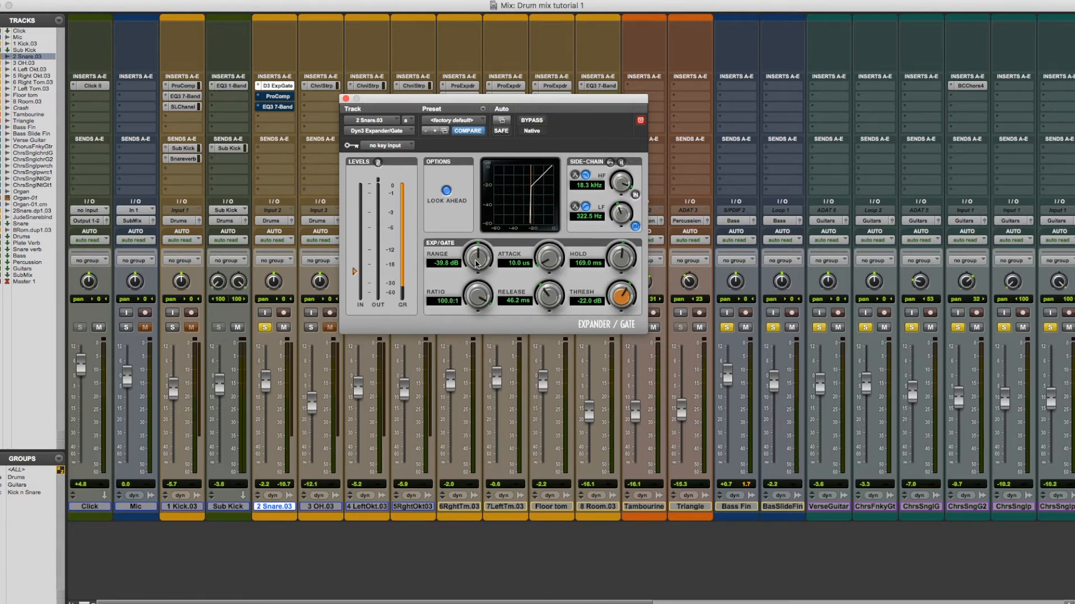
Set the snare gate's range to about -37.0 dB and its hold to about 160.7 ms
left_click_drag(476, 262, 520, 383)
mouse_move(479, 273)
left_mouse_down()
mouse_move(475, 245)
mouse_move(480, 258)
left_mouse_up()
mouse_move(619, 262)
left_mouse_down()
mouse_move(623, 324)
mouse_move(620, 261)
left_mouse_up()
left_click_drag(440, 101, 418, 75)
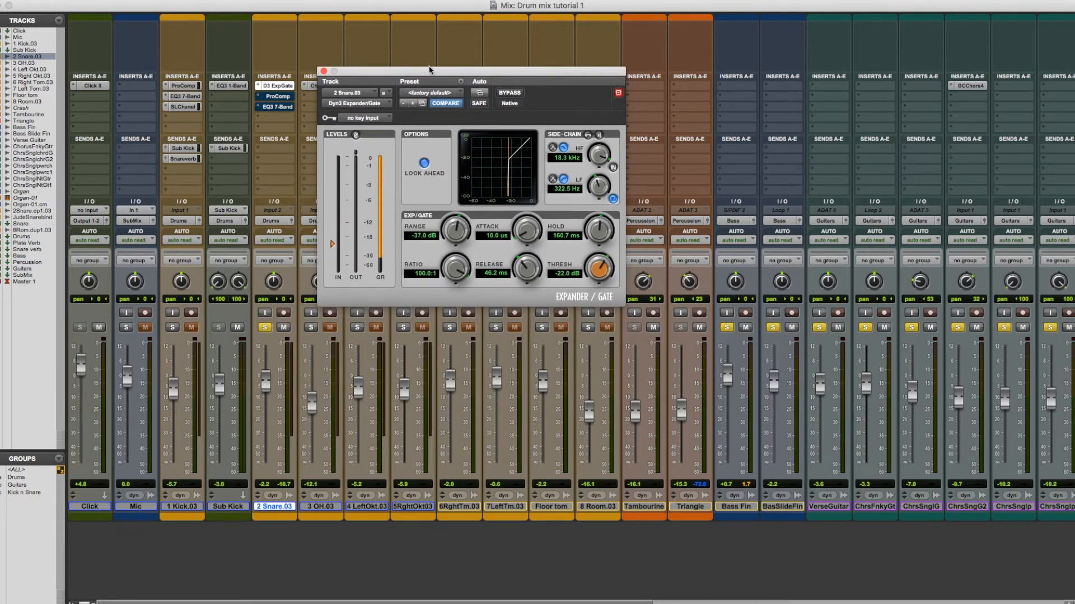
Open the Pro Compressor insert of the 2 Snare.03 track and examine its settings with playback
left_click(292, 98)
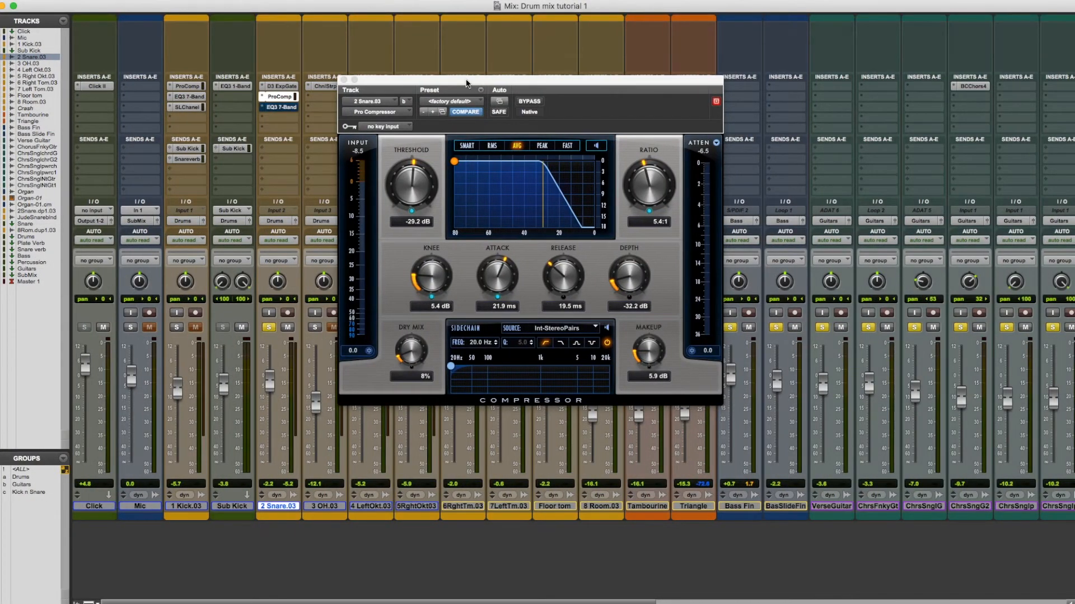
left_click_drag(467, 83, 454, 82)
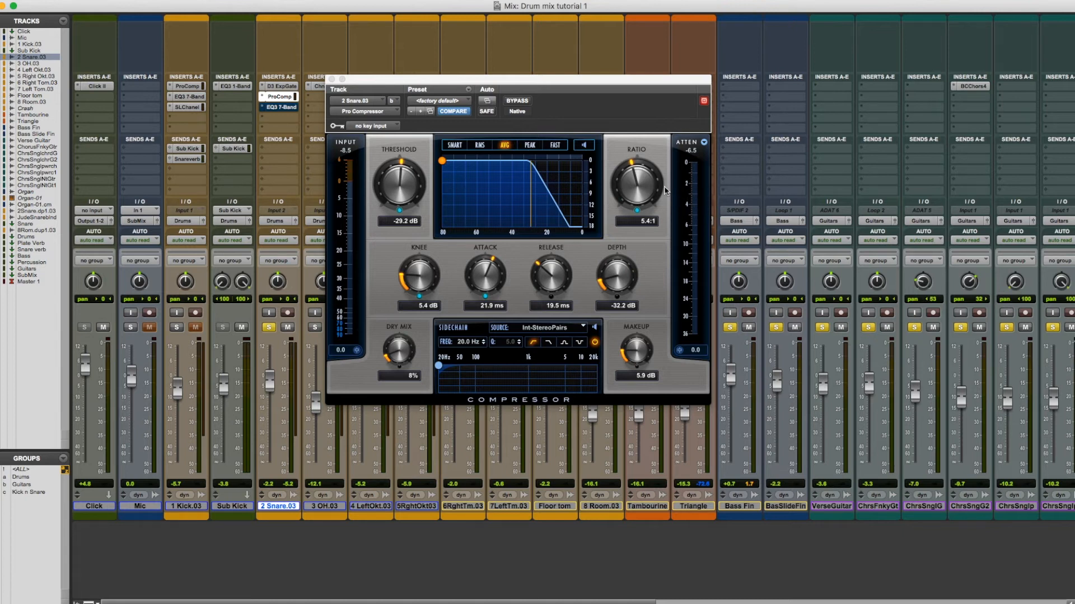
key("space")
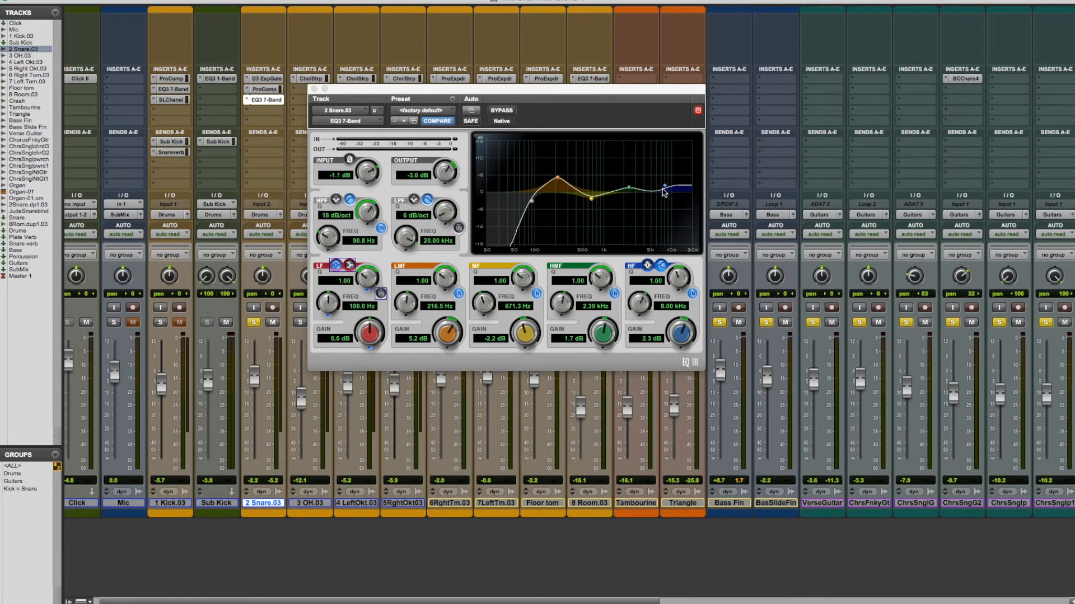
Compare the 2 Snare.03 track's sound with its EQ3 7-Band bypassed and active, leaving the EQ active
left_click(507, 112)
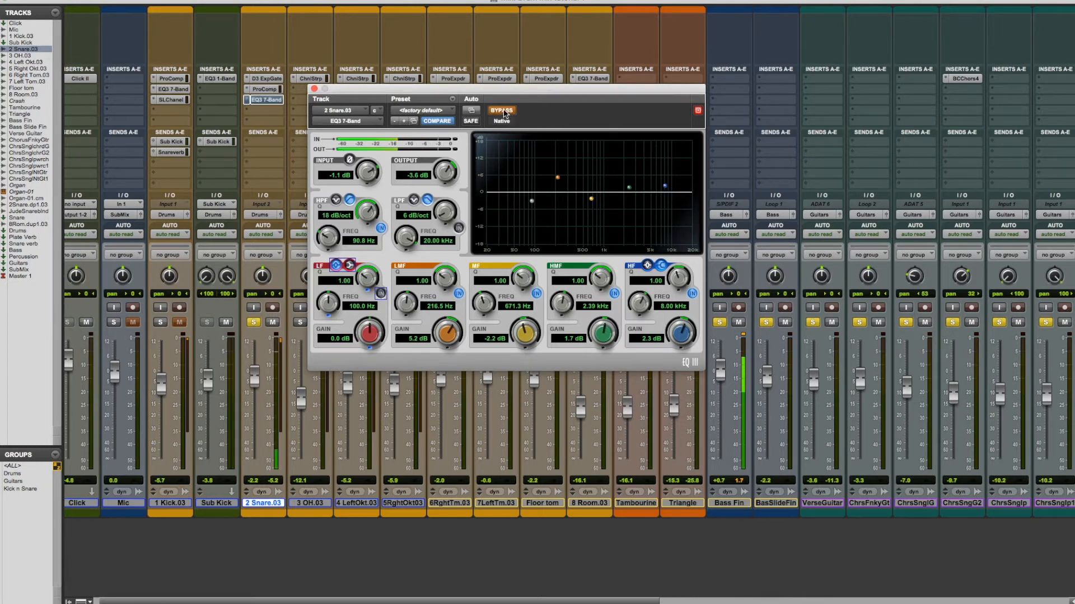
left_click(506, 111)
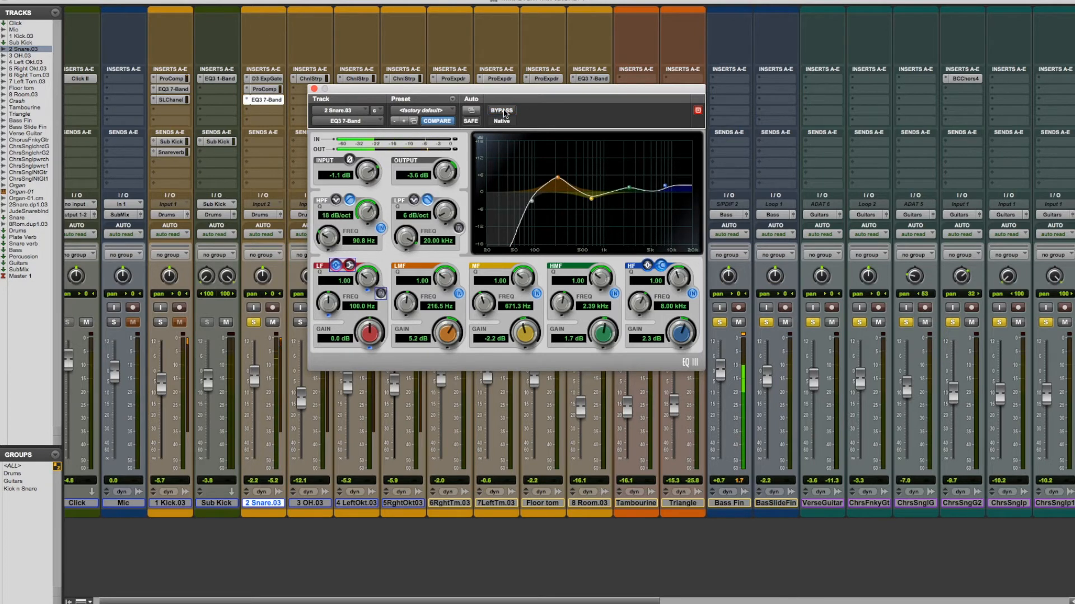
left_click_drag(487, 92, 490, 100)
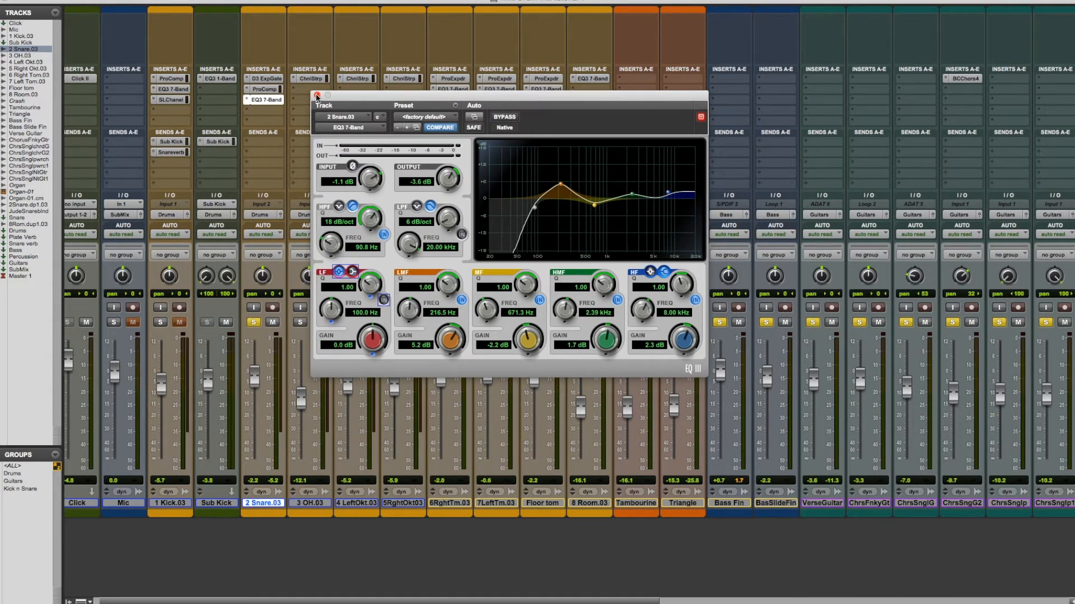
left_click_drag(317, 96, 322, 99)
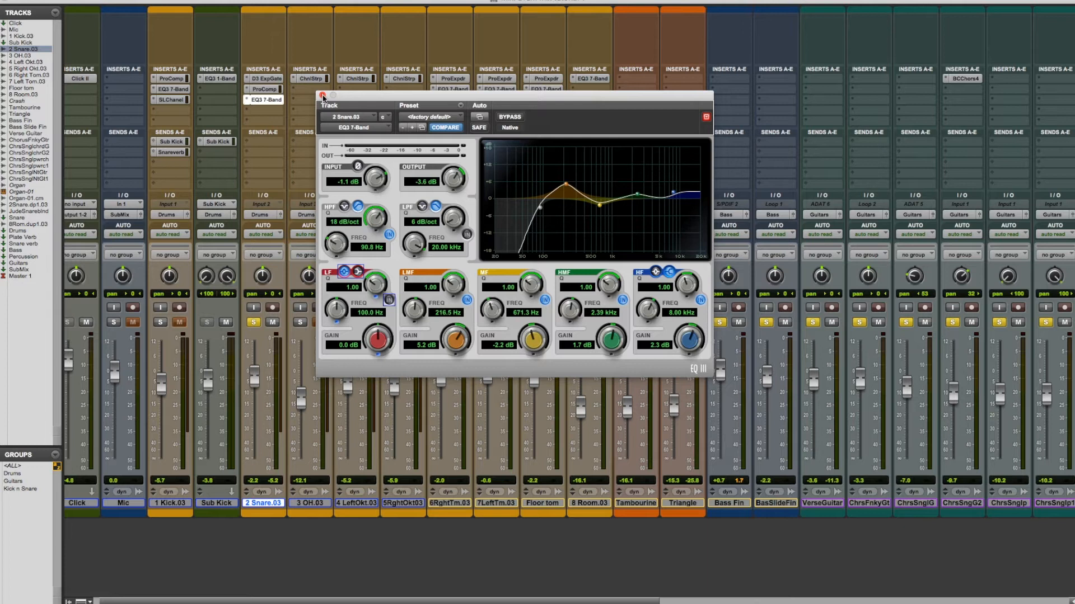
left_click_drag(355, 98, 364, 98)
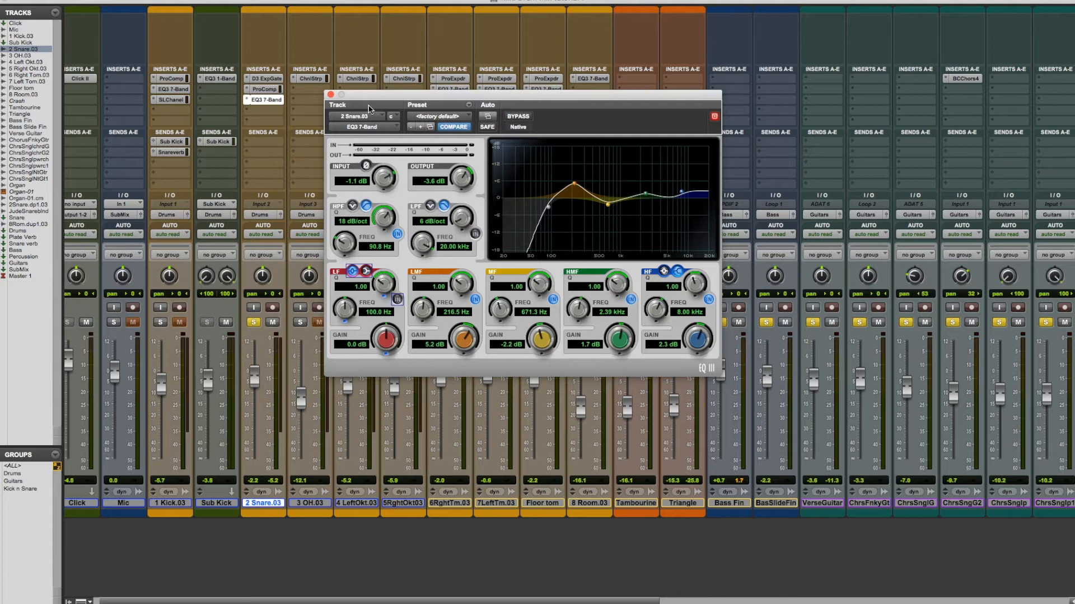
mouse_move(369, 101)
left_mouse_down()
mouse_move(386, 100)
mouse_move(365, 93)
left_mouse_up()
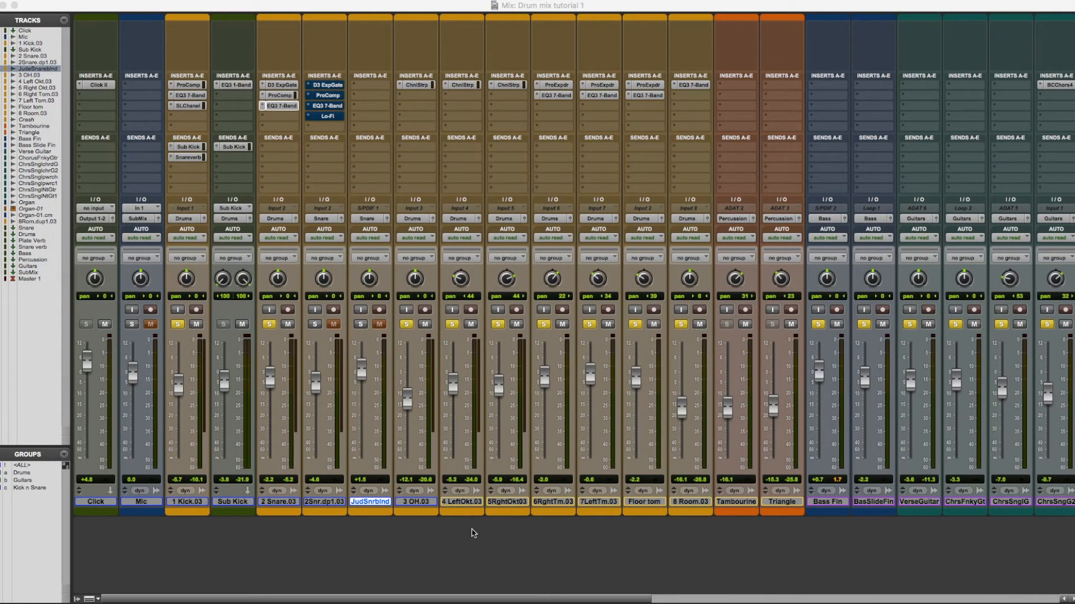
left_click(467, 540)
key("space")
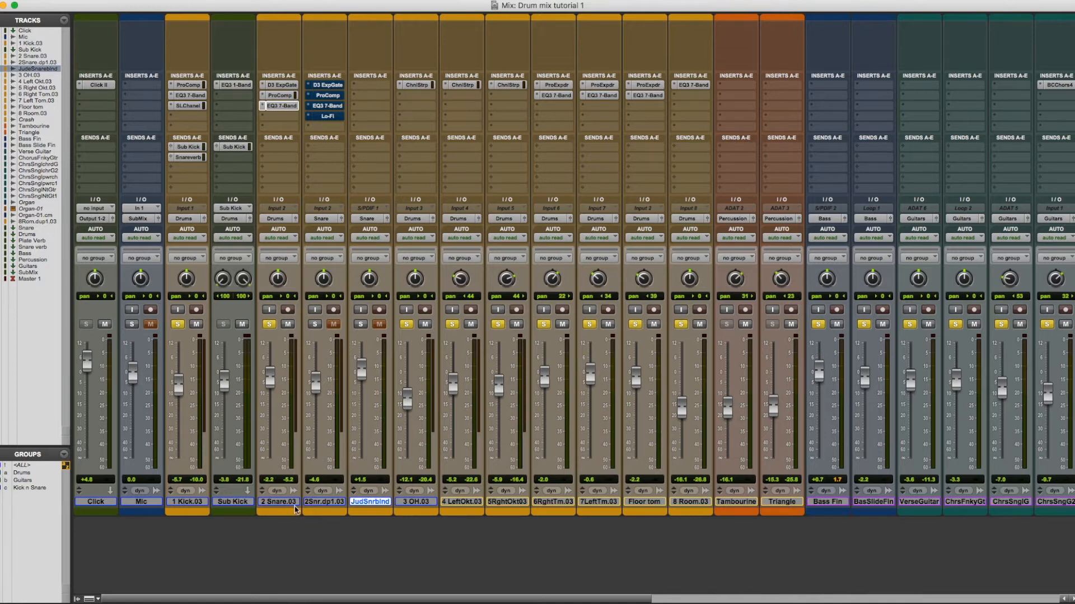
left_click(280, 502)
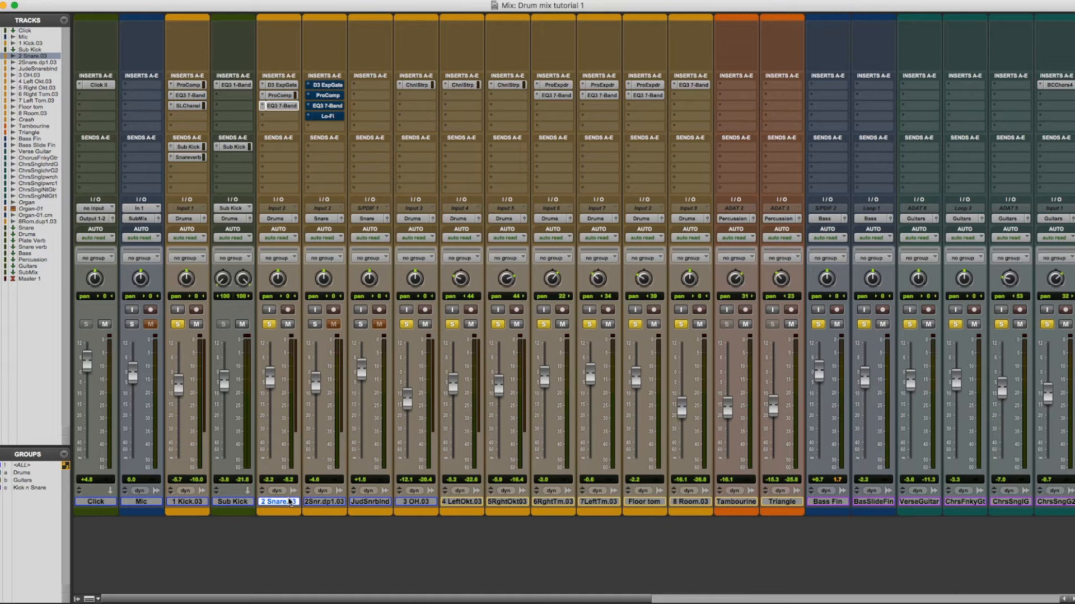
key("alt+shift+d")
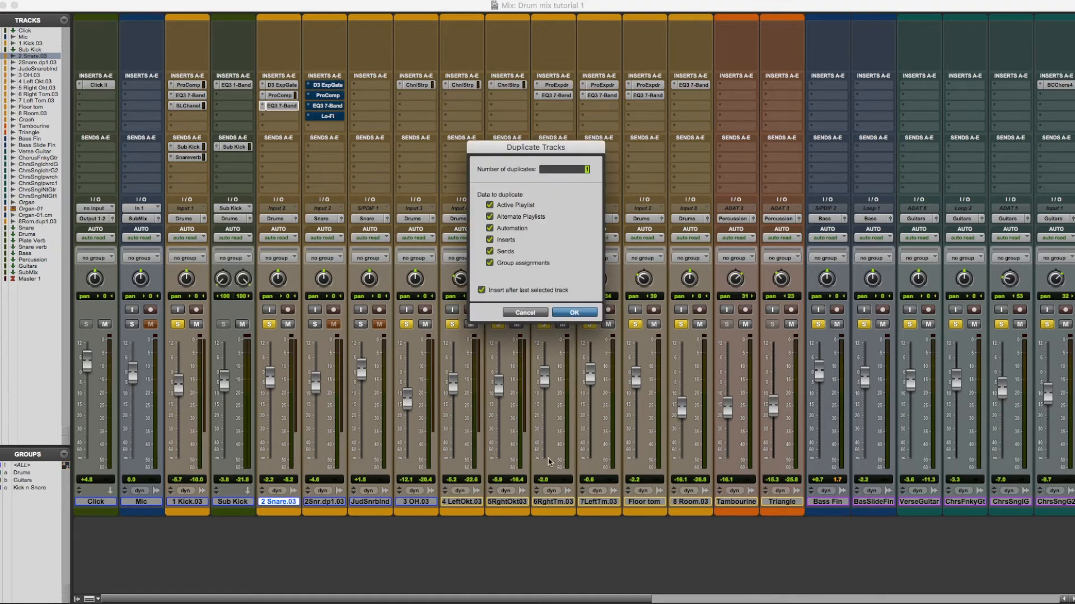
left_click(525, 312)
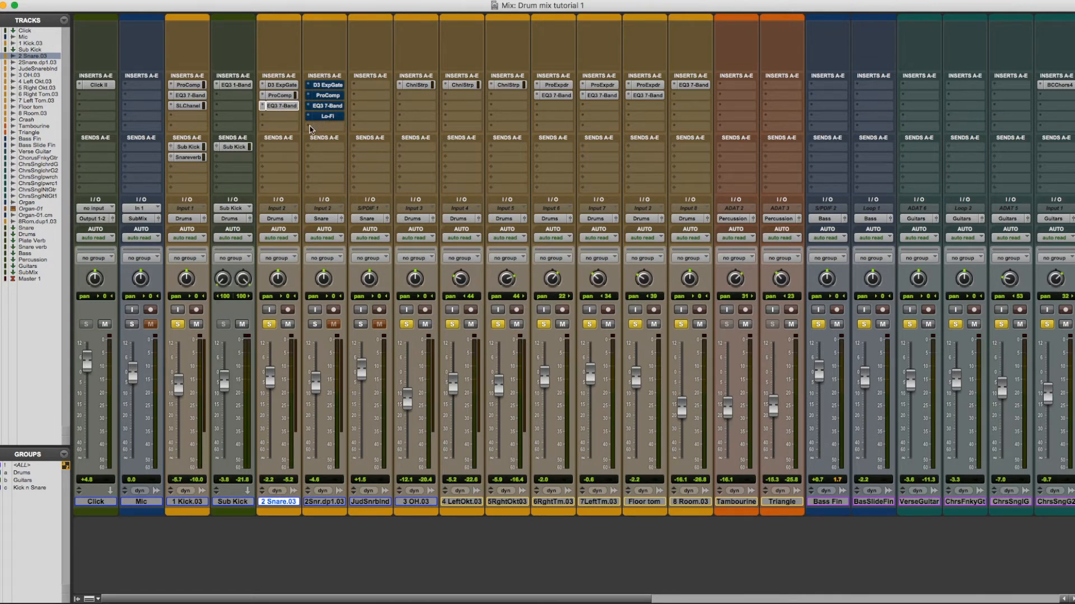
left_click(311, 129)
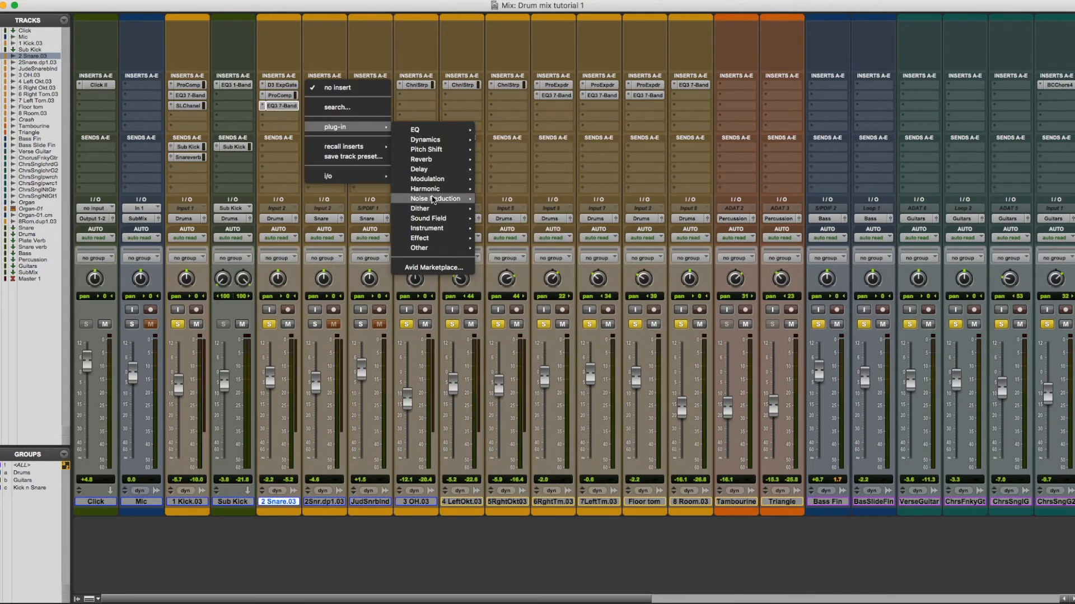
mouse_move(434, 190)
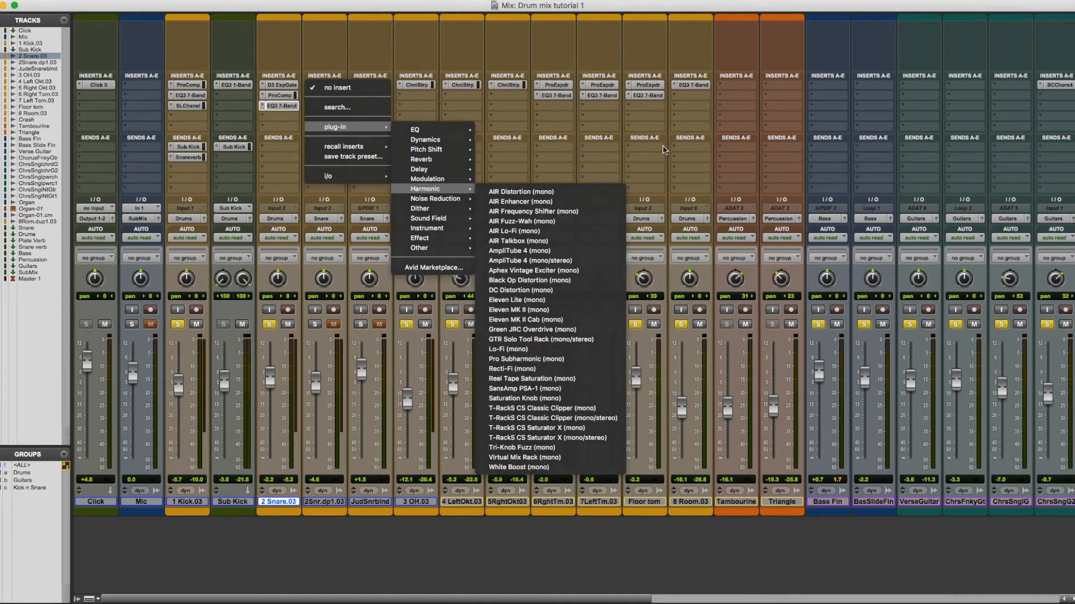
left_click(662, 146)
View the Lo-Fi insert of the 2Snr.dp1.03 track, and reactivate the track's D3 ExpGate, ProComp and EQ3 7-Band inserts, leaving Lo-Fi bypassed
left_click(327, 117)
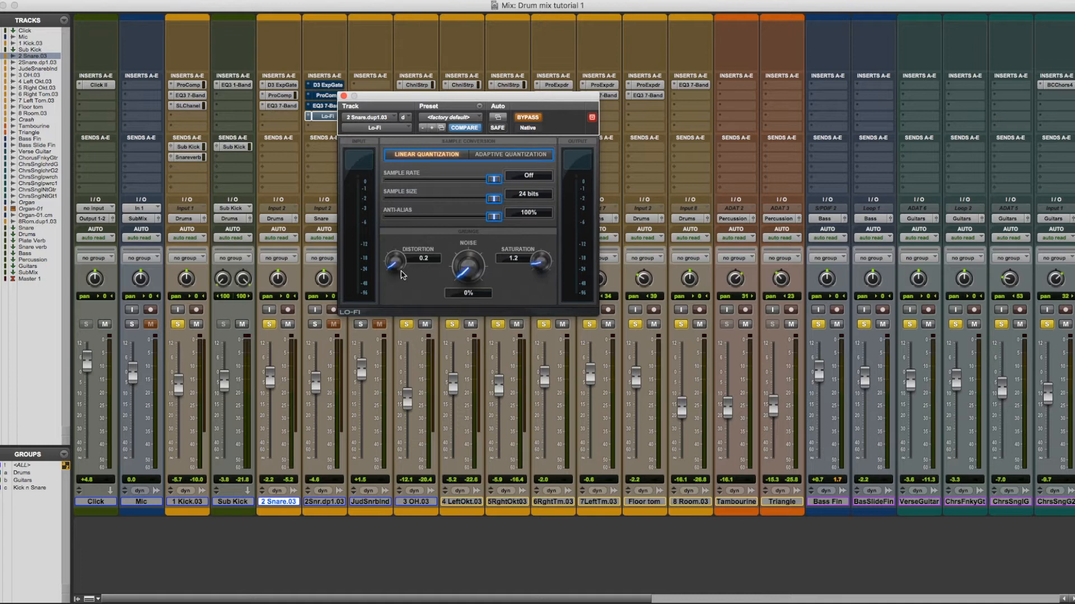
left_click_drag(494, 98, 524, 102)
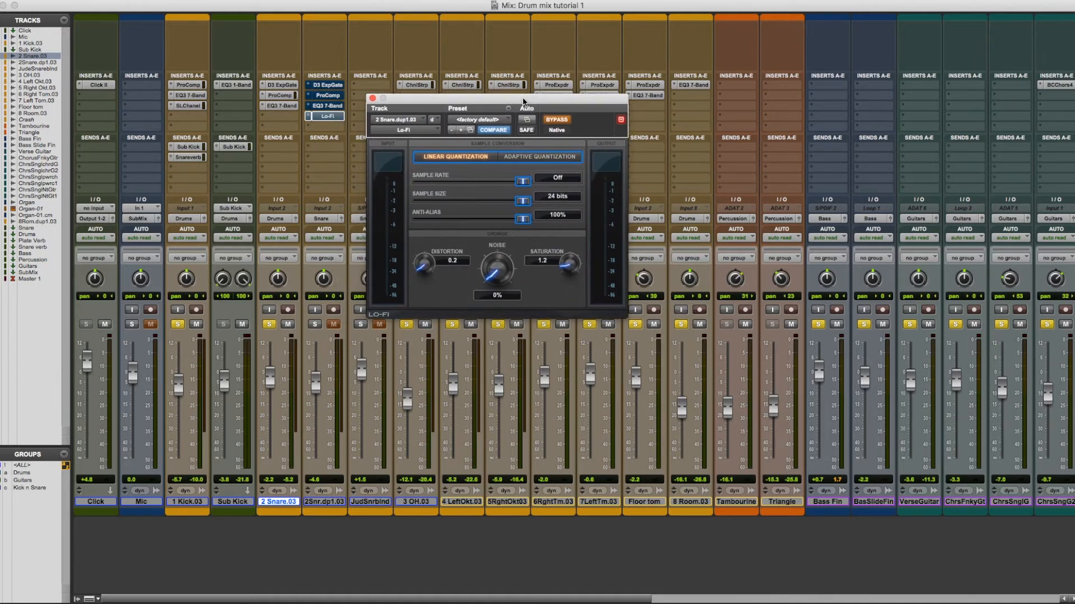
left_click(327, 86, "super")
left_click(328, 95, "super")
left_click(327, 106, "super")
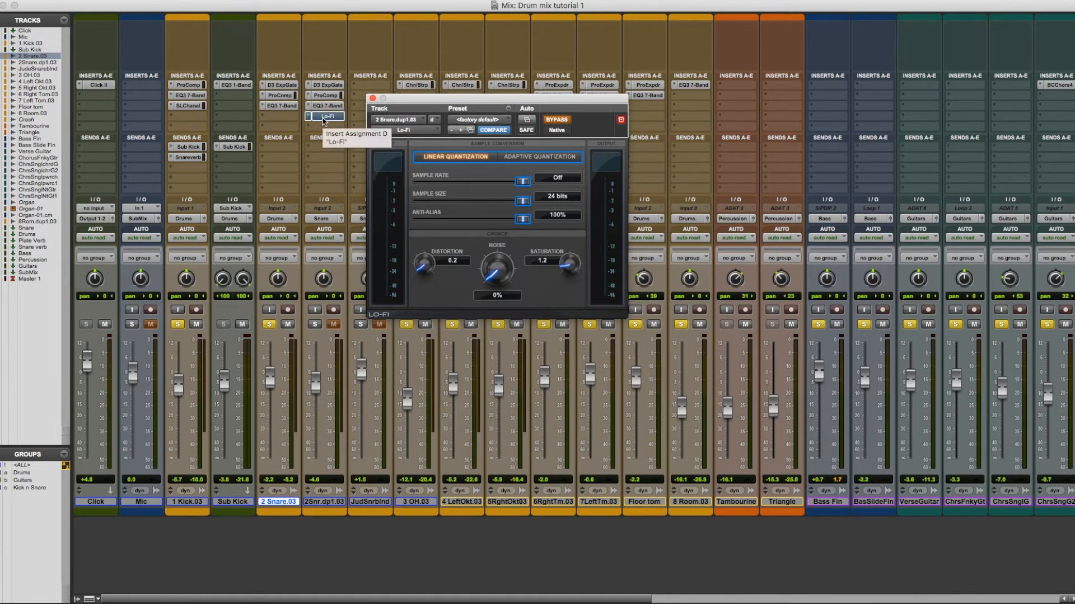
left_click(324, 117)
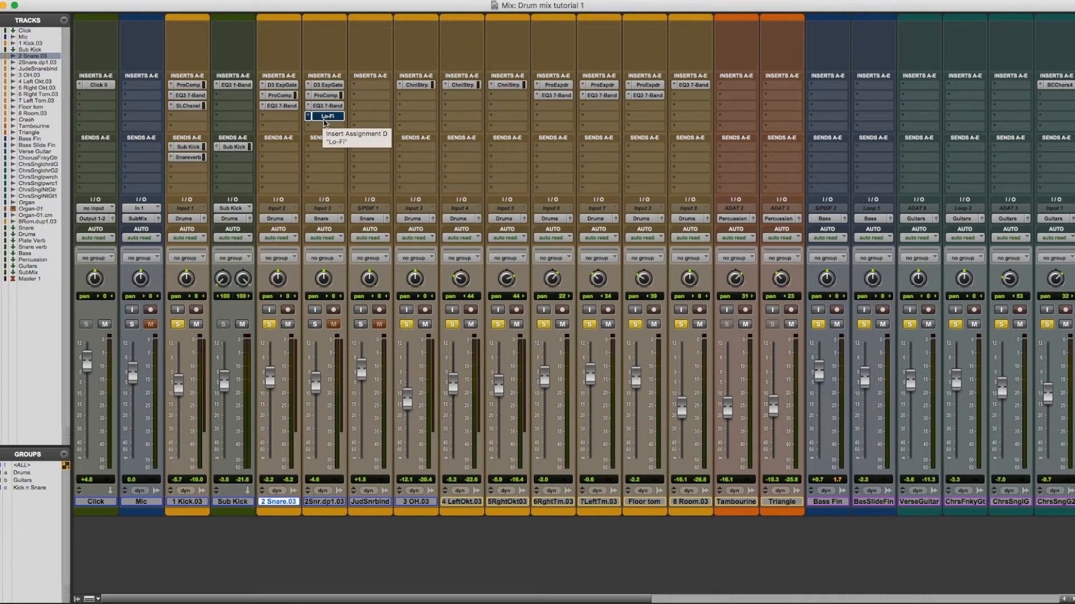
Solo the 2Snr.dp1.03 track in place of 2 Snare.03 and route its output to the Drums (Stereo) bus
left_click(268, 325)
left_click(314, 324)
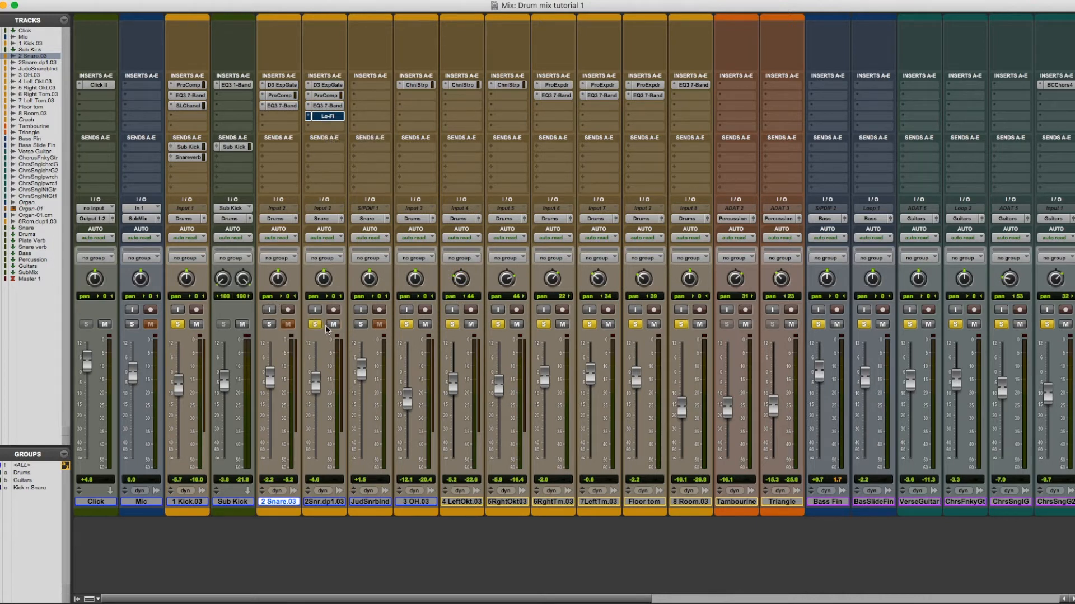
left_click(319, 219)
mouse_move(335, 229)
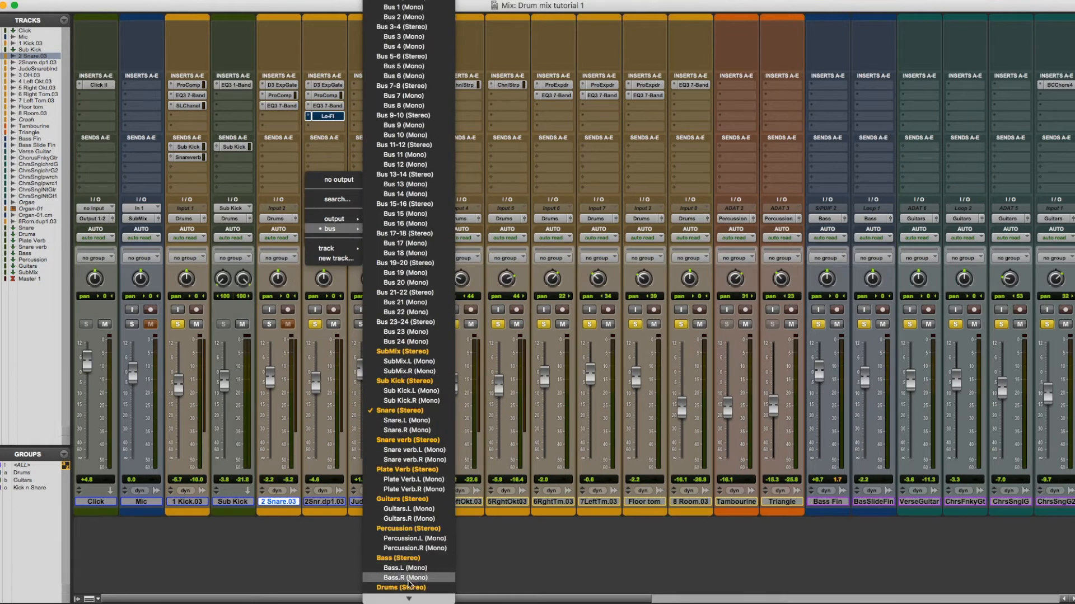
left_click(408, 584)
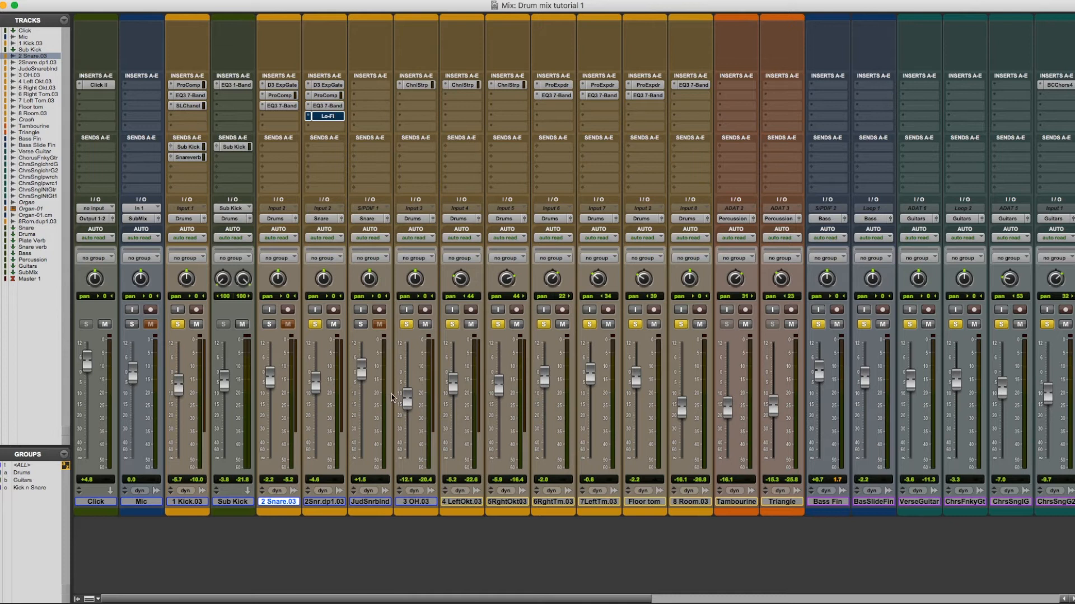
Play the soloed 2Snr.dp1.03 track and compare its Lo-Fi insert bypassed and active, leaving Lo-Fi active
key("space")
left_click(315, 324)
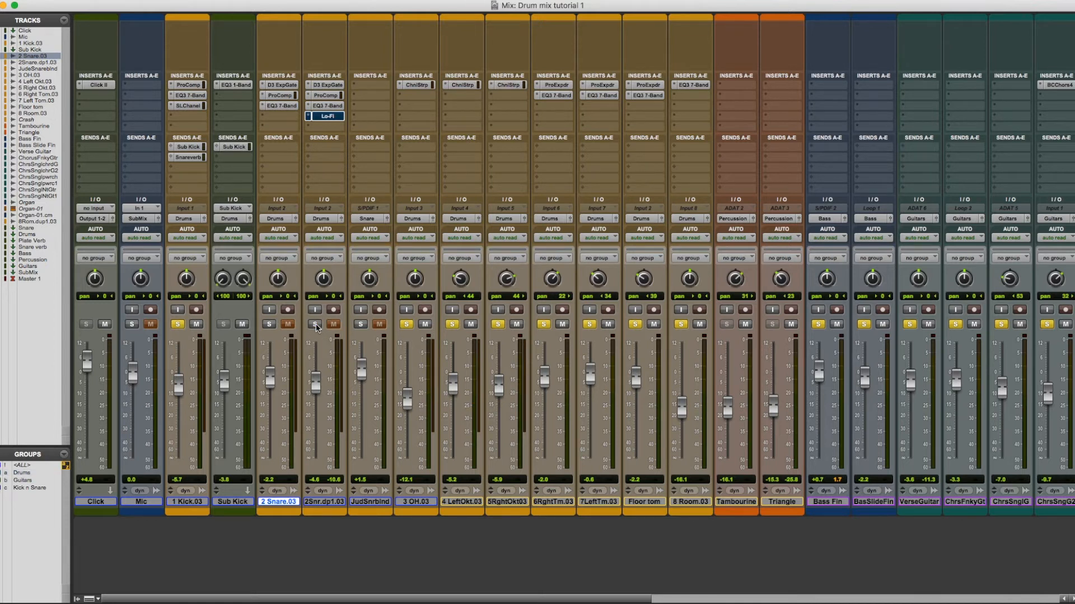
left_click(316, 324)
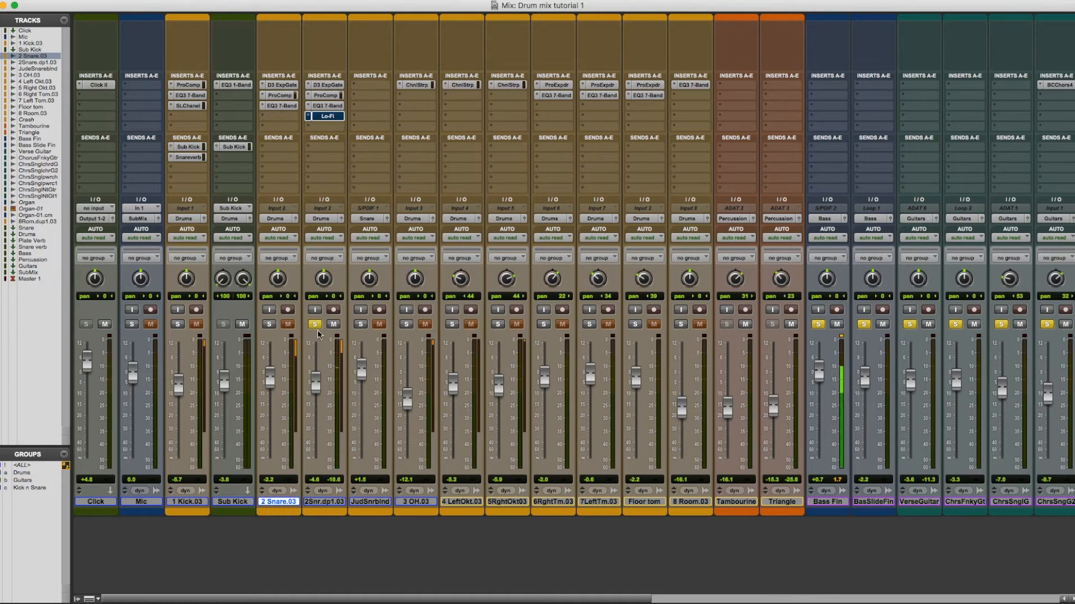
left_click(338, 117)
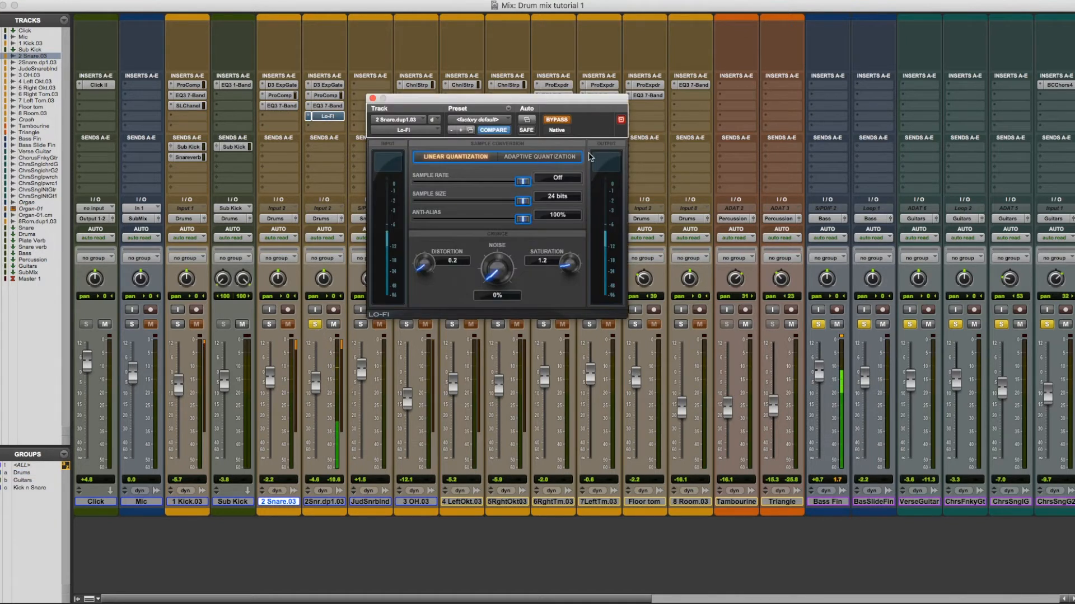
left_click(557, 120)
left_click_drag(546, 113, 539, 106)
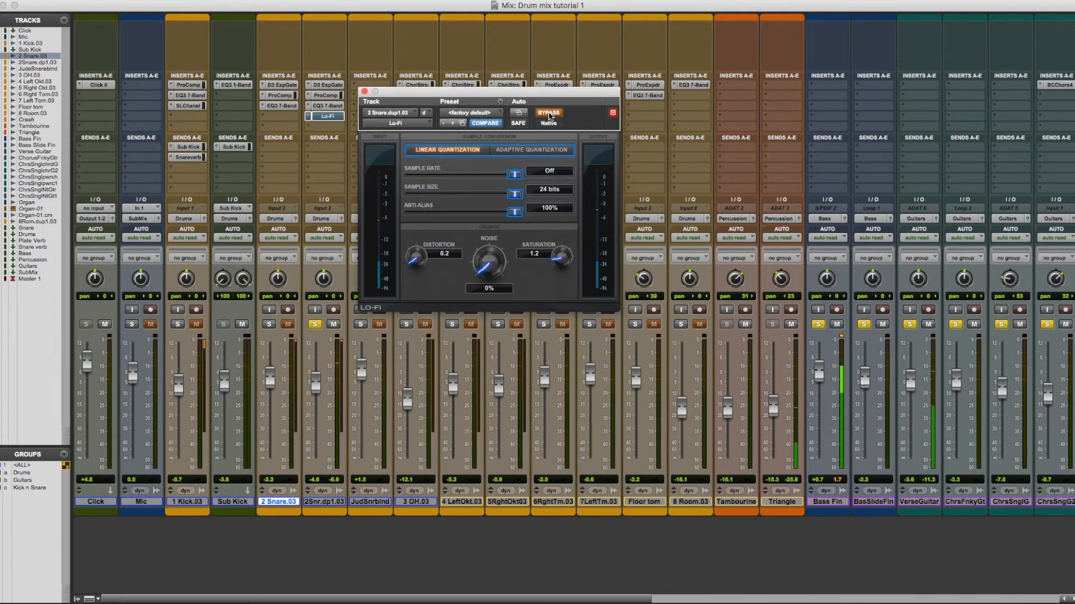
left_click(548, 113)
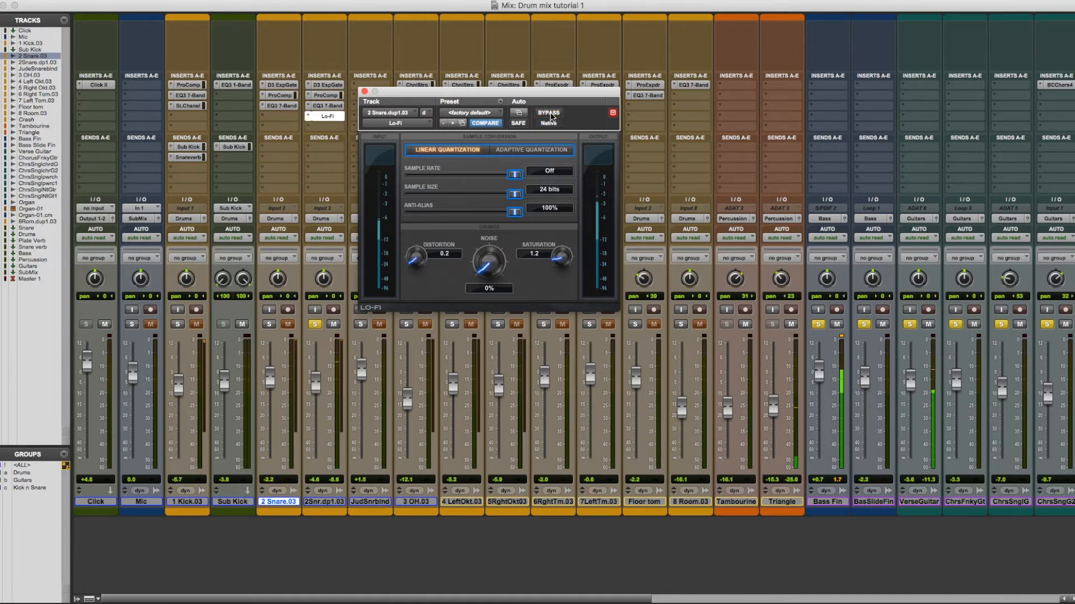
left_click_drag(533, 100, 530, 115)
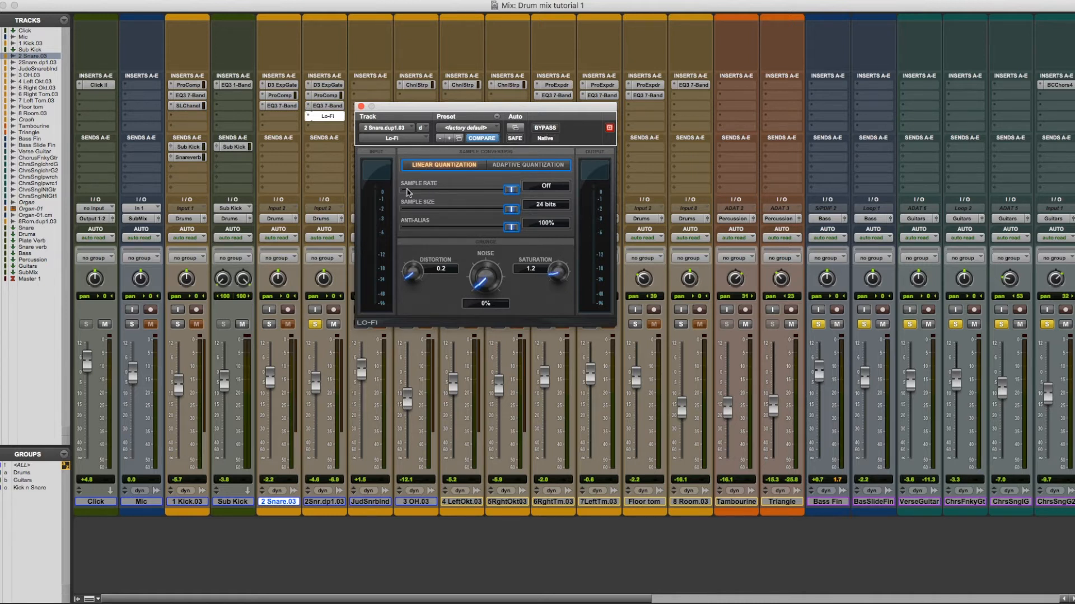
left_click_drag(400, 113, 401, 112)
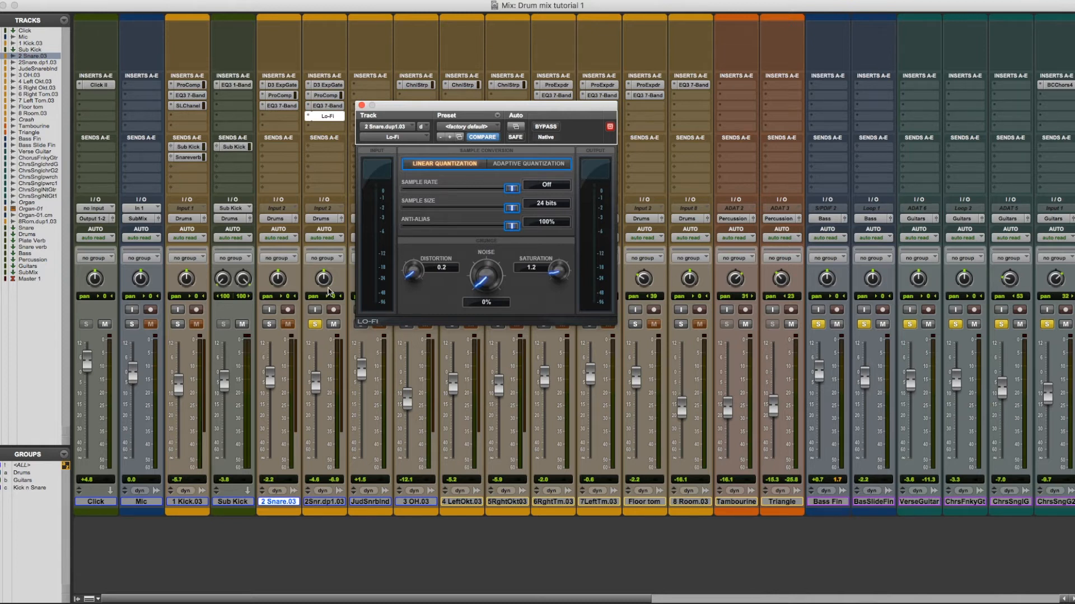
Compare 2 Snare.03 with and without the 2Snr.dp1.03 duplicate, leaving both soloed, and close the Lo-Fi window
left_click(269, 324)
left_click(269, 324)
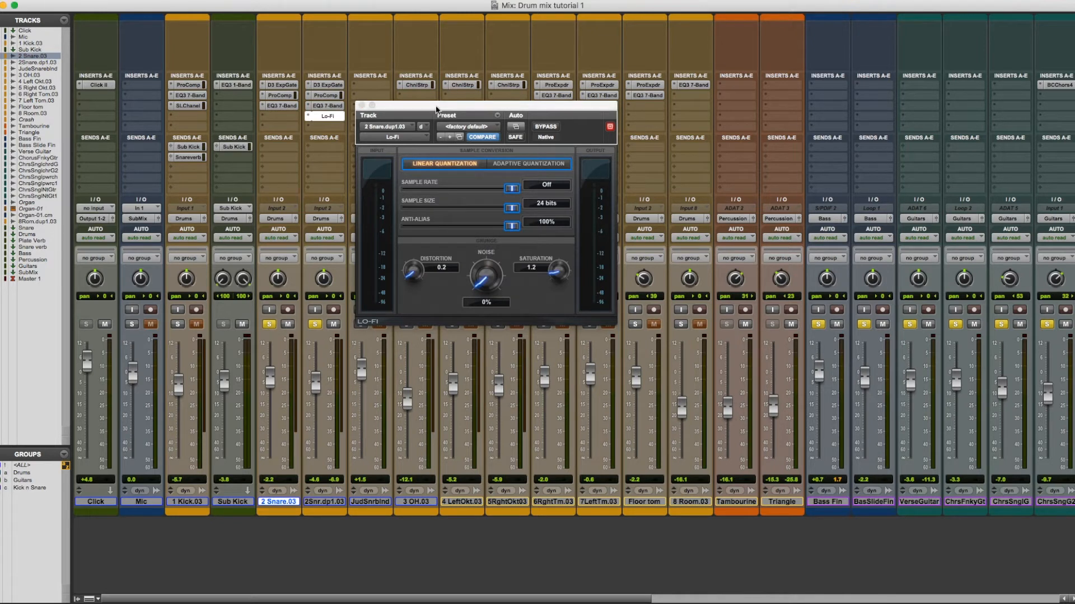
left_click_drag(437, 106, 553, 122)
left_click(315, 324)
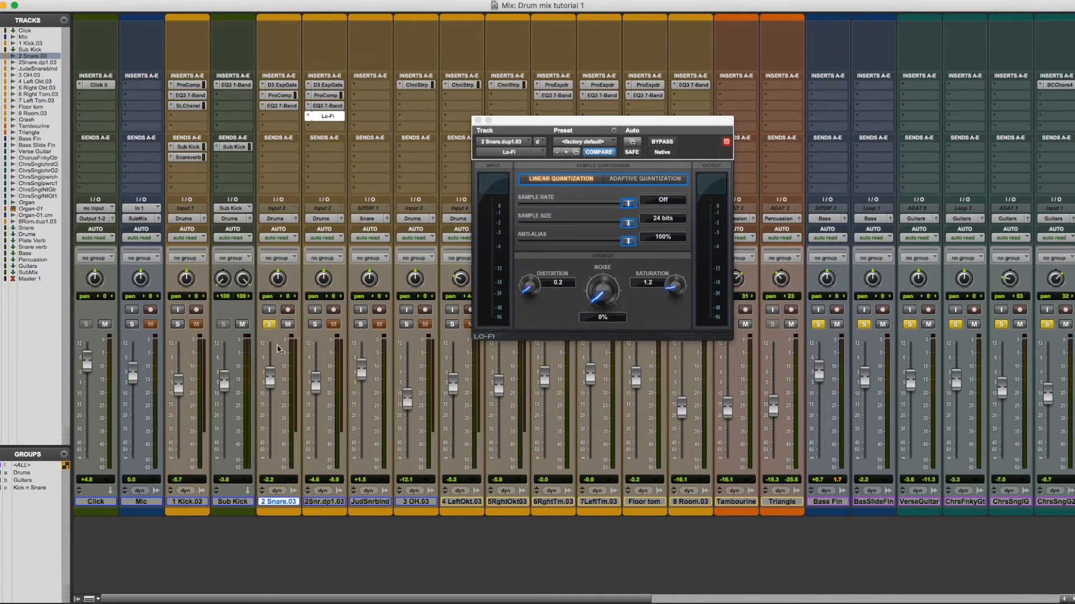
left_click(315, 325)
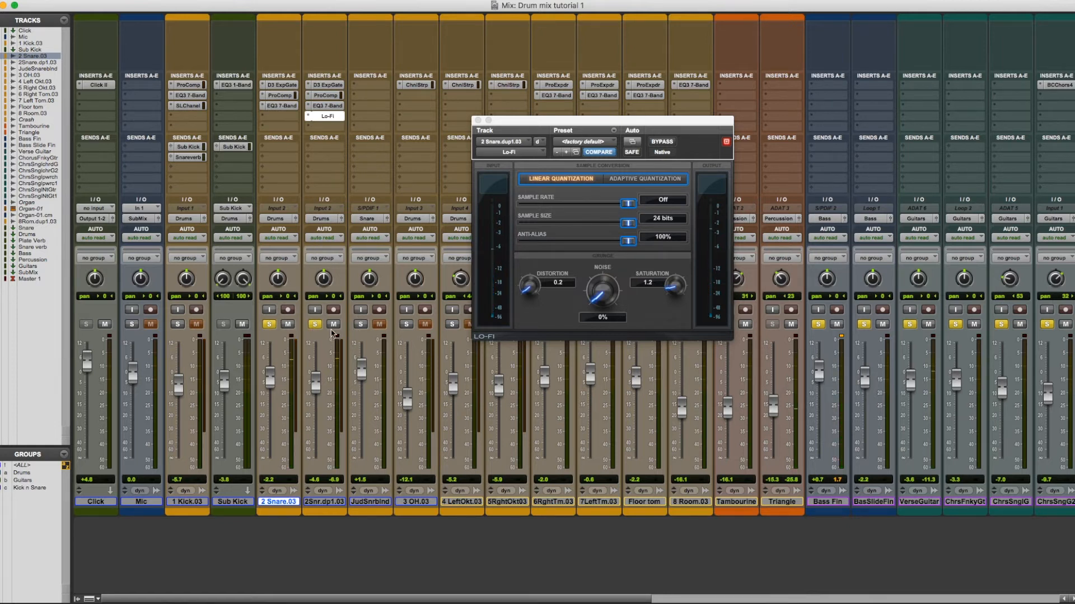
left_click(477, 120)
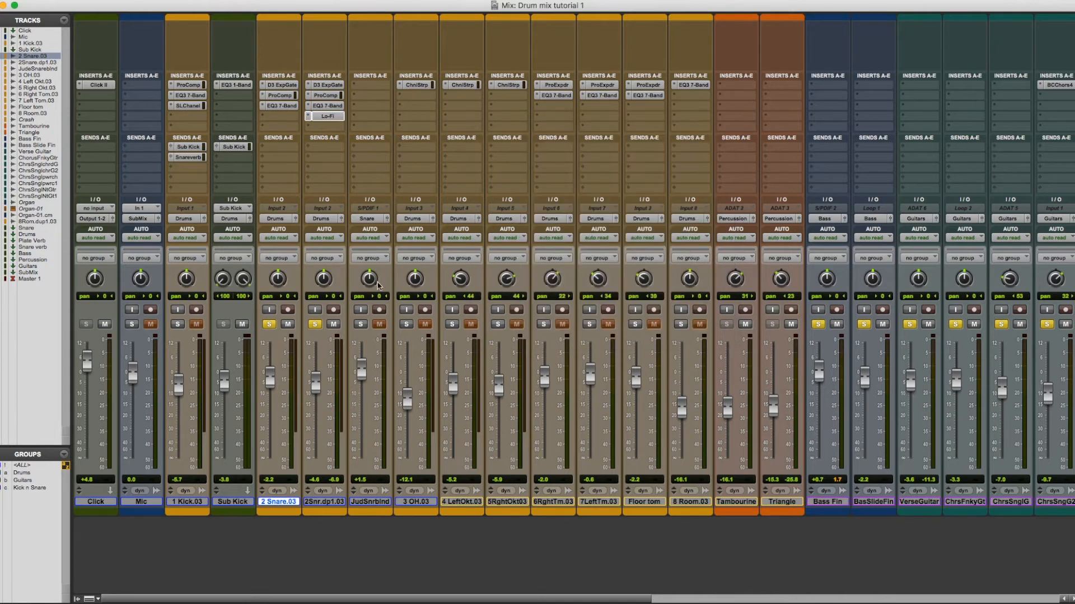
Select the snare blend track, examine its waveform against the other snare clips in the Edit window, and return to the mixer
left_click(365, 502)
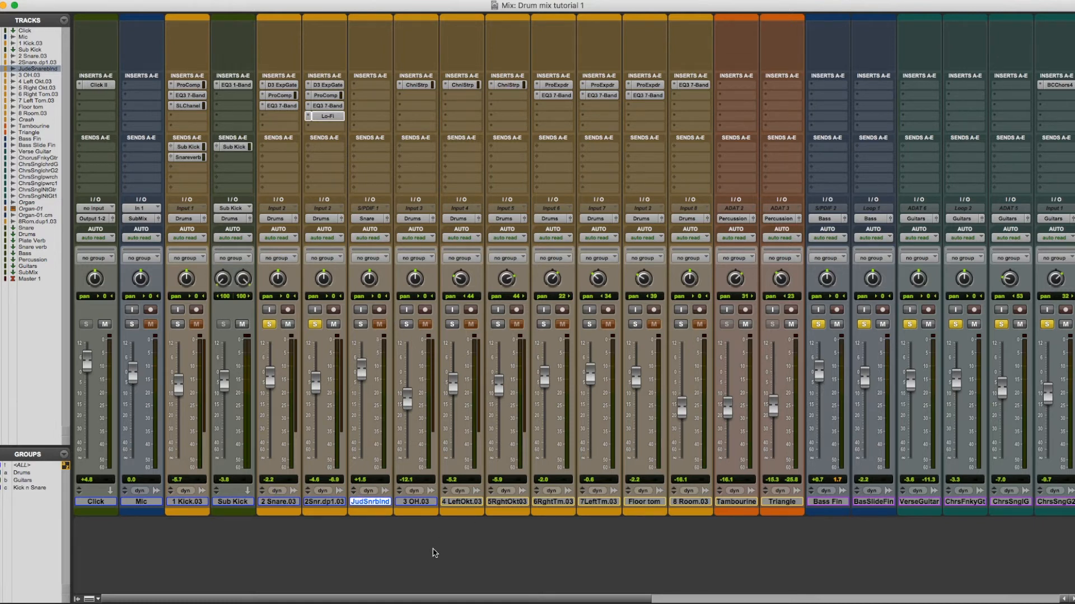
key("super+equal")
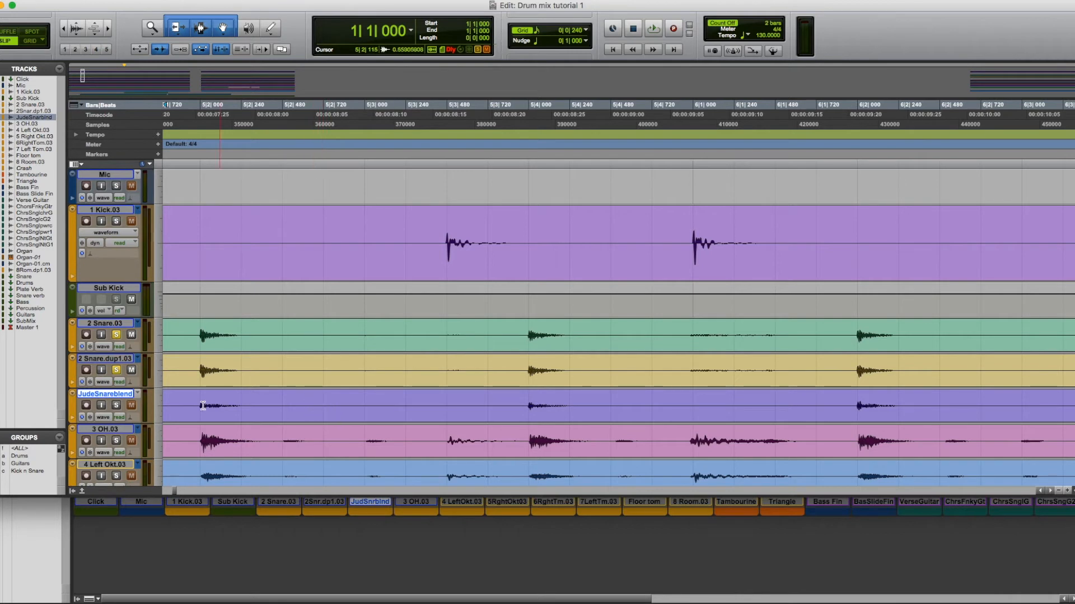
key("super+equal")
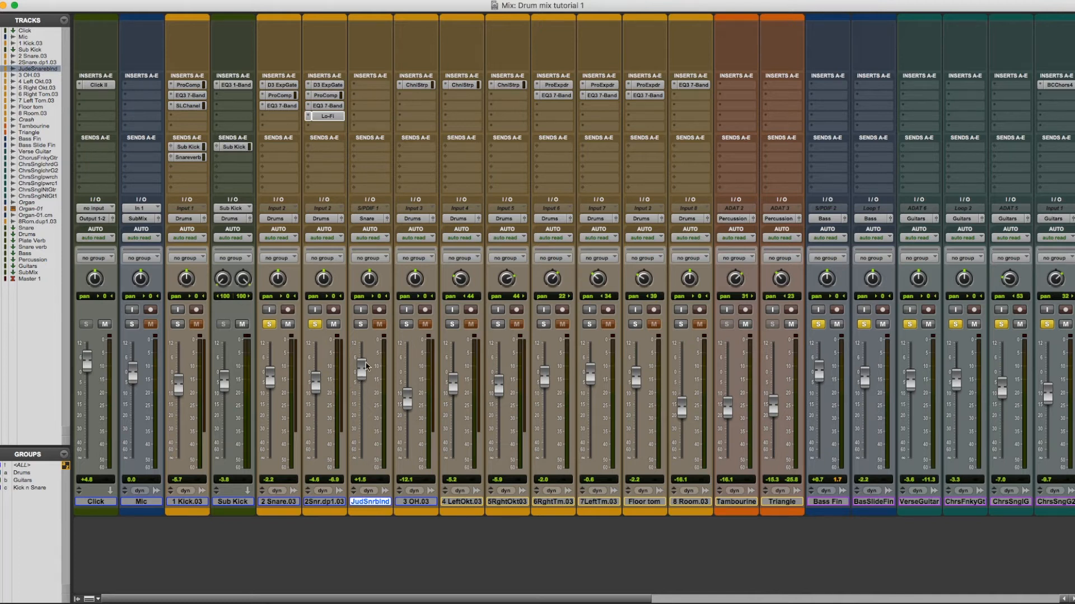
key("super+equal")
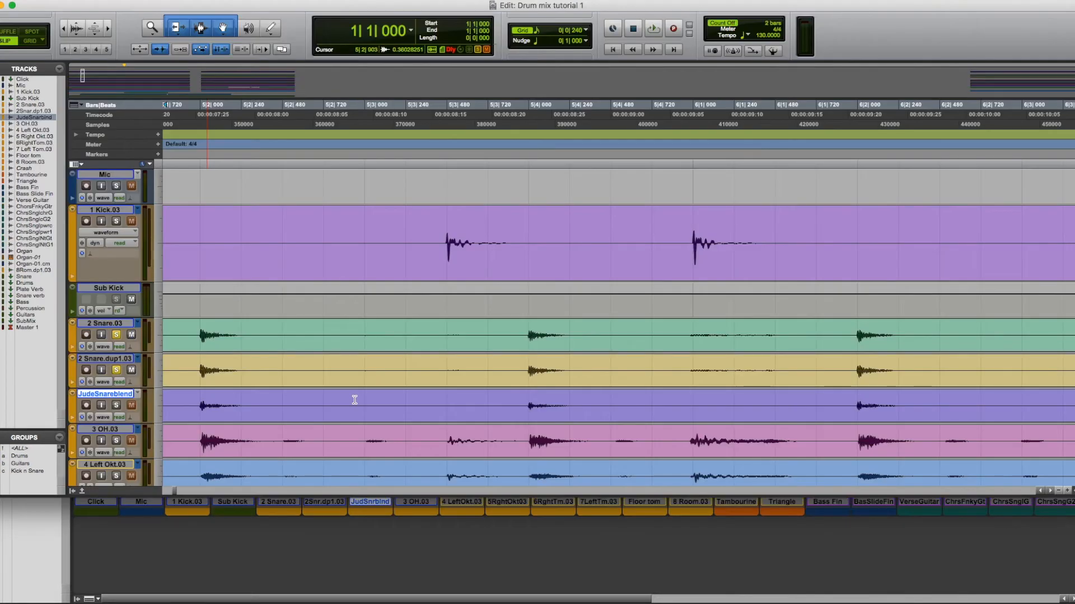
left_click(452, 331)
key("Tab")
key("Return")
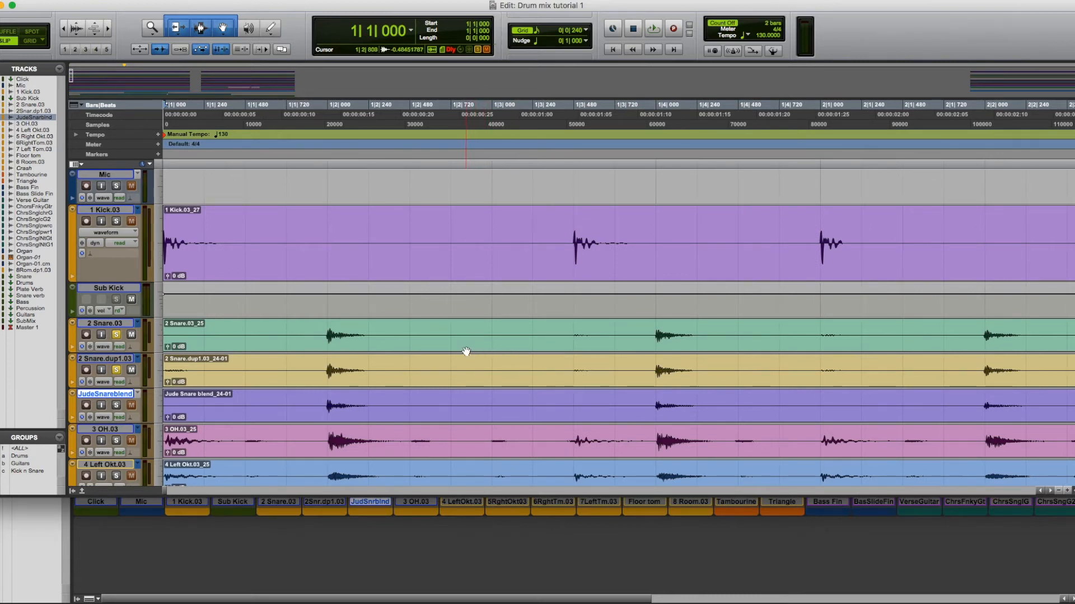
key("super+equal")
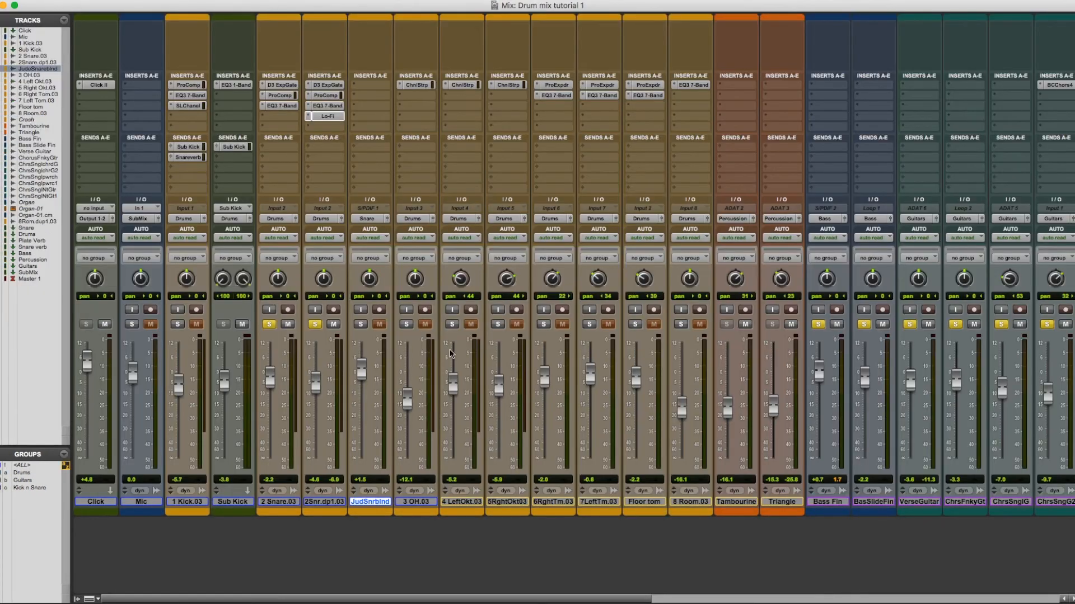
Solo the snare blend track in place of the two snare tracks and route its output to the Drums (Stereo) bus
left_click(361, 324)
left_click(314, 324)
left_click(269, 324)
left_click(373, 222)
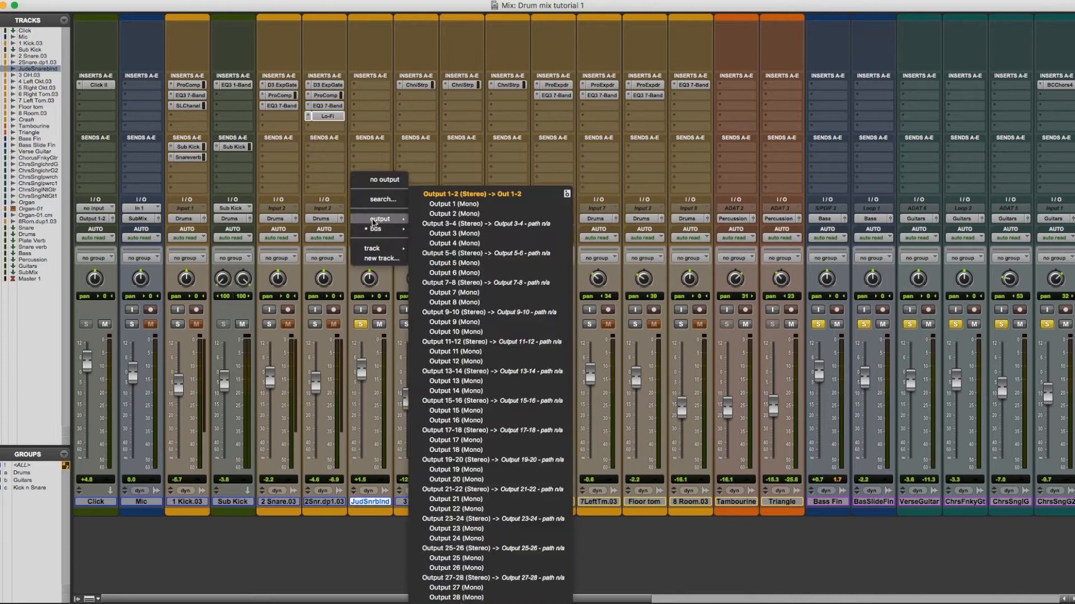
mouse_move(376, 230)
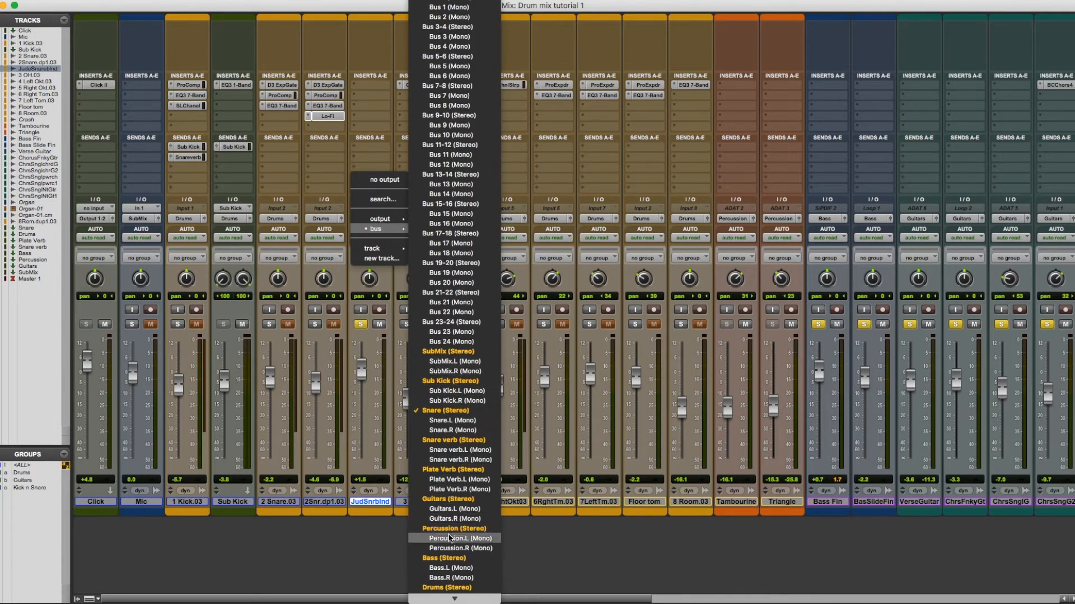
left_click(458, 588)
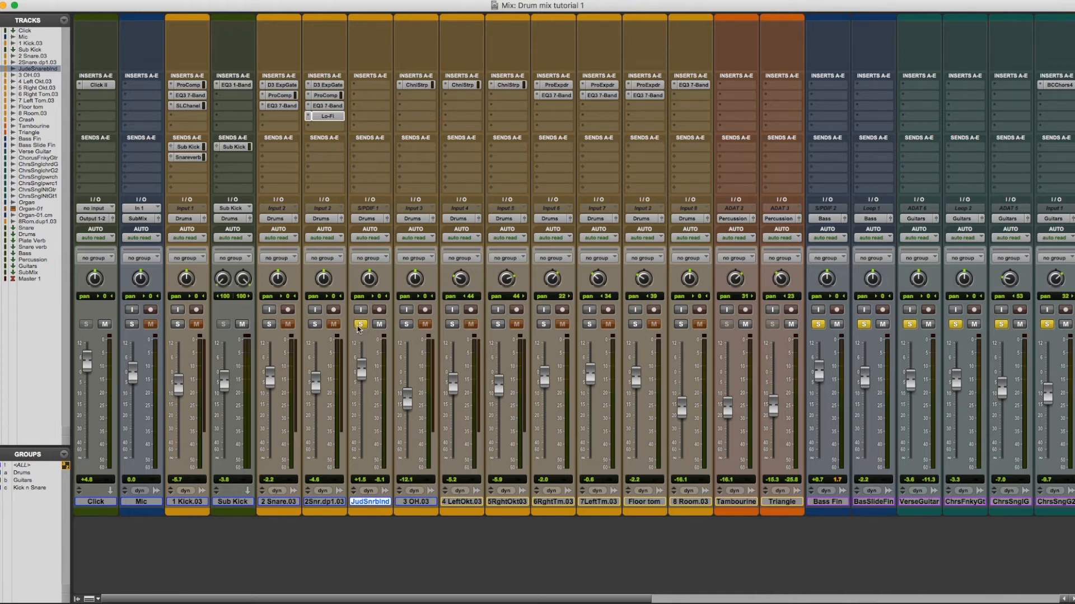
Solo 2 Snare.03 and 2Snr.dp1.03, and compare them without and with the snare blend track
left_click(269, 325)
left_click(314, 324)
left_click(361, 324)
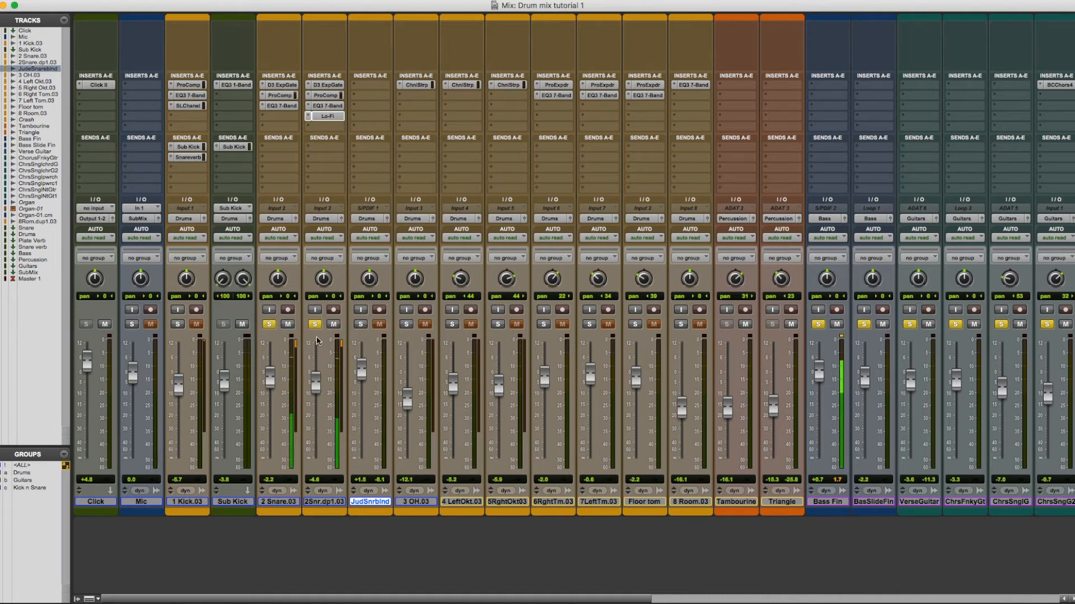
left_click(361, 325)
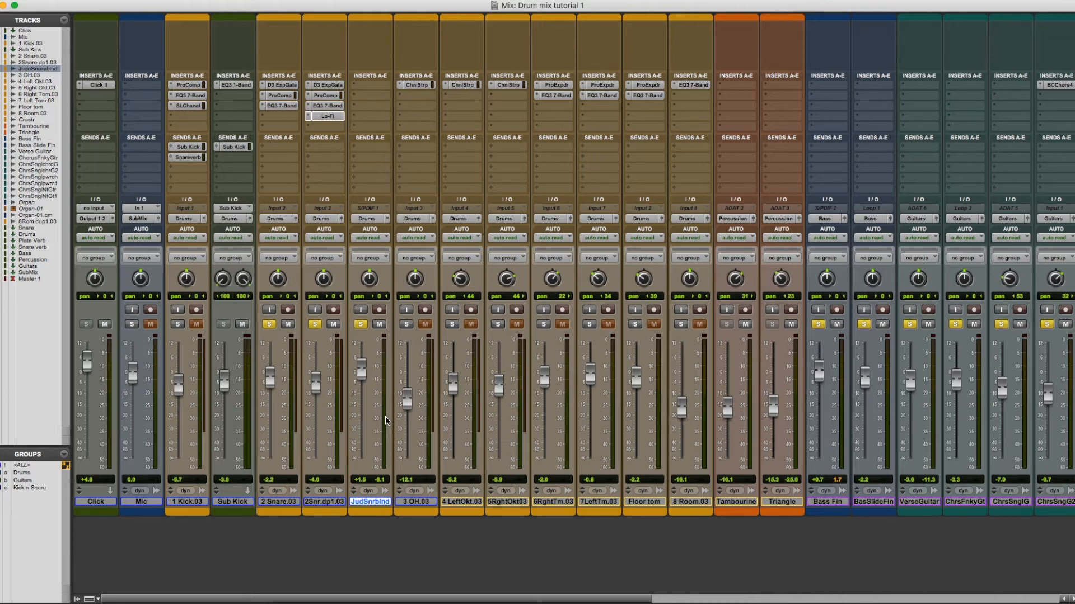
Solo all the drum tracks together through the Drums group, and suspend the group again
left_click(361, 324)
key("a")
left_click(406, 325)
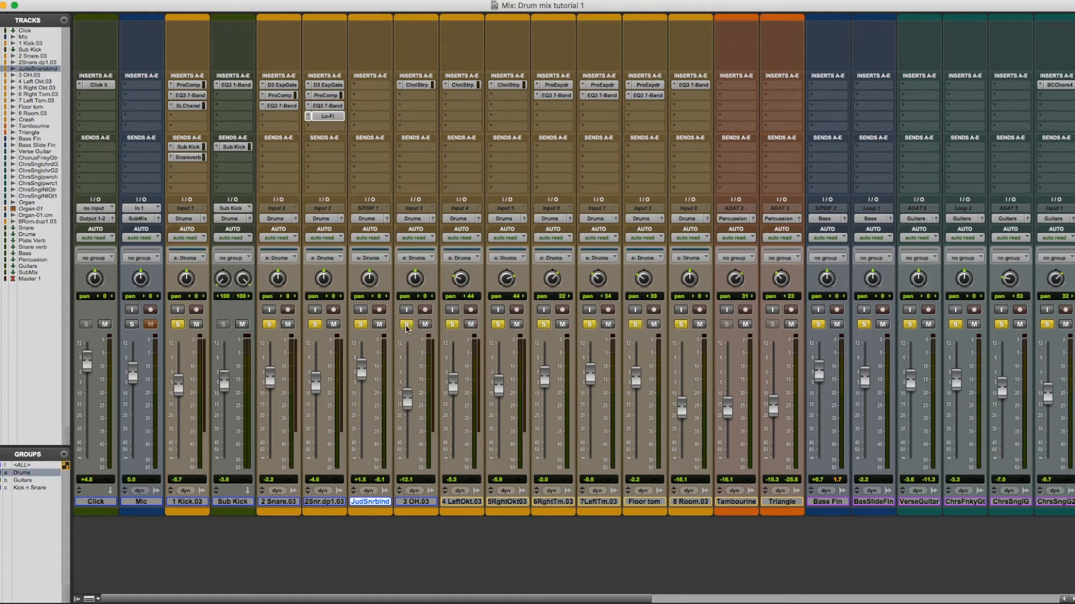
left_click(362, 325)
left_click(362, 326)
key("a")
Compare the full drum mix during playback with the snare blend track's solo off and on
left_click(361, 327)
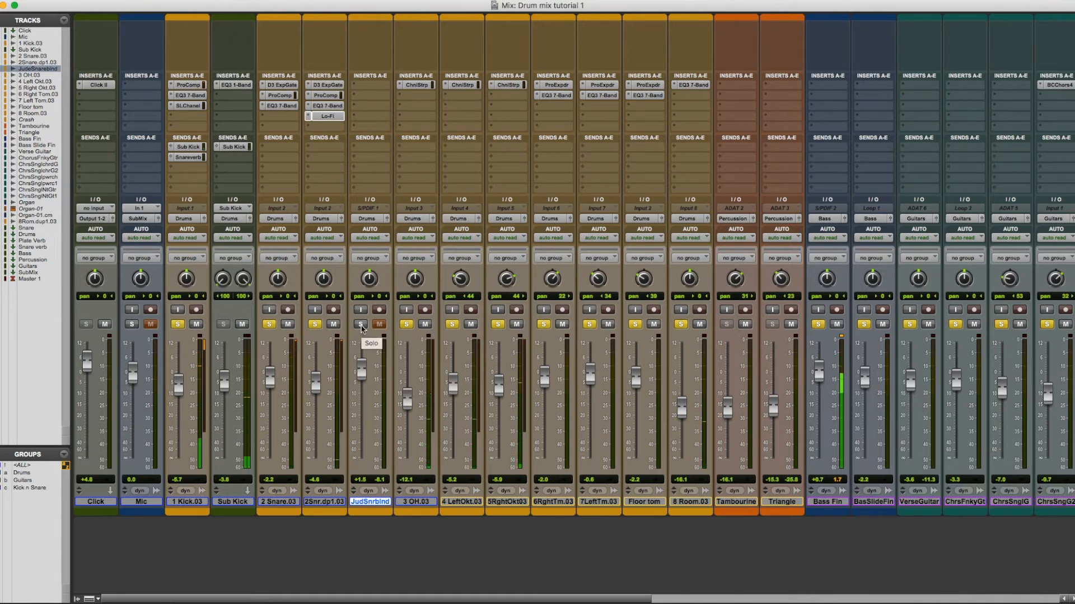
left_click(361, 326)
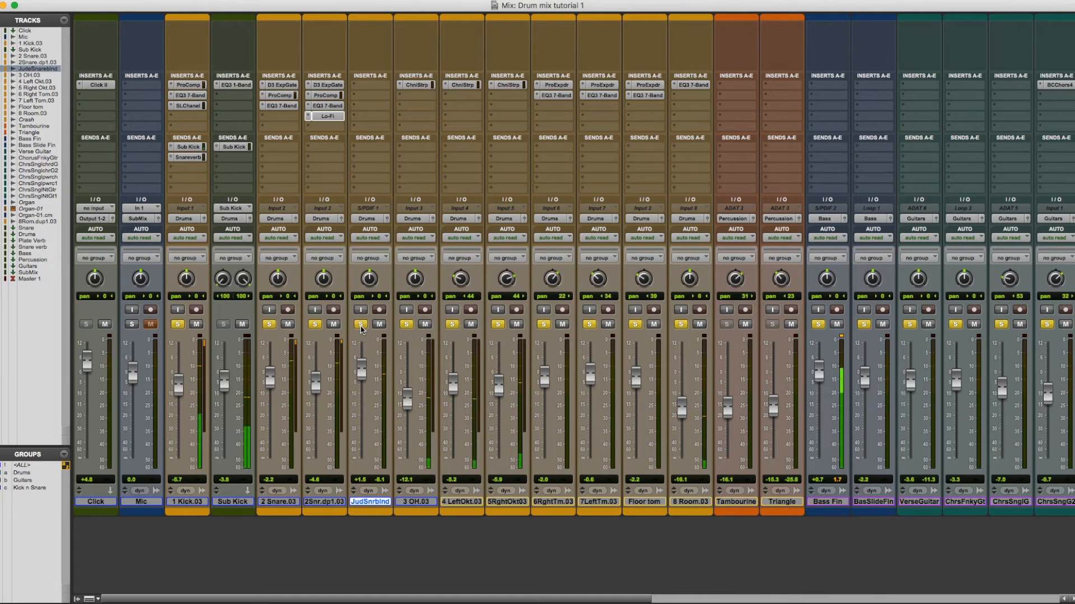
left_click(361, 326)
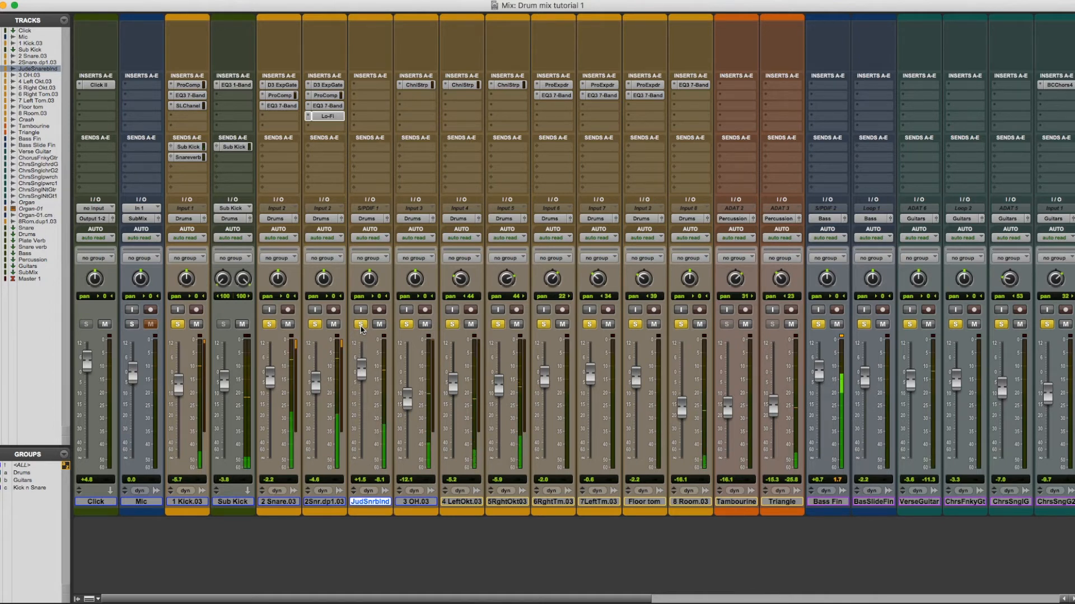
left_click(361, 325)
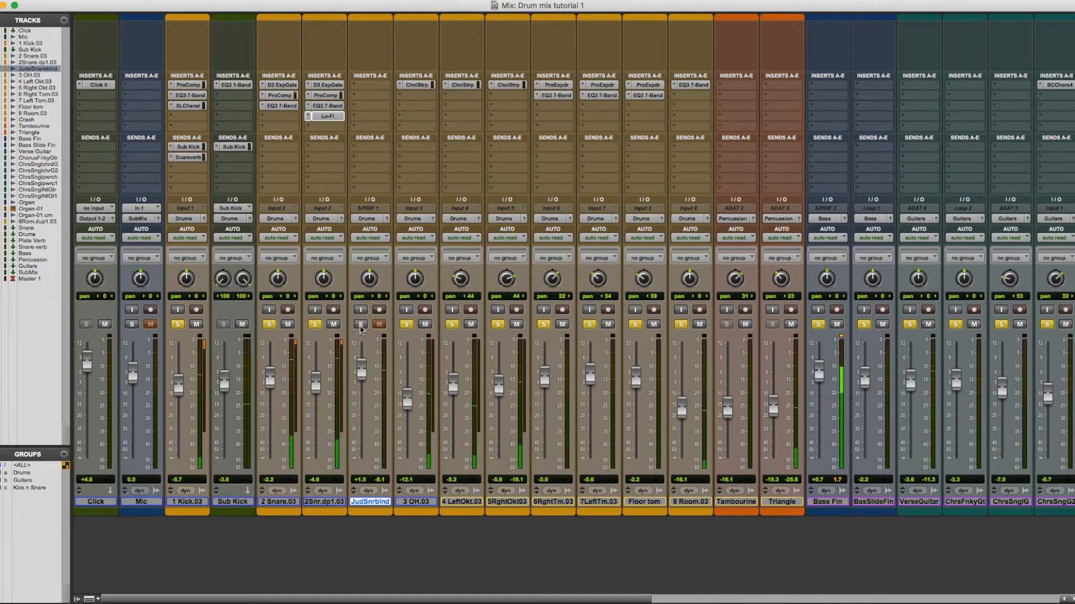
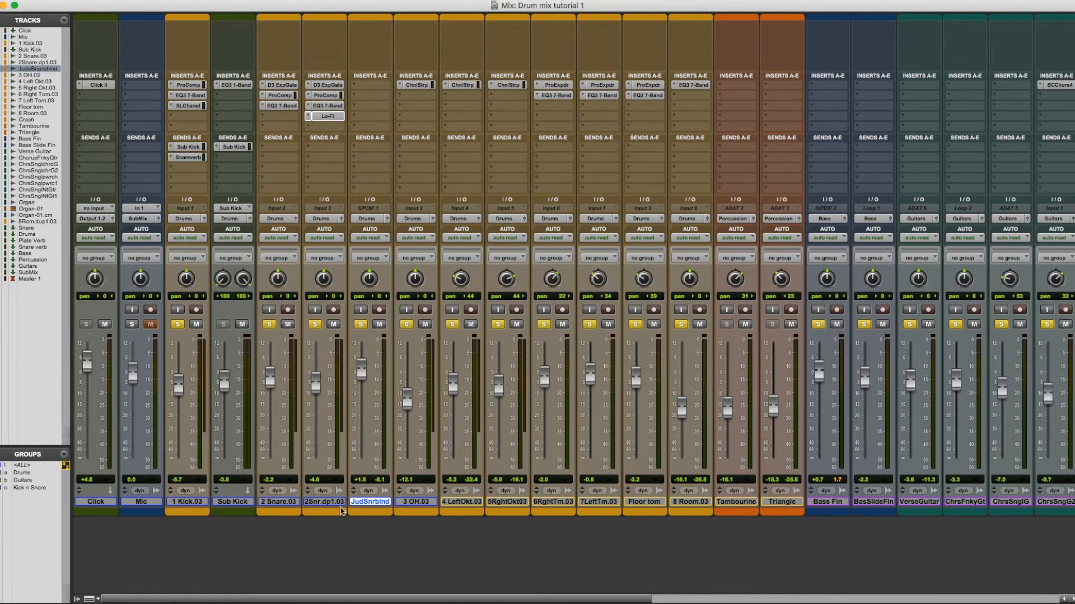
Select 2 Snare.03, 2Snr.dp1.03 and the snare blend track, and route their outputs to the Snare (Stereo) bus
left_click(327, 502)
left_click(283, 502)
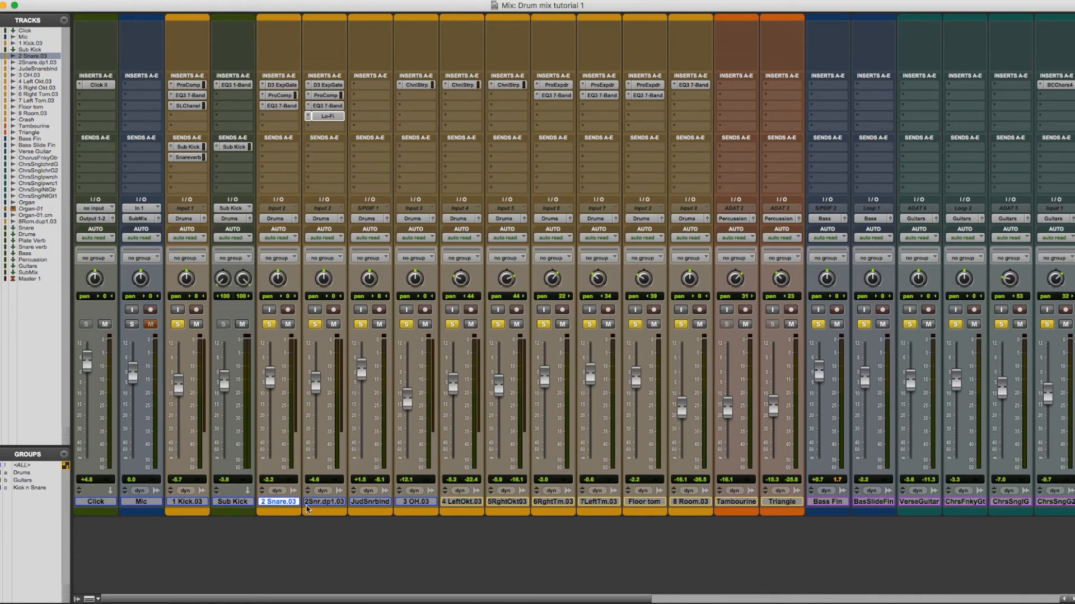
left_click(331, 506, "shift")
left_click(369, 507, "shift")
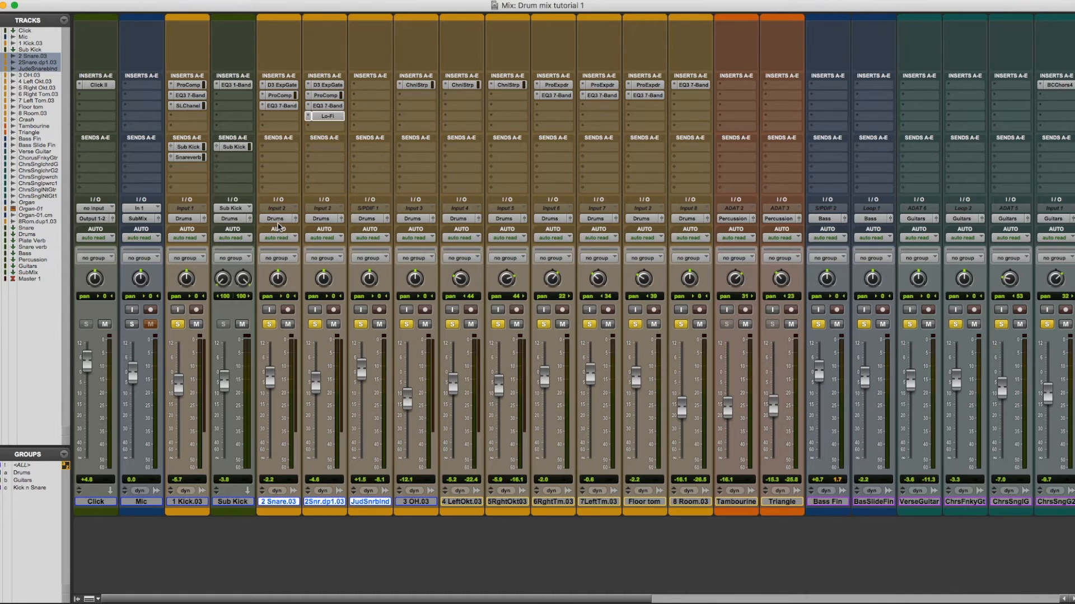
left_click(278, 222)
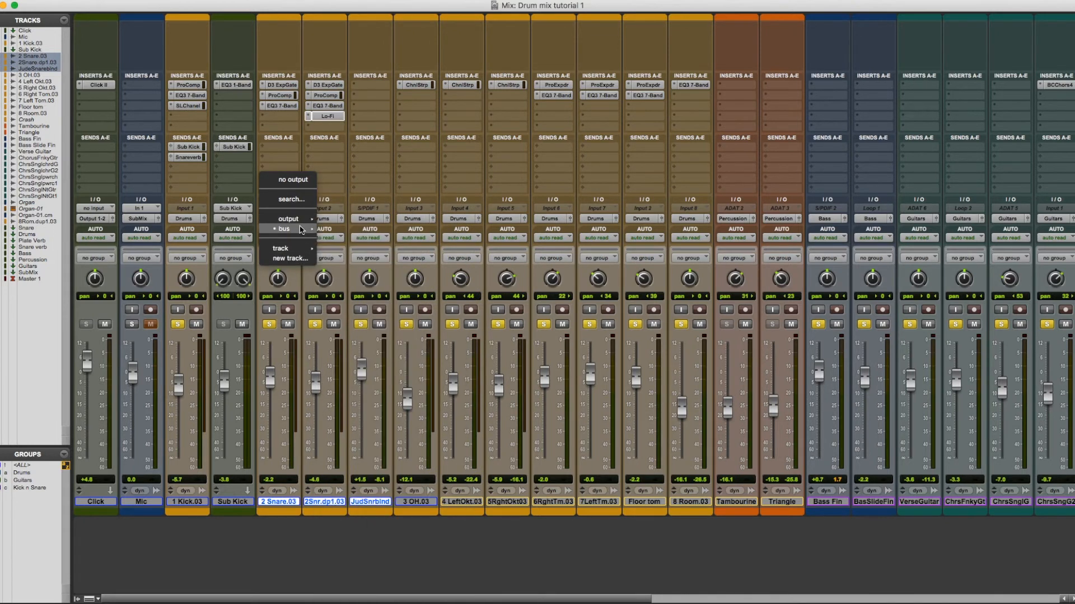
mouse_move(291, 229)
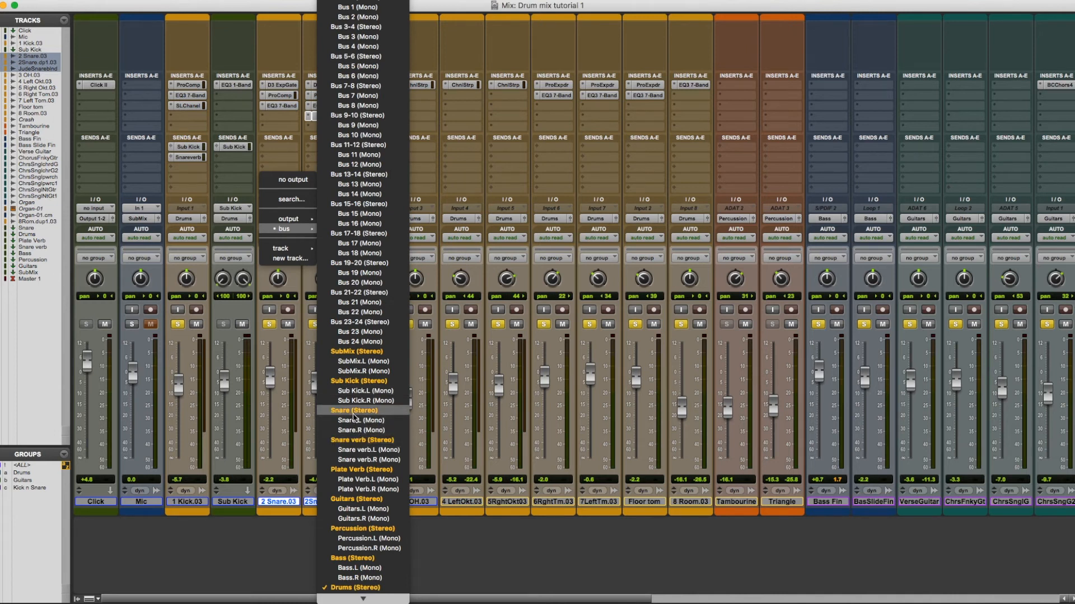
left_click(353, 412)
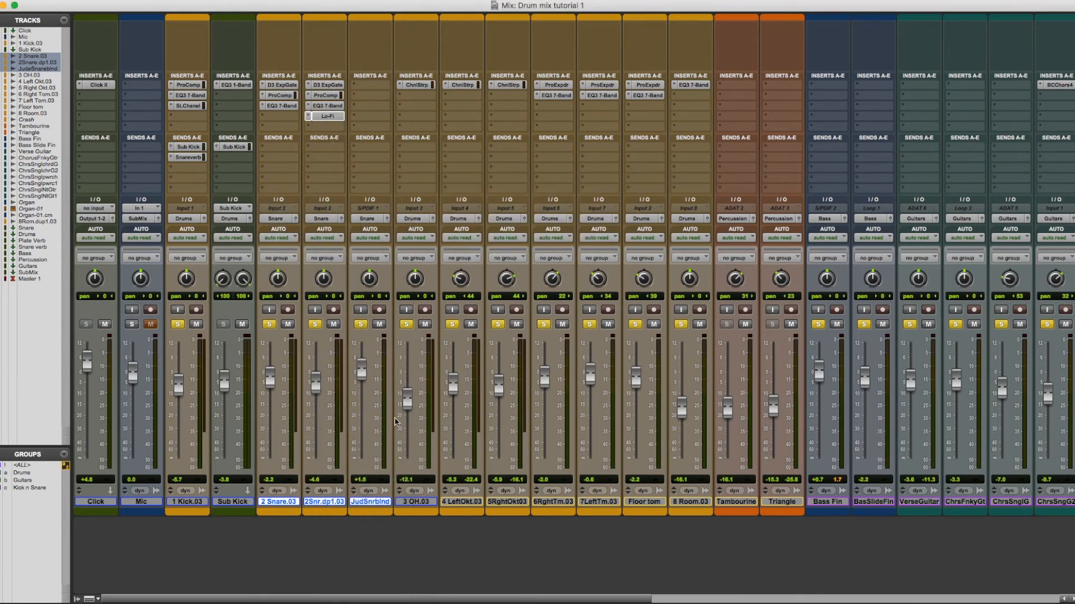
Bypass the MEQ-5 insert on the Snare aux track and mute its Snare verb and Plate Verb sends
scroll(776, 508, "right", 15)
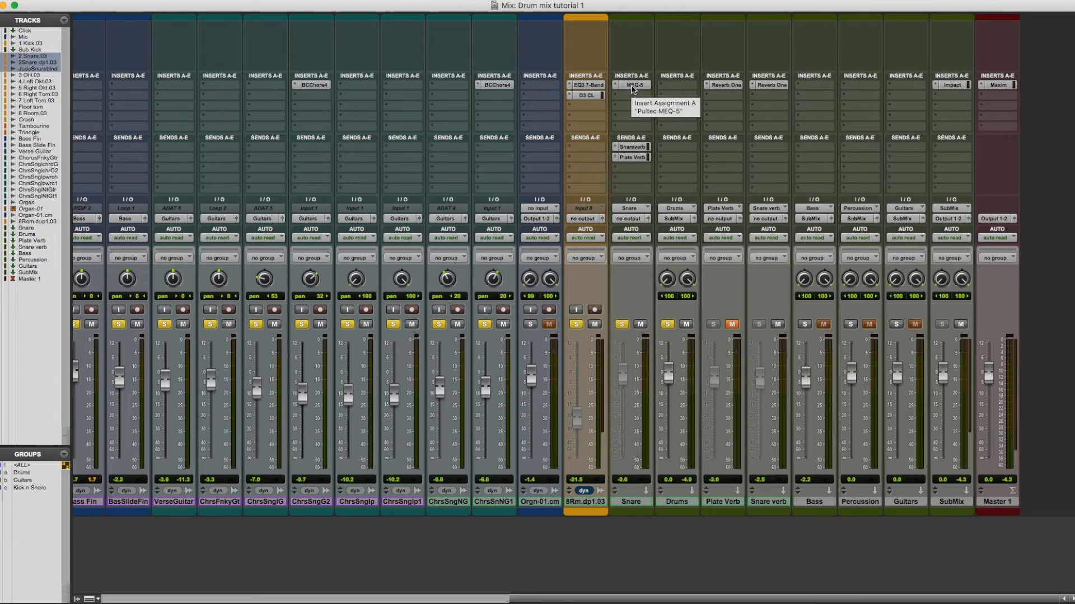
left_click(633, 86)
left_click(634, 148, "super")
left_click(633, 159, "super")
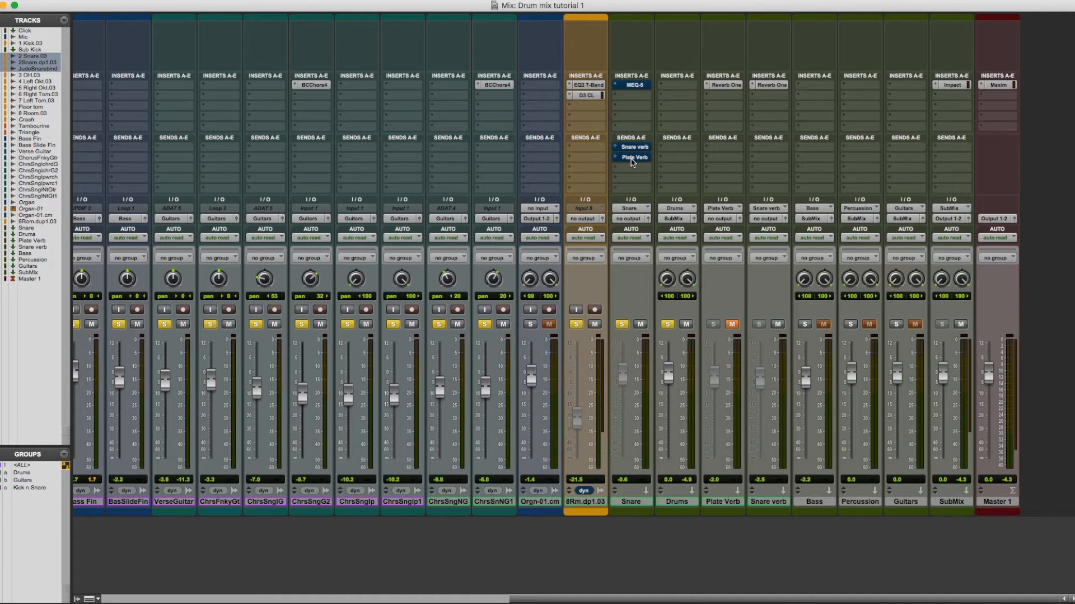
Route the Snare aux track's output to the Drums (Stereo) bus
scroll(631, 159, "left", 1)
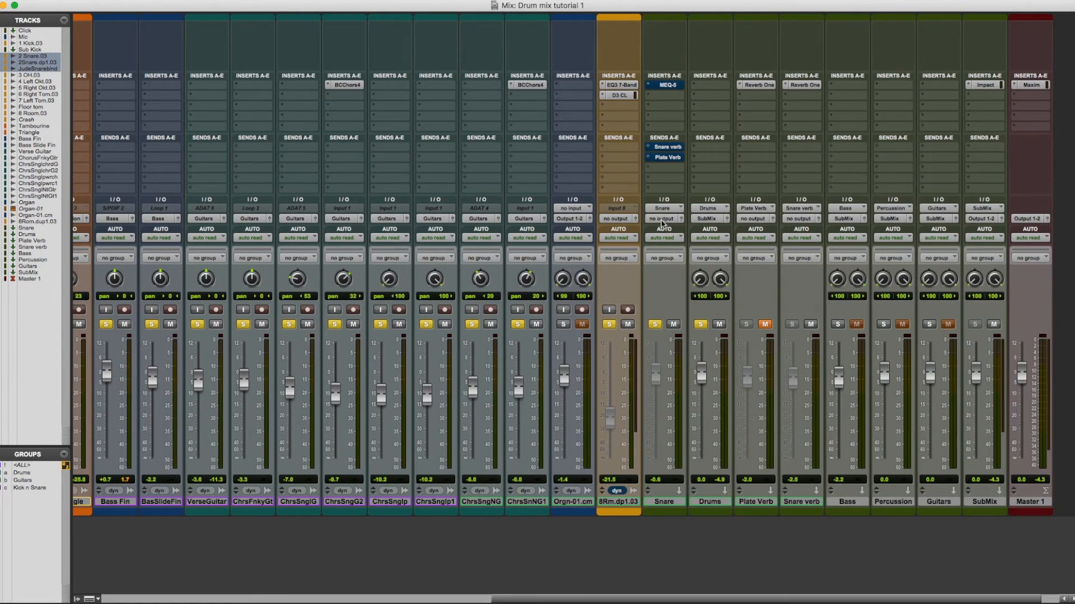
left_click(662, 221)
mouse_move(674, 229)
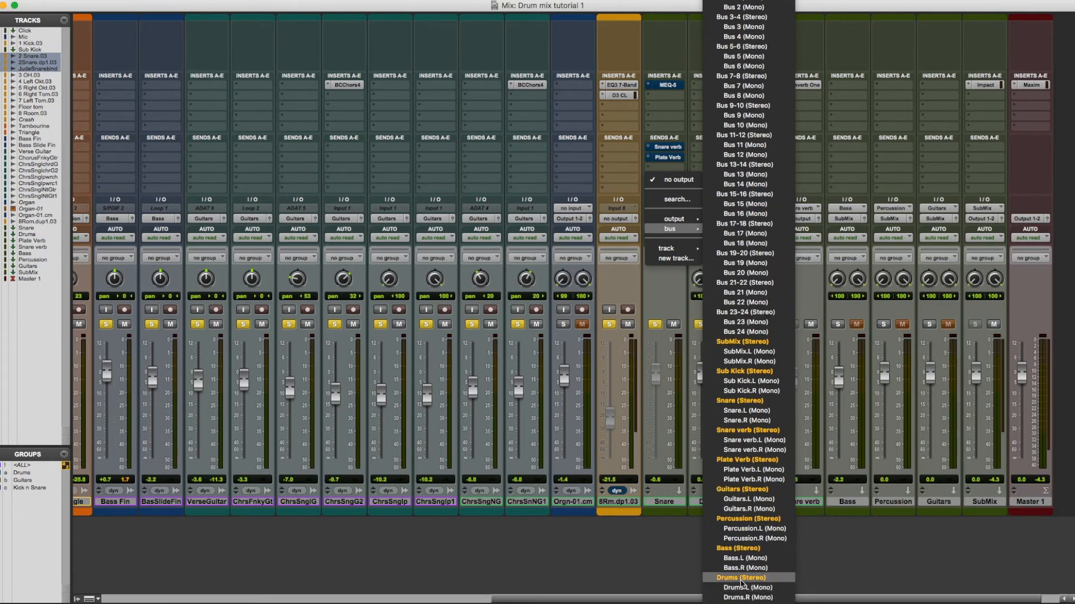
left_click(741, 578)
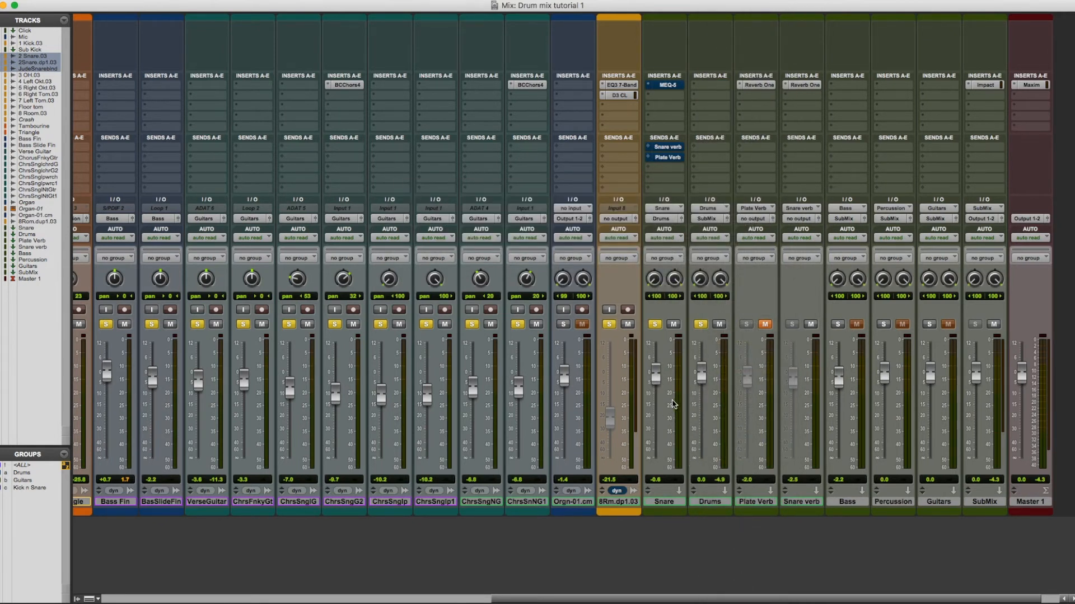
Play the mix and compare it with the solo off and on for the Snare aux track and for the snare blend track
key("space")
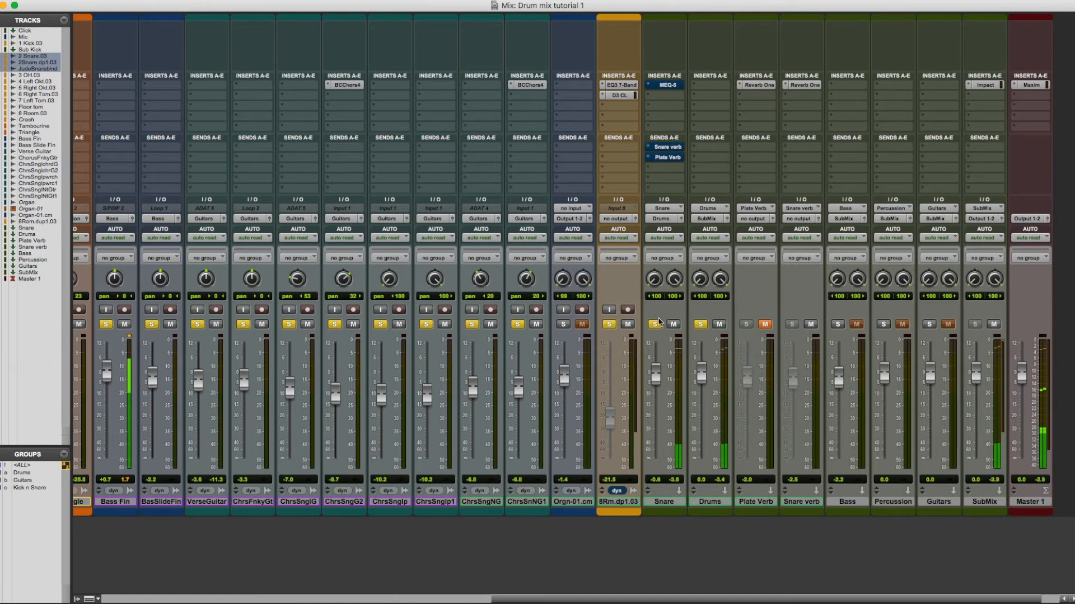
scroll(659, 322, "left", 2)
left_click(690, 326)
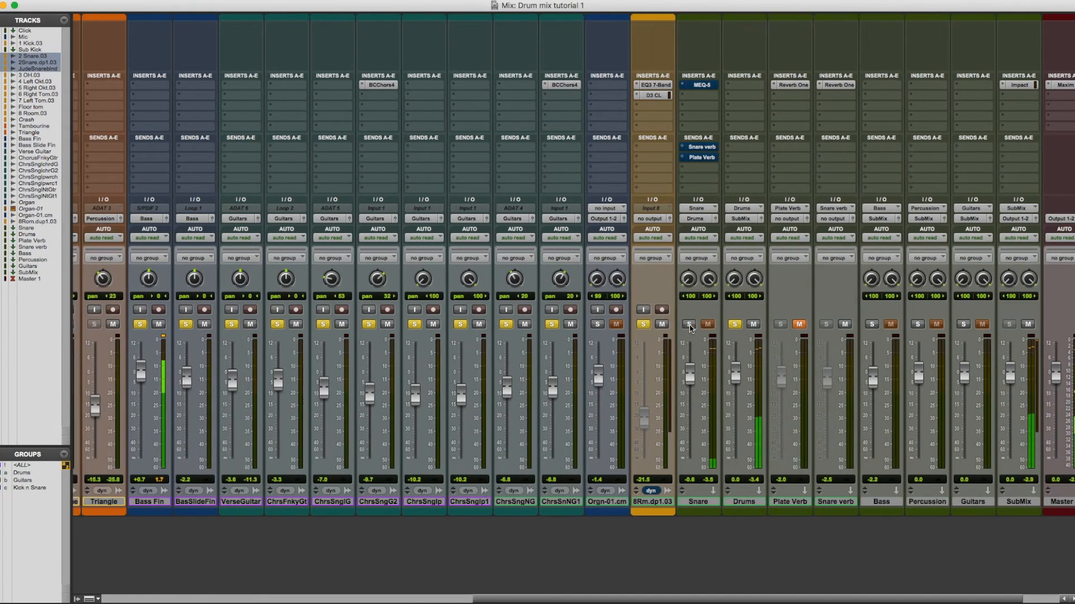
left_click(689, 325)
scroll(690, 328, "left", 2)
scroll(434, 328, "left", 20)
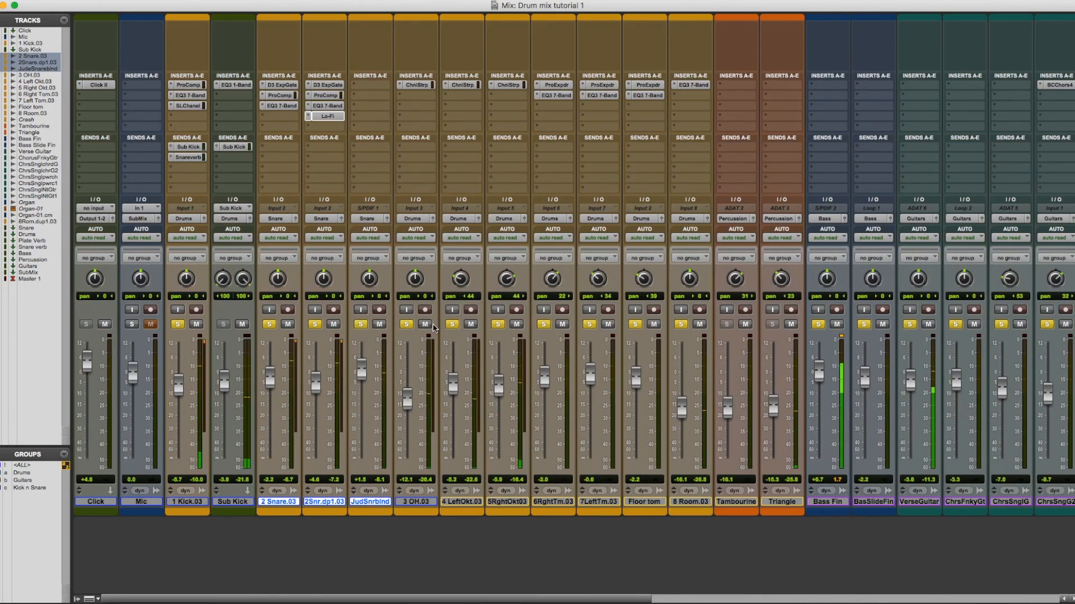
left_click(360, 324)
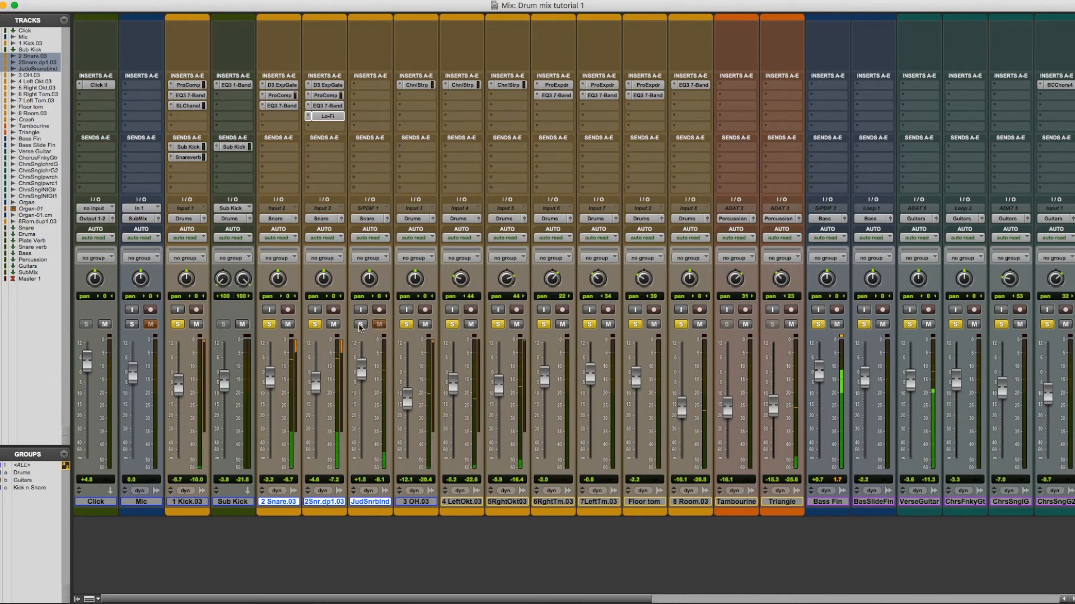
left_click(361, 325)
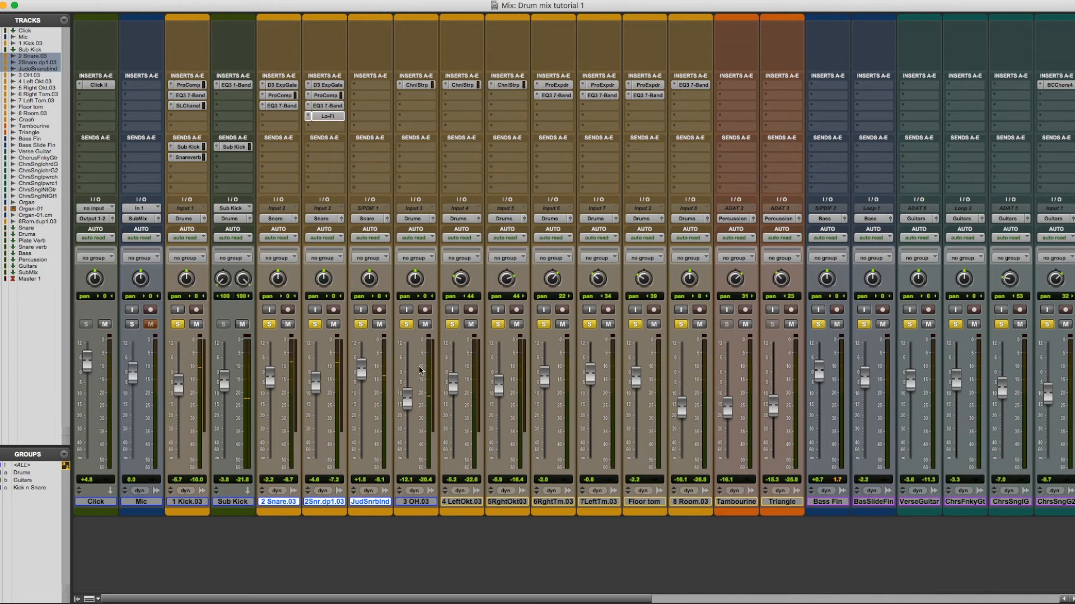
Compare the Snare aux track's Pultec MEQ-5 bypassed and active during playback, leave it active and close the plug-in
scroll(363, 354, "right", 10)
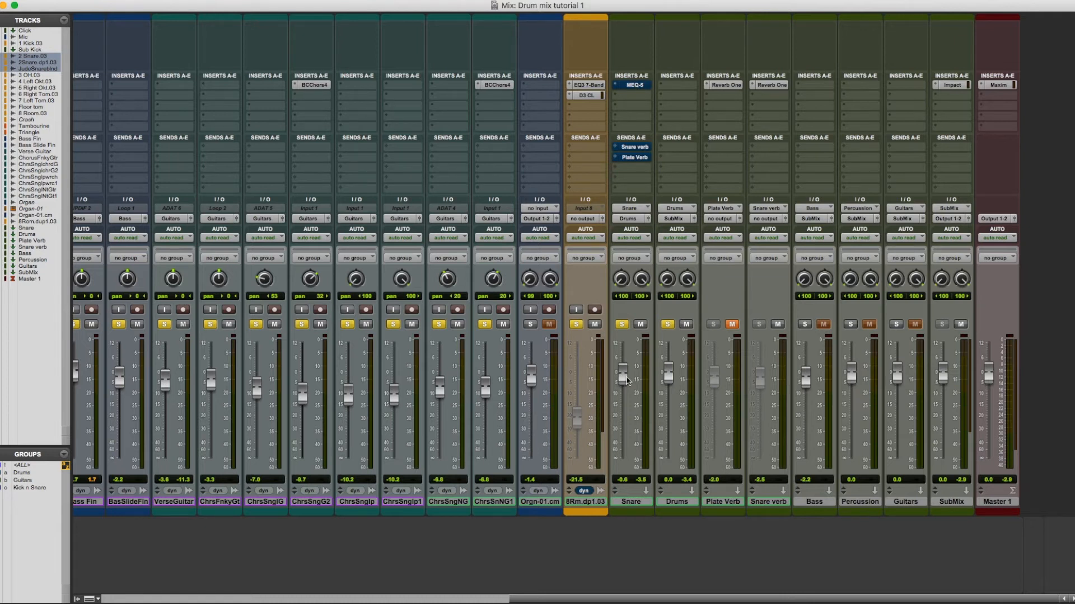
scroll(624, 387, "left", 10)
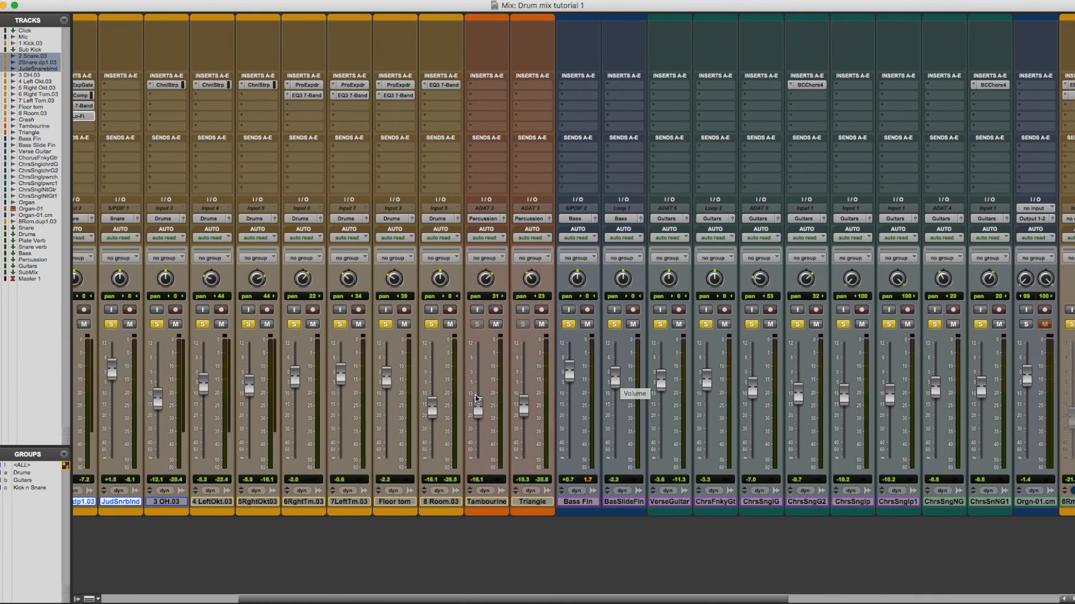
scroll(712, 388, "right", 6)
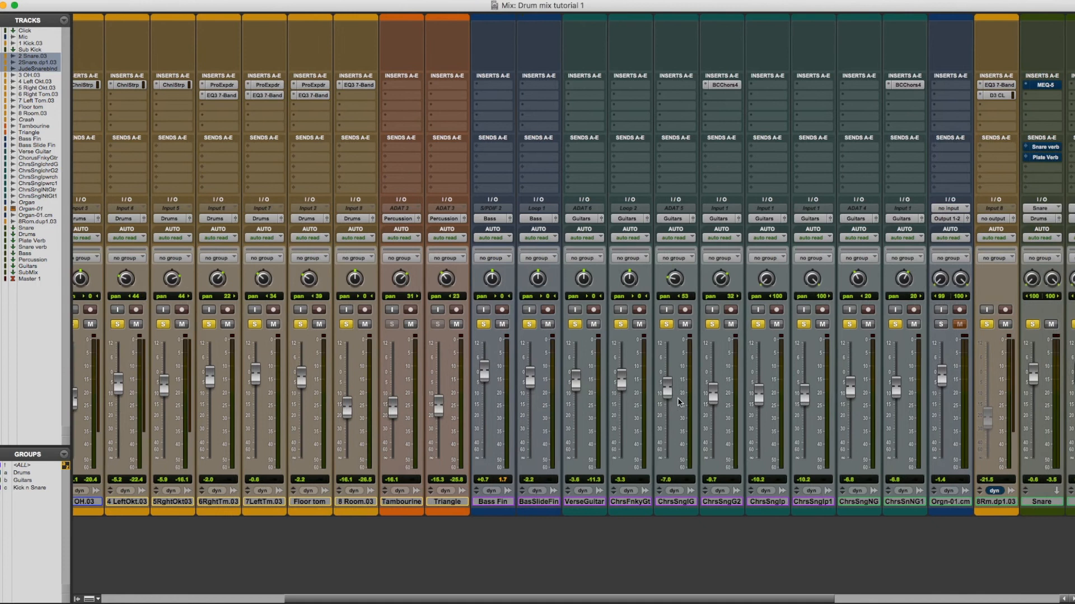
scroll(839, 395, "right", 4)
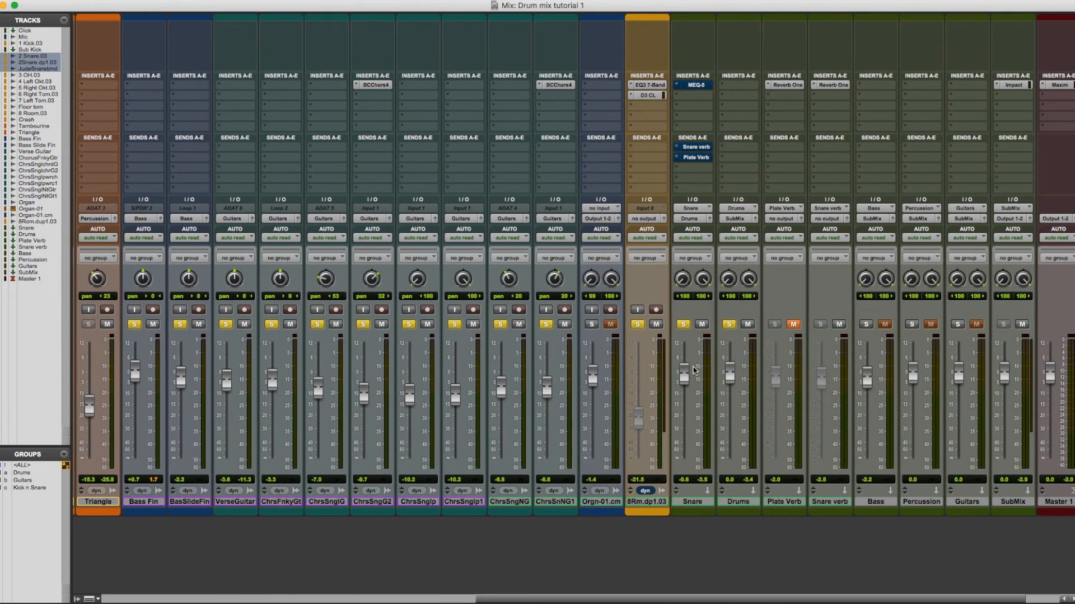
left_click(696, 85)
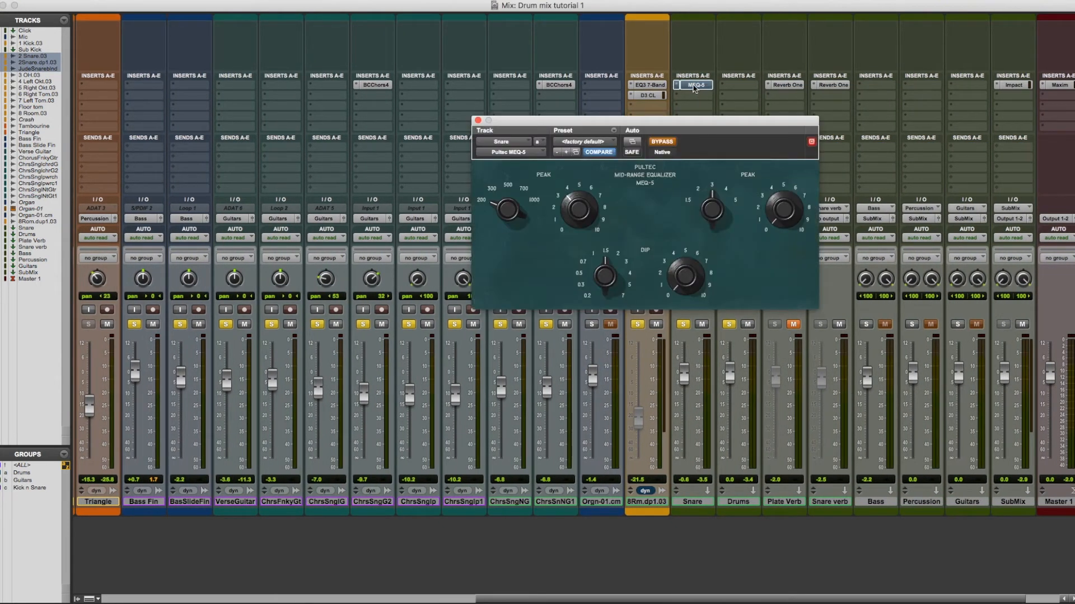
left_click_drag(651, 118, 649, 111)
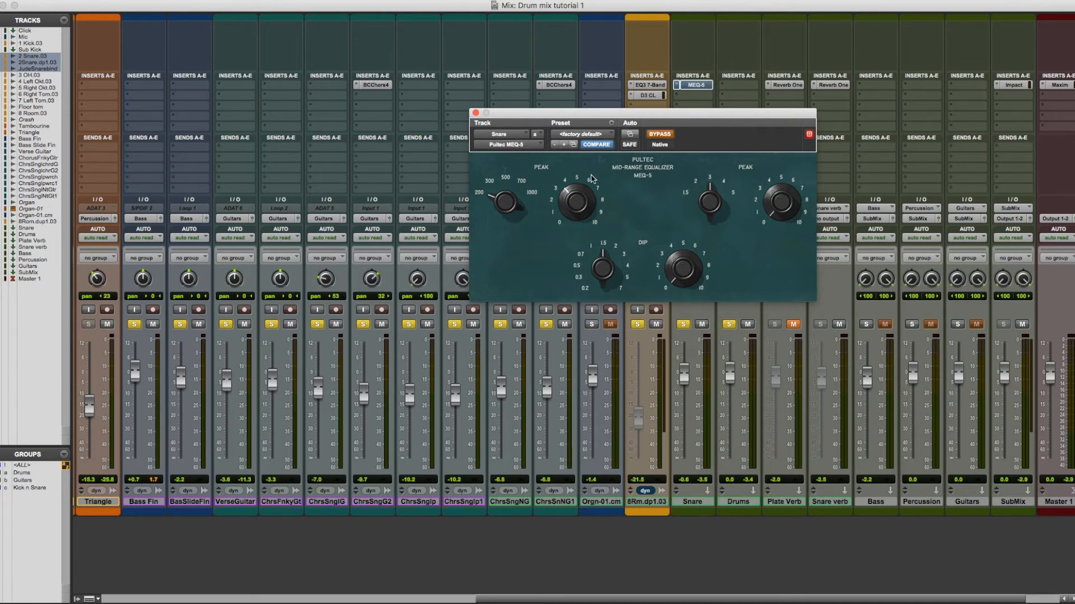
key("space")
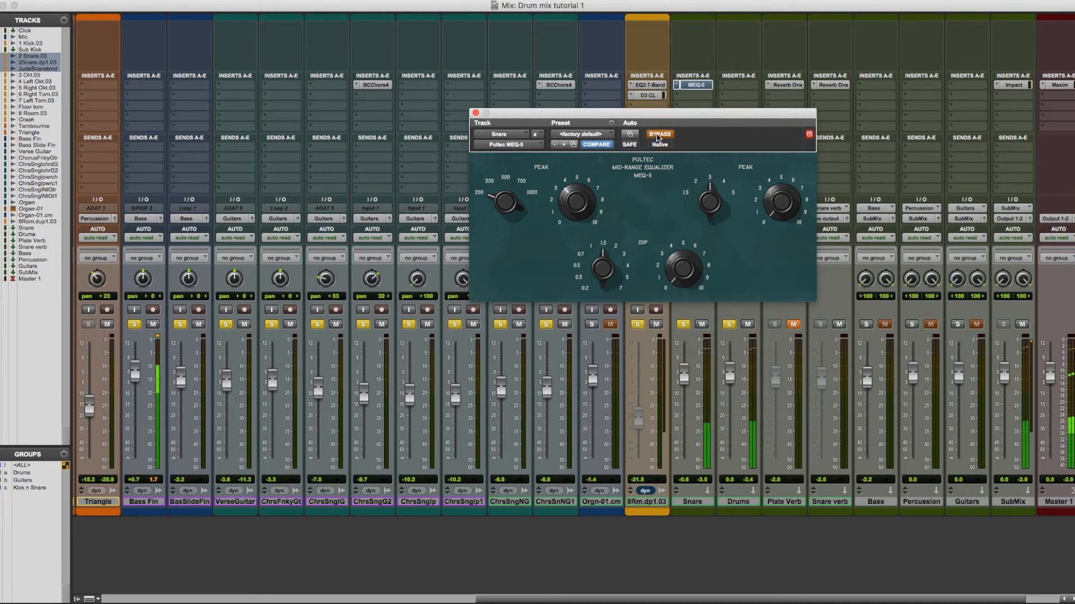
left_click(657, 135)
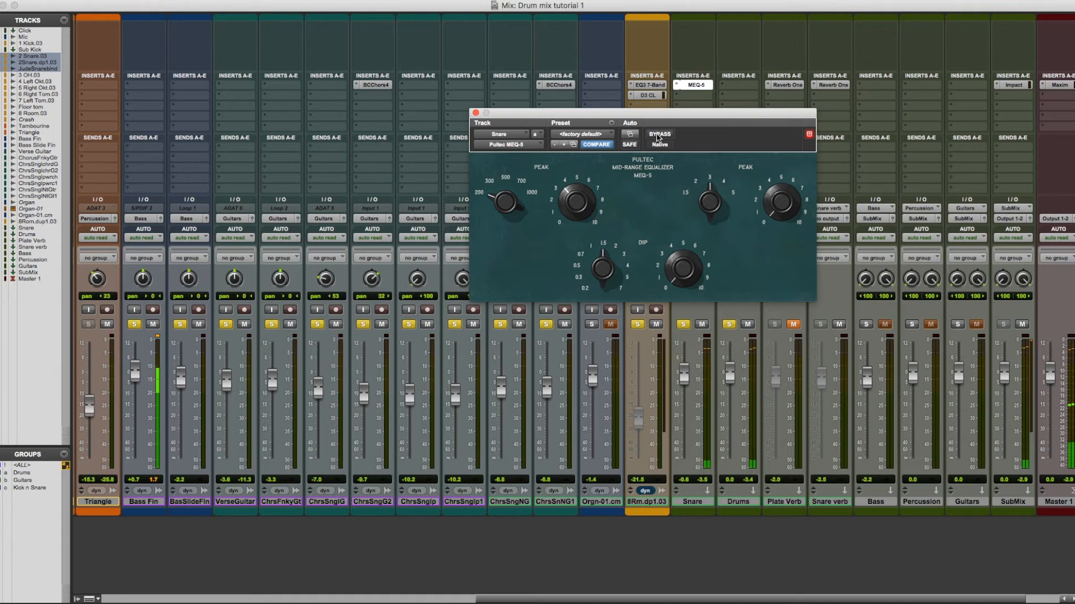
left_click(657, 136)
left_click(657, 136)
left_click(476, 112)
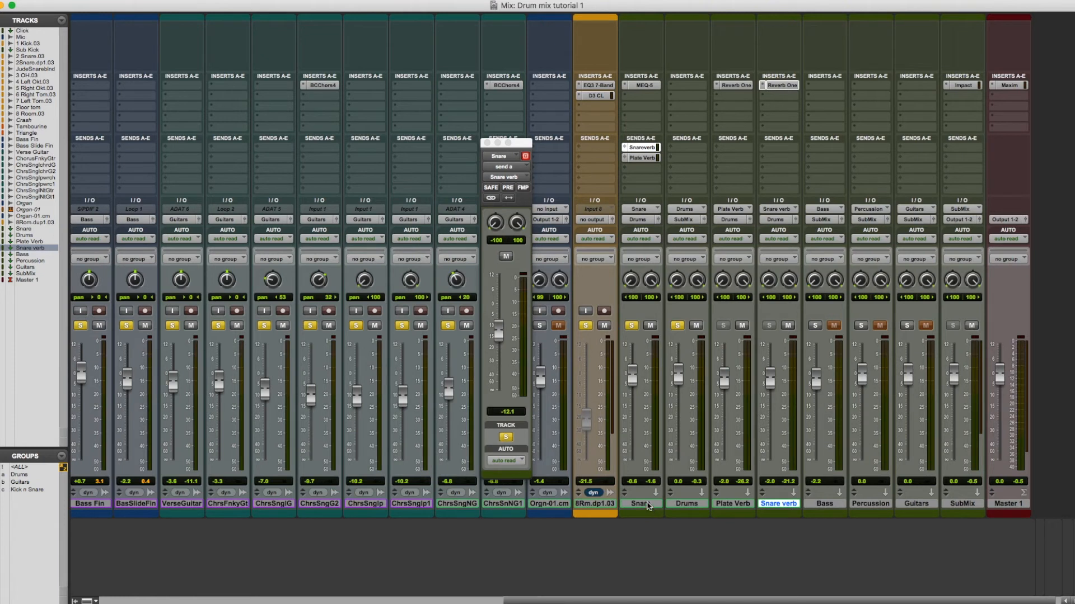
Reposition the Snare verb send's fader window, and mute the Plate Verb track and the Snare aux track's Plate Verb send
left_click_drag(518, 143, 544, 136)
left_click(639, 148)
left_click(639, 149)
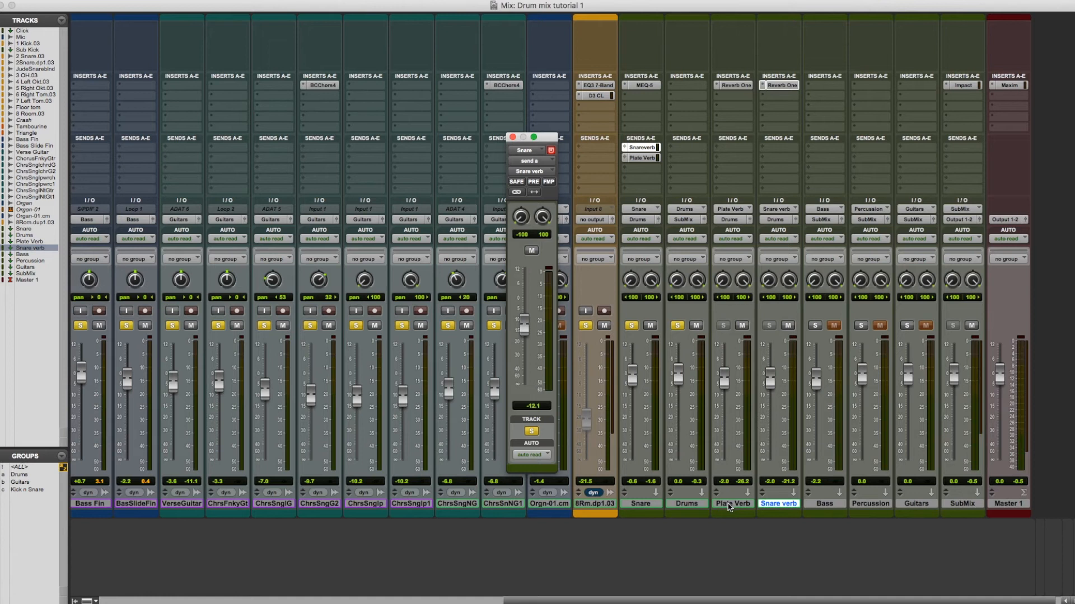
left_click(642, 148)
left_click(642, 149)
left_click(743, 326)
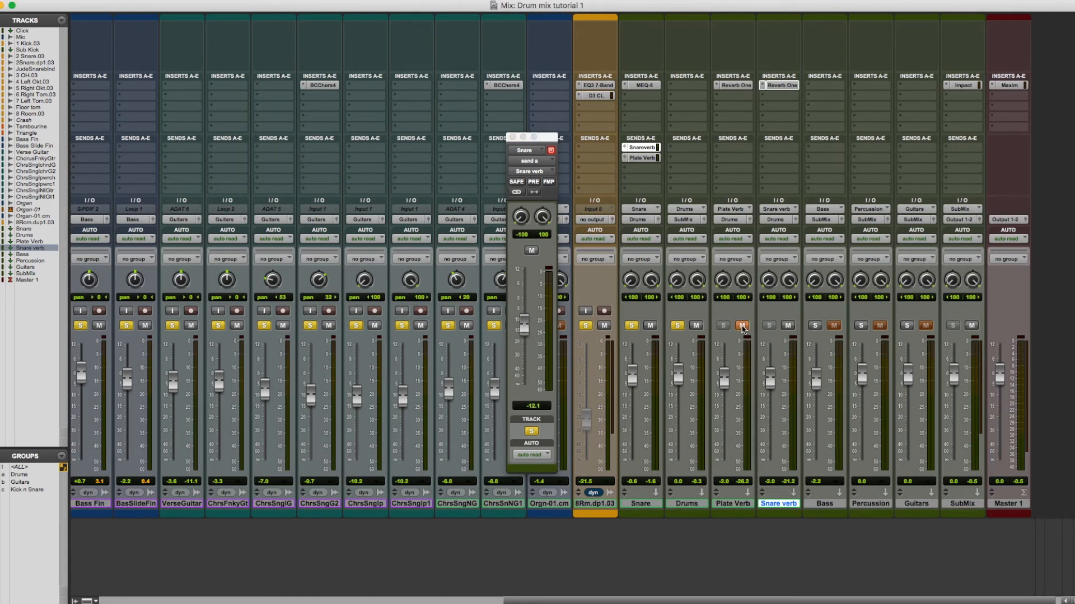
left_click(647, 158, "ctrl+super")
Clear the drum tracks' solos through the Drums group to isolate the snare tracks
scroll(445, 303, "left", 10)
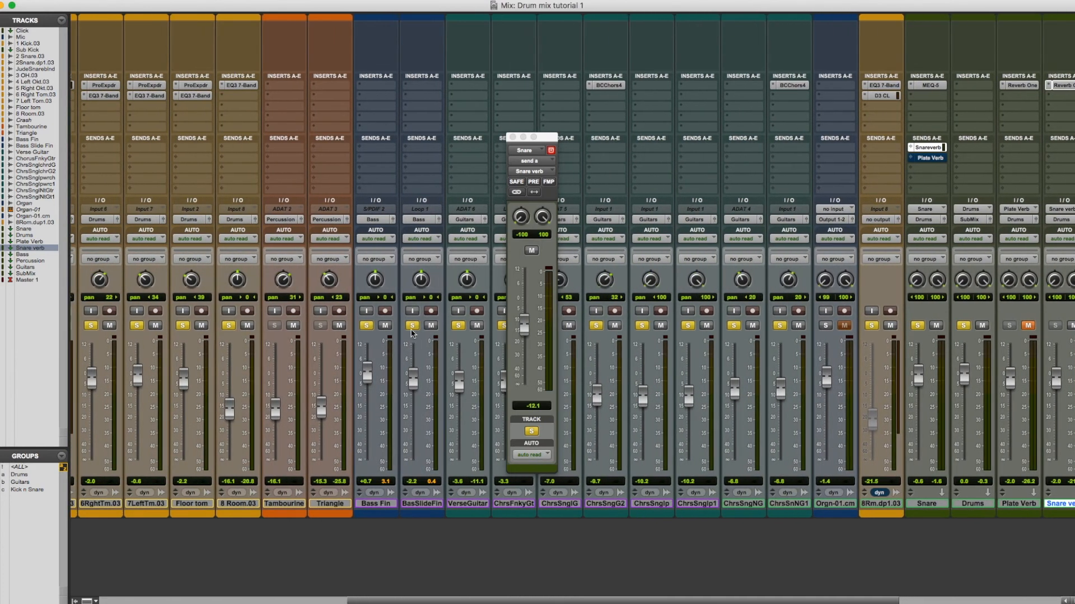
scroll(401, 341, "left", 10)
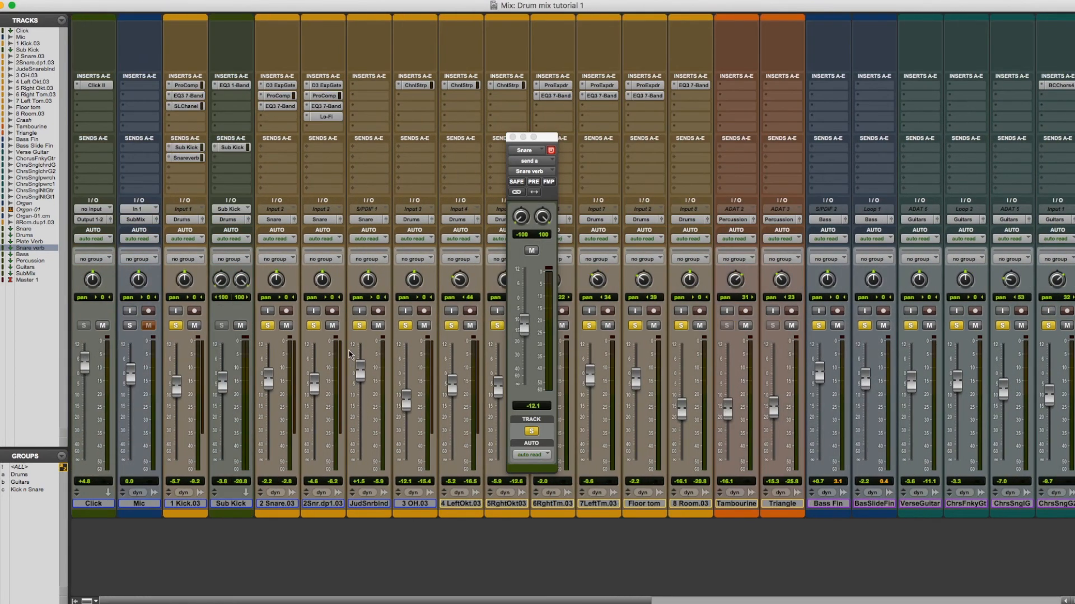
left_click(313, 329, "alt")
key("a")
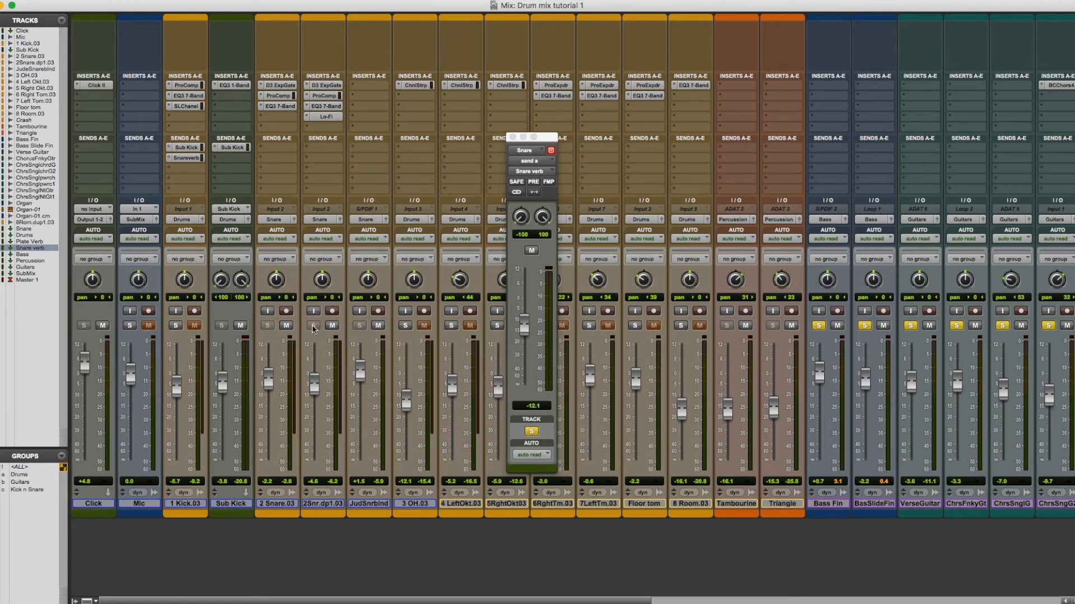
Play the snares and compare them with the Snare aux track's Snare verb send muted and unmuted
scroll(682, 353, "right", 6)
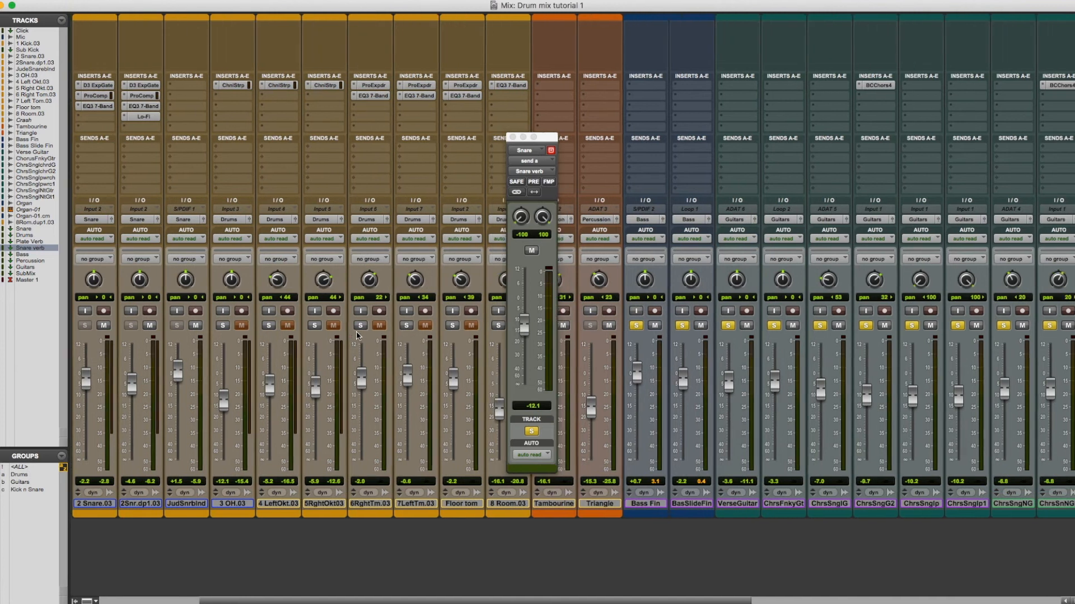
scroll(706, 346, "right", 6)
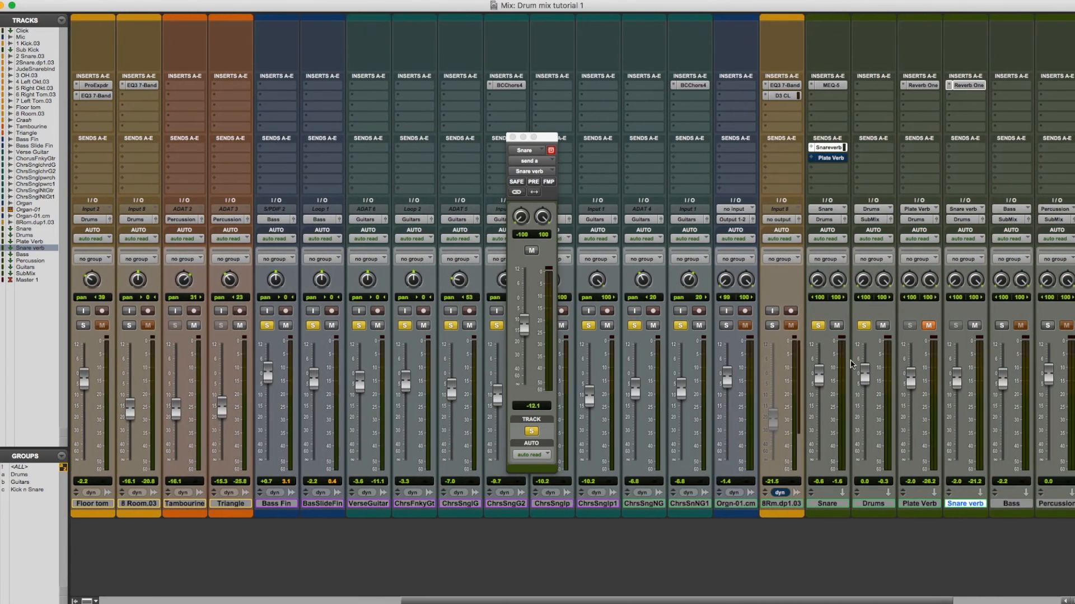
key("space")
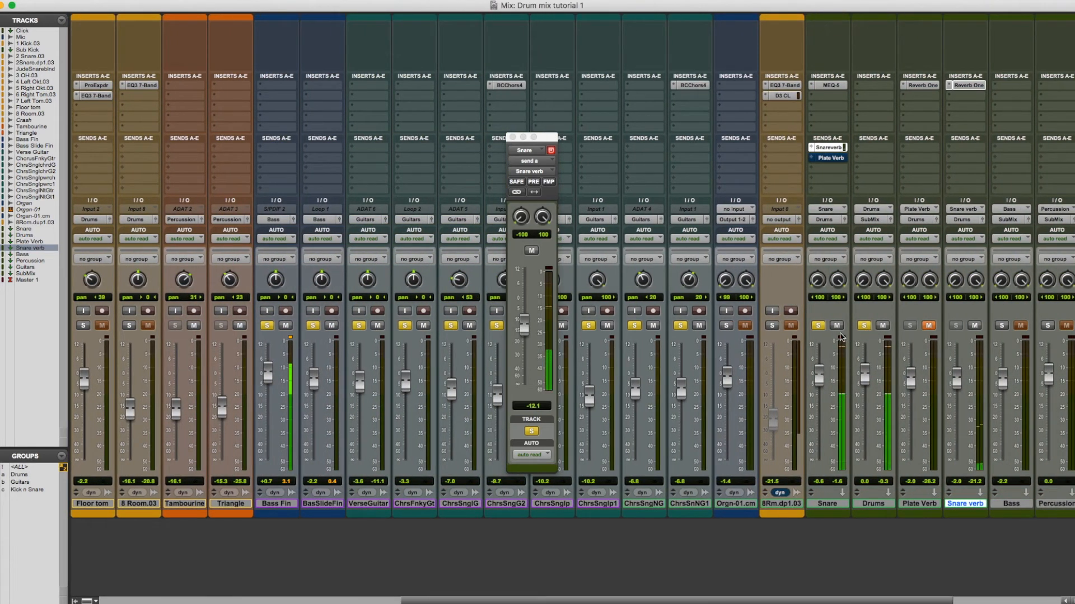
scroll(586, 384, "right", 3)
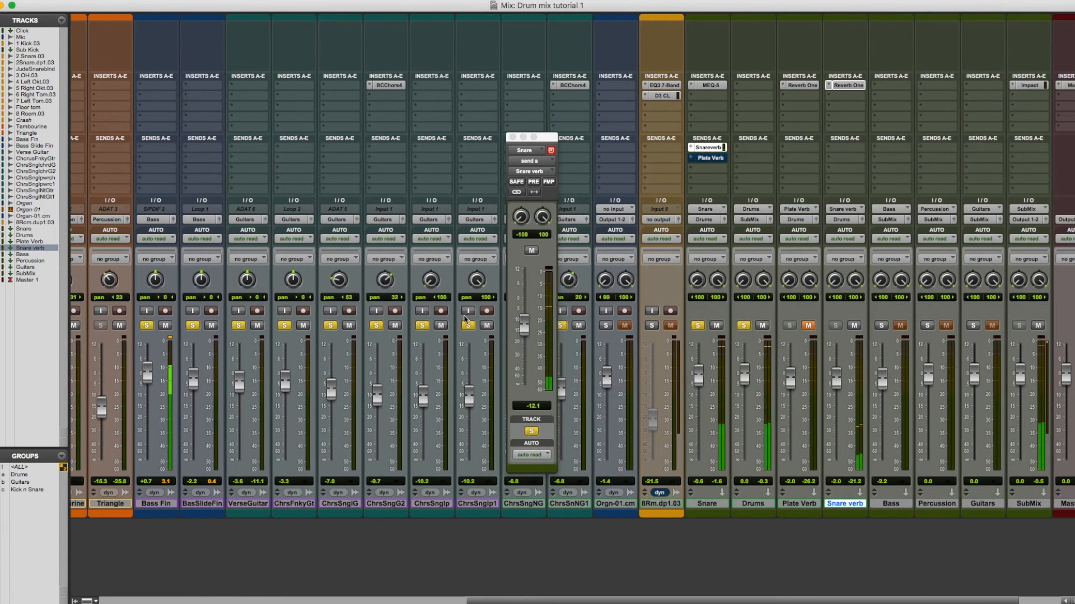
left_click(531, 251)
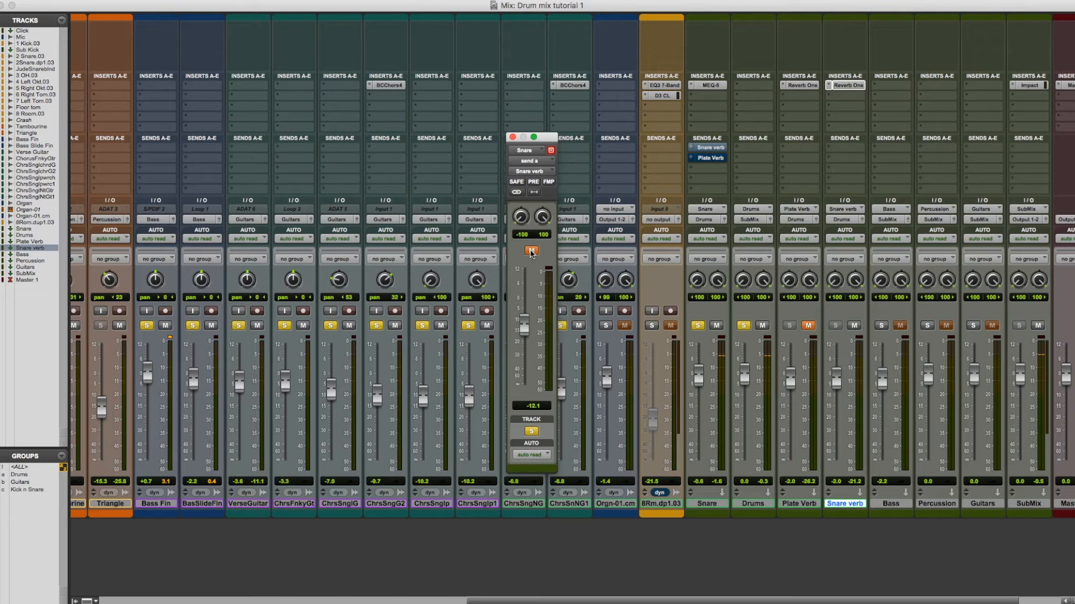
left_click(531, 251)
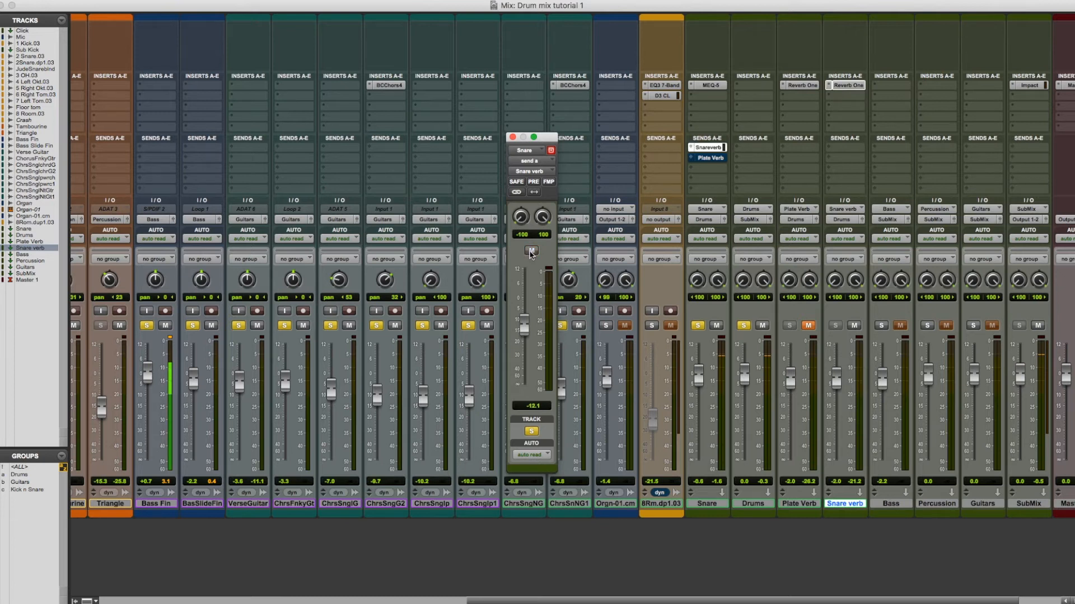
Mute and unmute the Snare verb send once more, and open the Snare verb track's Reverb One plug-in
left_click(531, 252)
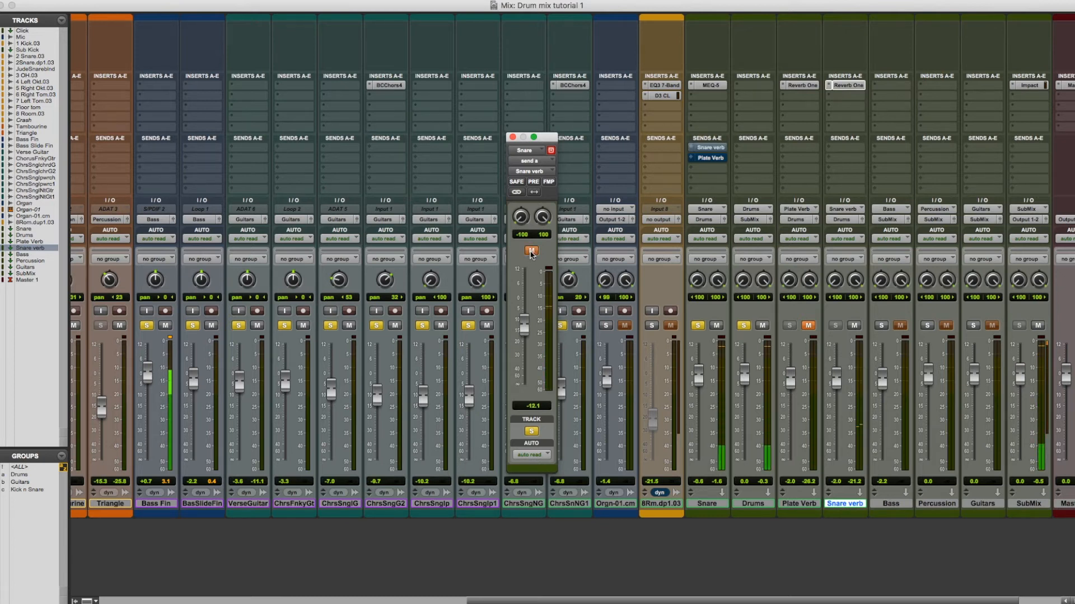
left_click(531, 251)
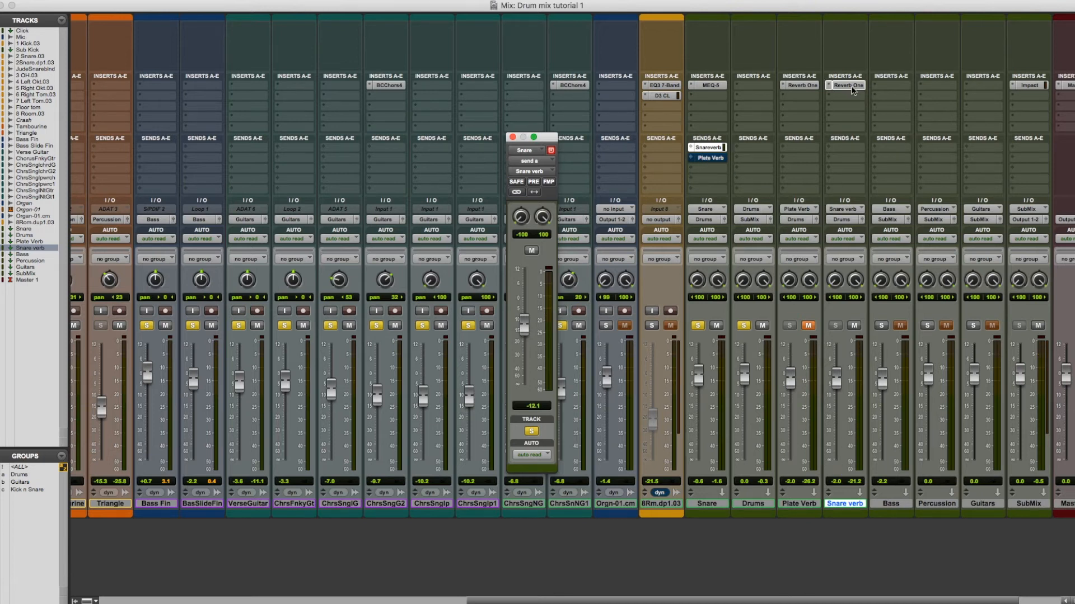
left_click(847, 85)
left_click_drag(533, 89, 557, 92)
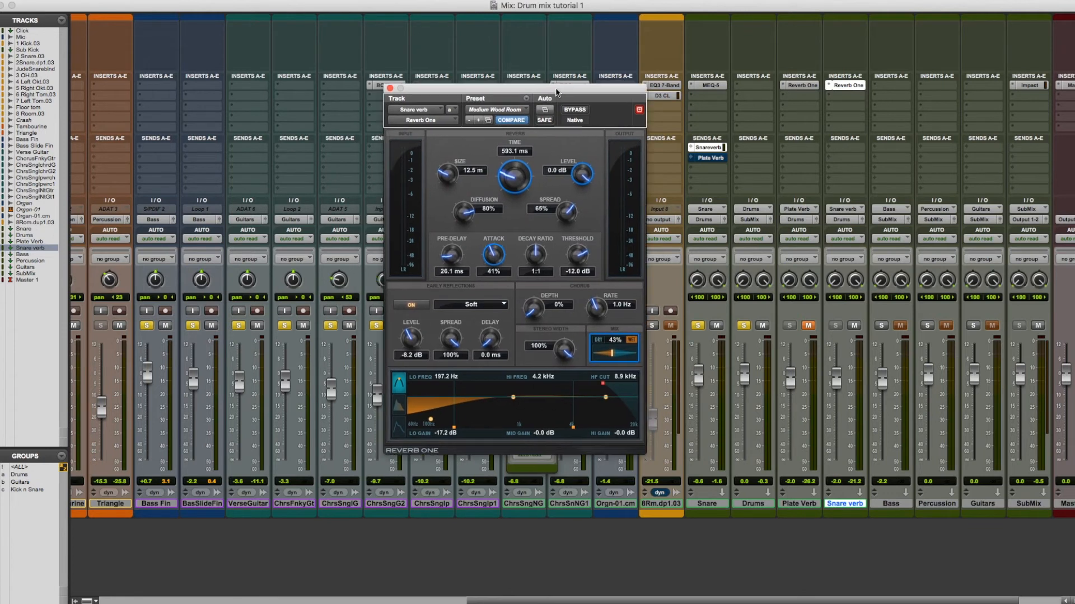
Browse the multichannel plug-in categories for the Bass track's first insert without inserting any
left_click(879, 87)
mouse_move(880, 87)
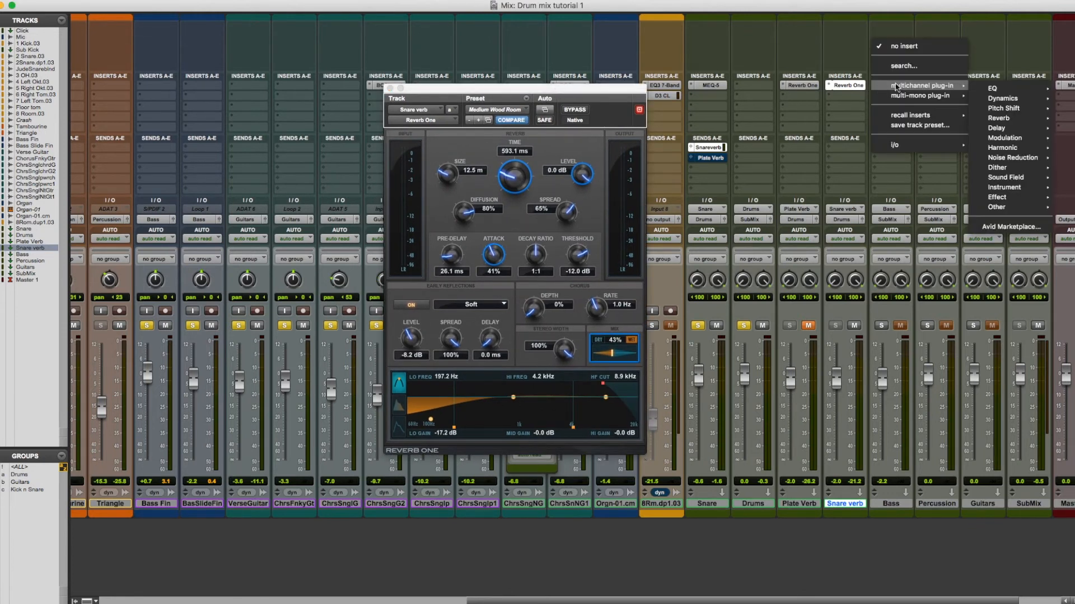
mouse_move(1008, 121)
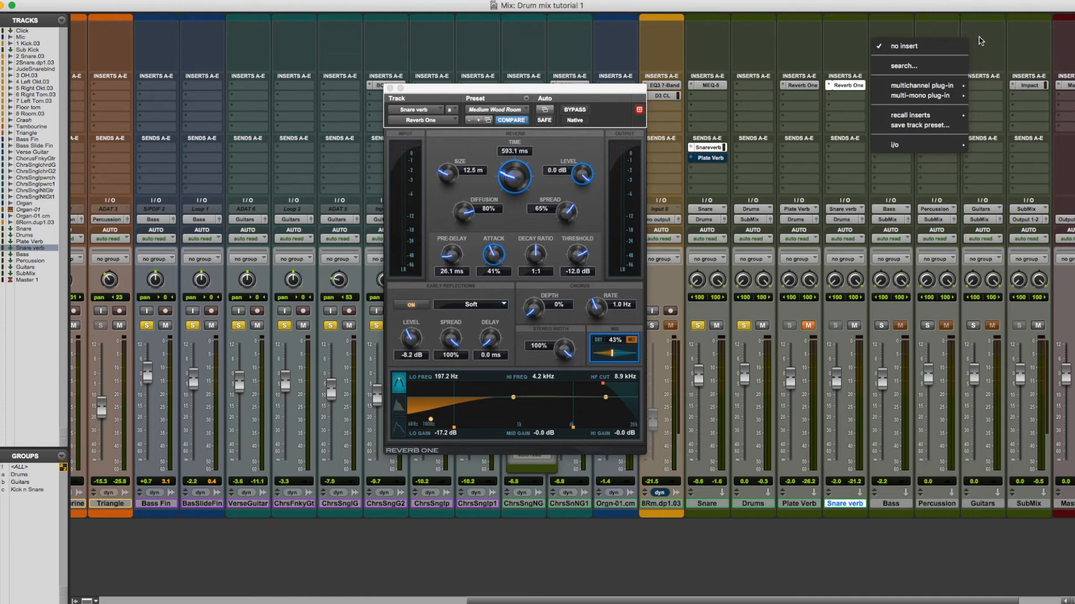
left_click(1002, 38)
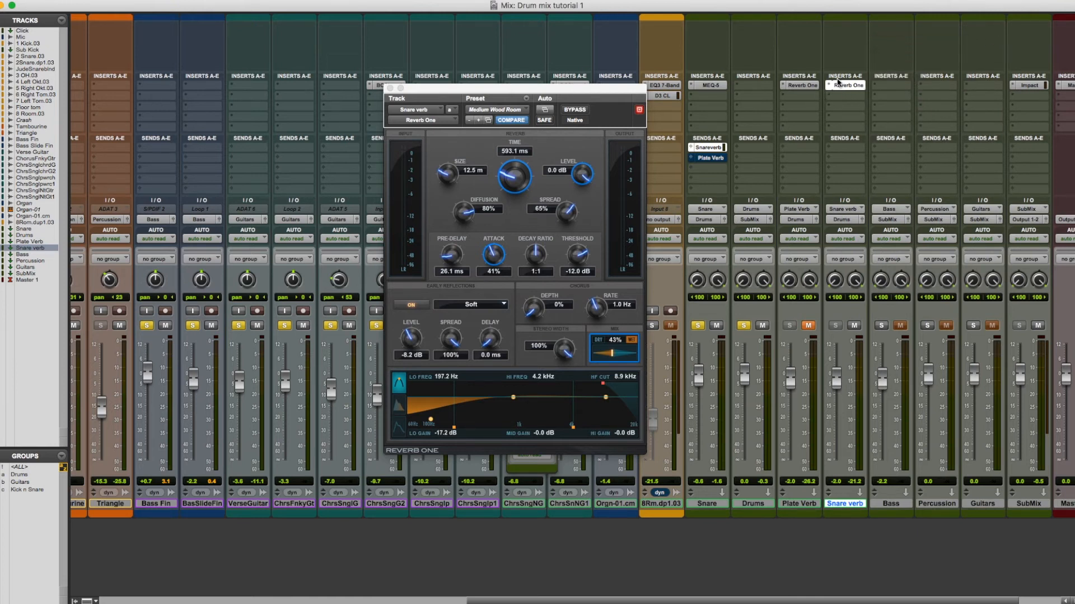
Review the reverb, early reflection and EQ settings of the Snare verb track's Reverb One, and close it
left_click_drag(597, 89, 609, 89)
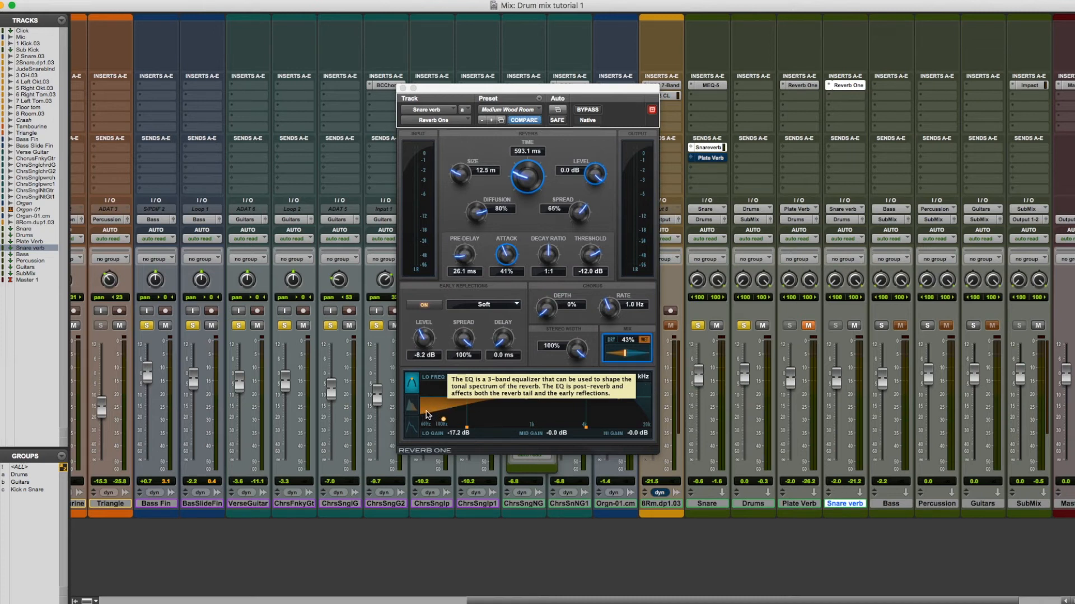
left_click_drag(478, 91, 479, 86)
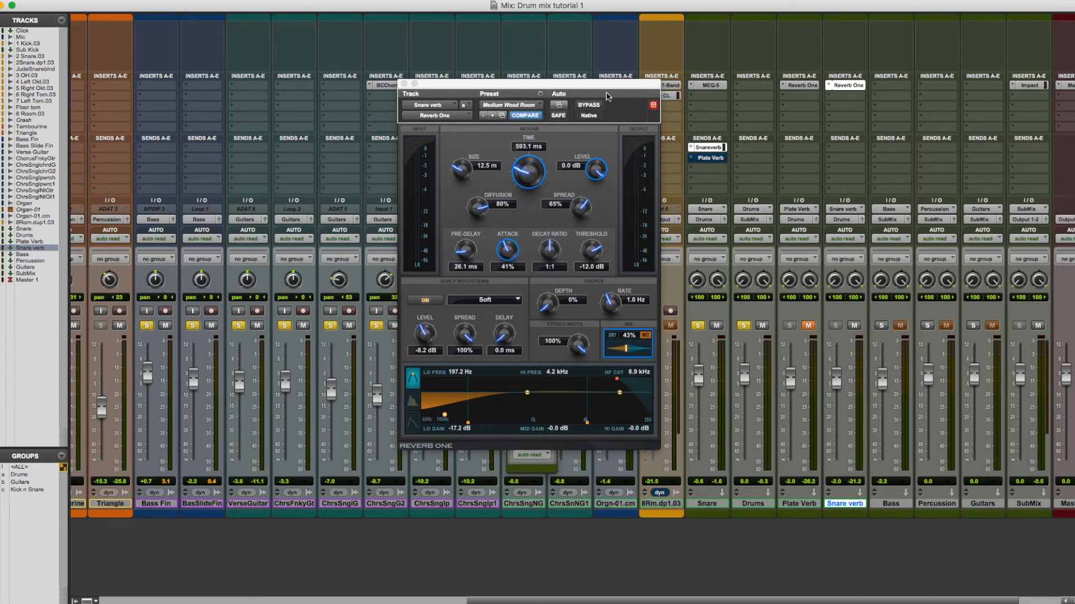
left_click_drag(604, 87, 606, 86)
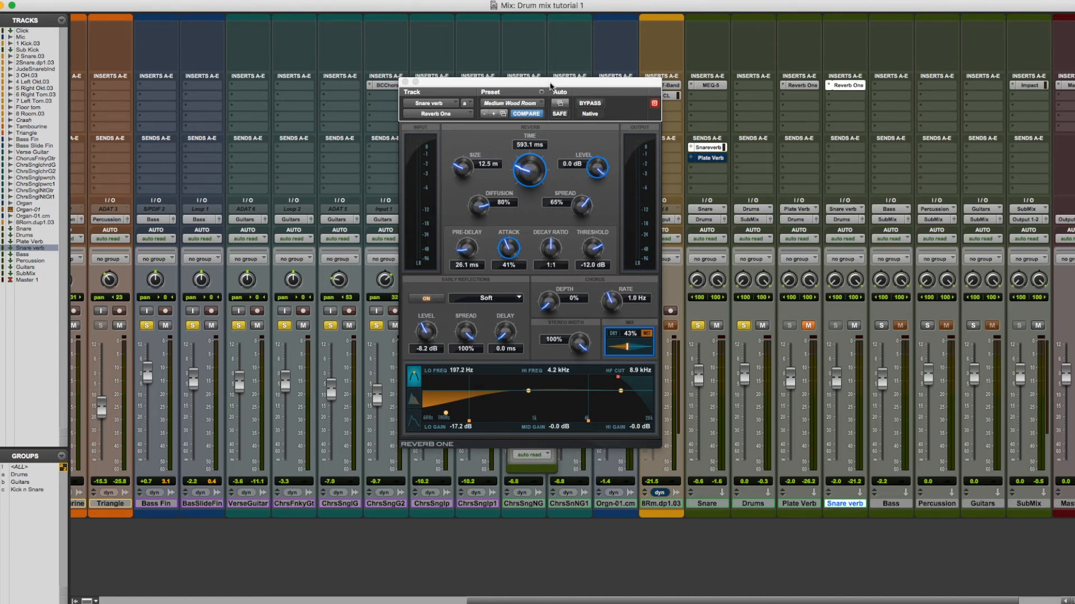
left_click_drag(549, 86, 547, 84)
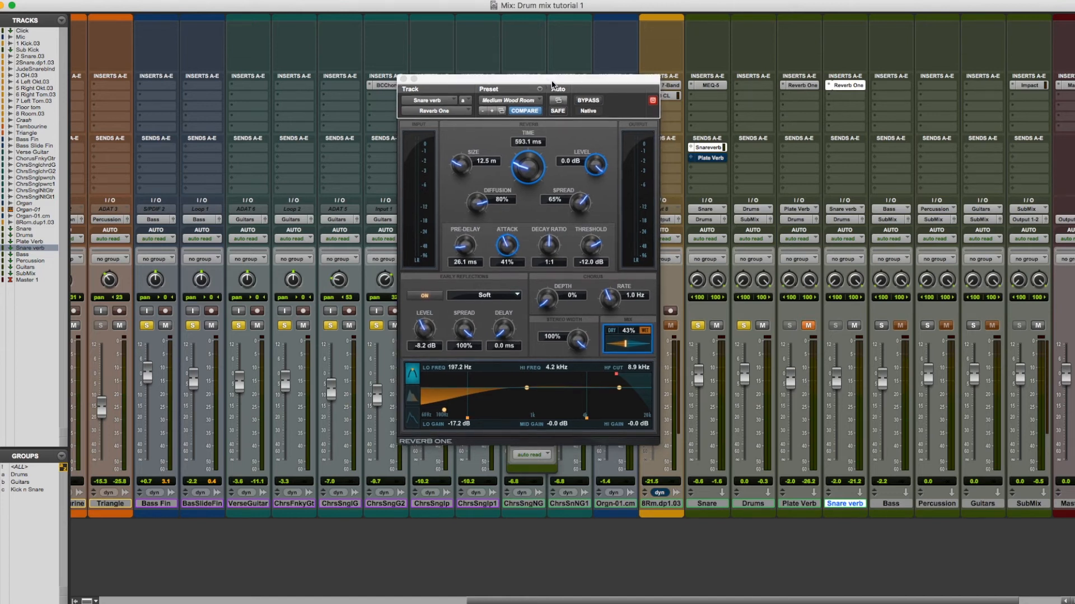
left_click(403, 79)
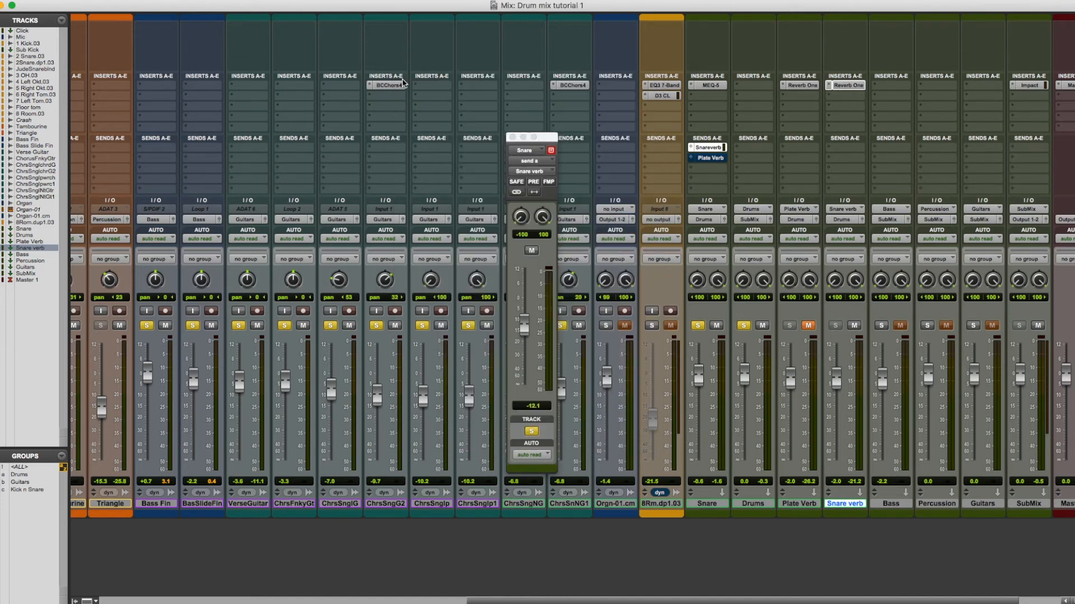
Inspect the Plate Verb track's Reverb One and the Snare aux track's Plate Verb send, closing both windows
left_click(711, 159)
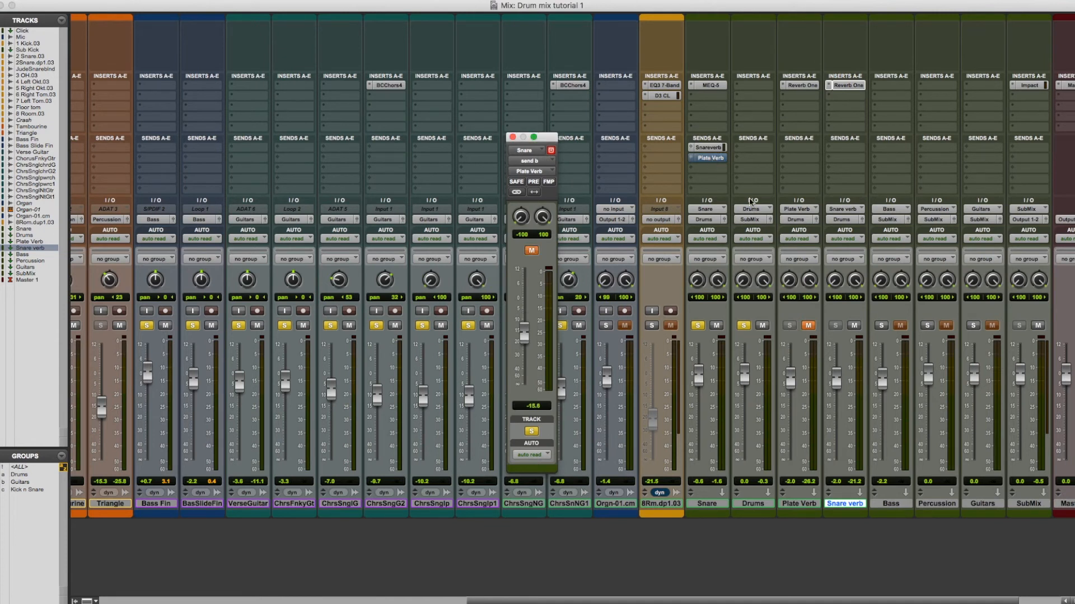
left_click(806, 87)
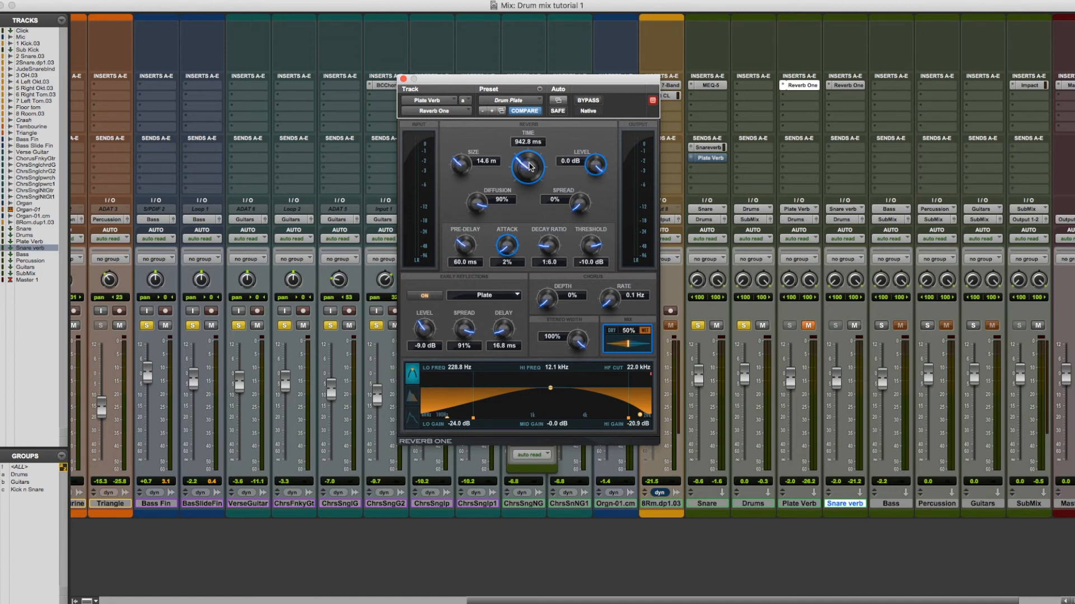
left_click(403, 79)
left_click(707, 160)
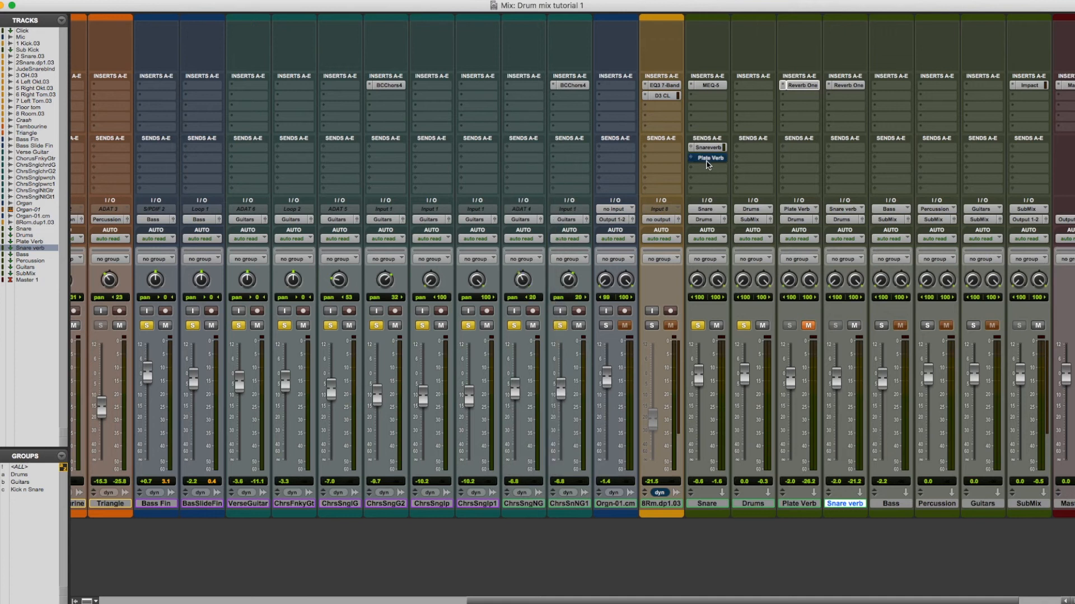
left_click(710, 158)
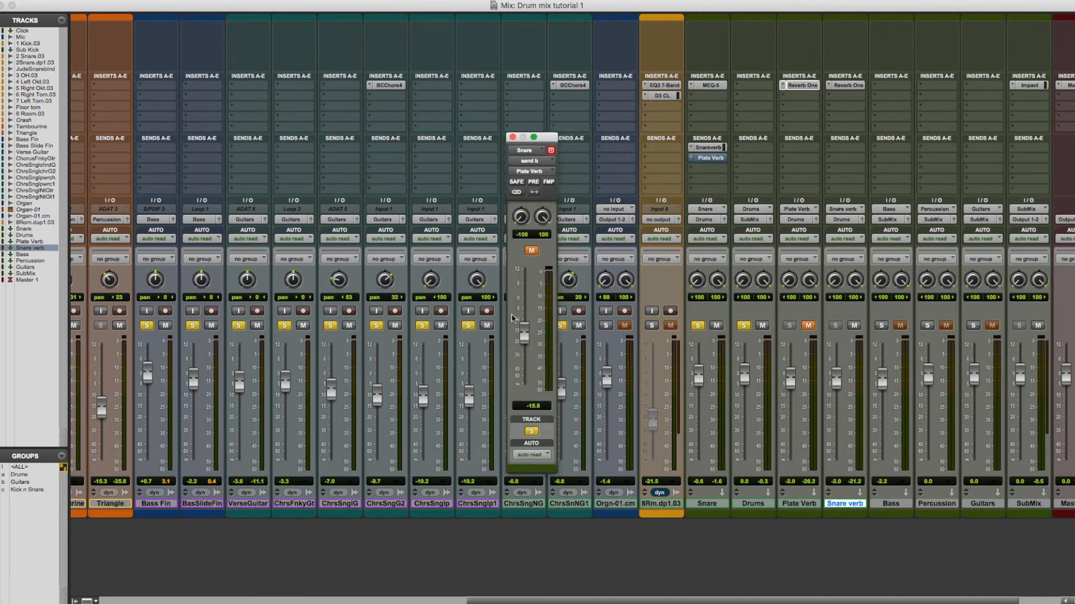
left_click_drag(539, 136, 567, 96)
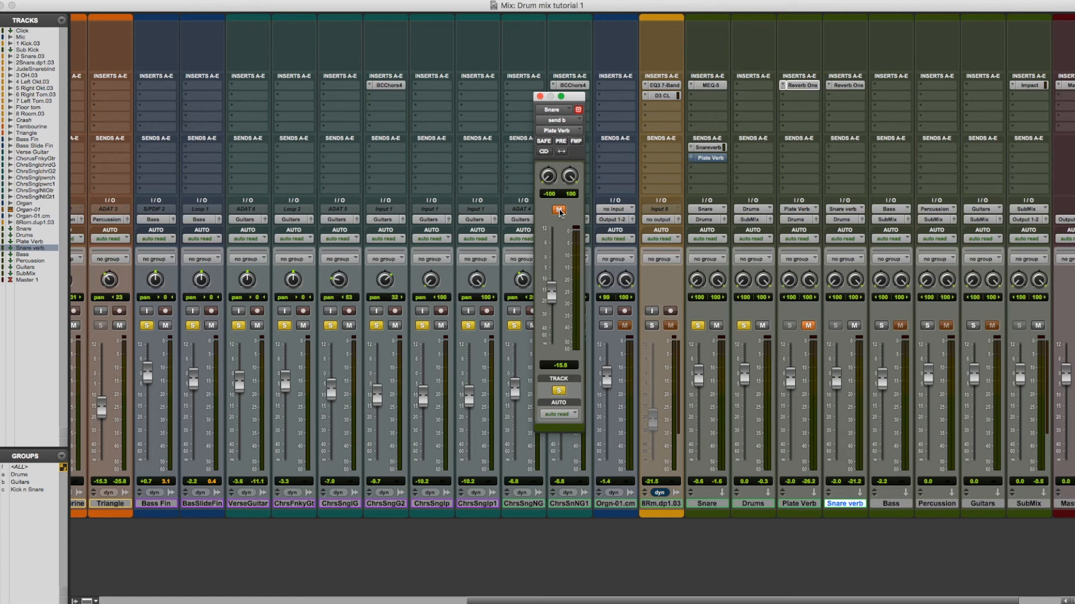
left_click(540, 97)
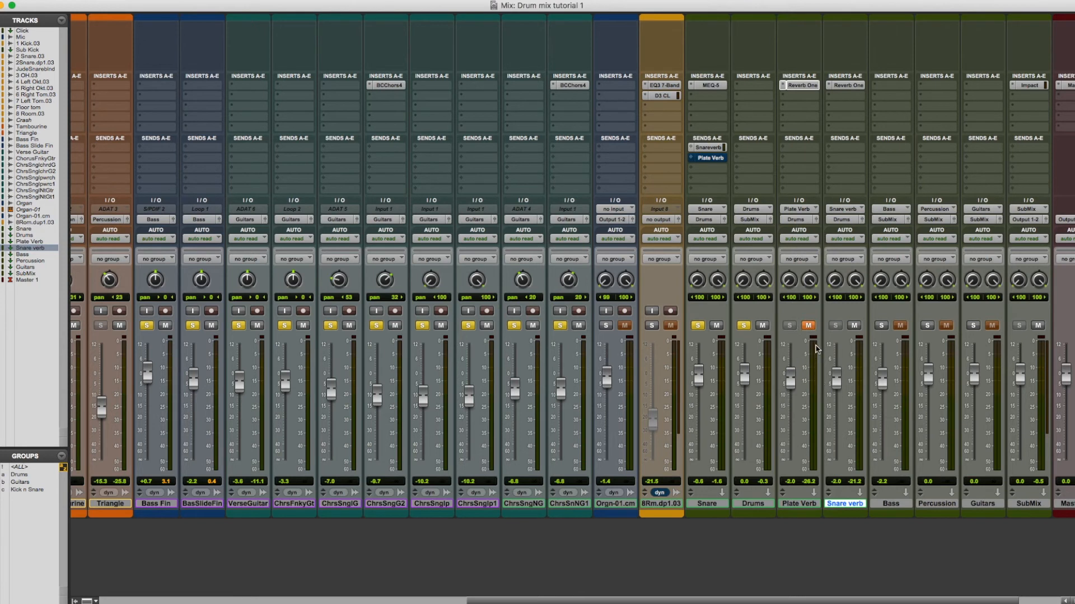
Mute the Snare verb track, and unmute the Plate Verb track and the Snare aux track's Plate Verb send
left_click(853, 325)
left_click(806, 326)
left_click(707, 158)
left_click(559, 211)
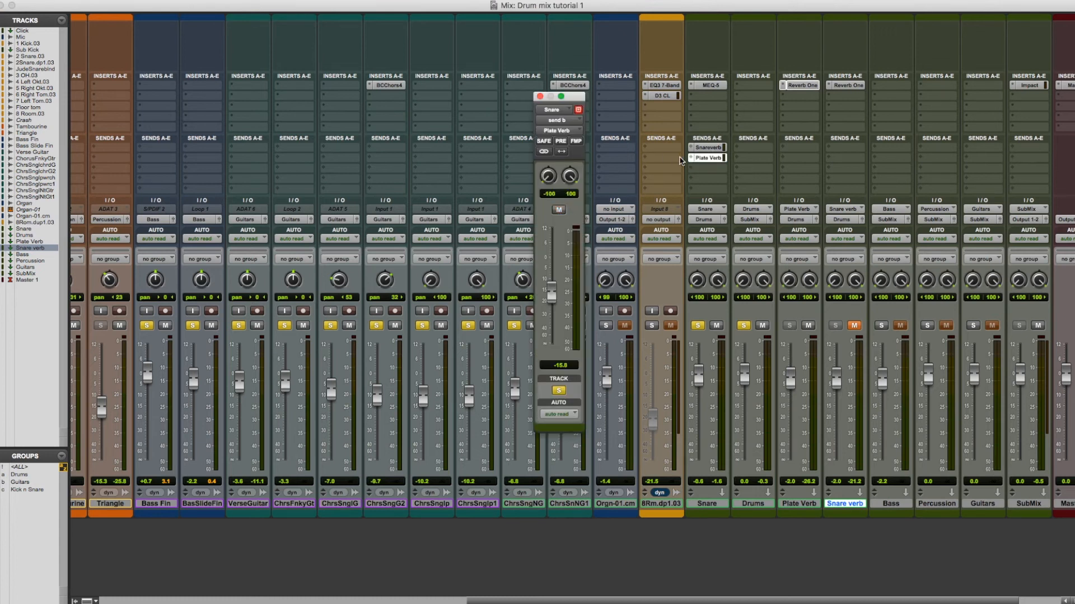
Mute the Snare aux track's Snare verb send and raise its Plate Verb send to about -14.2 dB during playback
left_click(707, 148)
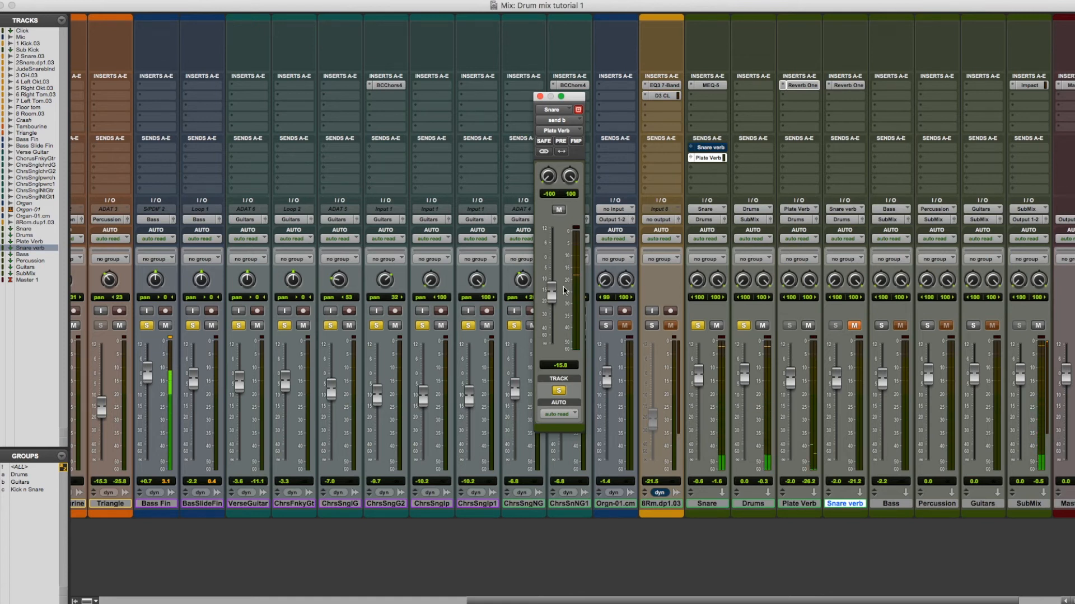
mouse_move(550, 288)
left_mouse_down()
mouse_move(552, 269)
mouse_move(556, 287)
left_mouse_up()
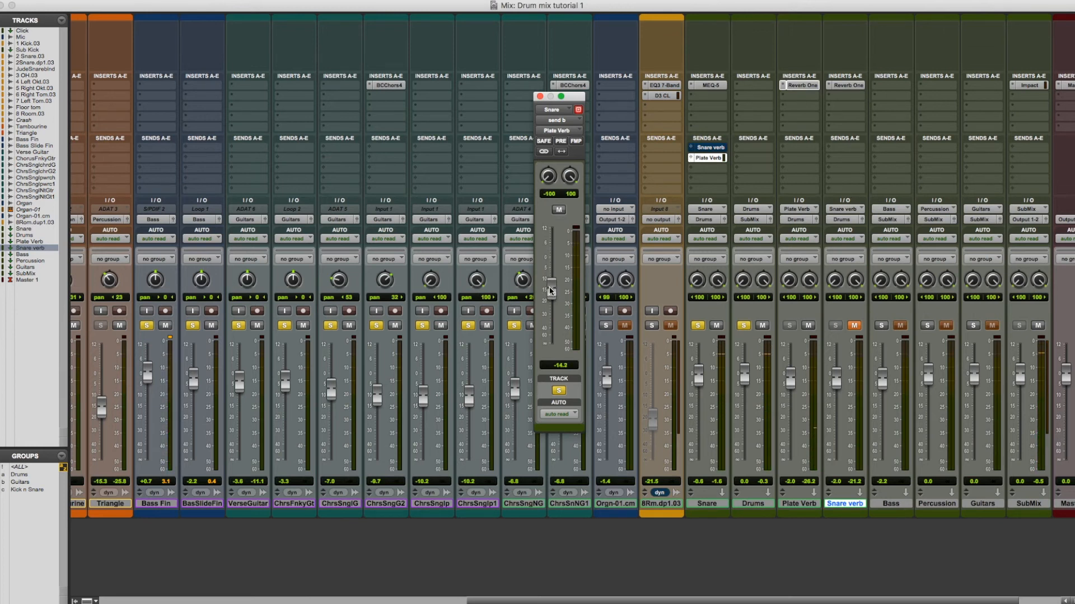
left_click_drag(552, 287, 551, 288)
Unmute the Snare verb send, and compare the snare with the Snare verb track muted and unmuted, leaving it unmuted
left_click(711, 148)
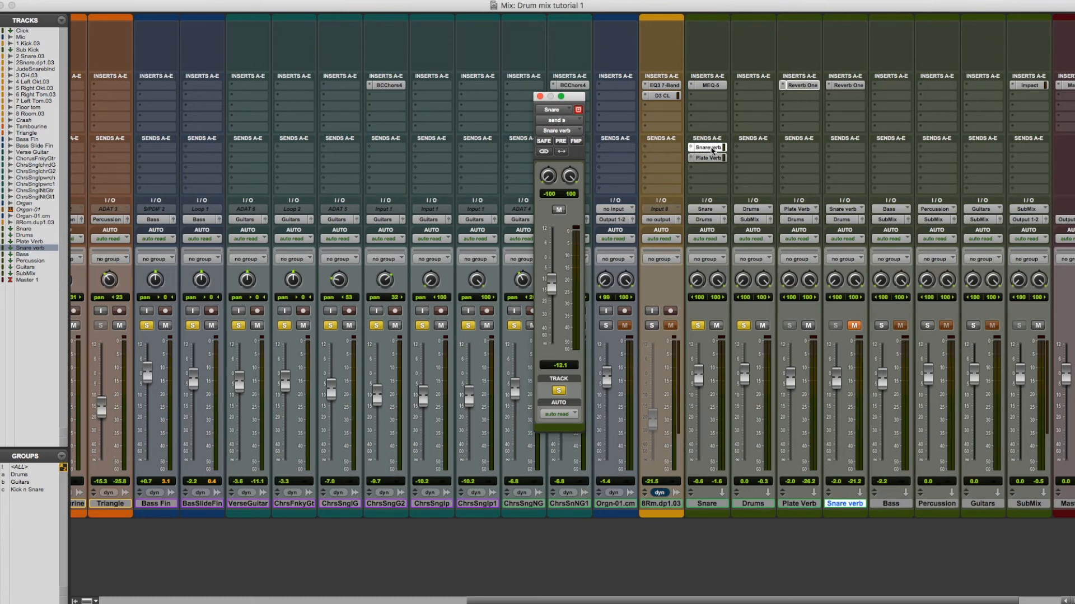
left_click(853, 325)
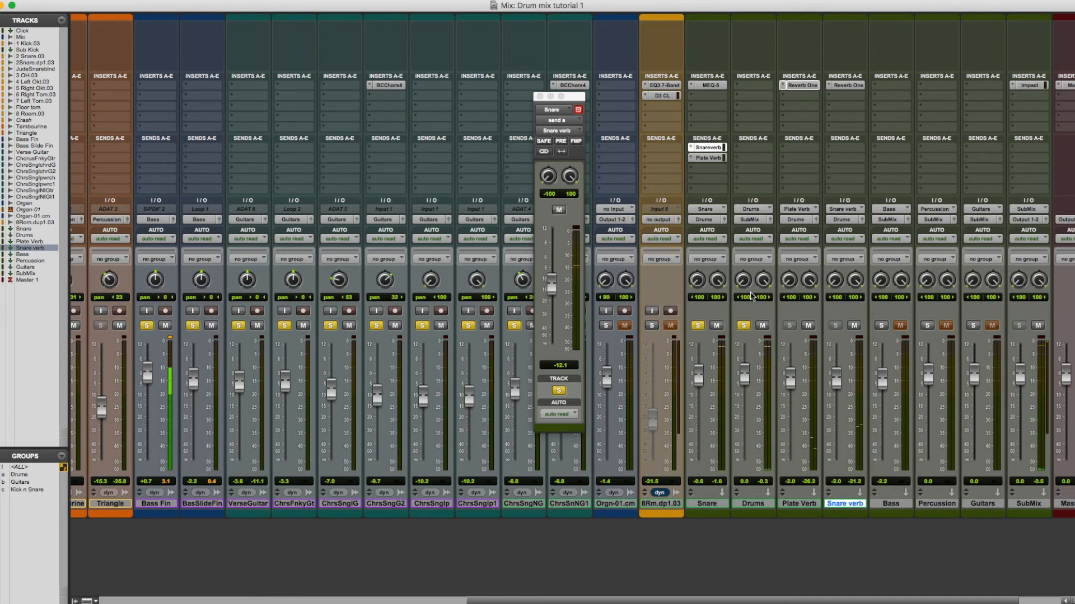
left_click(853, 326)
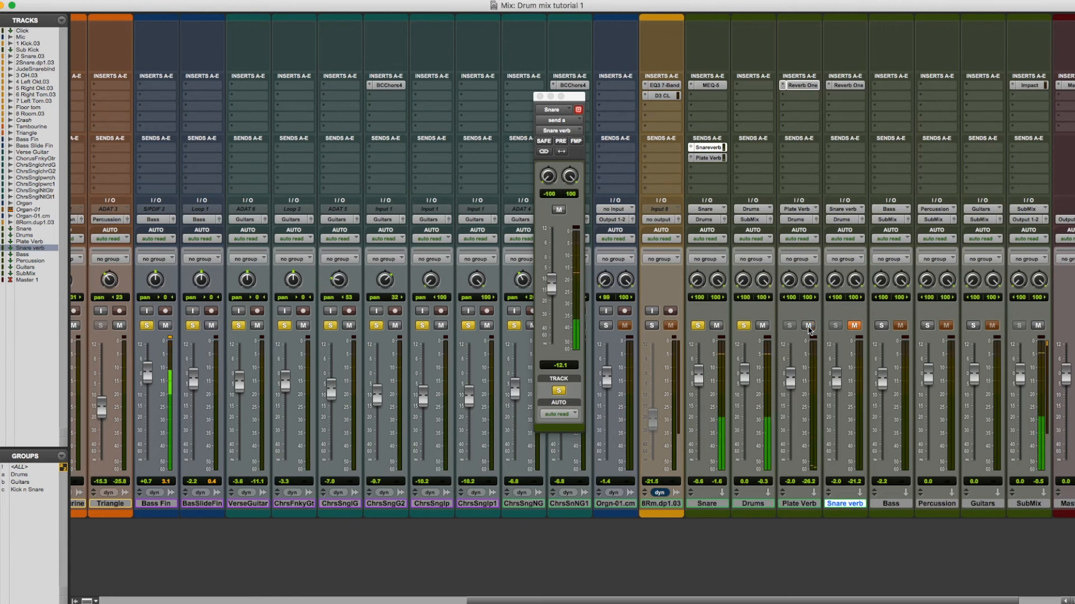
left_click(853, 326)
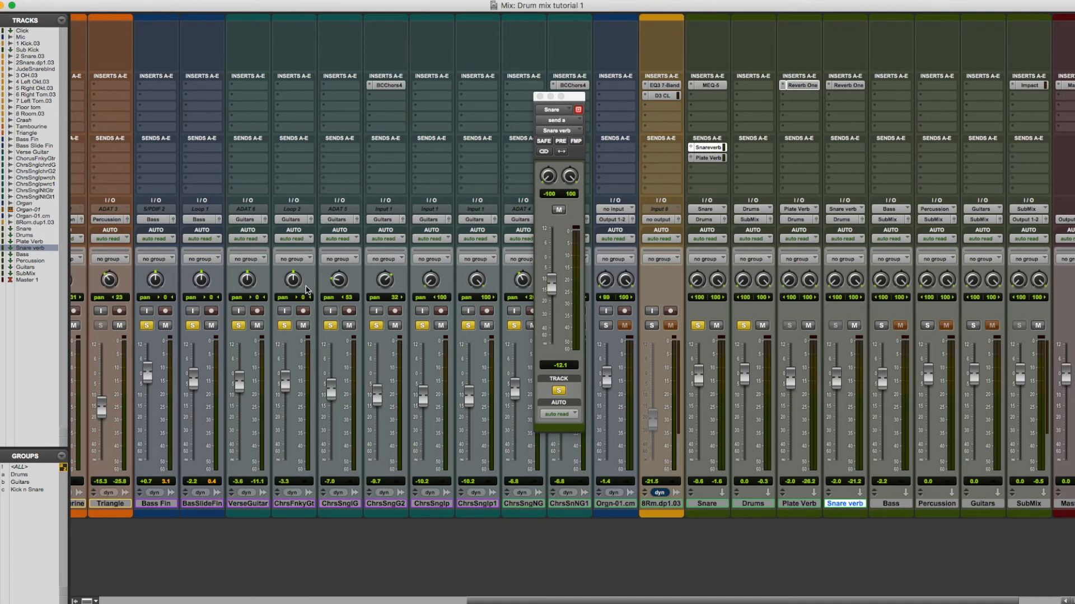
scroll(307, 286, "left", 10)
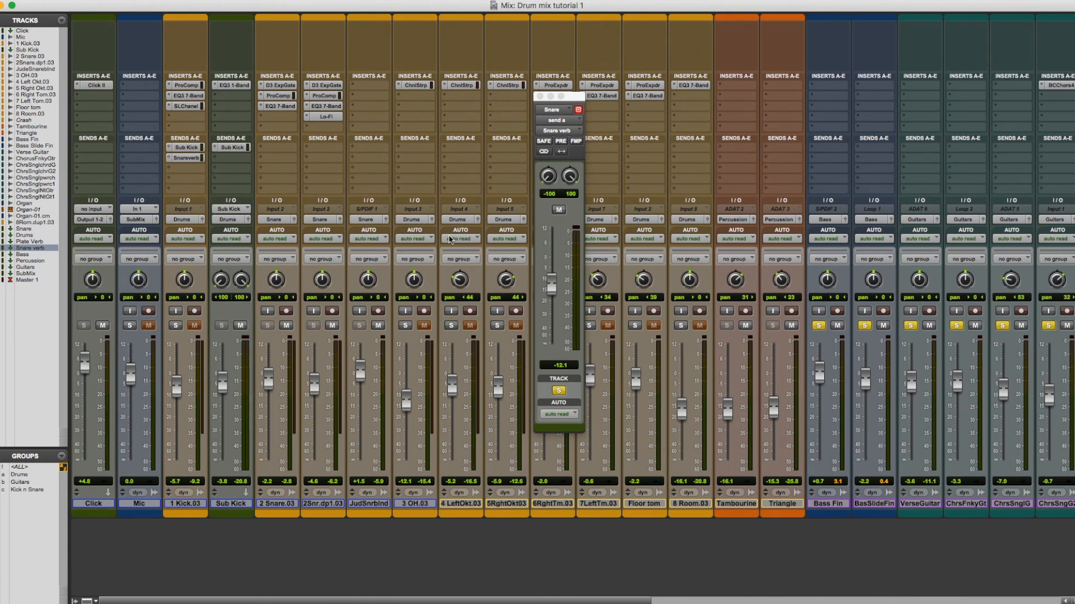
scroll(449, 239, "right", 15)
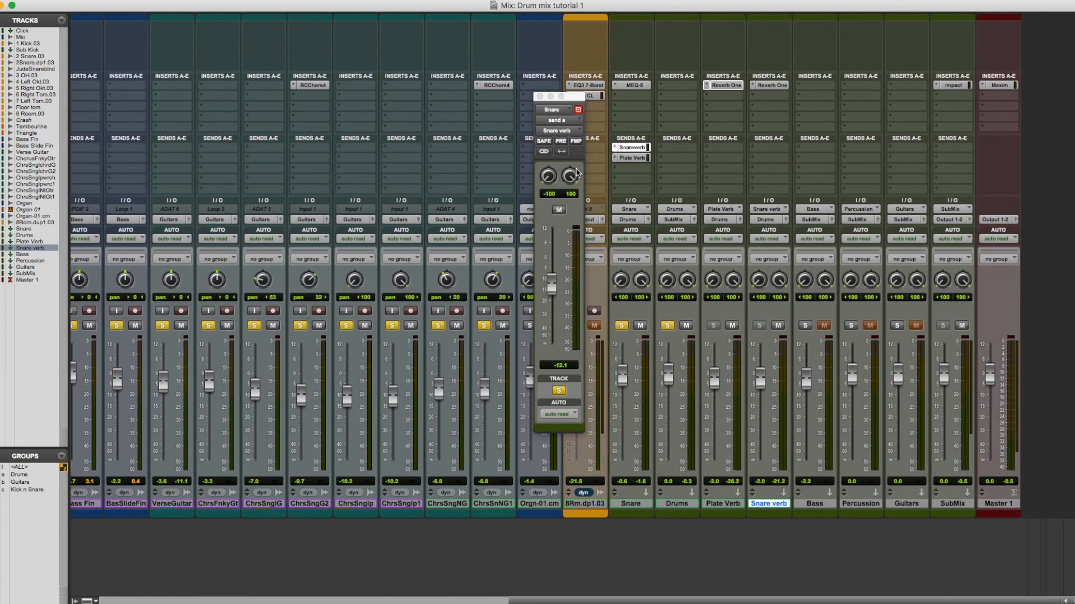
left_click_drag(562, 101, 560, 97)
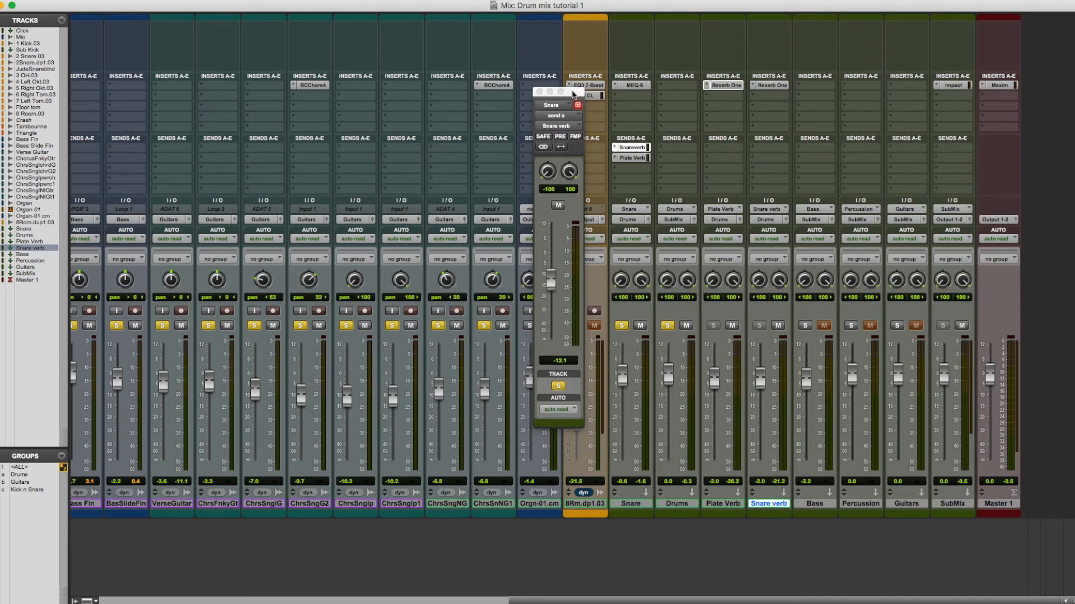
left_click_drag(574, 94, 582, 94)
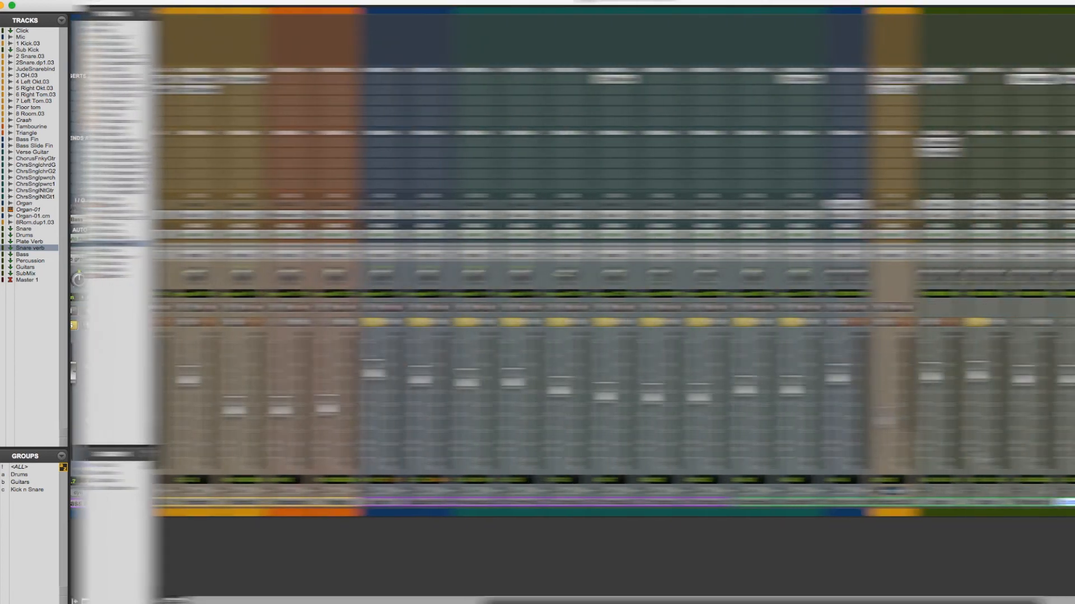
scroll(887, 457, "right", 1)
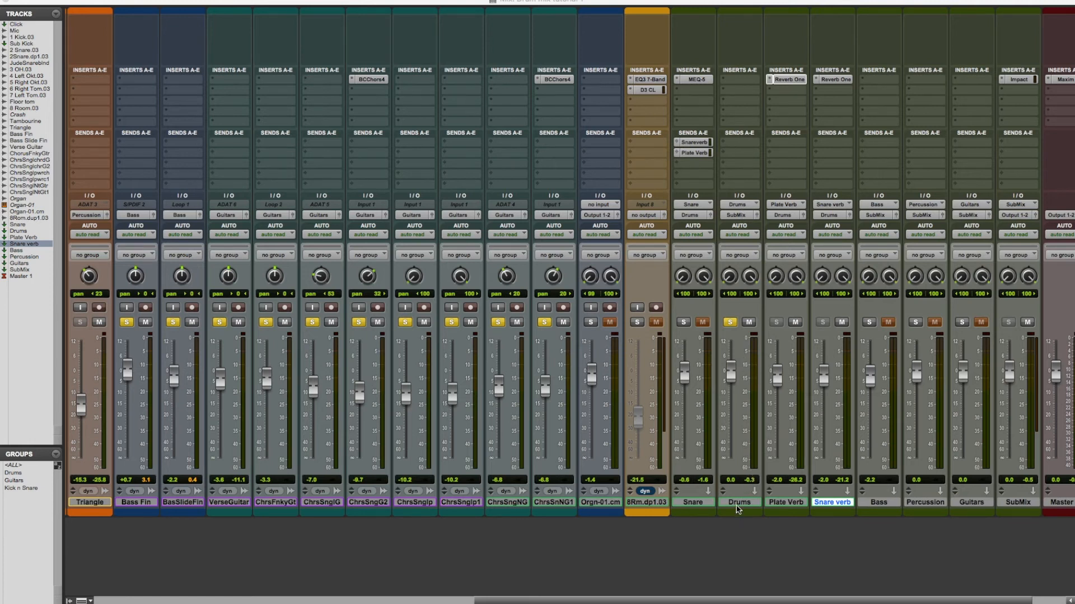
Play the soloed 3 OH.03 overhead track and ride its fader up and back down to balance its level
scroll(714, 531, "left", 10)
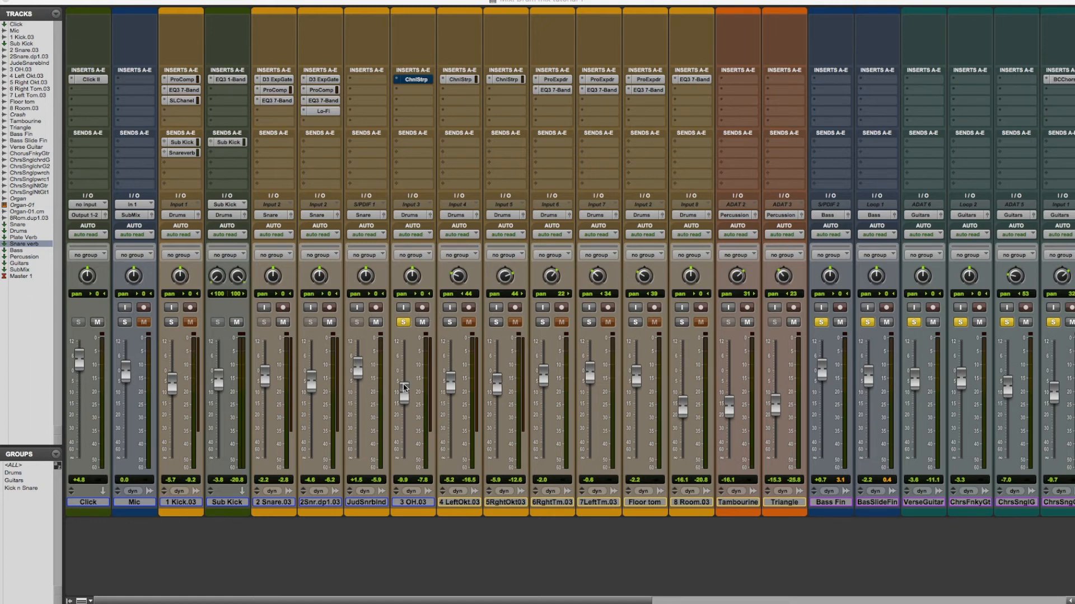
left_click(443, 553)
key("space")
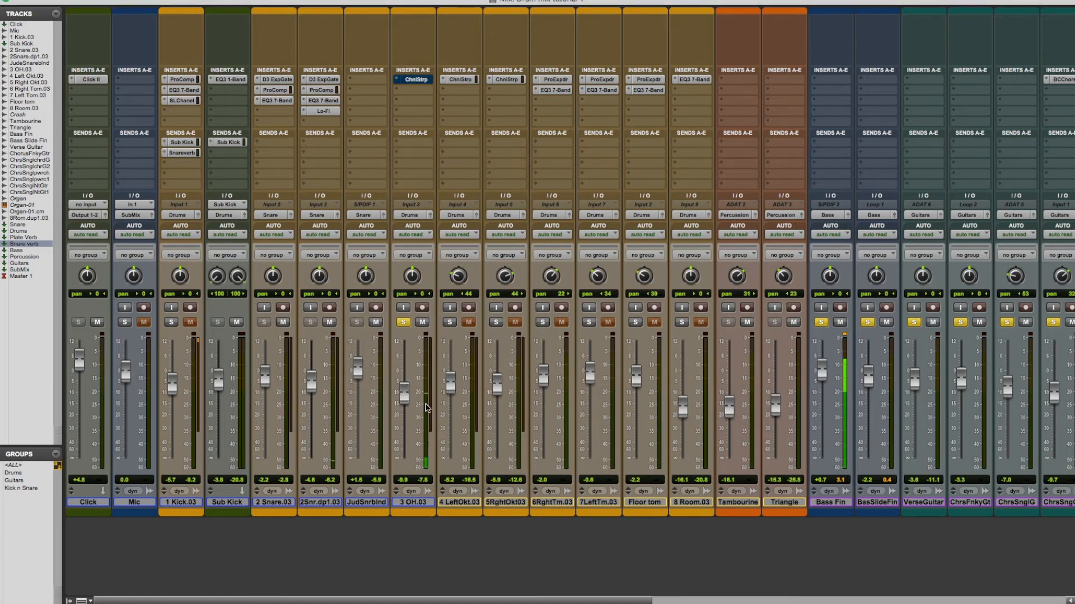
left_click_drag(406, 394, 405, 375)
left_click_drag(406, 375, 403, 400)
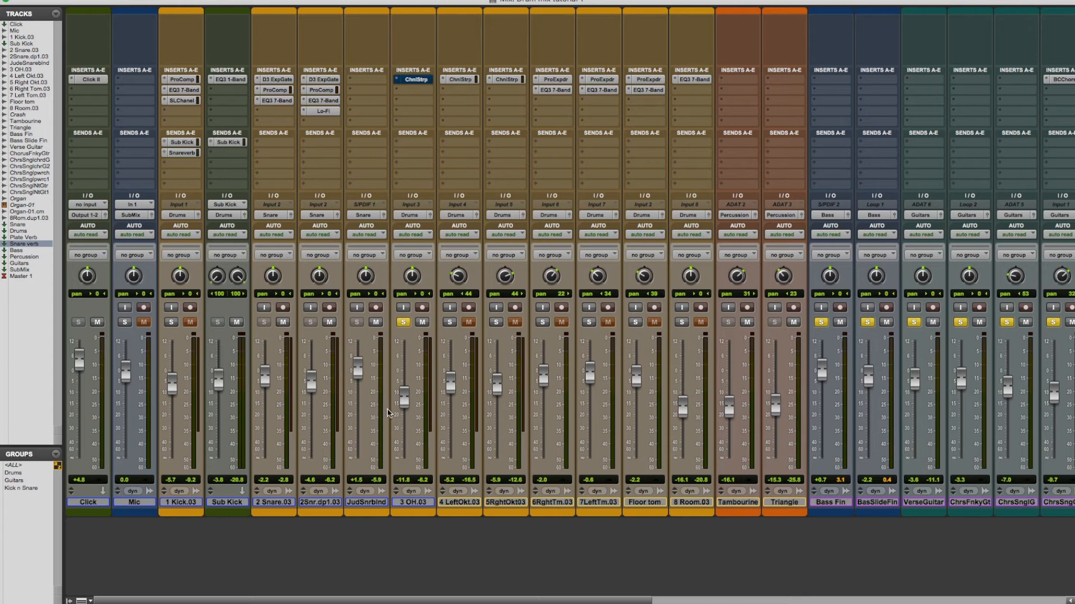
left_click_drag(403, 400, 404, 398)
left_click_drag(404, 402, 405, 401)
left_click_drag(404, 397, 404, 396)
Open the 3 OH.03 track's Channel Strip, take it out of bypass and select its high-pass filter
left_click(407, 81)
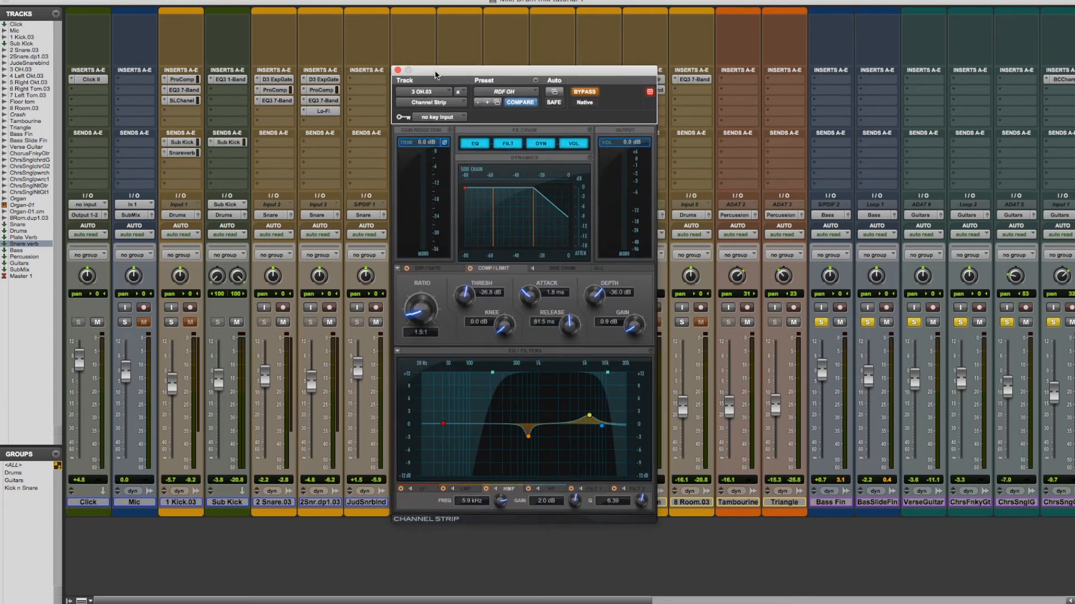
left_click(581, 94)
left_click_drag(517, 73, 514, 65)
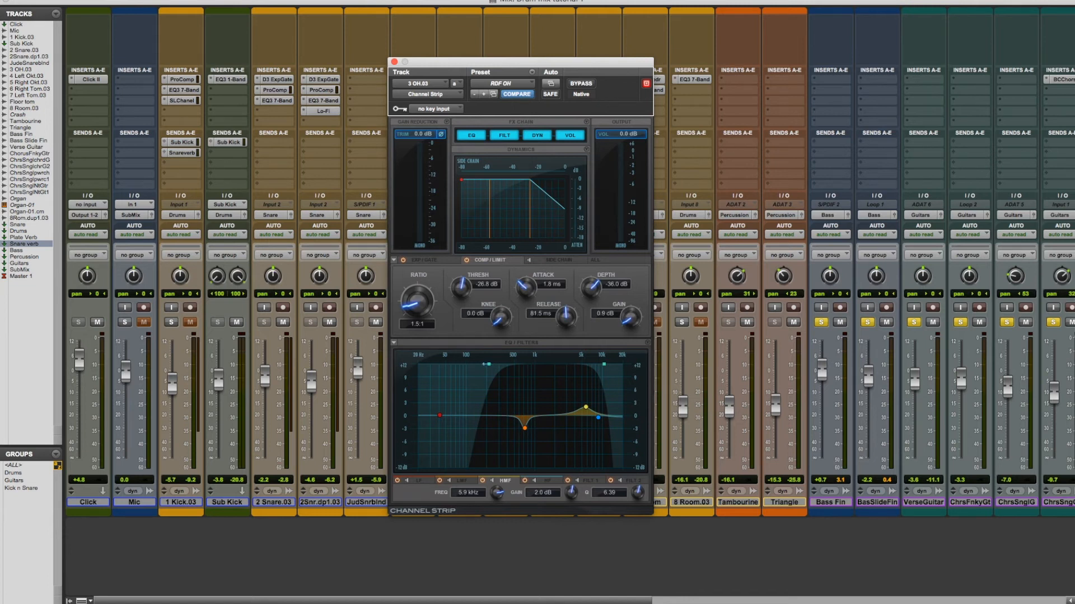
left_click(489, 365)
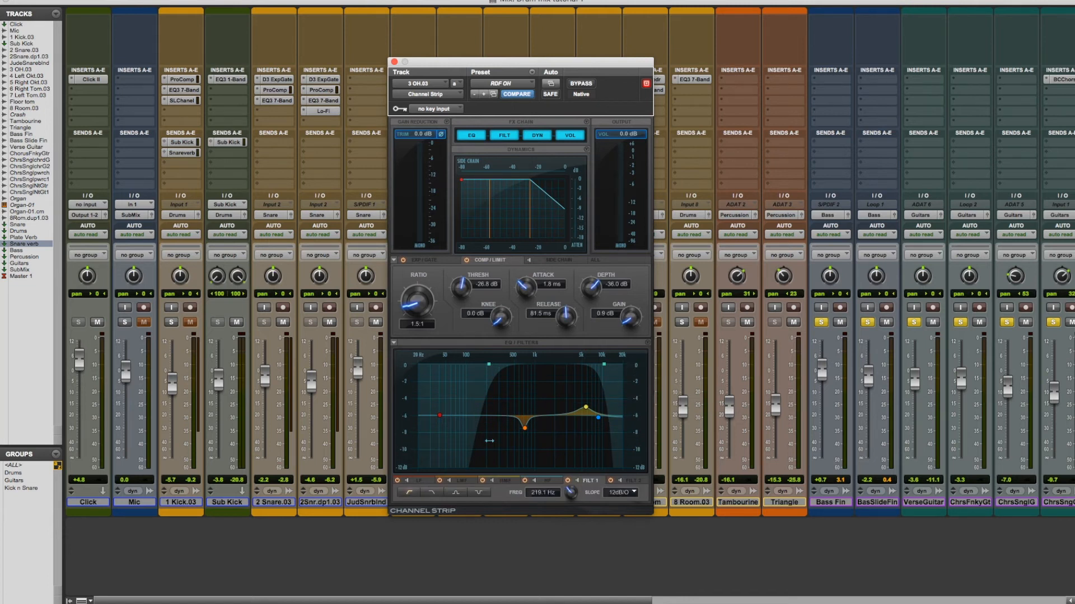
Set the 3 OH.03 Channel Strip's narrow mid cut to -4.1 dB at 742 Hz and its high-pass filter to 223.5 Hz
left_click(524, 428)
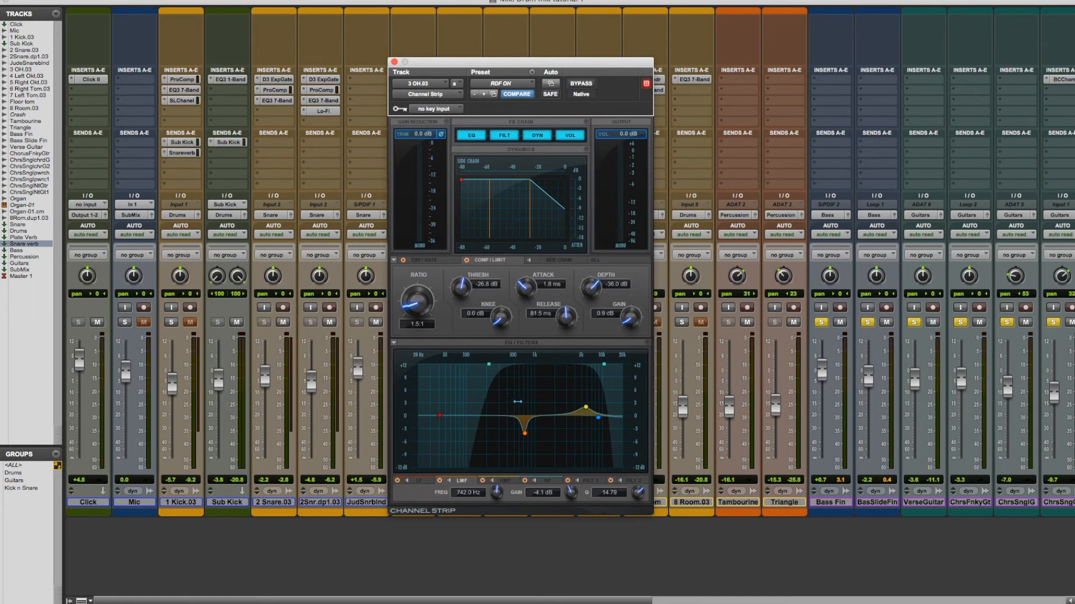
left_click(488, 364)
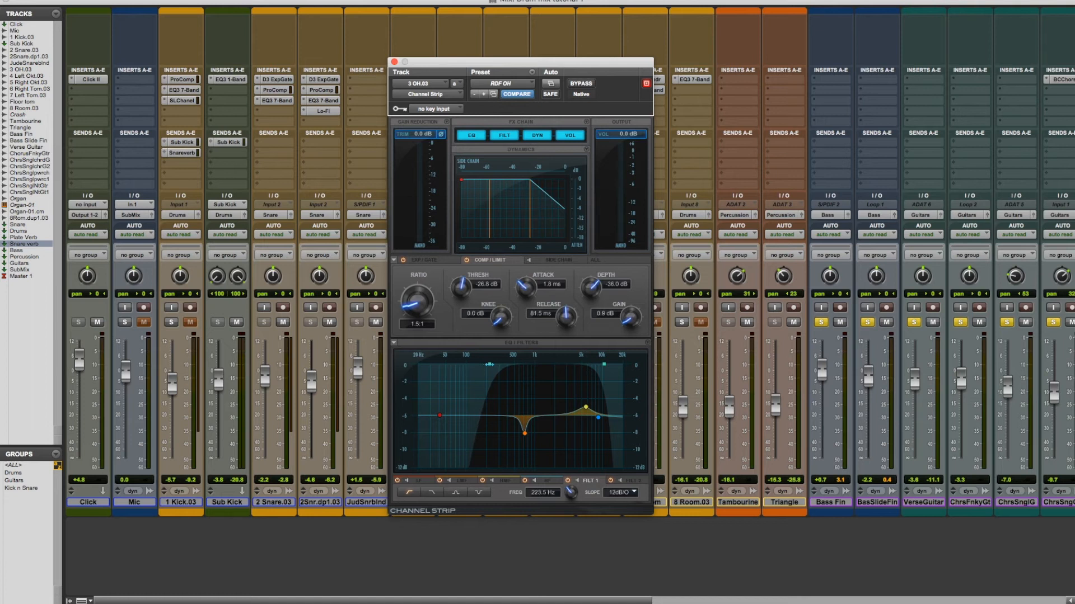
left_click(525, 433)
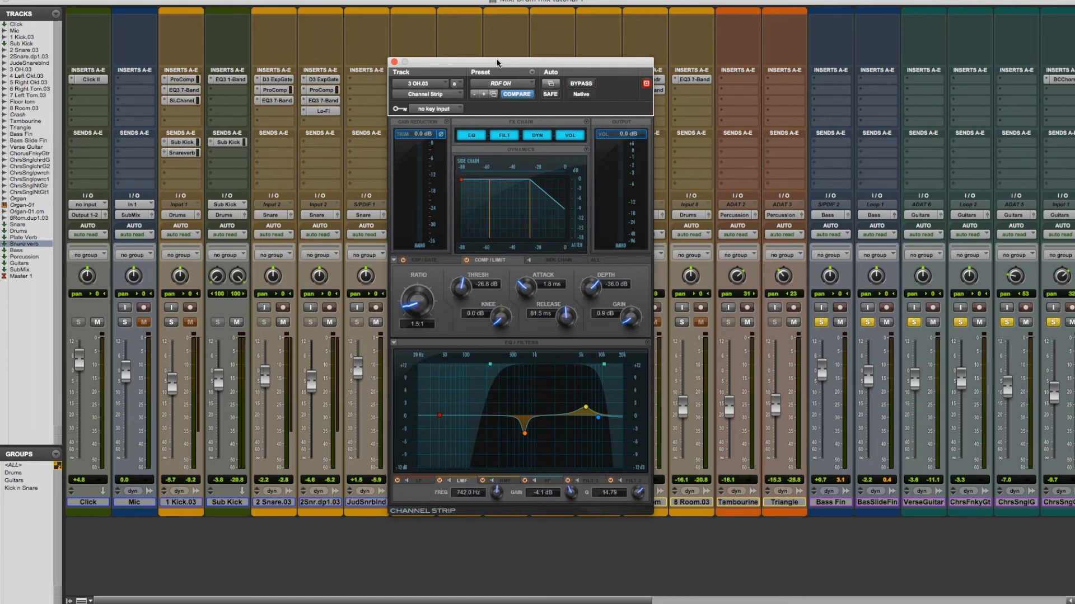
Reposition the Channel Strip window, review the overhead's low-pass filter and compressor settings, and close the plug-in
left_click_drag(497, 63, 629, 67)
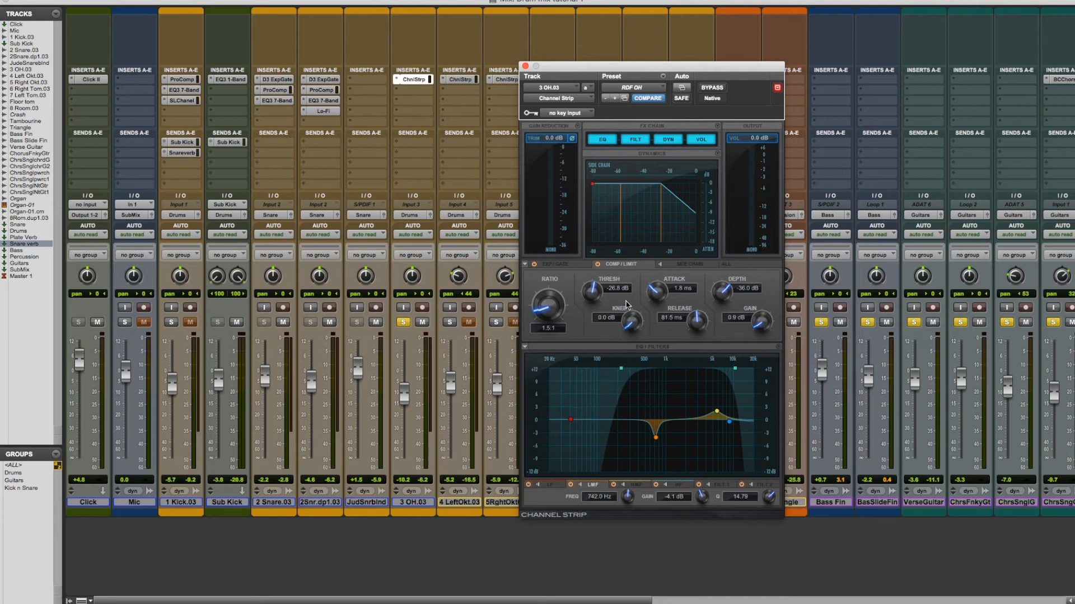
left_click_drag(594, 67, 549, 75)
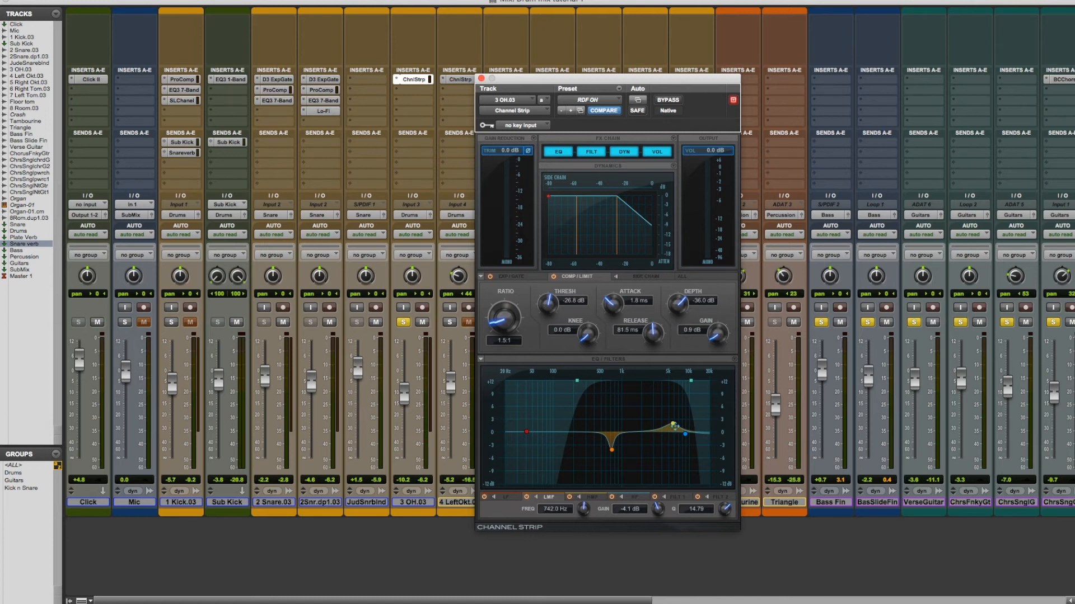
left_click(690, 380)
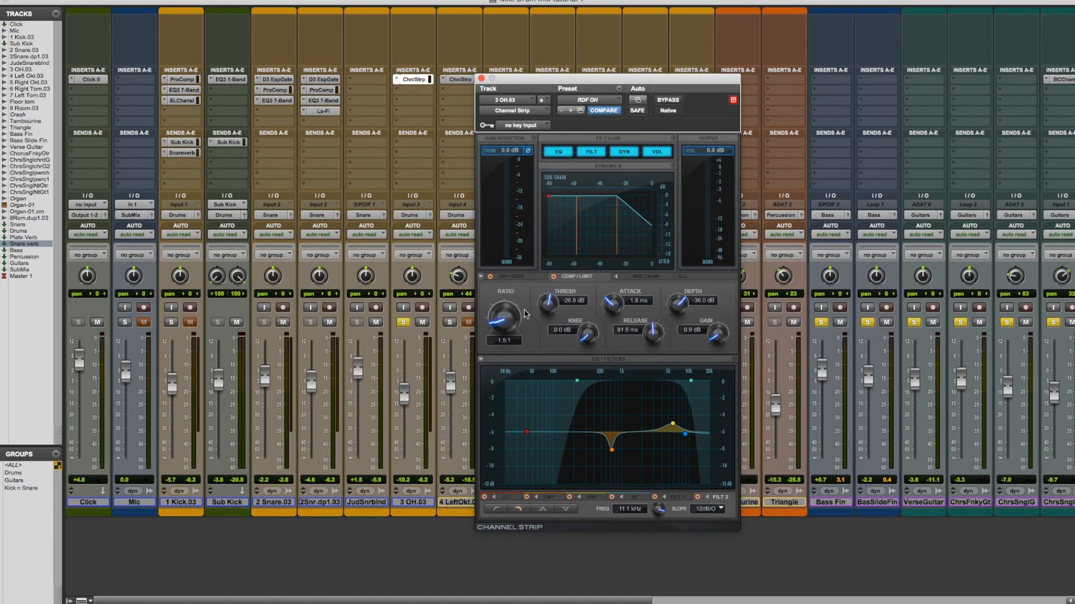
left_click_drag(581, 85, 588, 60)
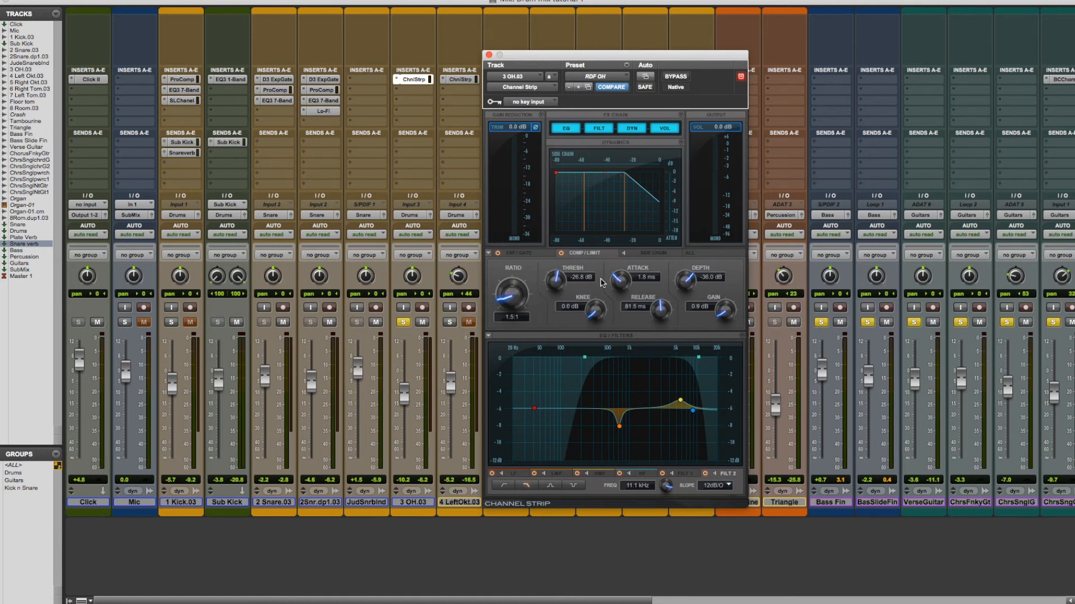
left_click(490, 55)
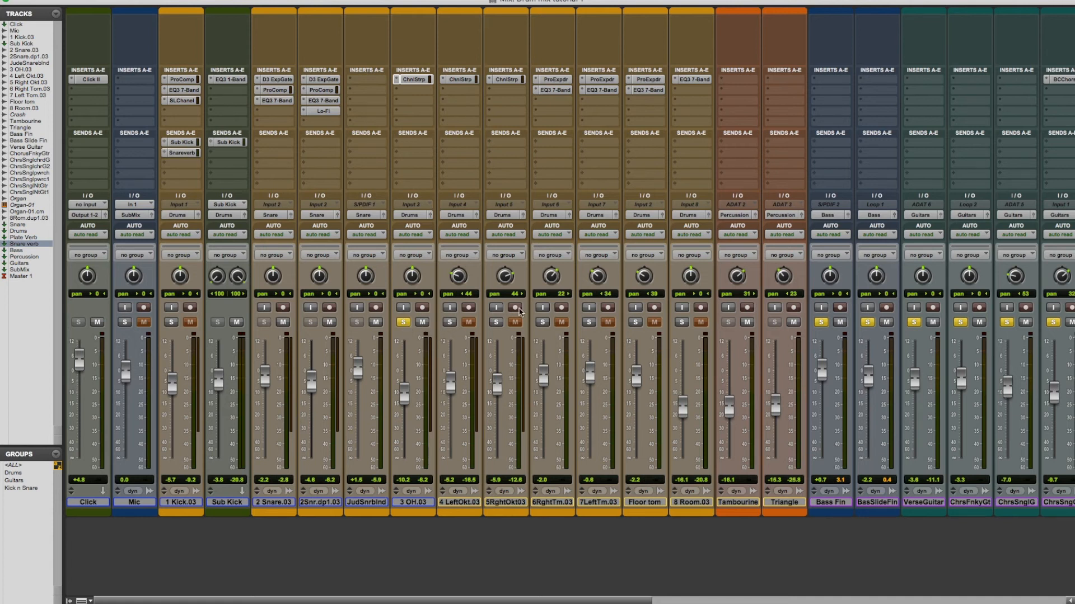
Inspect the Channel Strip settings on the 4 Left Okt.03 and 5 Right Okt.03 tracks, closing each plug-in window
left_click(459, 82)
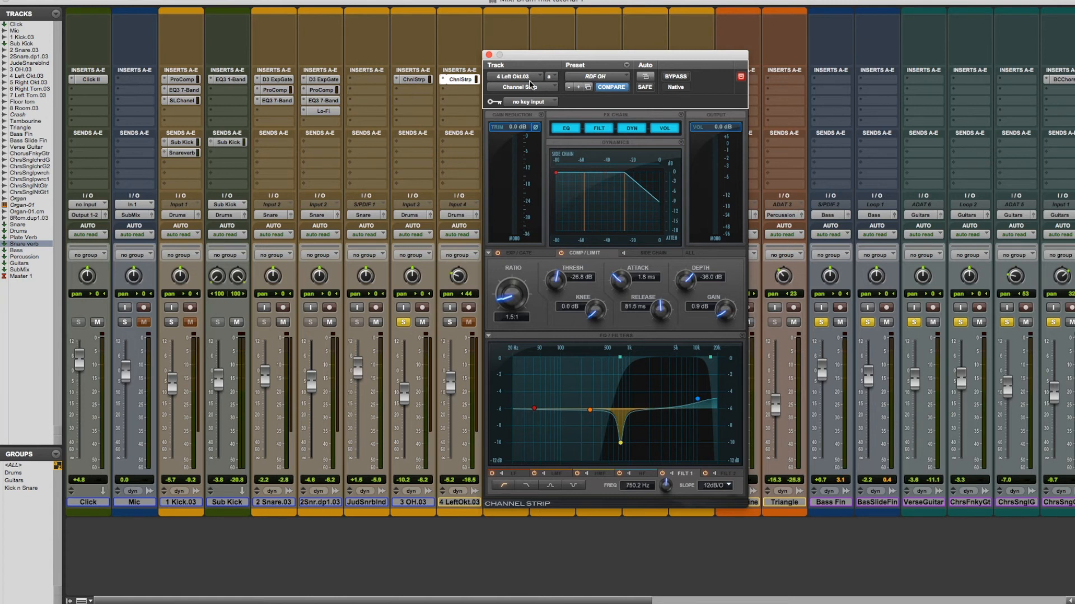
left_click(489, 55)
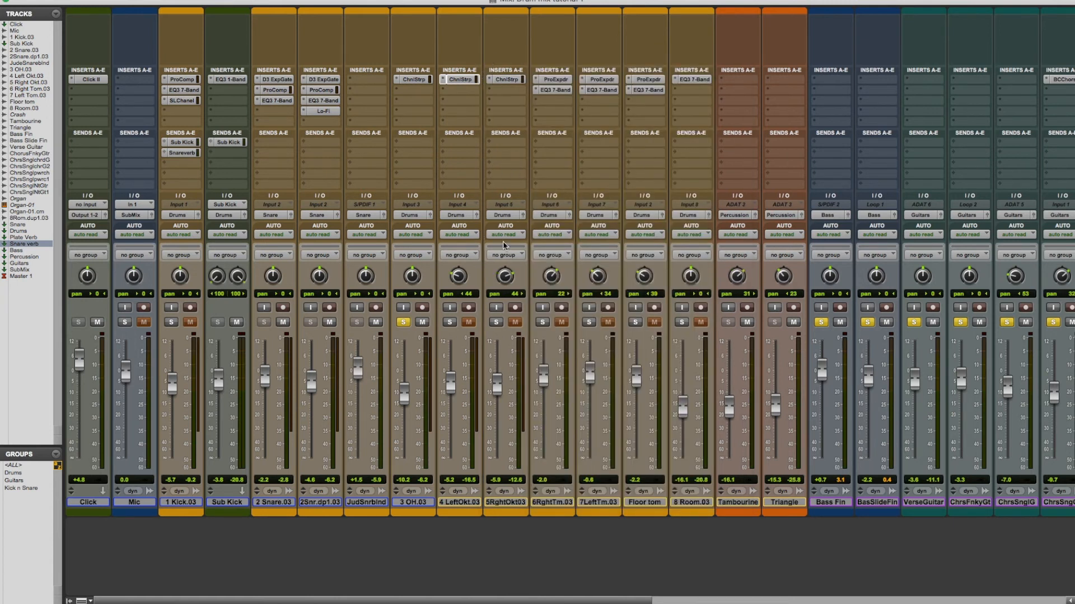
left_click(501, 79)
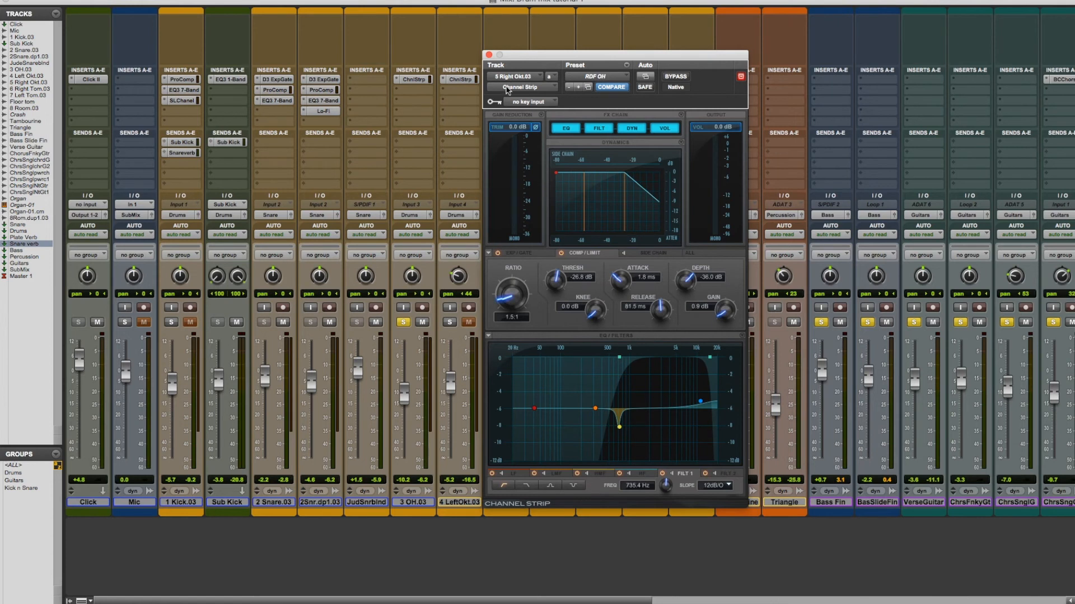
left_click(489, 55)
Solo both Okt overhead tracks in place of 3 OH.03, and listen to each alone during playback, leaving both soloed
left_click_drag(447, 325, 493, 325)
left_click(406, 323)
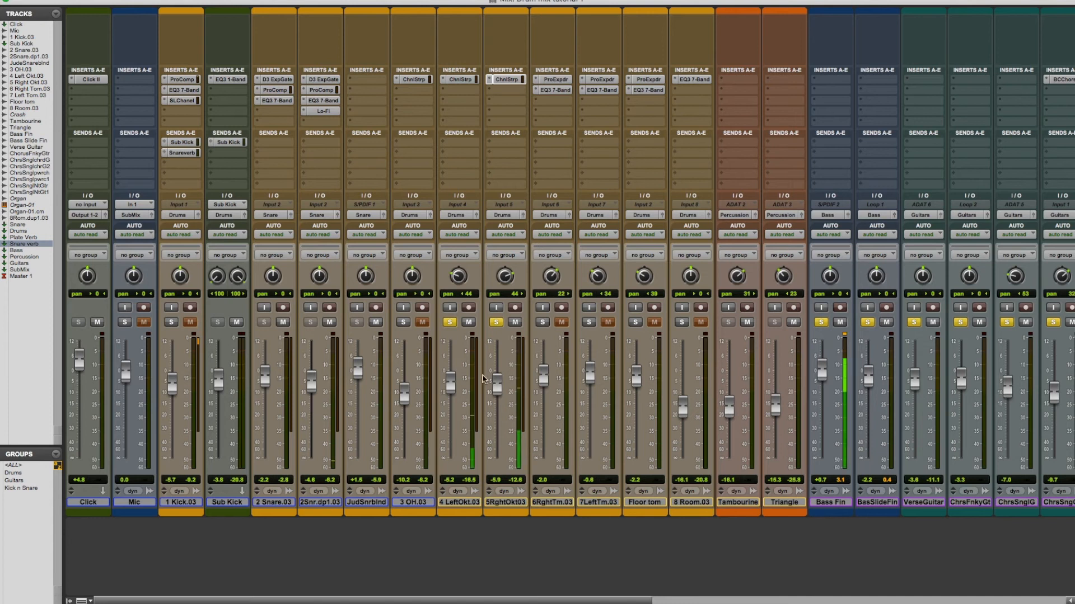
left_click(450, 323)
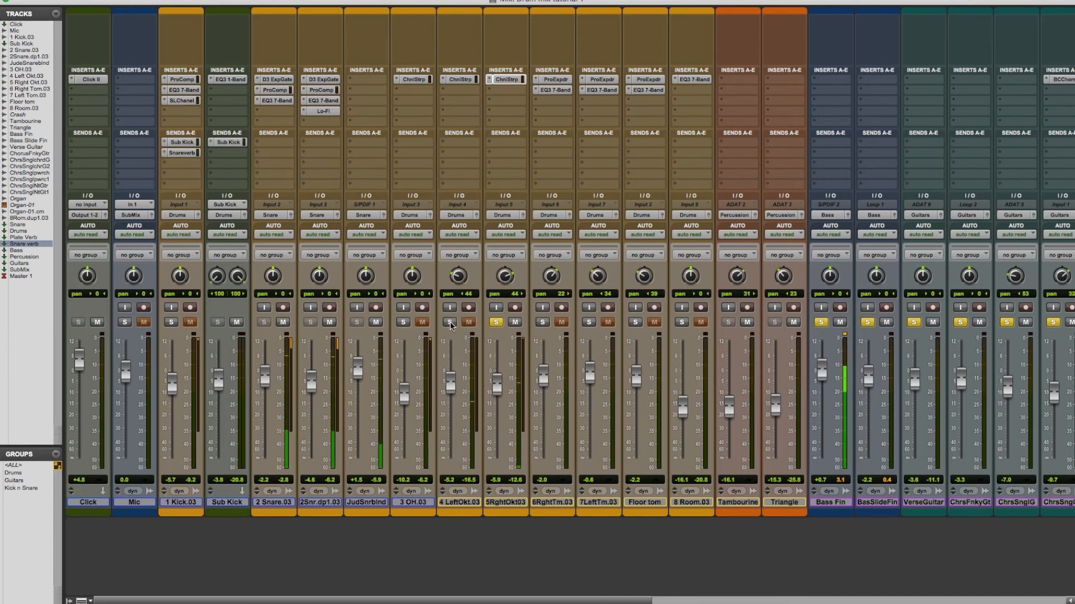
left_click(450, 323)
left_click(495, 323)
left_click(495, 323)
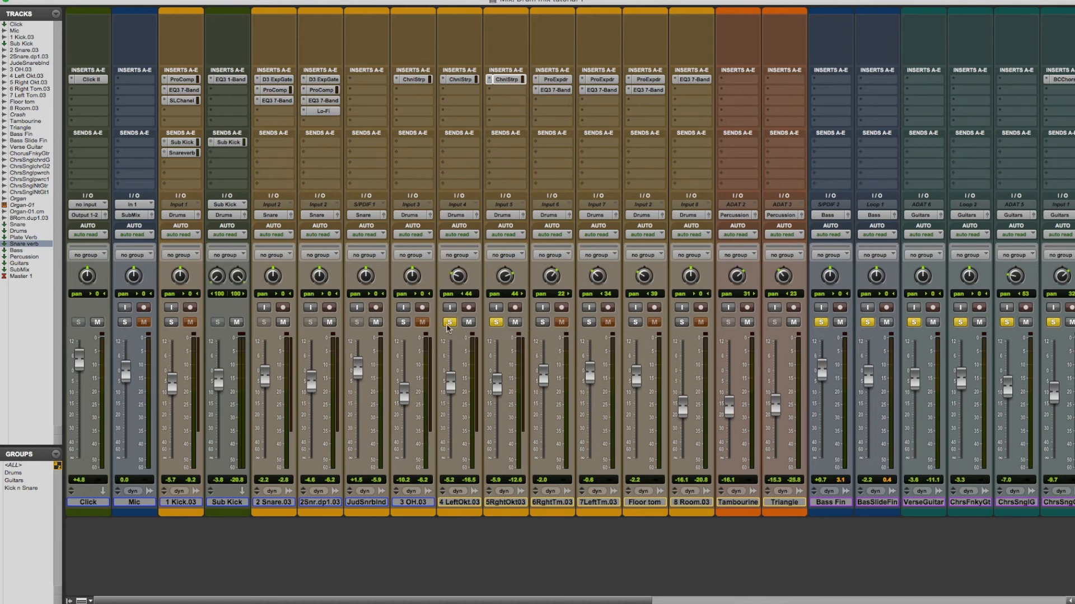
Add the 3 OH.03, 1 Kick.03 and Snare aux tracks to the solo and play them with the Okt overheads
left_click(402, 323)
left_click(172, 324)
scroll(804, 349, "right", 10)
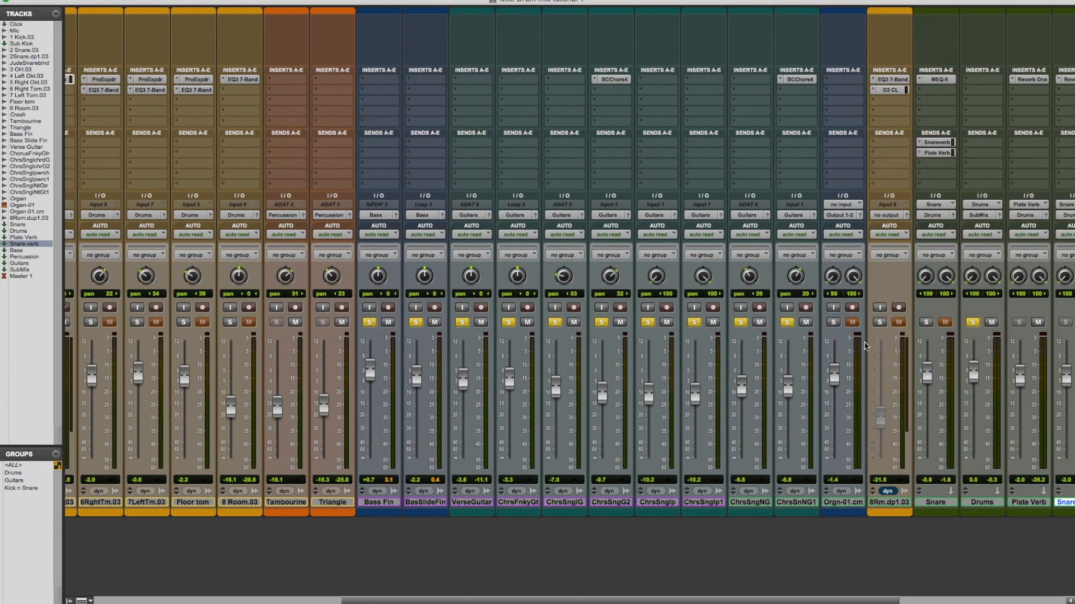
scroll(866, 346, "right", 1)
left_click(913, 323)
scroll(728, 349, "left", 1)
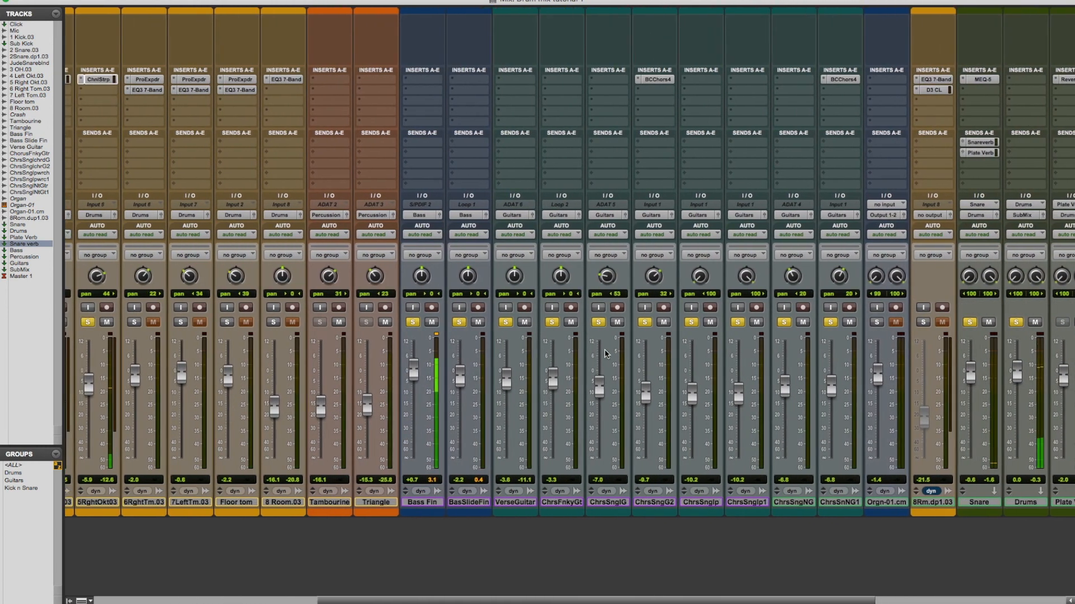
scroll(560, 351, "left", 3)
scroll(559, 351, "left", 3)
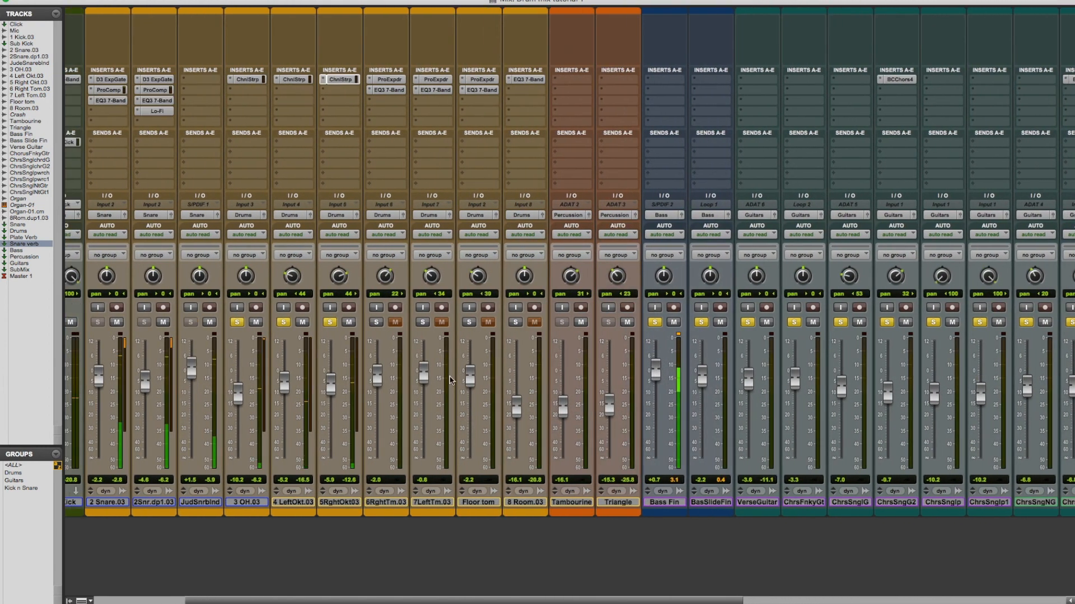
scroll(389, 390, "left", 1)
scroll(388, 390, "left", 2)
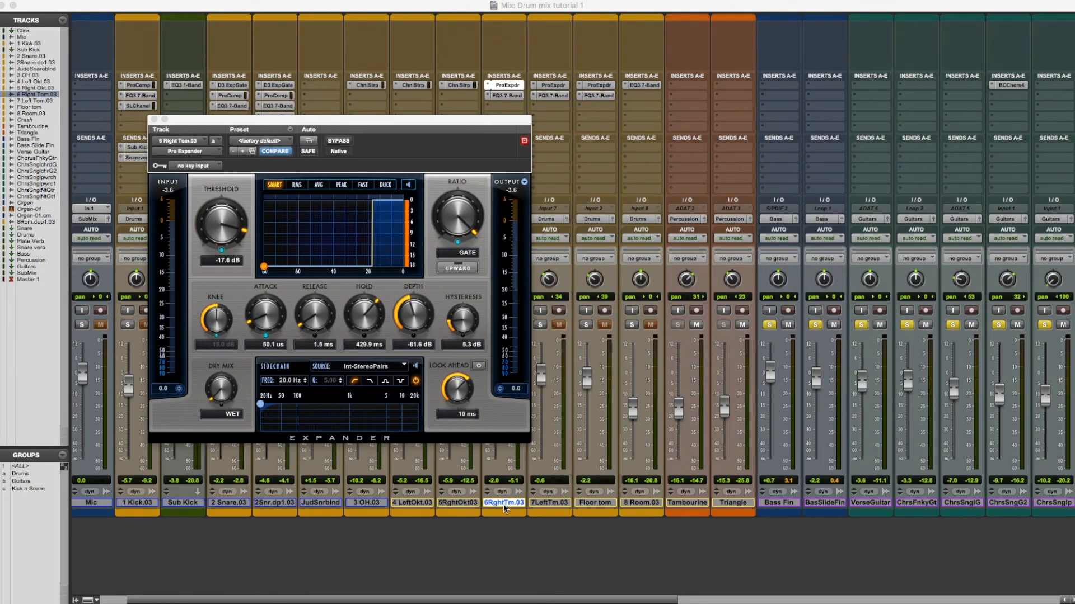
Examine the Pro Expander gate settings on the 6 Right Tom.03 track, and move the plug-in window clear of the drum faders
left_click_drag(419, 121, 539, 109)
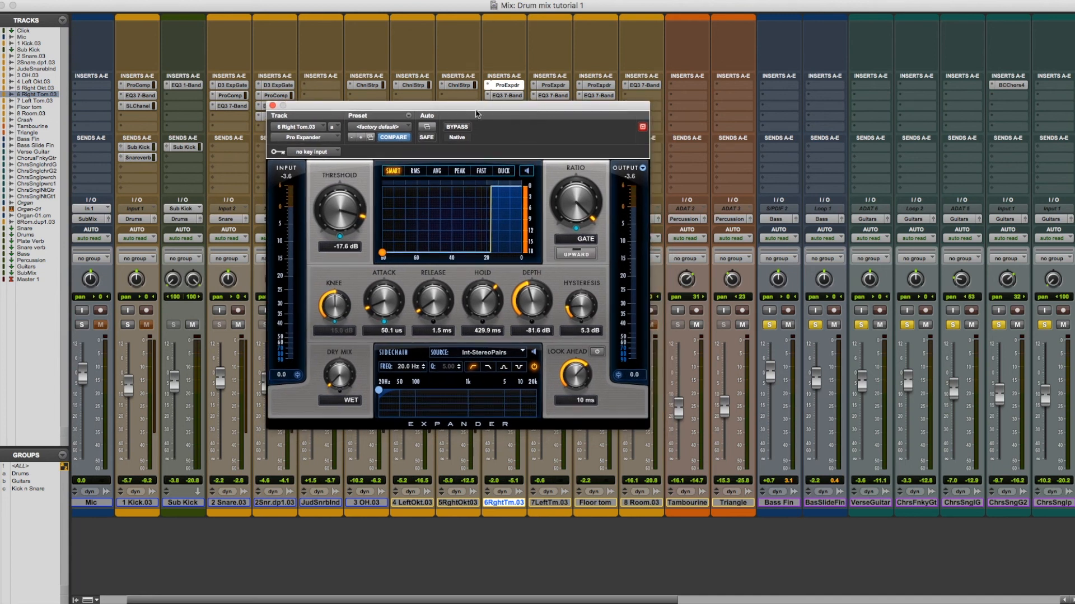
left_click_drag(439, 110, 437, 108)
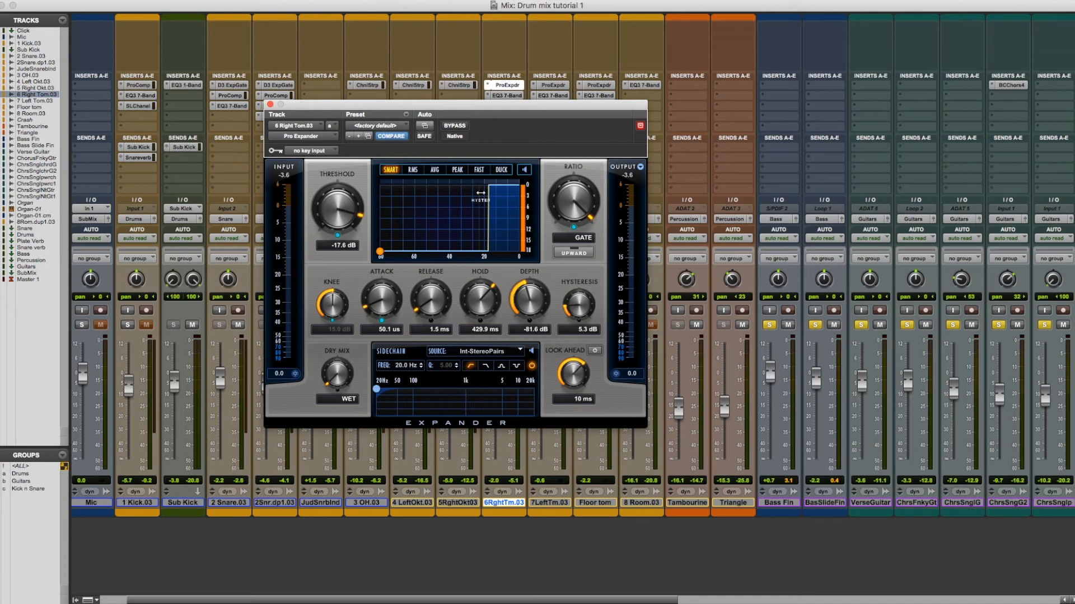
left_click_drag(441, 108, 433, 111)
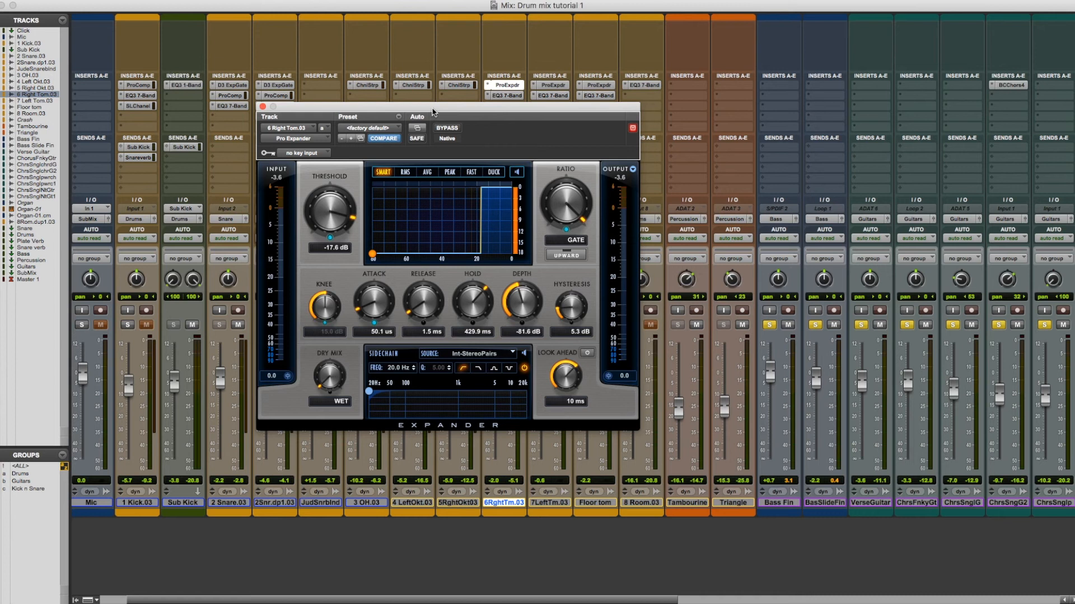
left_click_drag(430, 108, 429, 108)
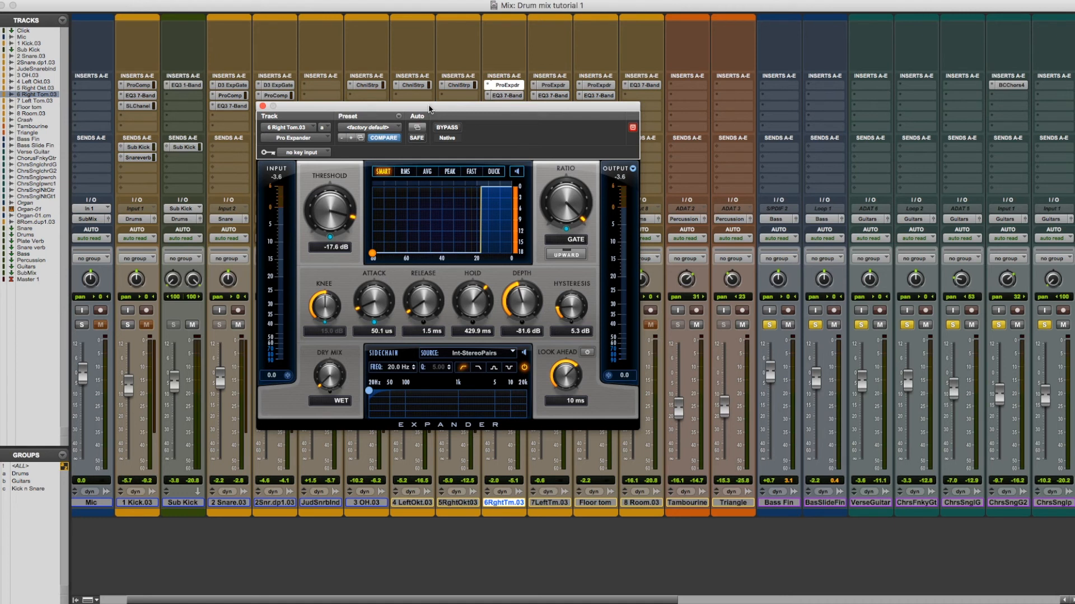
left_click_drag(430, 109, 703, 167)
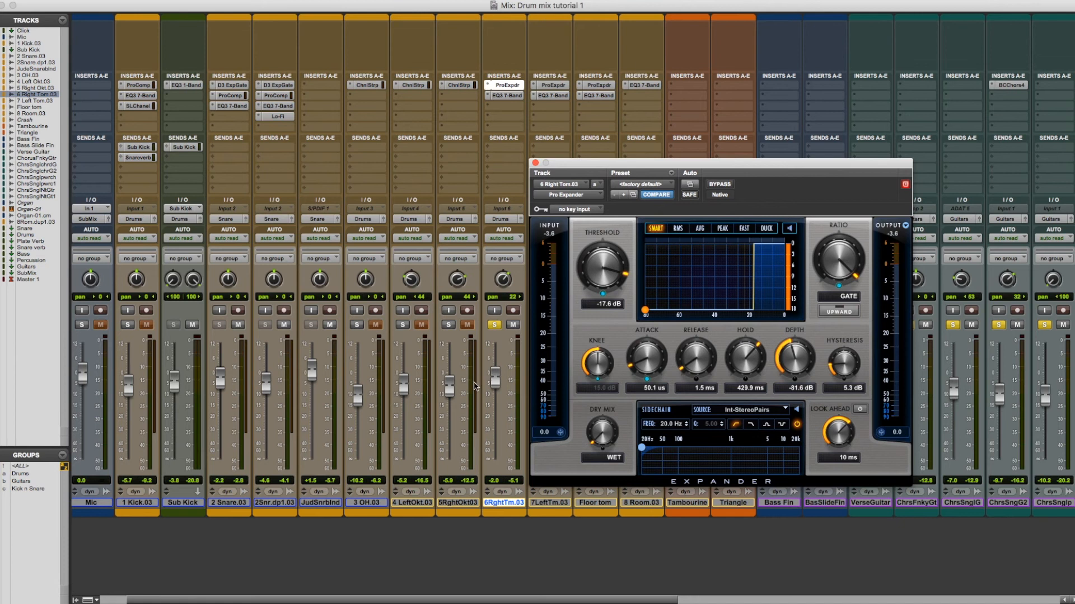
Play the soloed 6 Right Tom.03 track and compare its Pro Expander bypassed and active, leaving it active
left_click_drag(618, 163, 451, 123)
key("space")
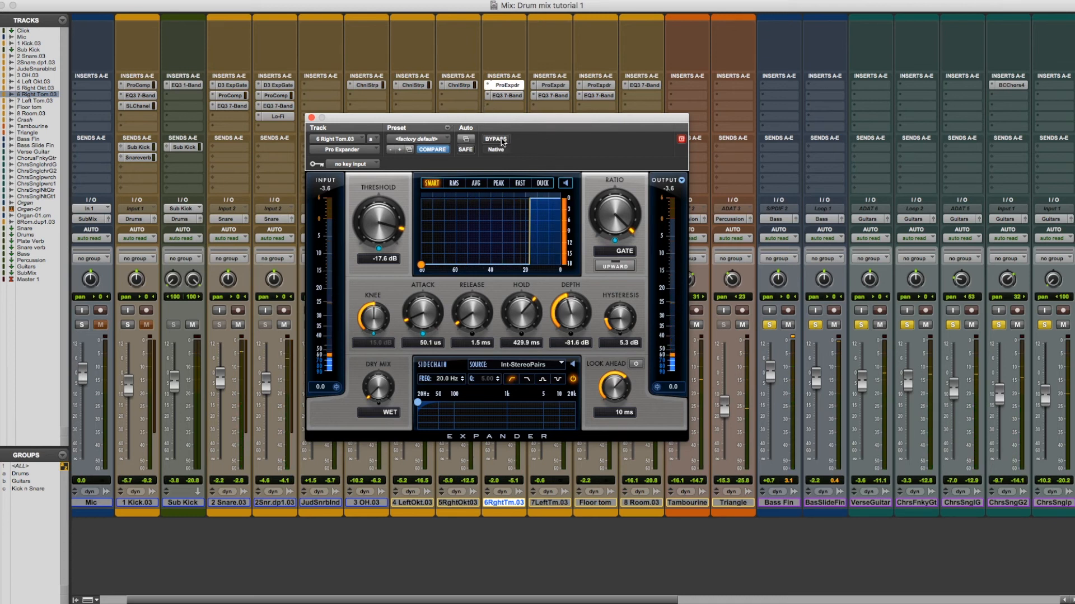
left_click(498, 140)
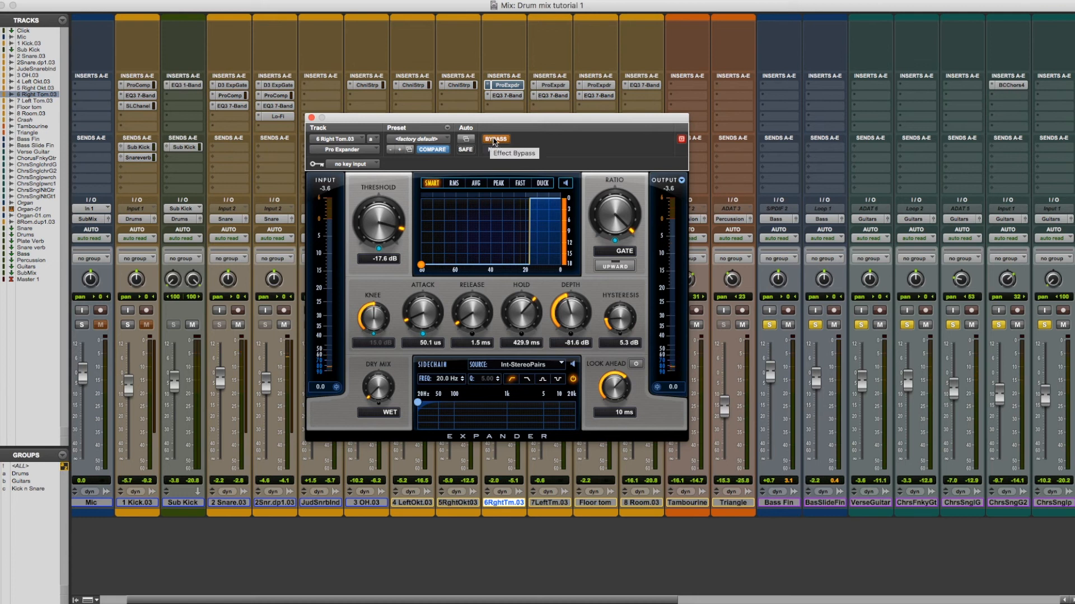
left_click(495, 140)
Open the 6 Right Tom.03 track's EQ3 7-Band, compare it bypassed and active during playback, and close it with the EQ active
left_click(505, 94)
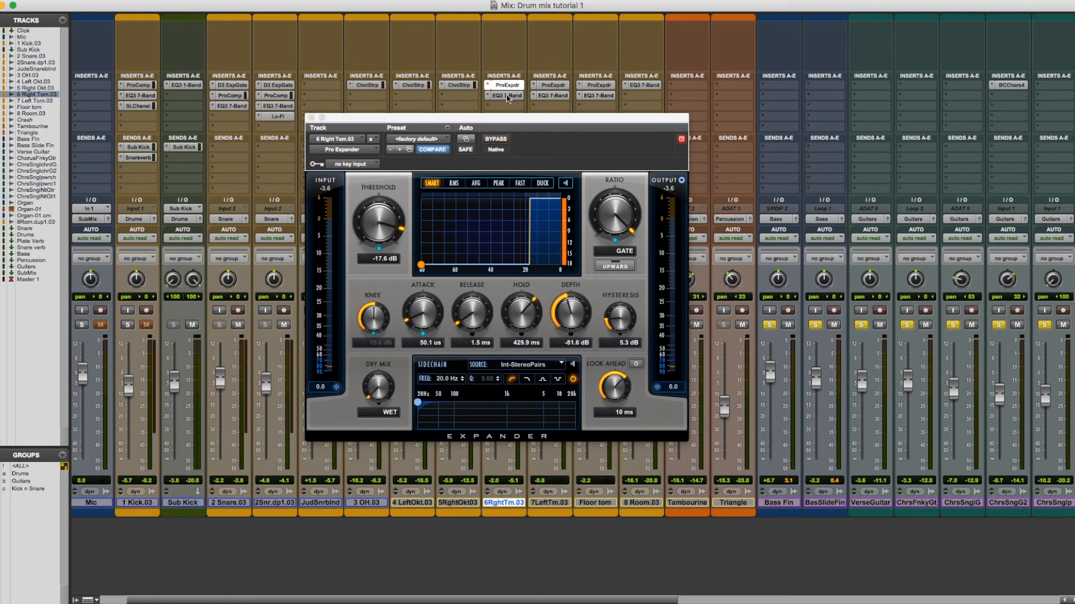
left_click_drag(506, 118, 505, 116)
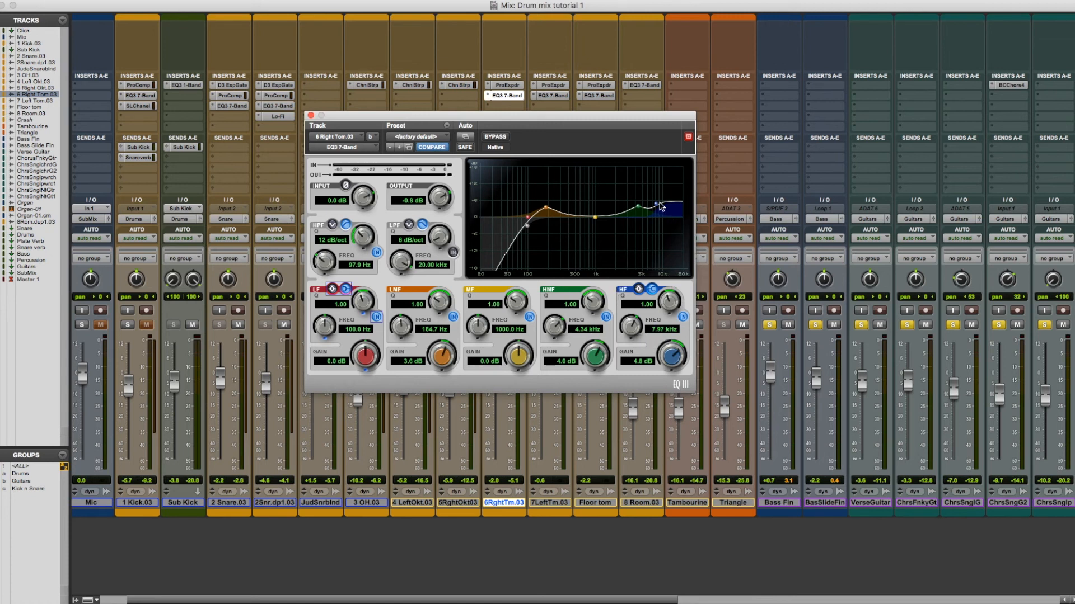
left_click_drag(342, 116, 343, 112)
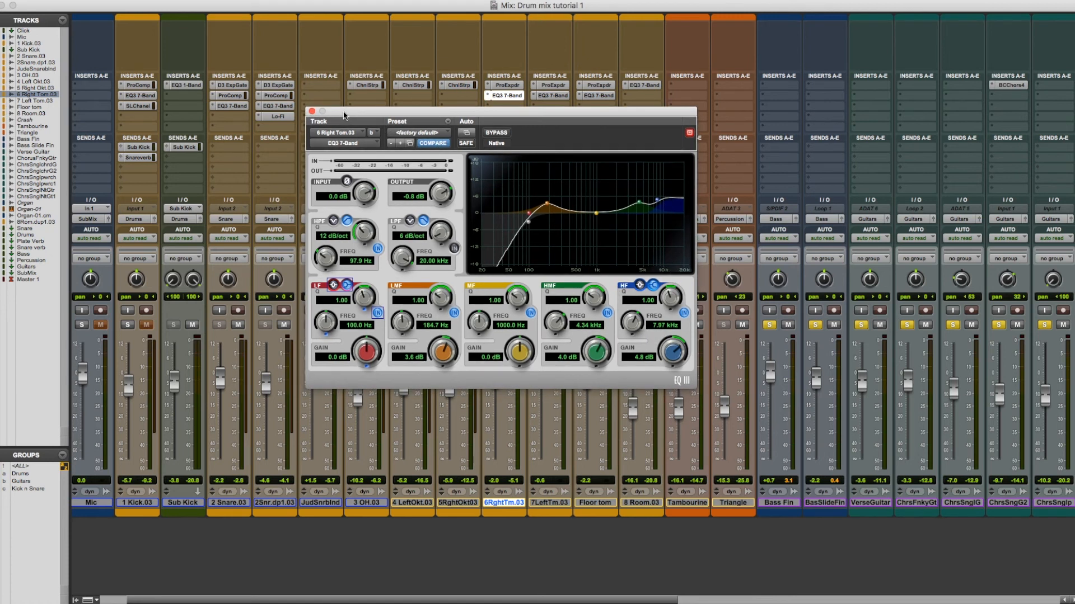
left_click(494, 133)
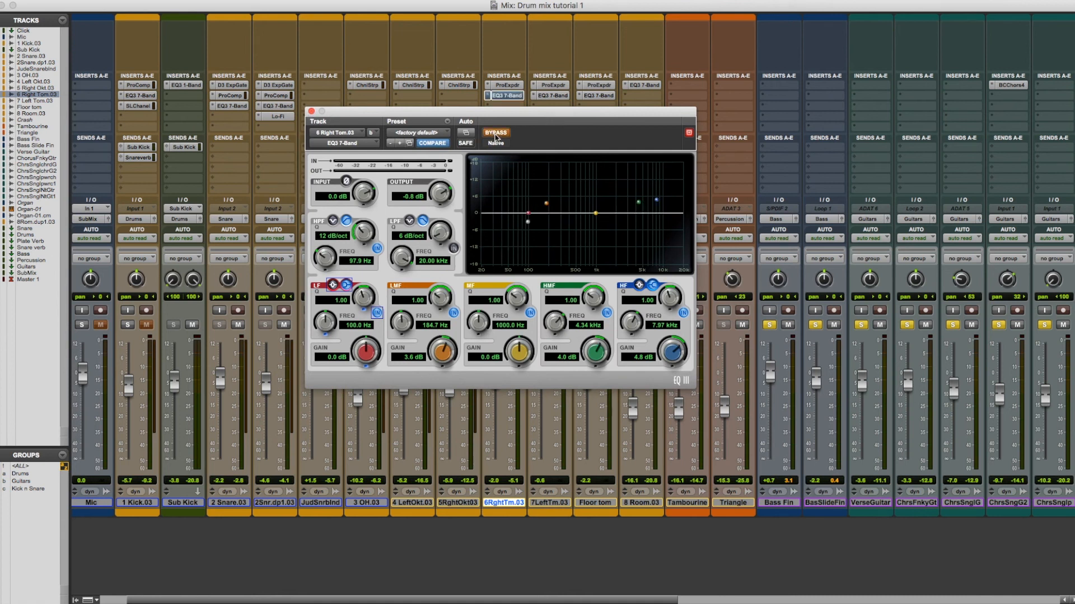
left_click_drag(508, 116, 507, 118)
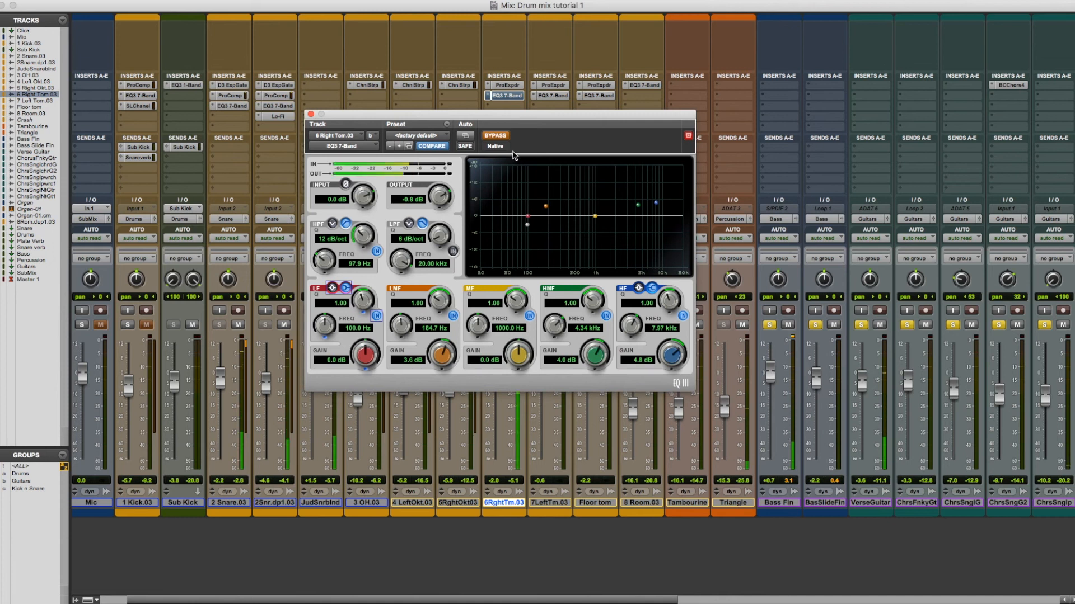
left_click(499, 139)
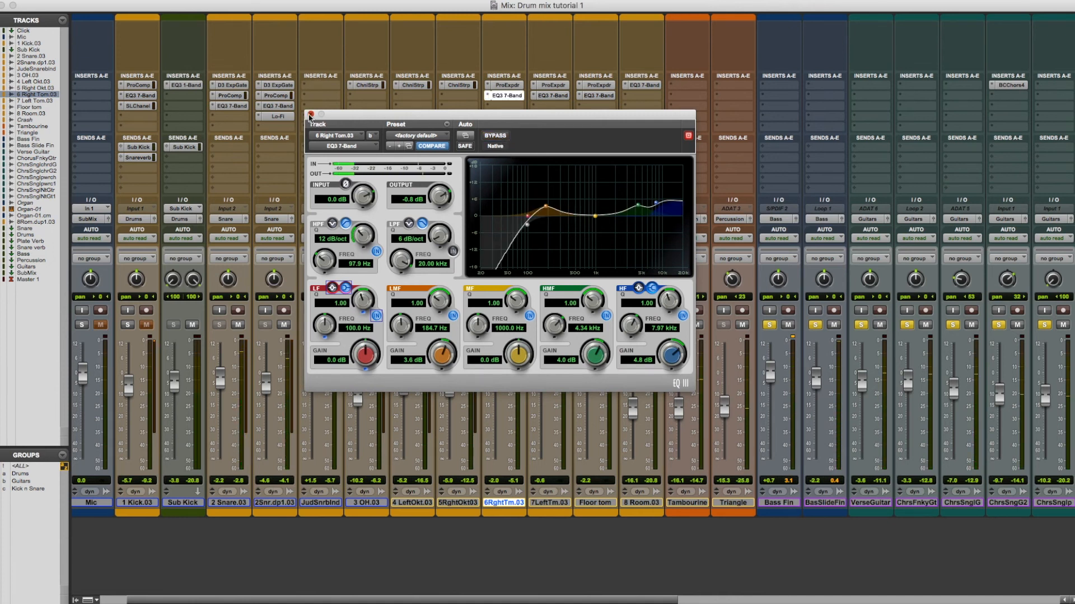
left_click(311, 114)
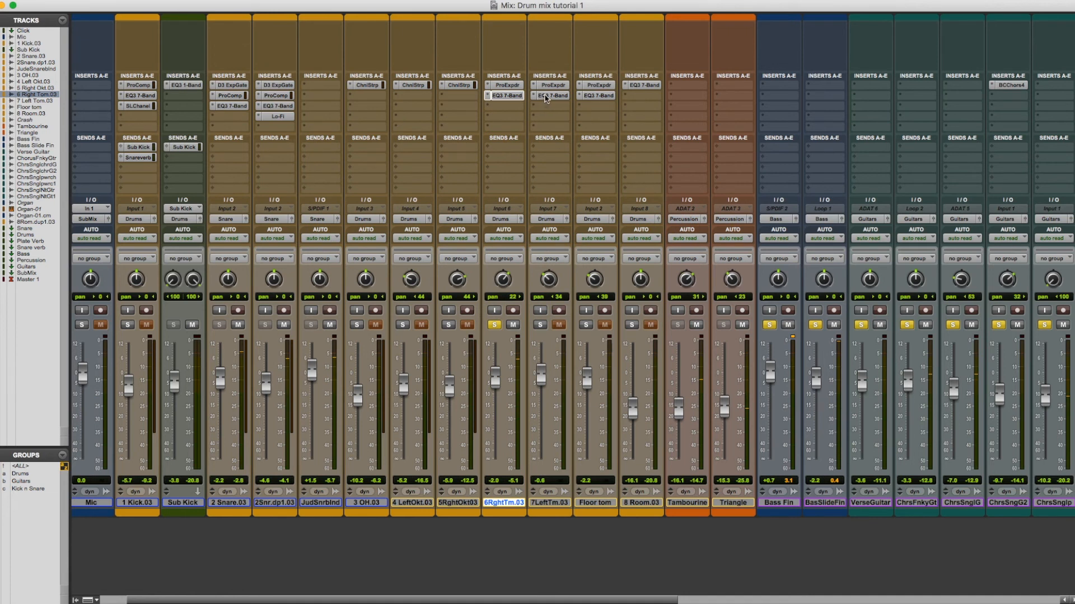
Inspect the EQ3 7-Band curves on the 7 Left Tom.03 and Floor tom tracks
left_click(546, 98)
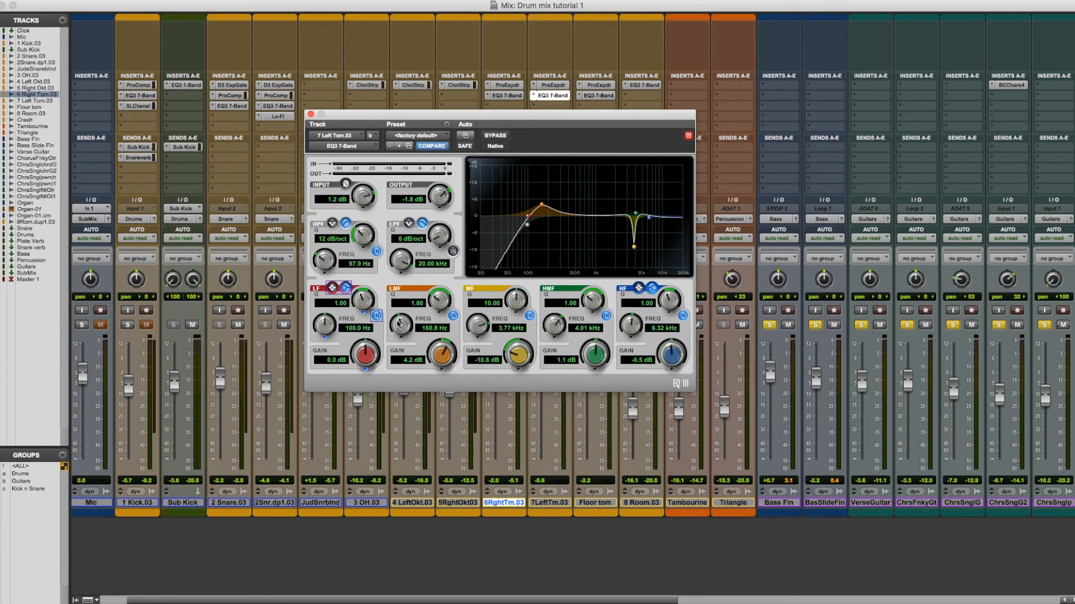
left_click(311, 115)
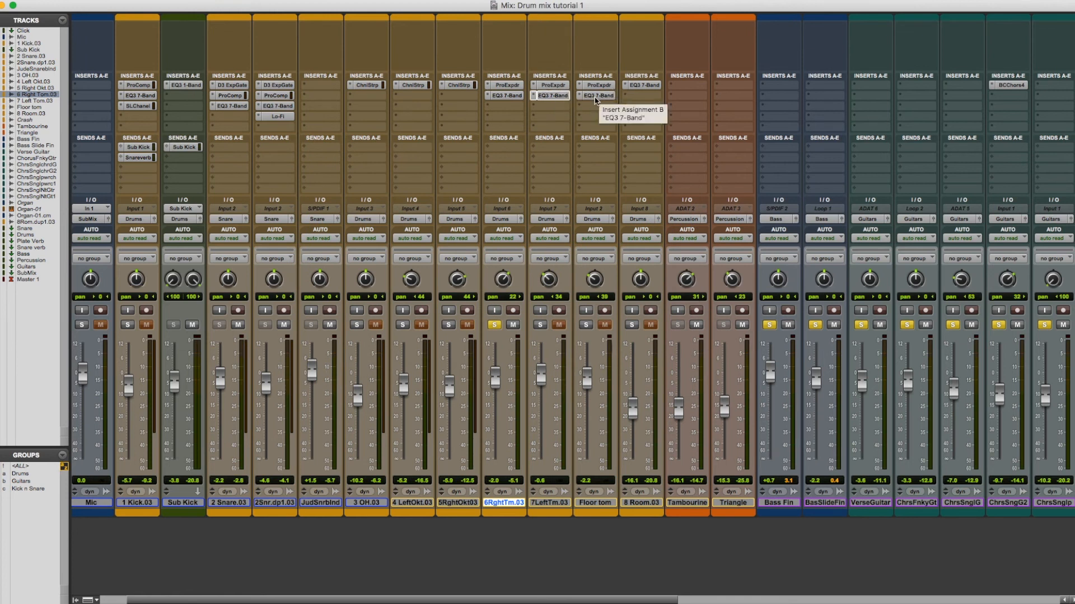
left_click(596, 97)
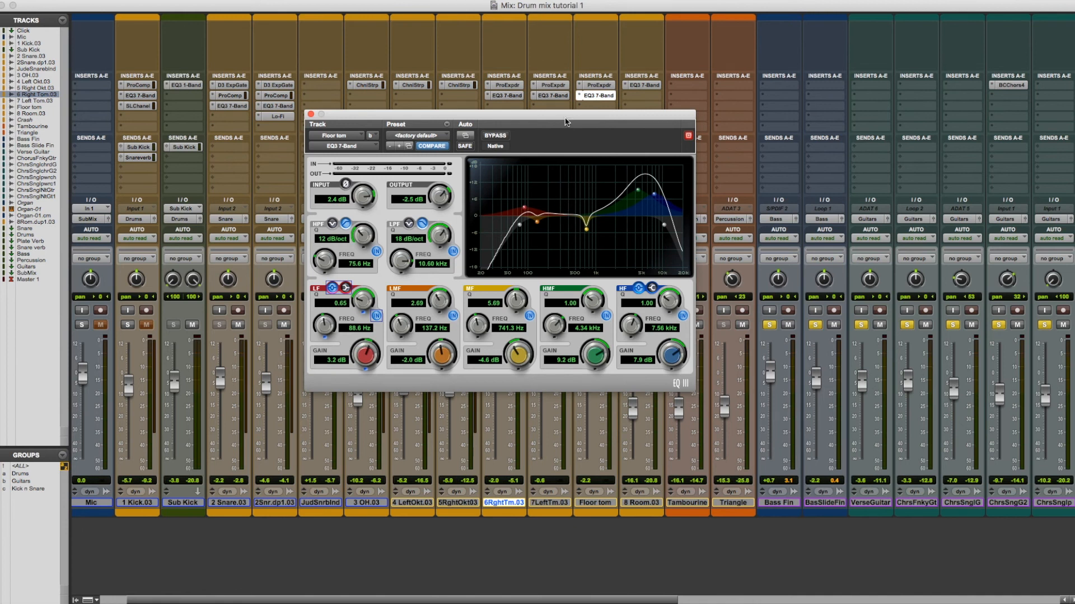
Bypass the Floor tom track's EQ3 7-Band, move its window clear of the drum faders, and select the Floor tom track
left_click_drag(566, 121, 612, 124)
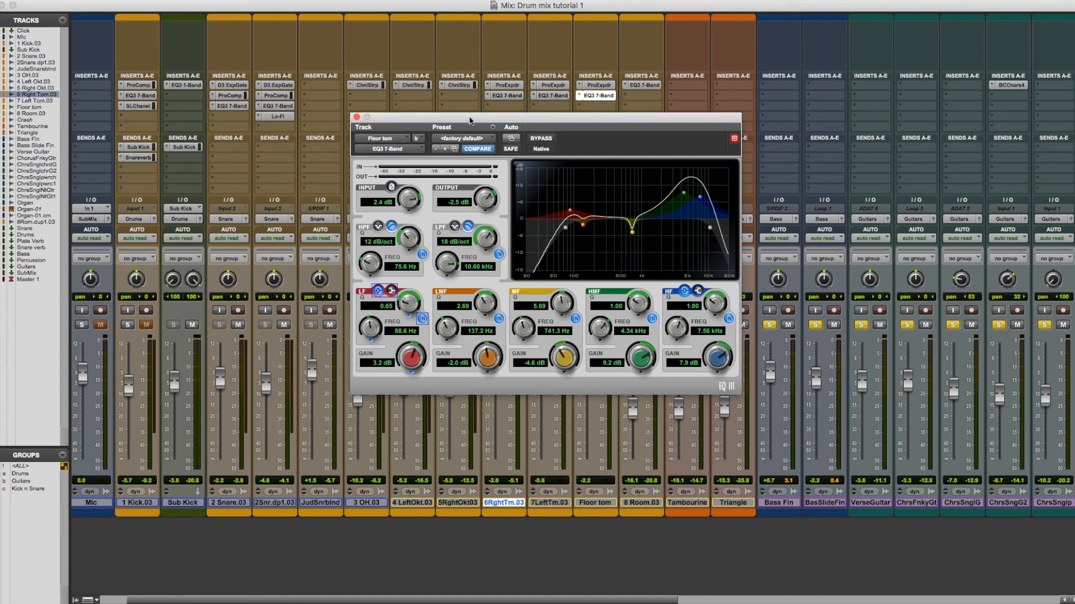
left_click(537, 139)
left_click_drag(533, 125, 854, 289)
left_click(601, 506)
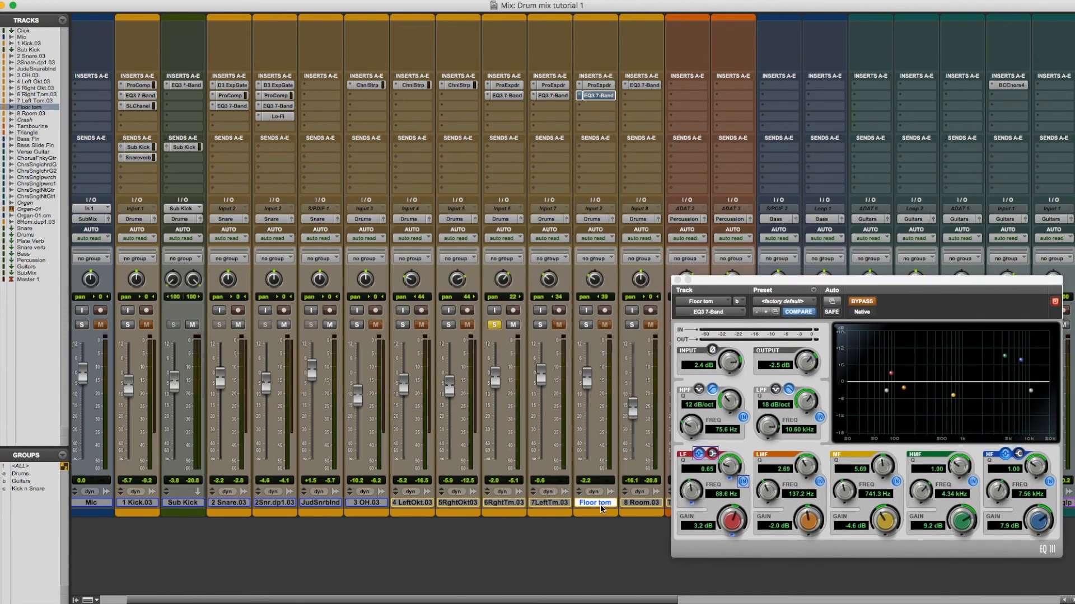
Locate the Floor tom hit in the Edit window and start playback just ahead of it, in bar 35
key("super+equal")
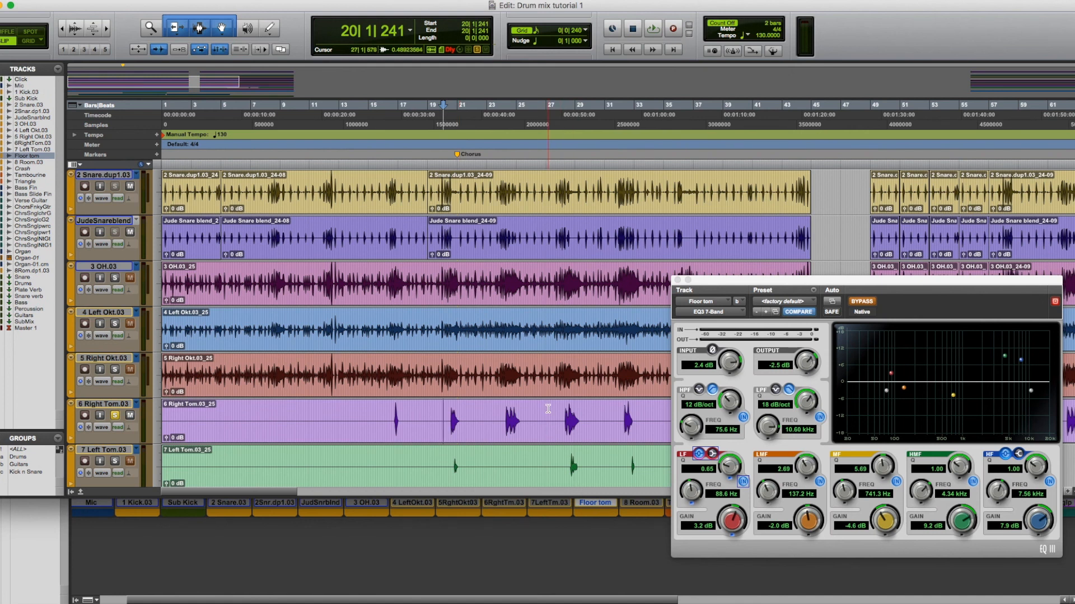
scroll(548, 413, "down", 5)
scroll(560, 347, "right", 2)
scroll(553, 295, "right", 10)
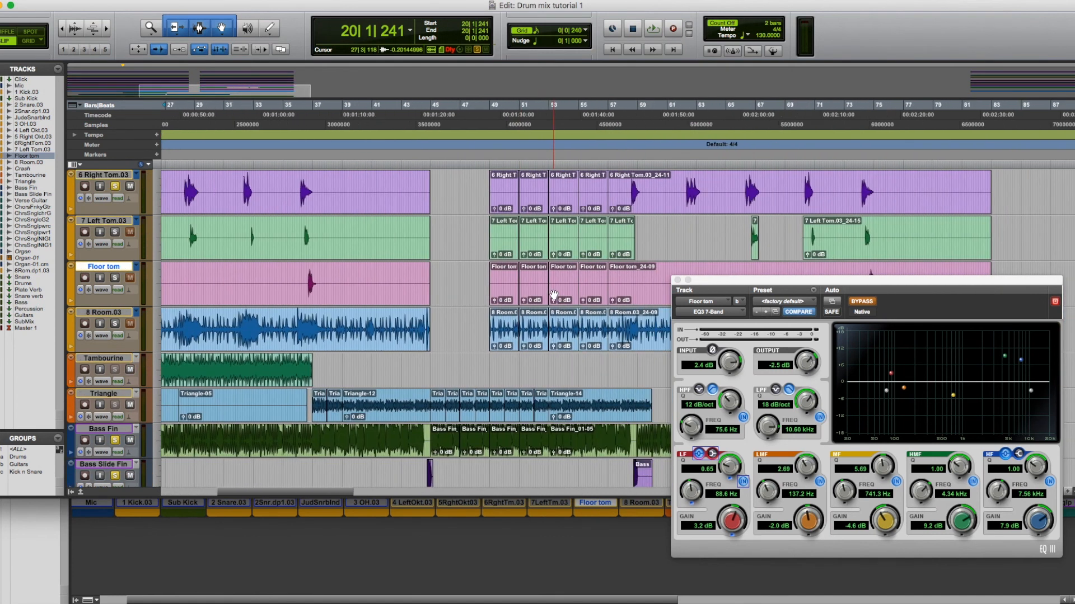
left_click(345, 115)
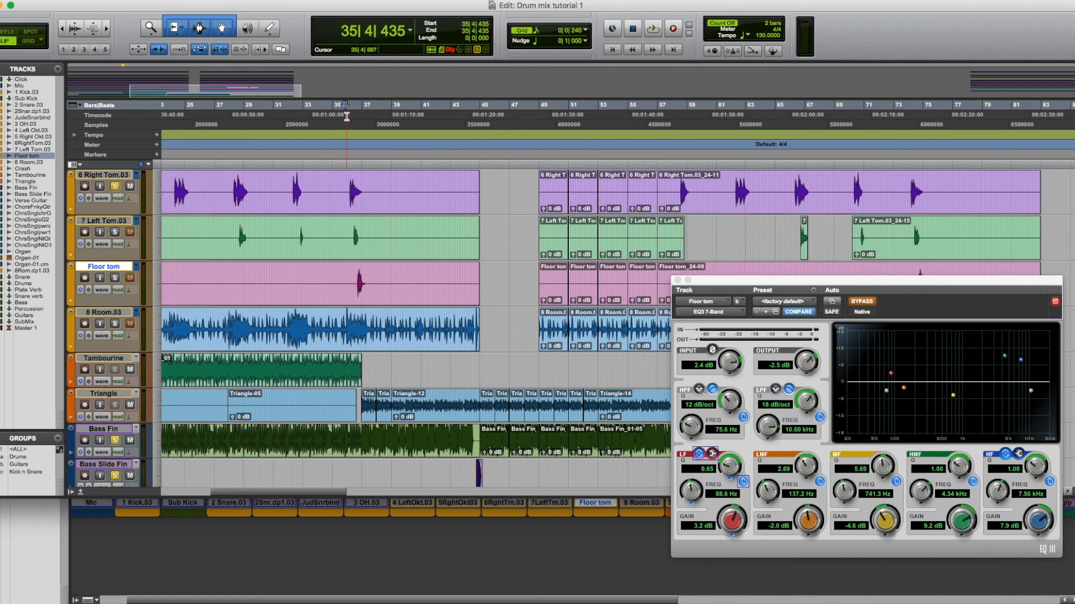
key("space")
Solo the Floor tom track in place of 6 Right Tom.03 and play its hit
left_click(115, 277)
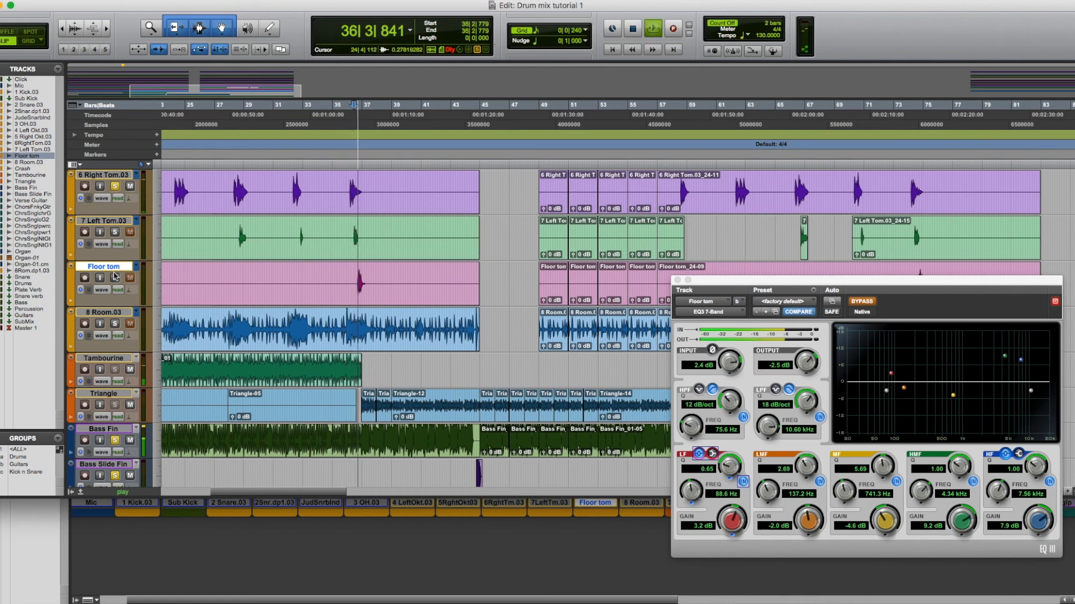
left_click(115, 187)
key("space")
key("space")
key("space")
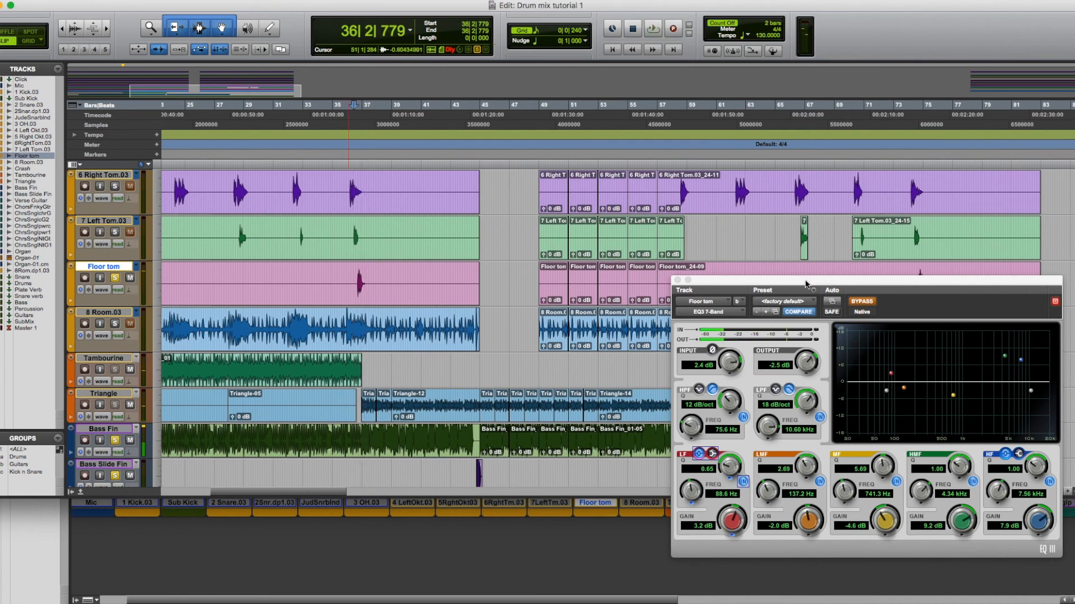
Compare the Floor tom's EQ3 7-Band bypassed and active while playing its hit, leaving the EQ active
left_click_drag(832, 280, 591, 221)
key("space")
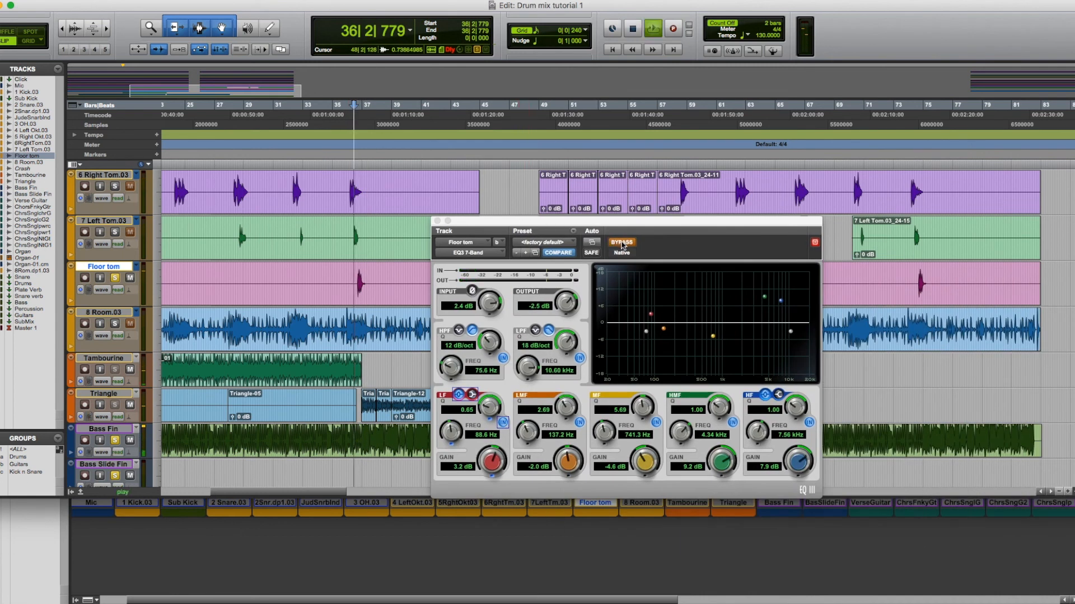
key("space")
left_click(625, 246)
left_click_drag(621, 225, 604, 202)
key("space")
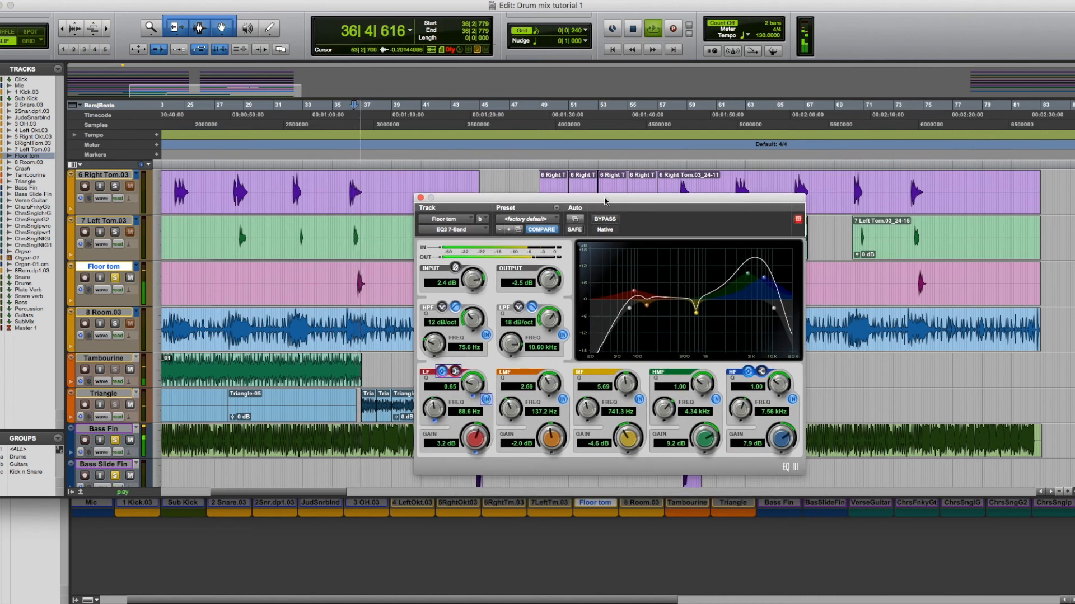
key("space")
key("space")
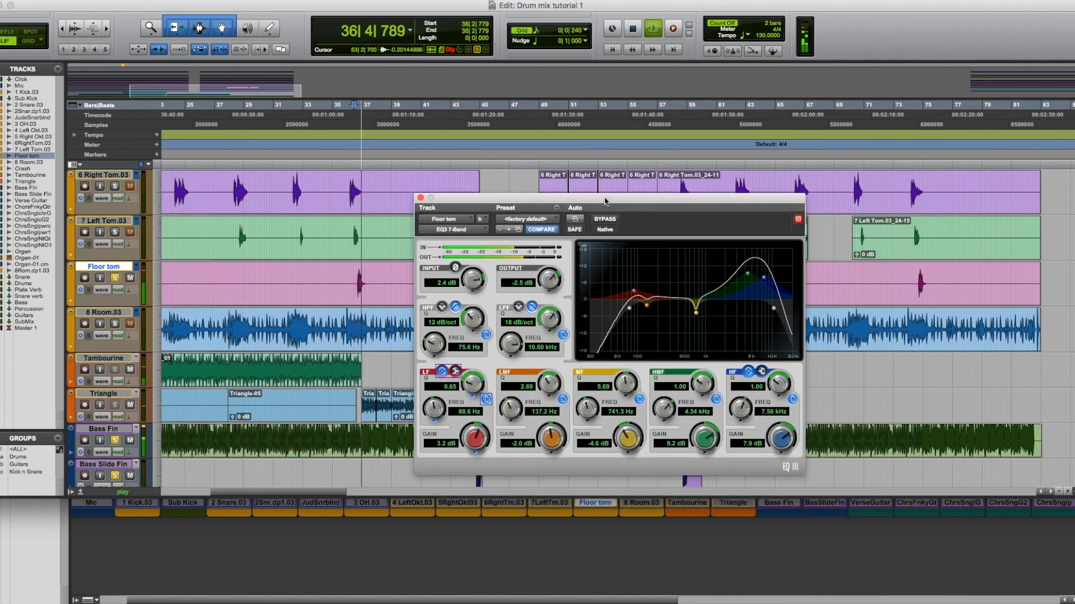
key("space")
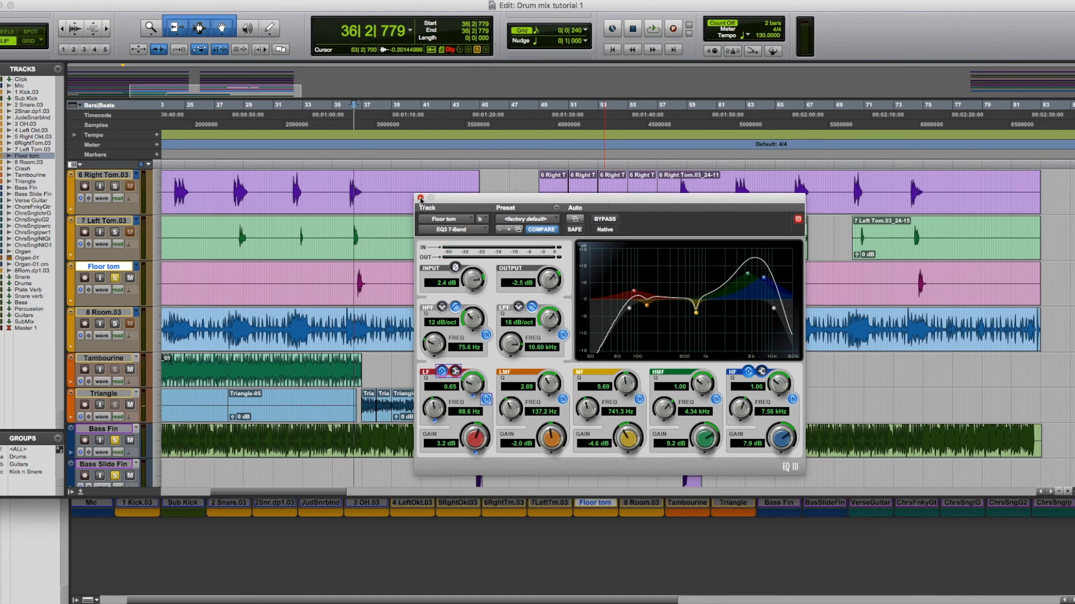
Close the Floor tom EQ and play the tom fill from bar 35 with 6 Right Tom.03, 7 Left Tom.03 and Floor tom soloed together
left_click(420, 197)
left_click(336, 152)
key("space")
key("space")
left_click(114, 185)
left_click(115, 232)
key("space")
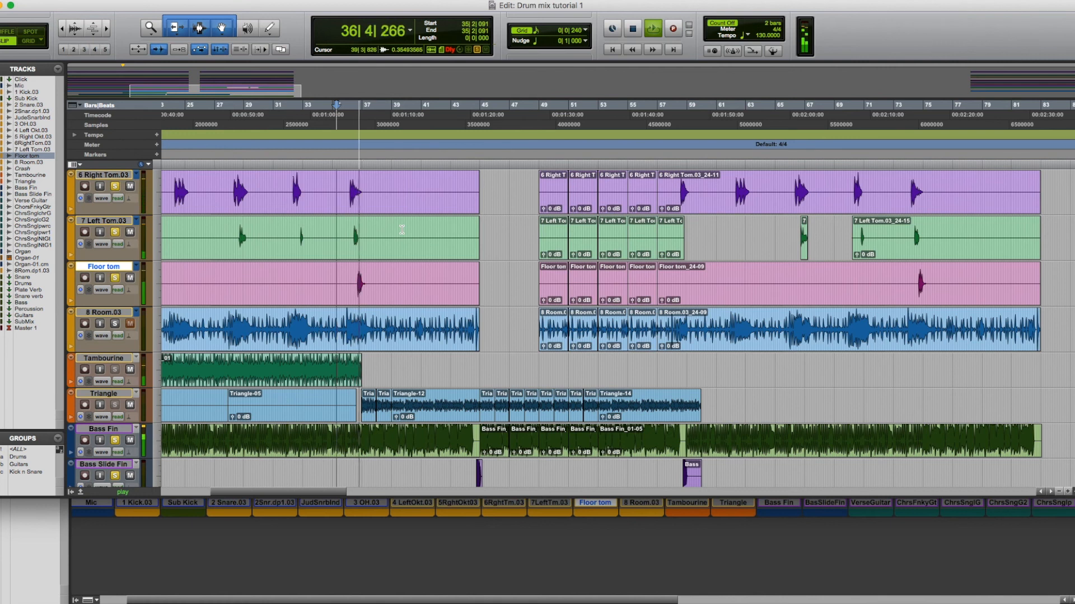
key("space")
Enable the Drums group in the Mix window and play the fill with all the drum tracks and the Snare bus soloed
key("super+equal")
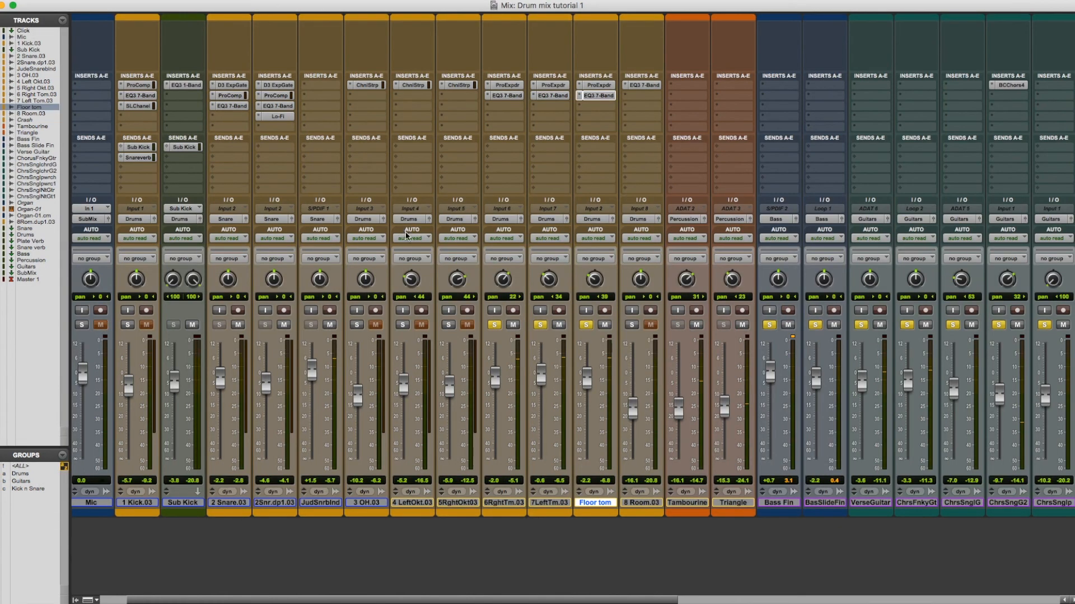
key("a")
left_click(448, 325)
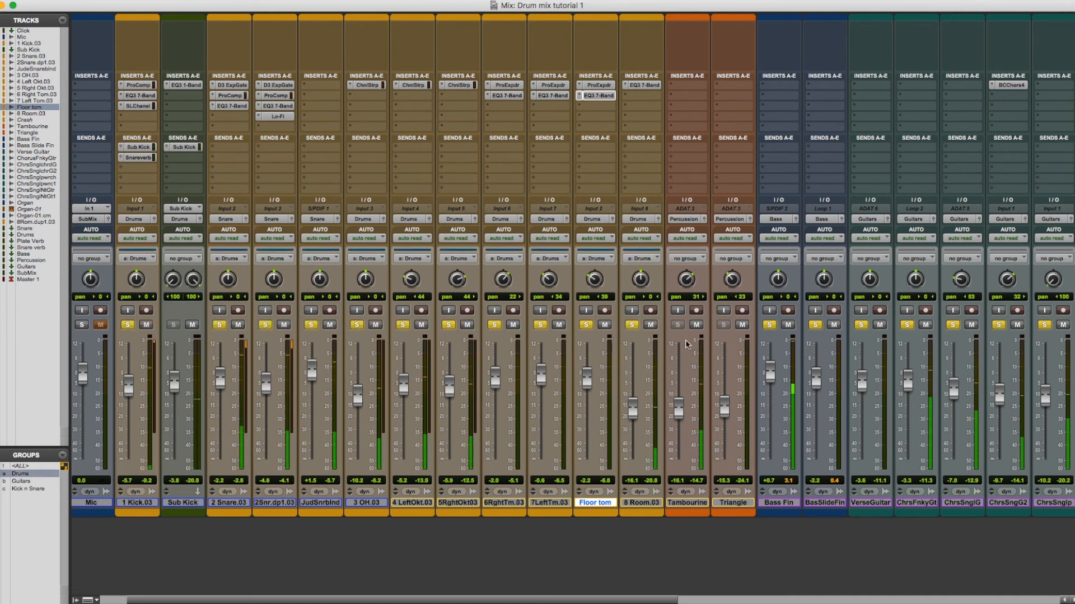
scroll(670, 338, "right", 5)
scroll(670, 338, "right", 5)
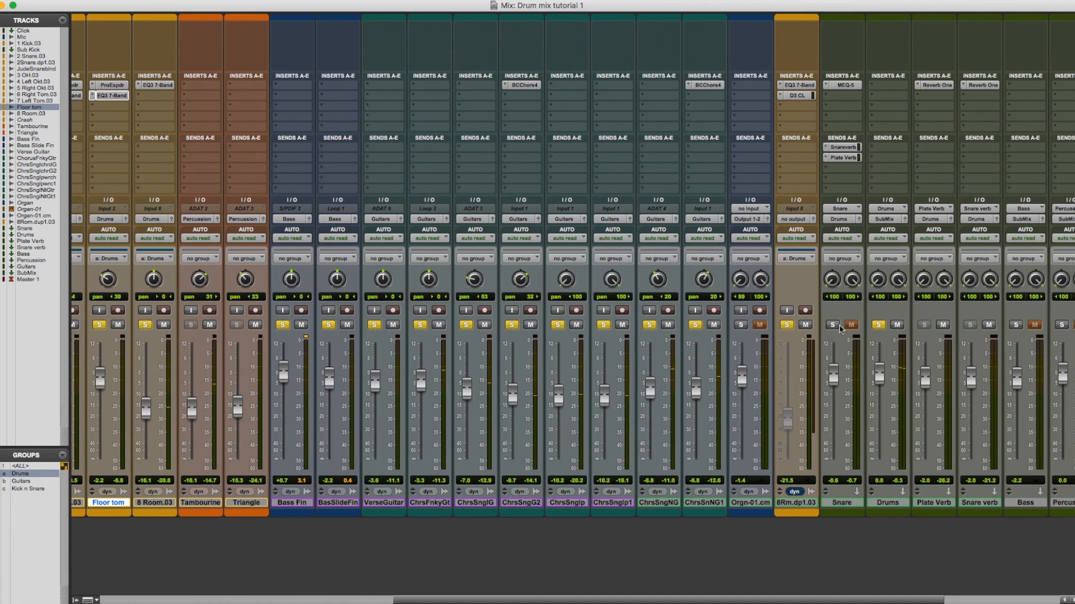
scroll(693, 352, "left", 10)
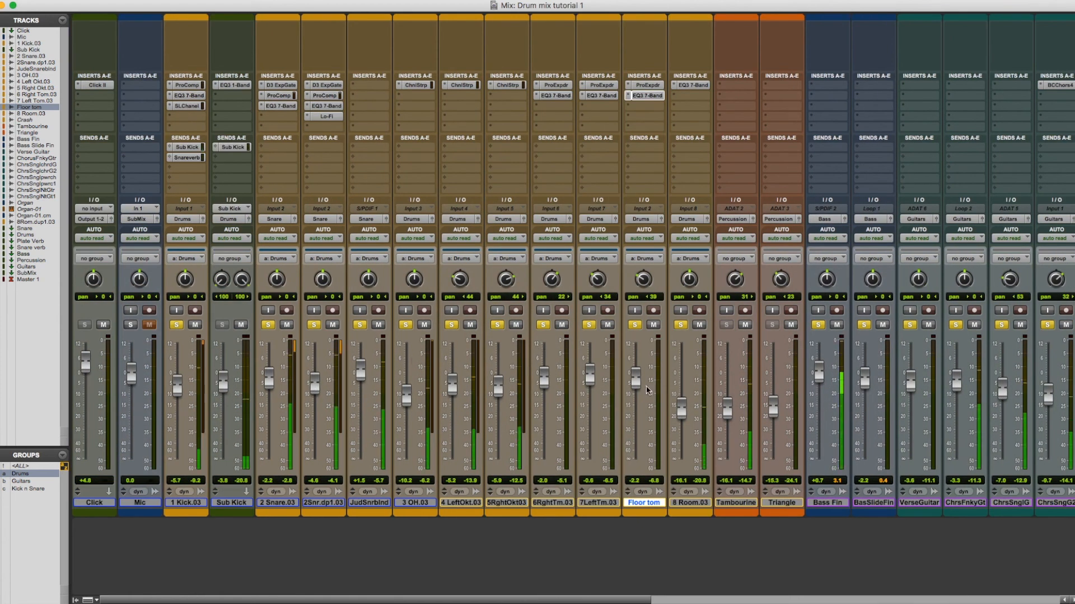
key("super+equal")
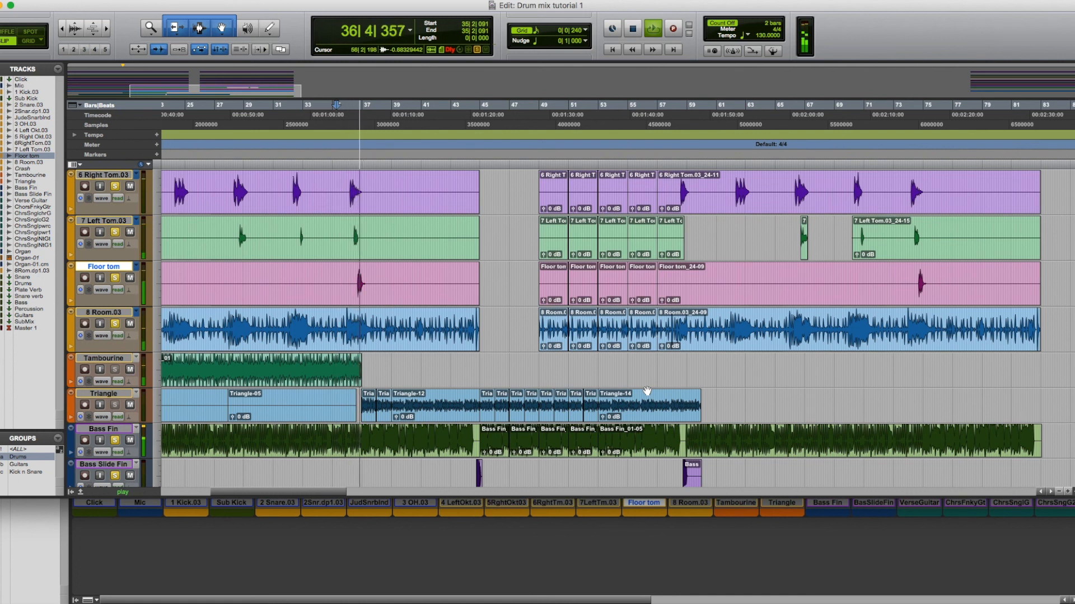
key("super+equal")
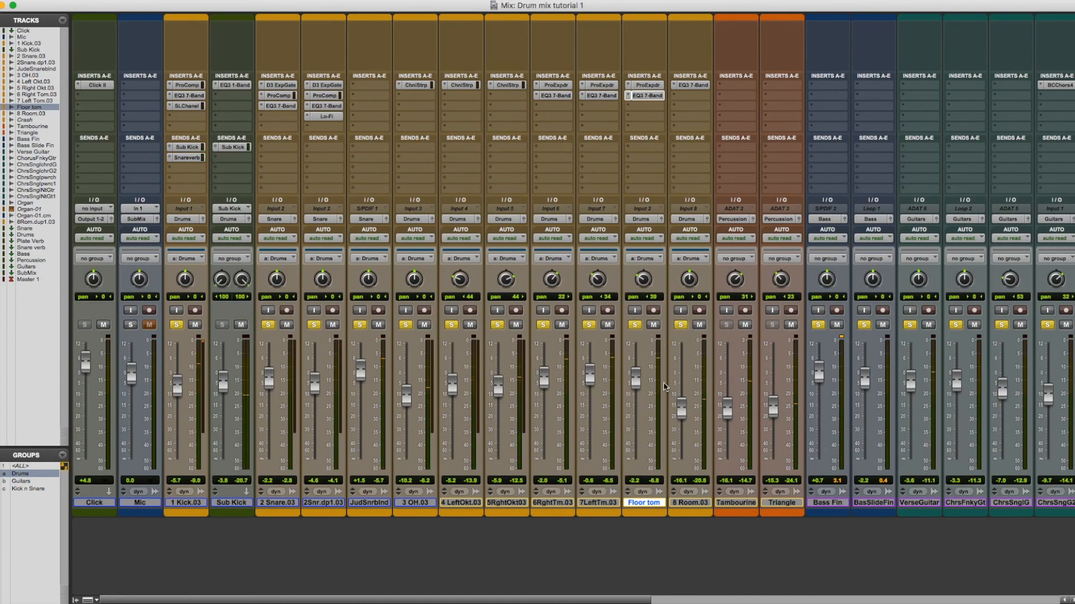
Select the 8 Room.03 track and examine its EQ3 7-Band filter and band settings
scroll(678, 372, "right", 1)
scroll(678, 372, "right", 5)
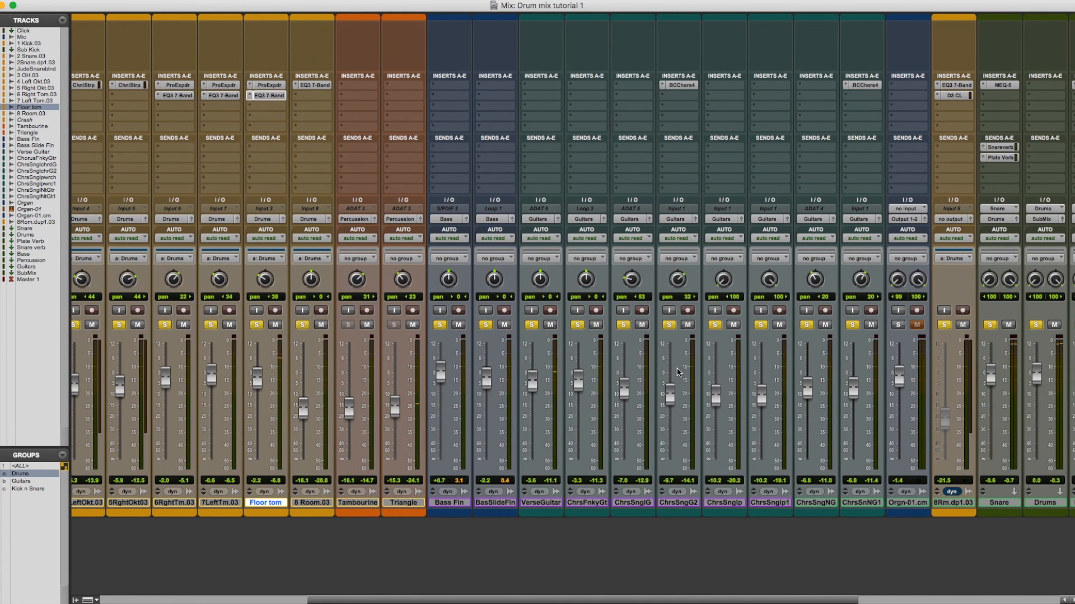
scroll(678, 372, "left", 2)
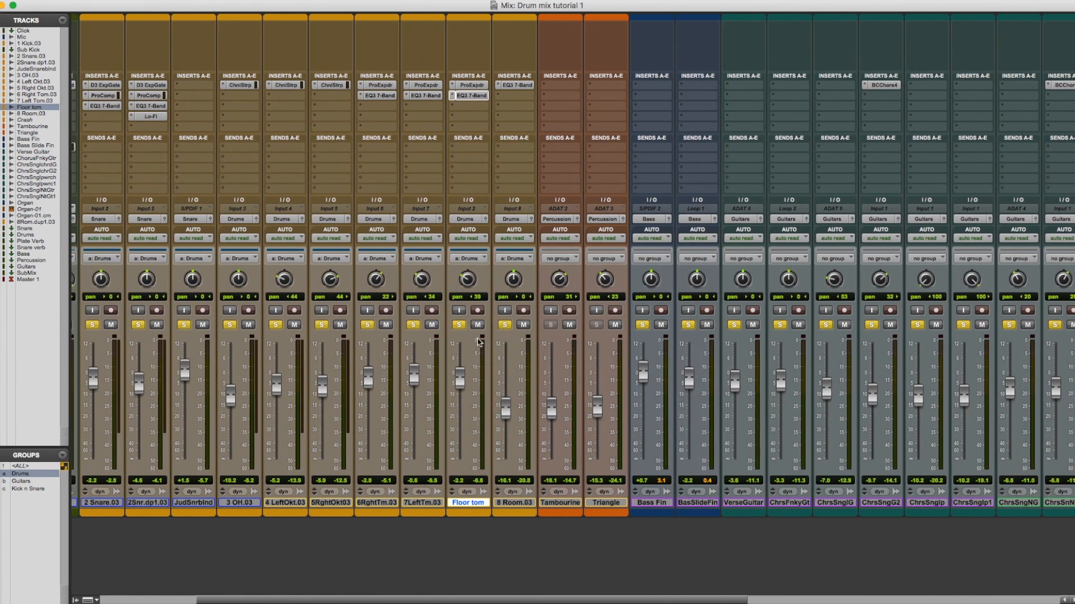
scroll(479, 342, "left", 1)
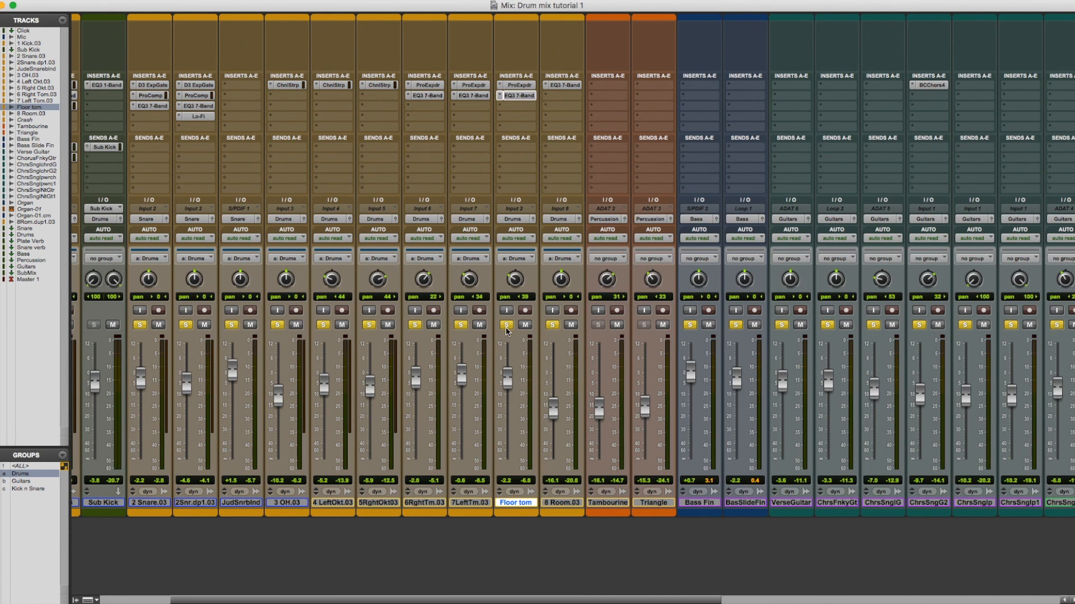
left_click(556, 506)
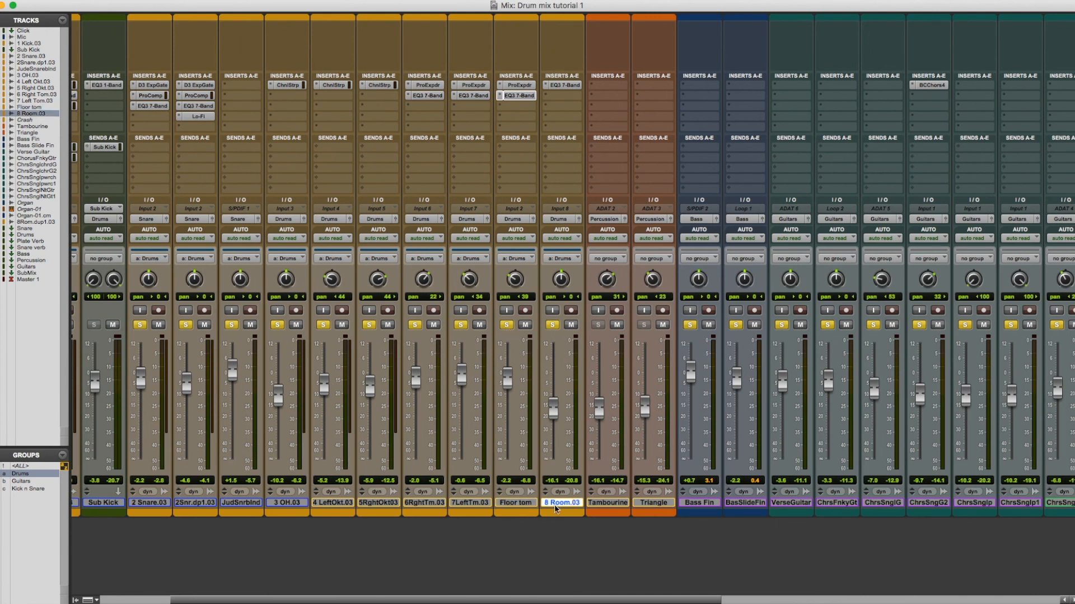
left_click(569, 88)
left_click_drag(586, 200, 539, 159)
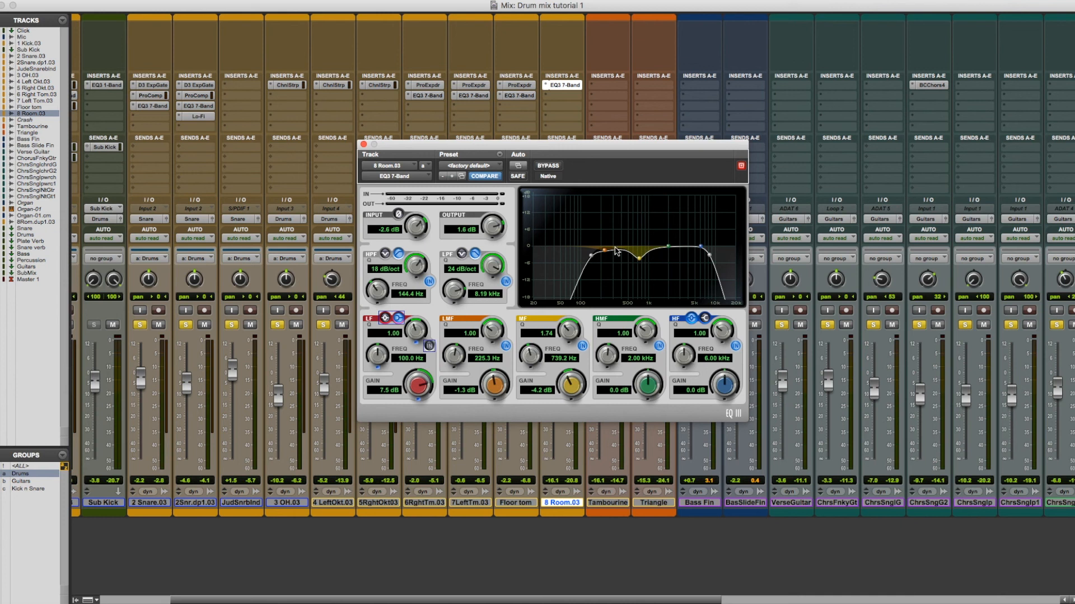
left_click_drag(543, 147, 571, 150)
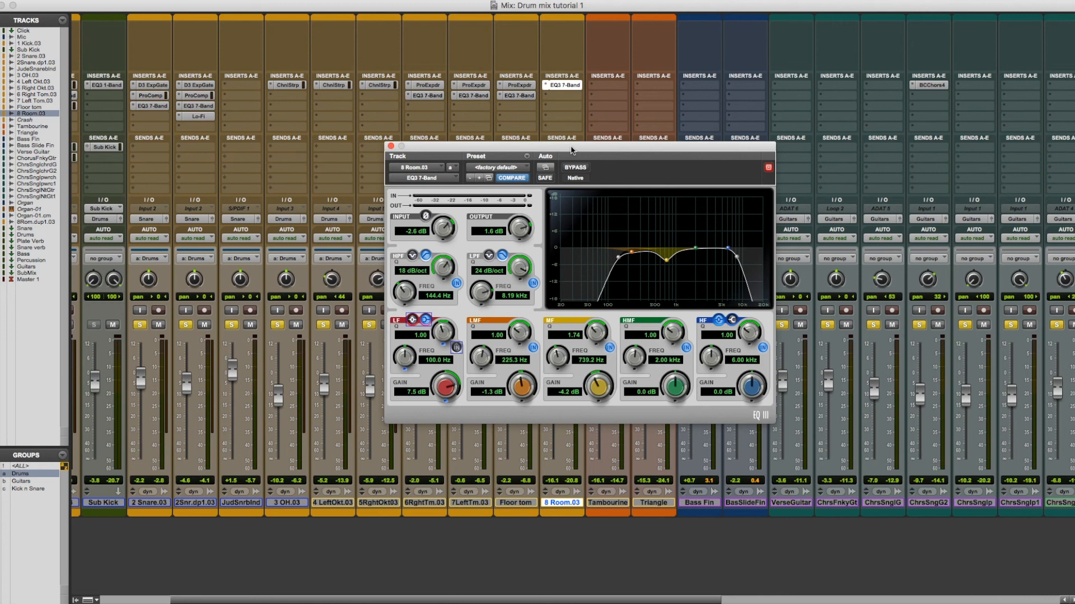
left_click_drag(571, 150, 568, 145)
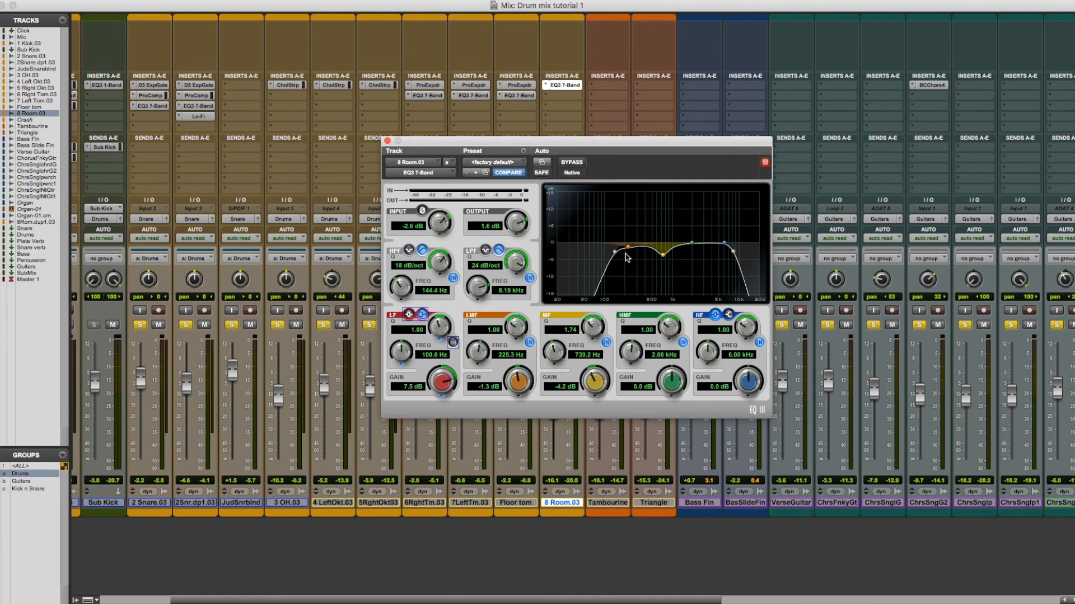
left_click_drag(585, 144, 580, 139)
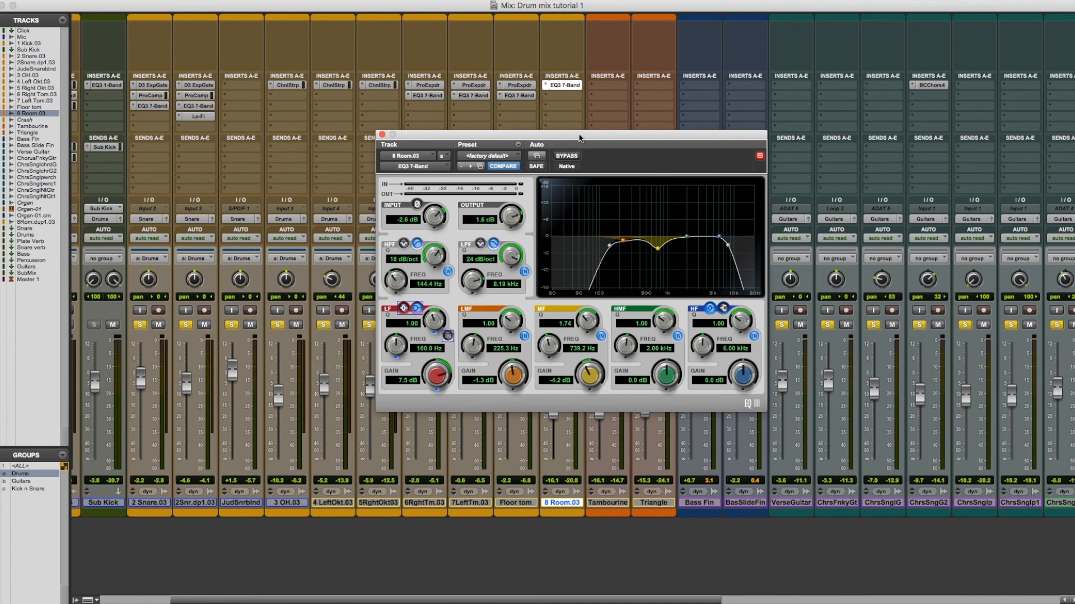
left_click_drag(579, 139, 572, 135)
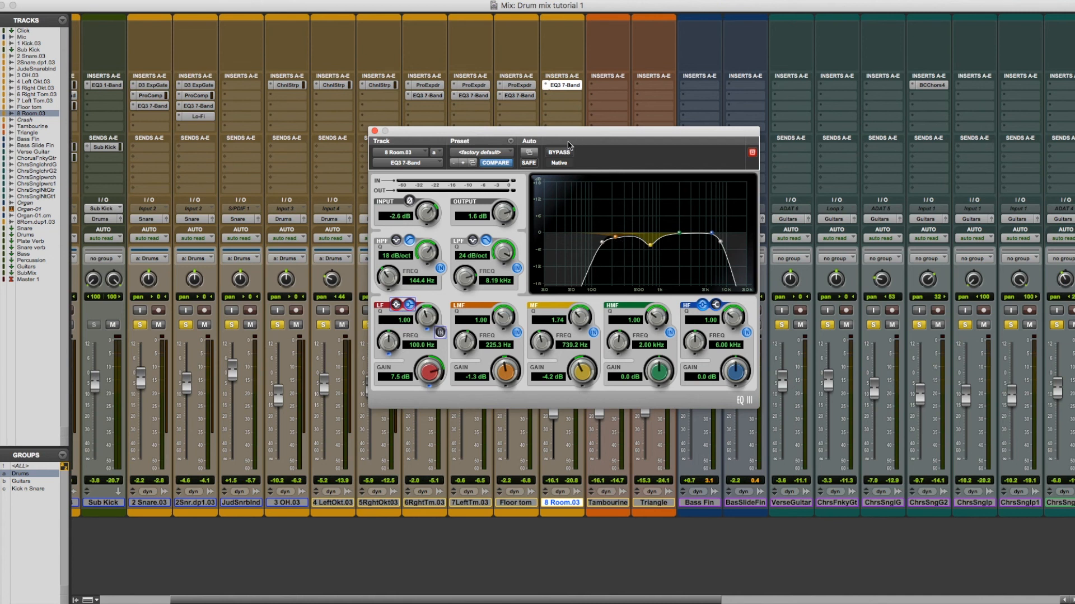
Bypass the 8 Room.03 EQ, turn off the Drums group, and solo only 8 Room.03 among the drums, clearing the Snare bus solo
left_click(562, 152)
left_click_drag(557, 141, 877, 191)
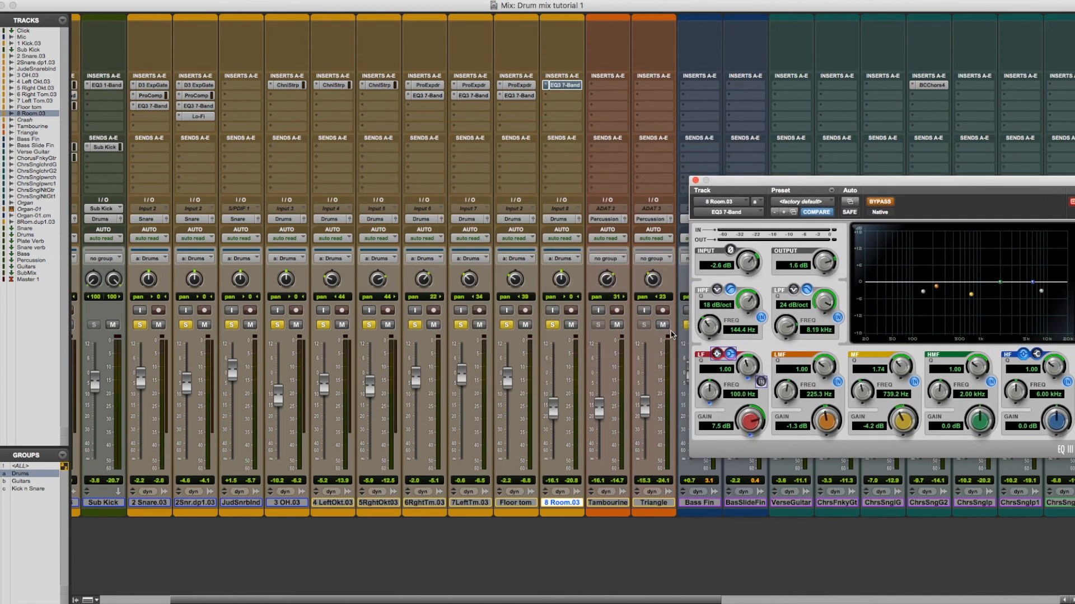
left_click(460, 326)
key("a")
left_click(552, 325)
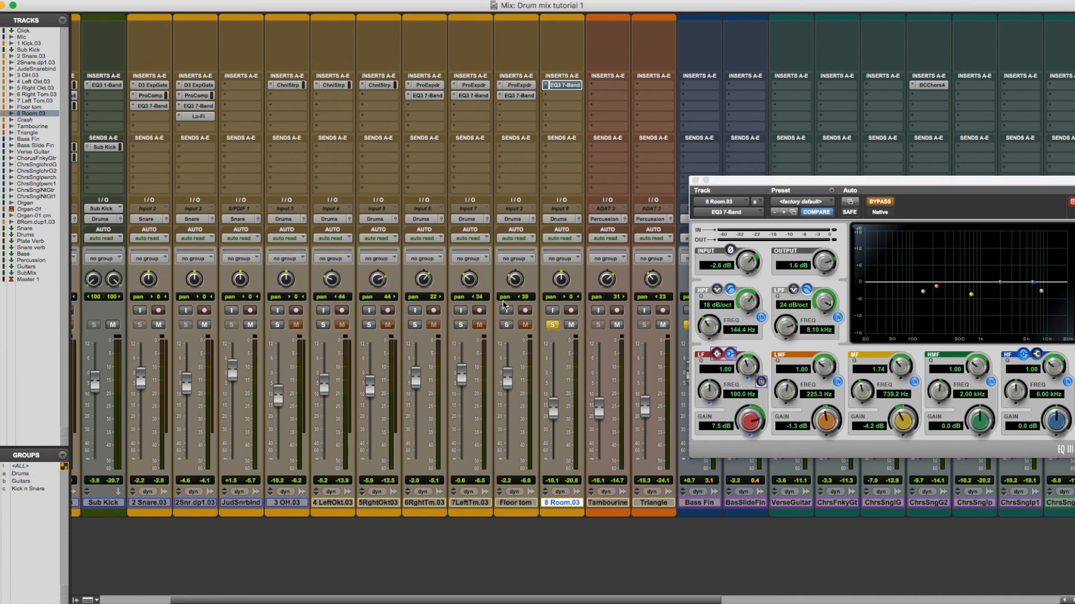
scroll(503, 305, "right", 10)
left_click(622, 326)
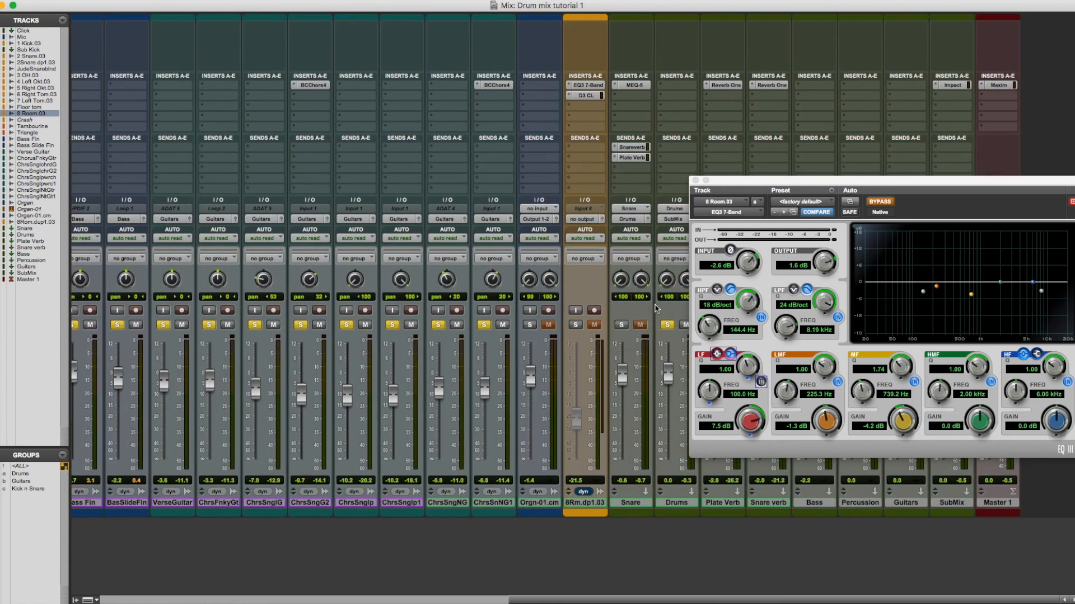
Compare the 8 Room.03 track's EQ3 7-Band bypassed and active during playback, leaving the EQ active
left_click_drag(866, 208, 518, 172)
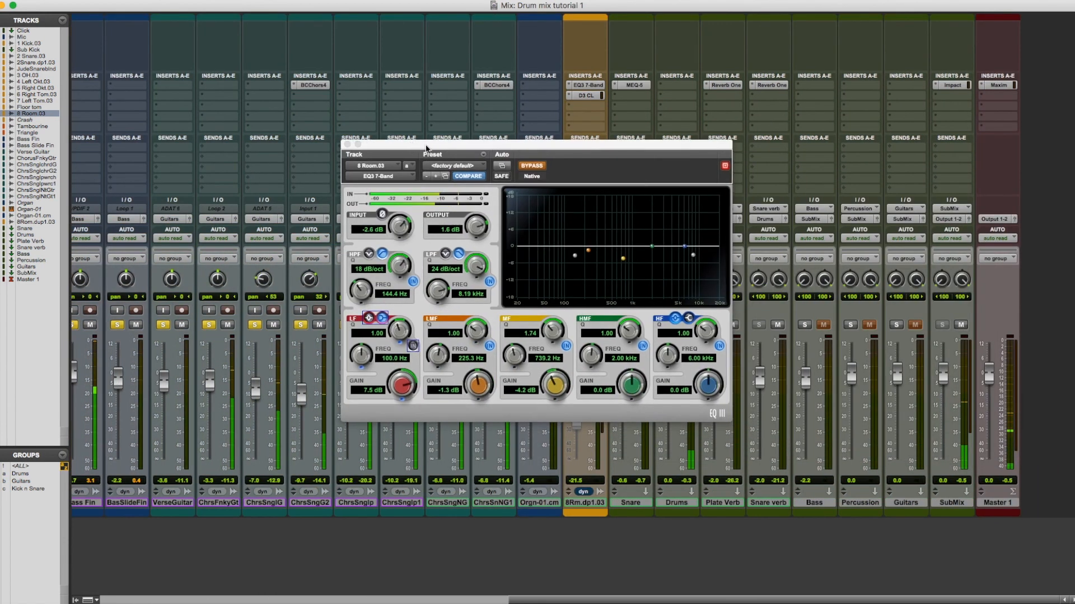
left_click(533, 167)
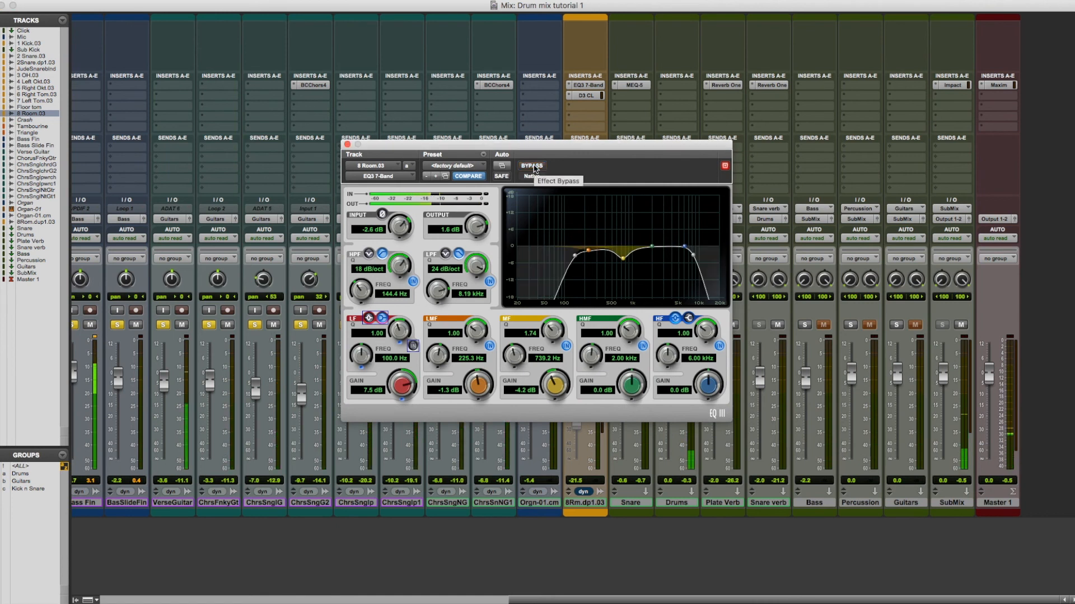
left_click(533, 166)
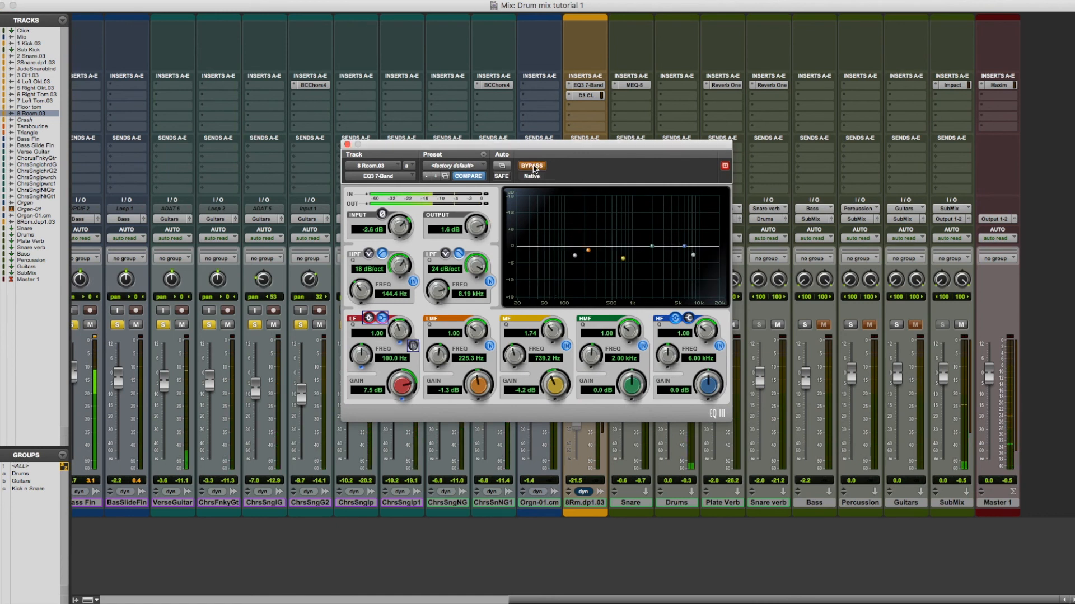
left_click(533, 166)
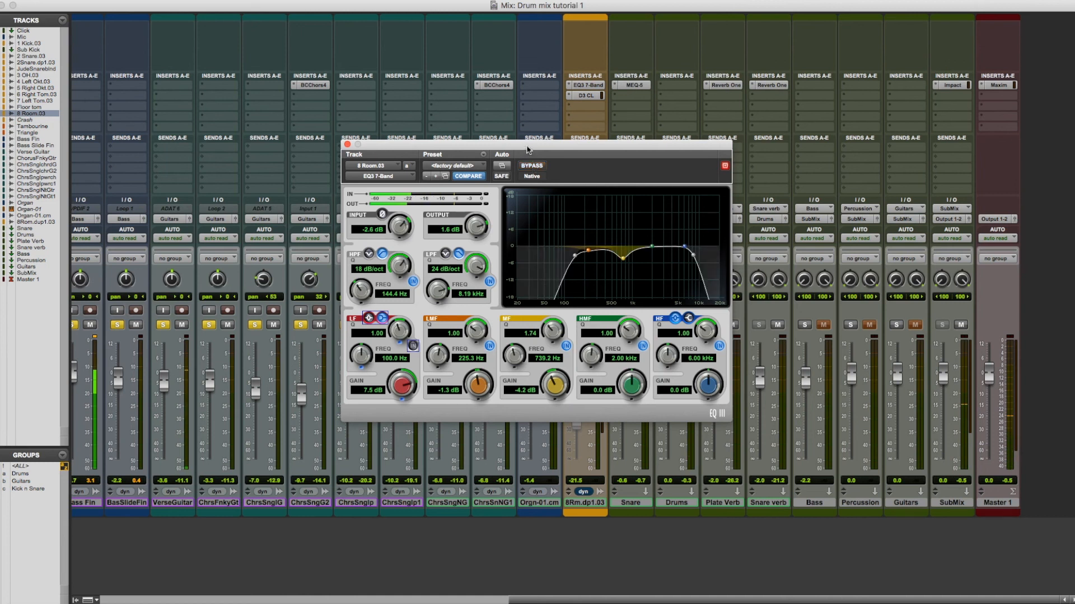
left_click_drag(526, 149, 558, 141)
left_click_drag(449, 151, 482, 145)
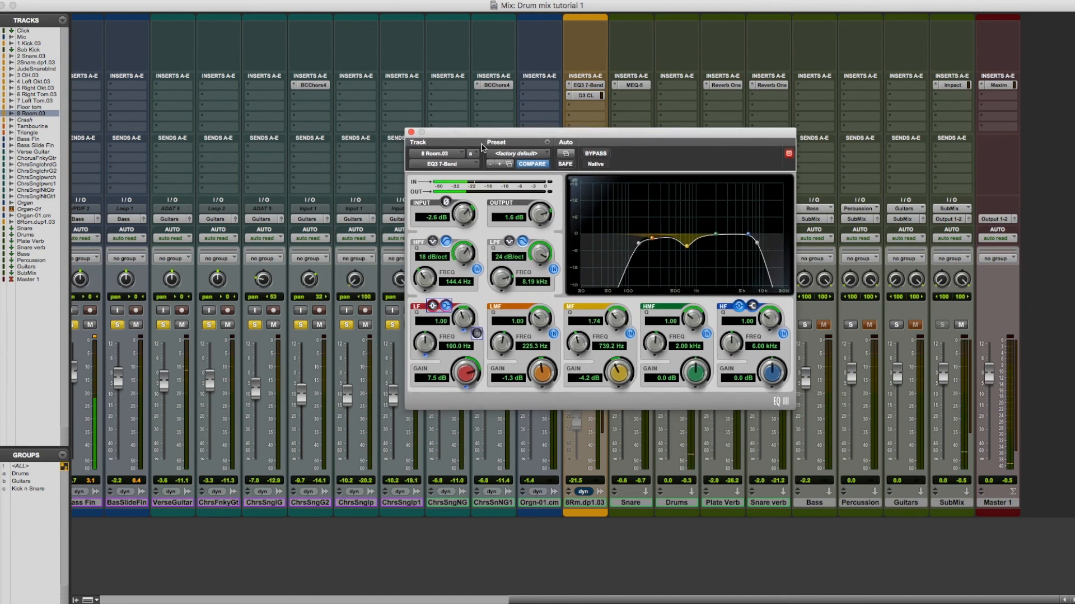
Bypass and re-enable the 8 Room.03 EQ once more, and move its window clear of the channel strips
left_click(594, 155)
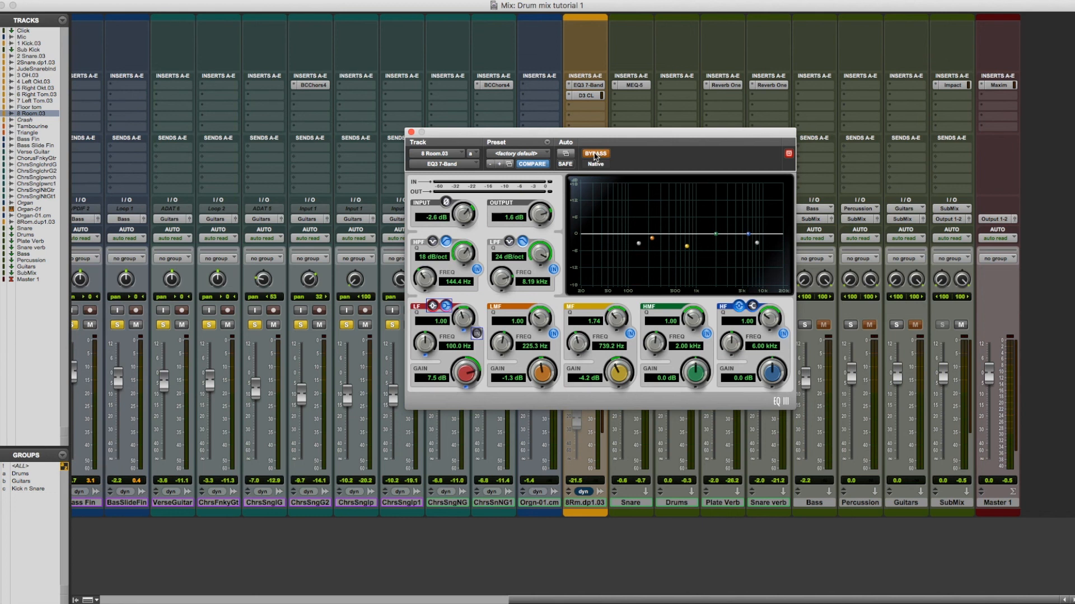
left_click(595, 156)
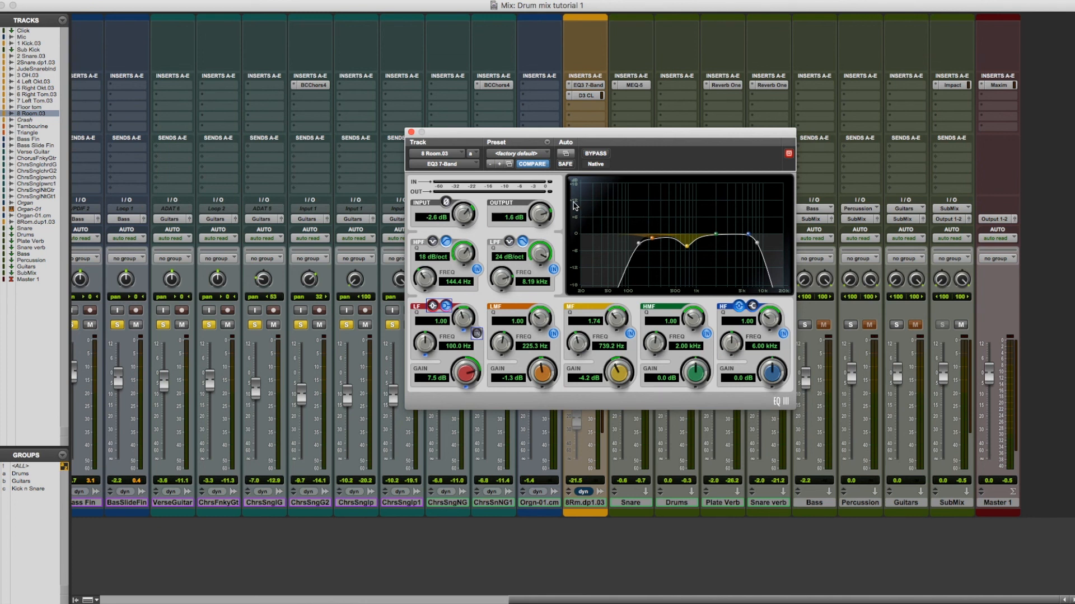
left_click_drag(537, 141, 648, 160)
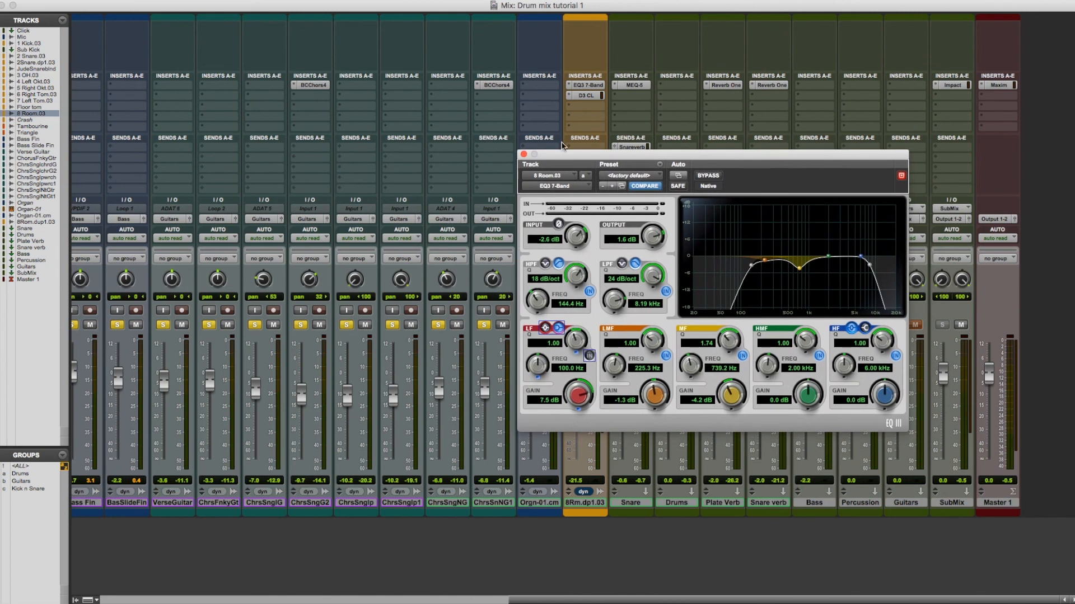
left_click_drag(569, 155, 557, 145)
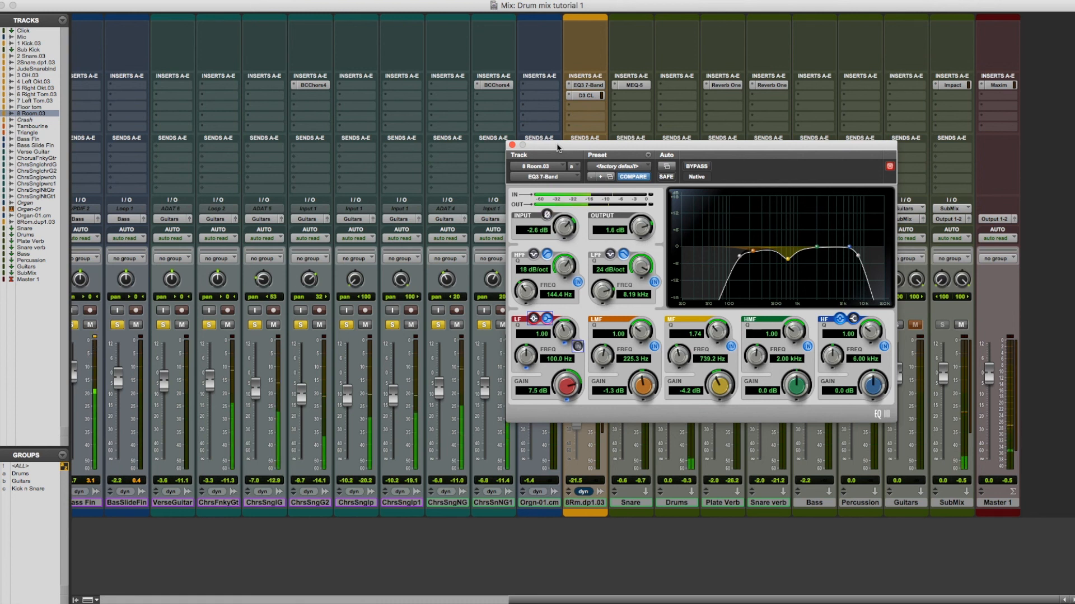
left_click_drag(534, 150, 656, 149)
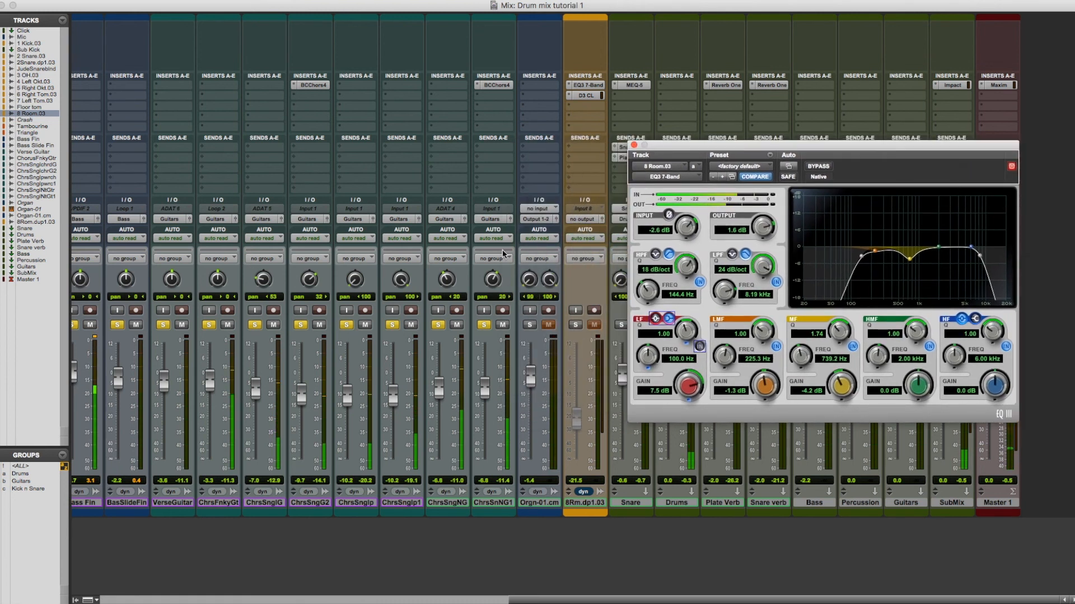
Solo all the drum tracks through the Drums group plus the Snare bus, play the song, and close the 8 Room.03 EQ
scroll(425, 286, "left", 10)
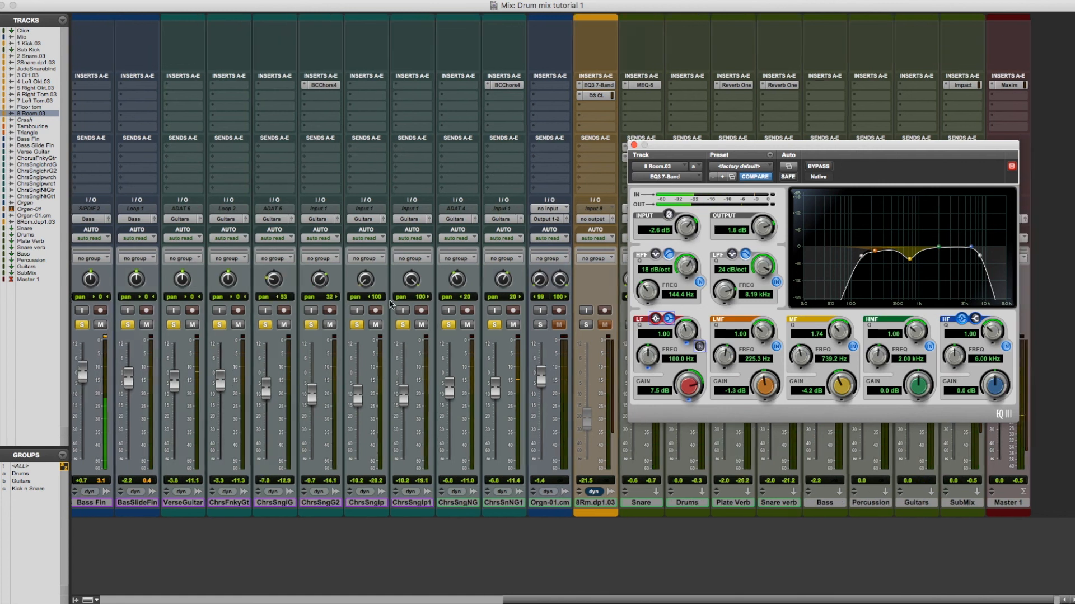
scroll(390, 305, "left", 4)
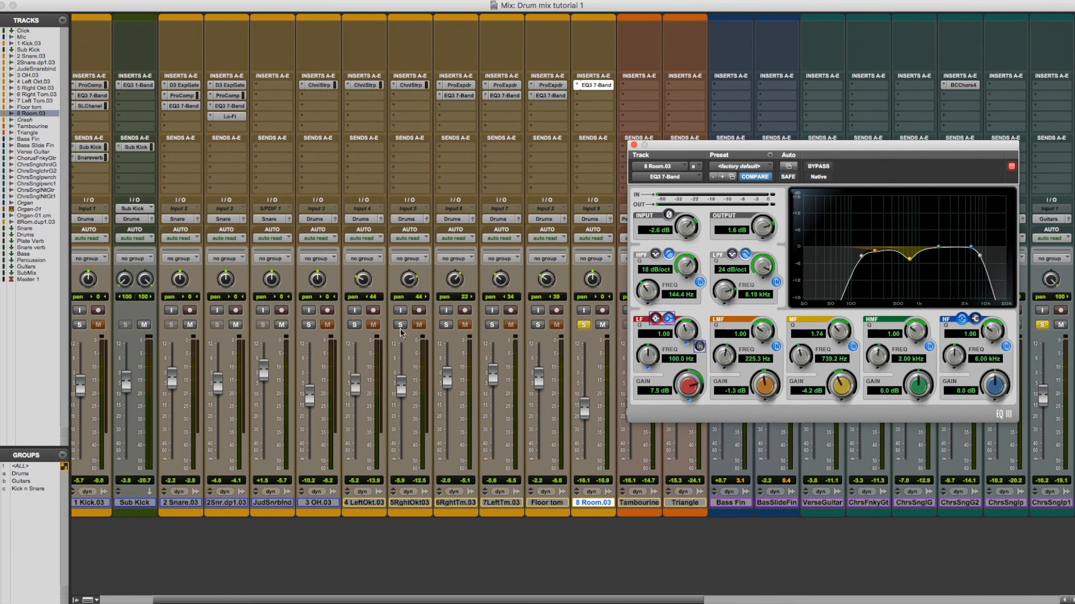
left_click(403, 327)
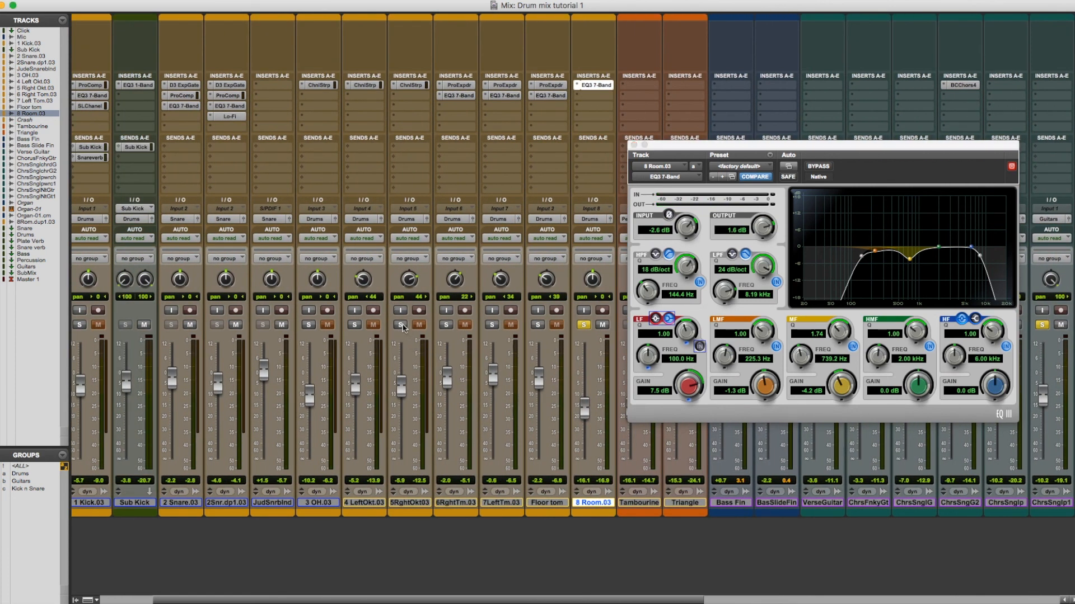
scroll(396, 313, "right", 15)
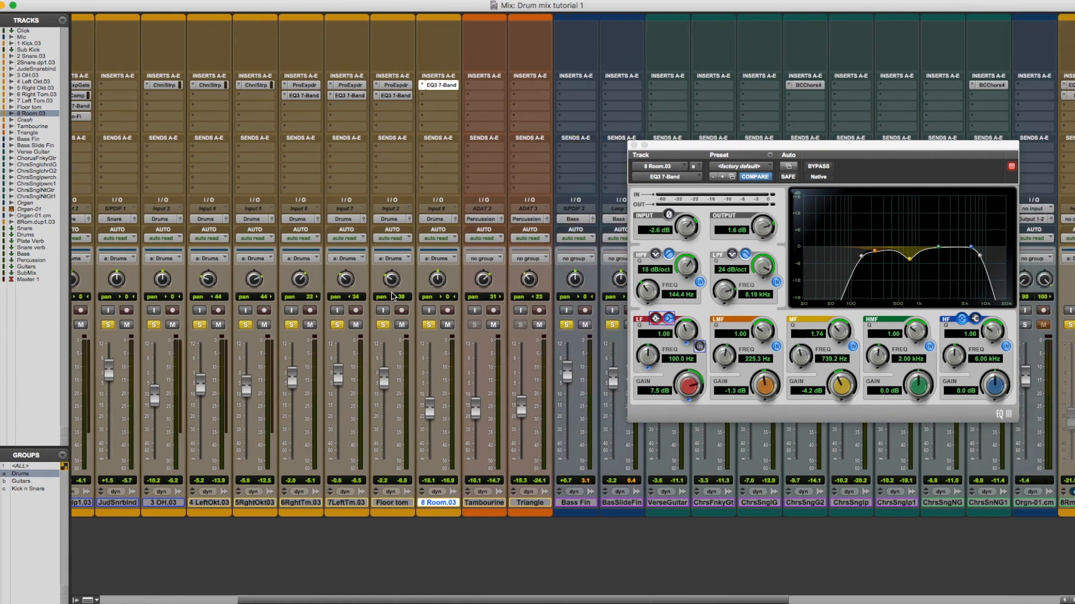
scroll(389, 296, "right", 2)
left_click(621, 326)
key("space")
left_click_drag(698, 145, 738, 133)
left_click(673, 133)
Turn off the Drums group, compare the drums with and without 8 Room.03, and raise its fader to -13.1 dB
scroll(492, 246, "left", 10)
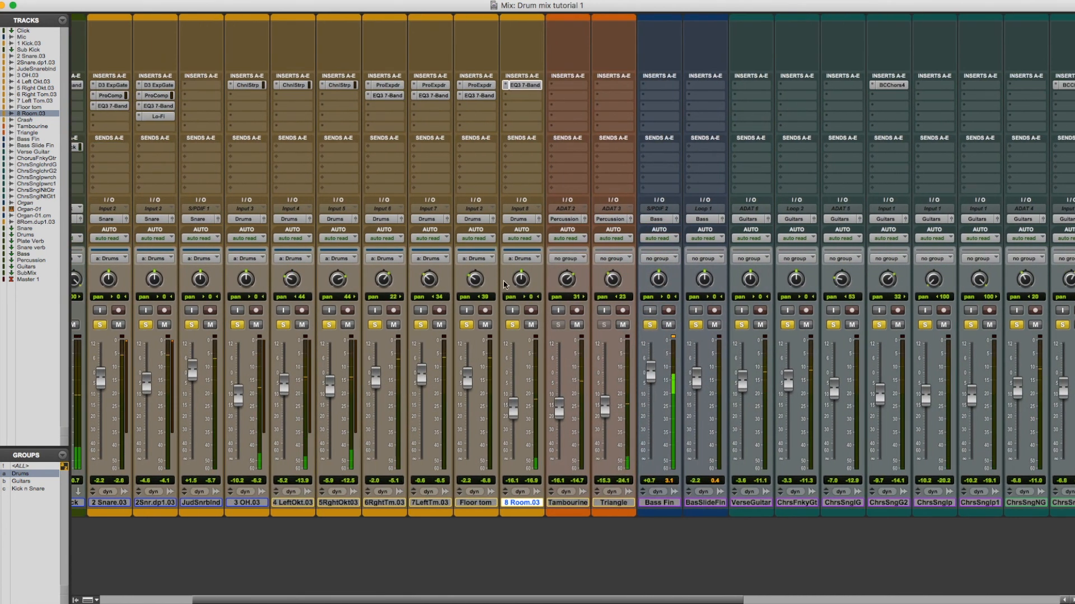
left_click(512, 325)
left_click(512, 325)
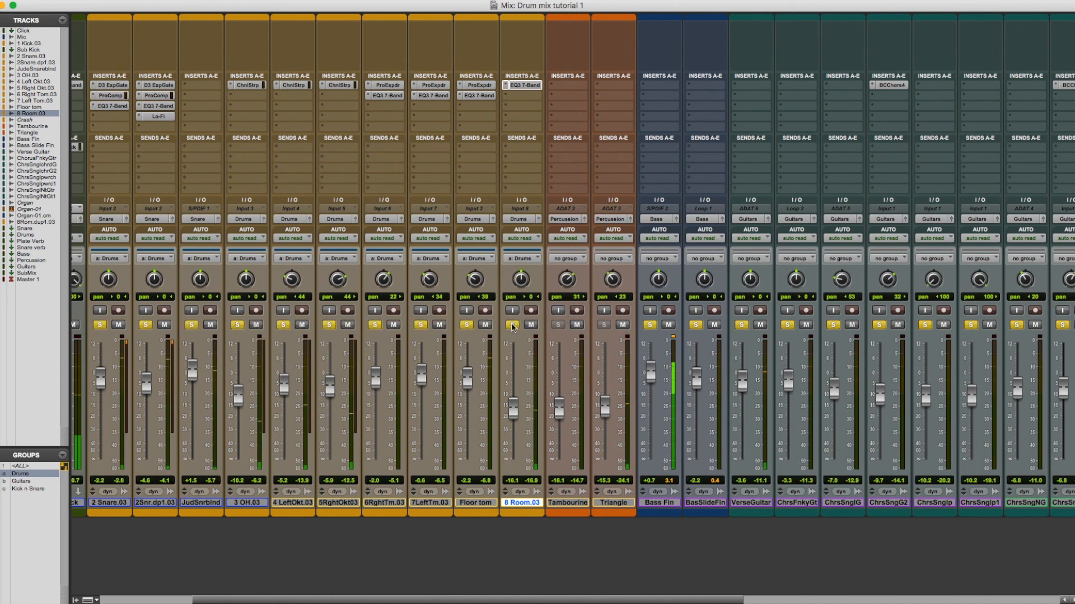
key("a")
left_click(512, 325)
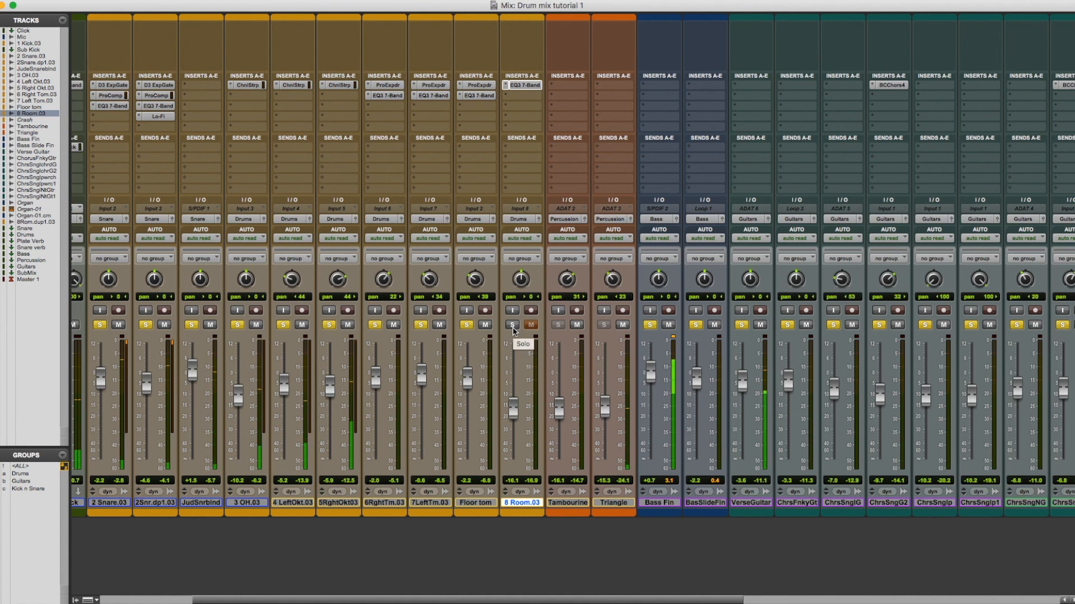
left_click(512, 325)
mouse_move(515, 409)
left_mouse_down()
mouse_move(512, 379)
mouse_move(516, 403)
left_mouse_up()
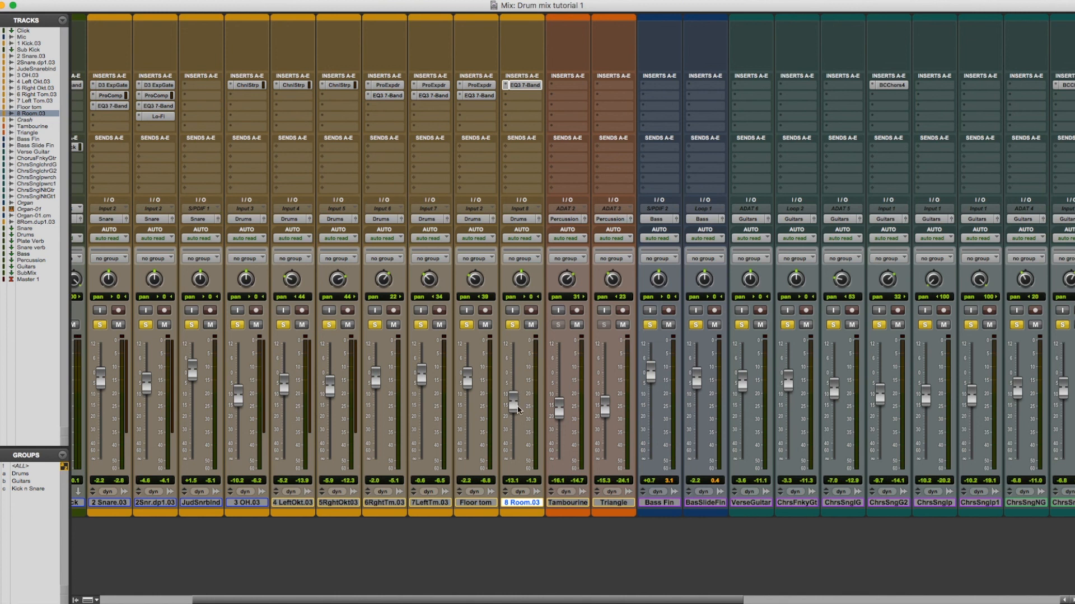
Move the duplicate room track 8Rm.dp1.03 directly after 8 Room.03 in the mixer
scroll(517, 409, "right", 10)
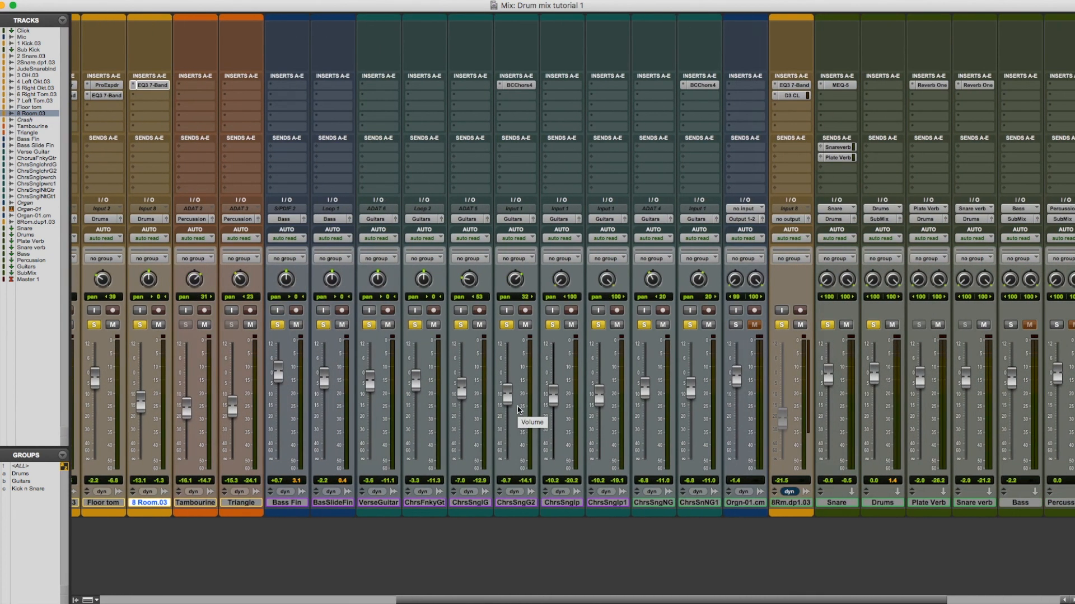
scroll(517, 409, "right", 5)
left_click_drag(575, 505, 99, 505)
scroll(350, 456, "left", 6)
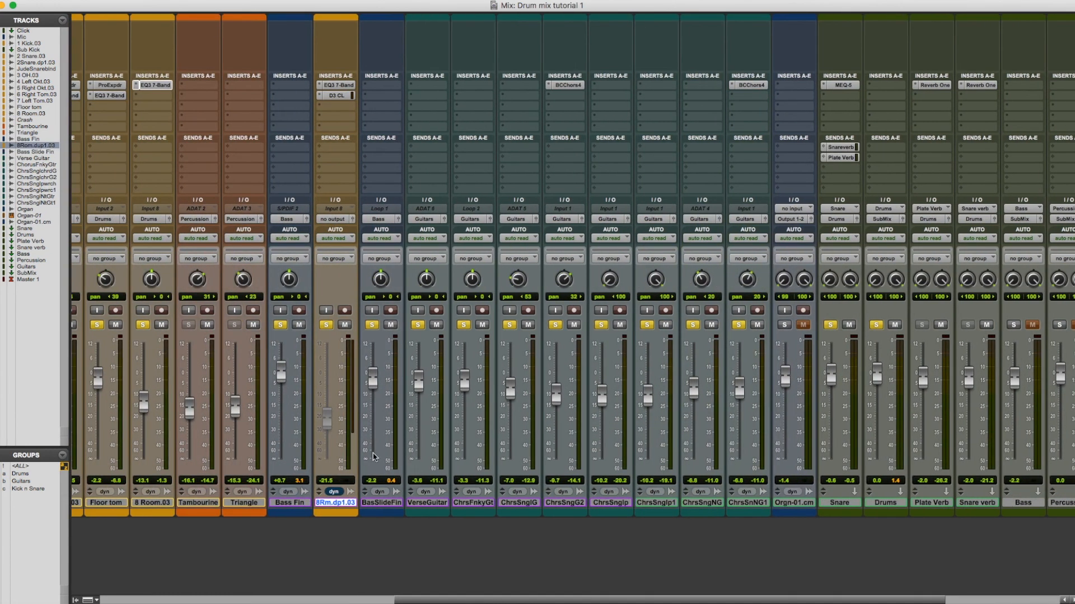
left_click_drag(369, 508, 255, 503)
scroll(255, 503, "left", 5)
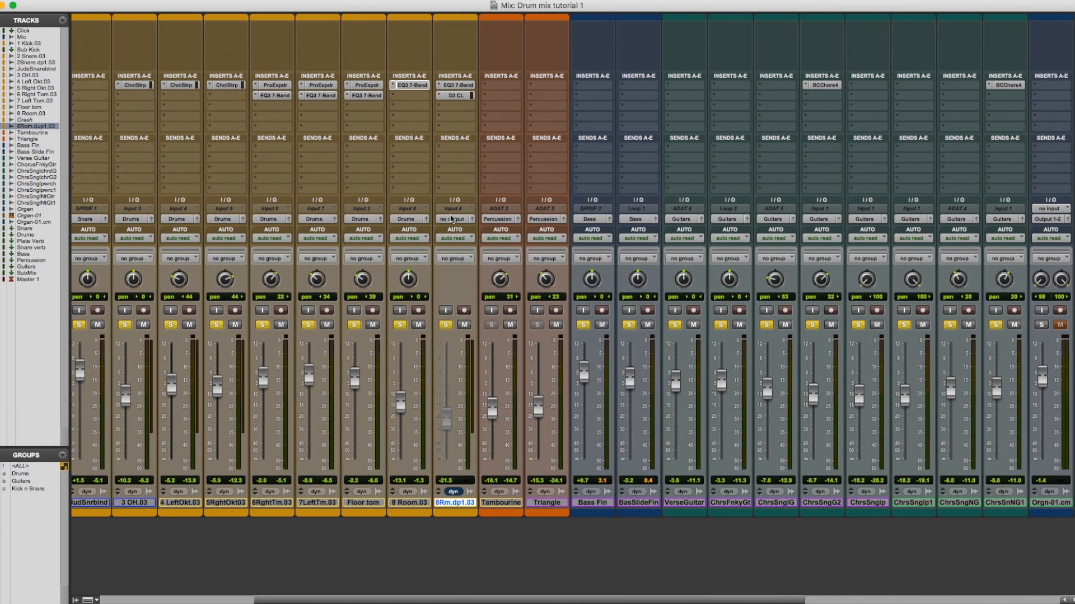
Route the output of 8Rm.dp1.03 to the Drums bus and clear the solo on 8 Room.03
left_click(450, 219)
mouse_move(465, 230)
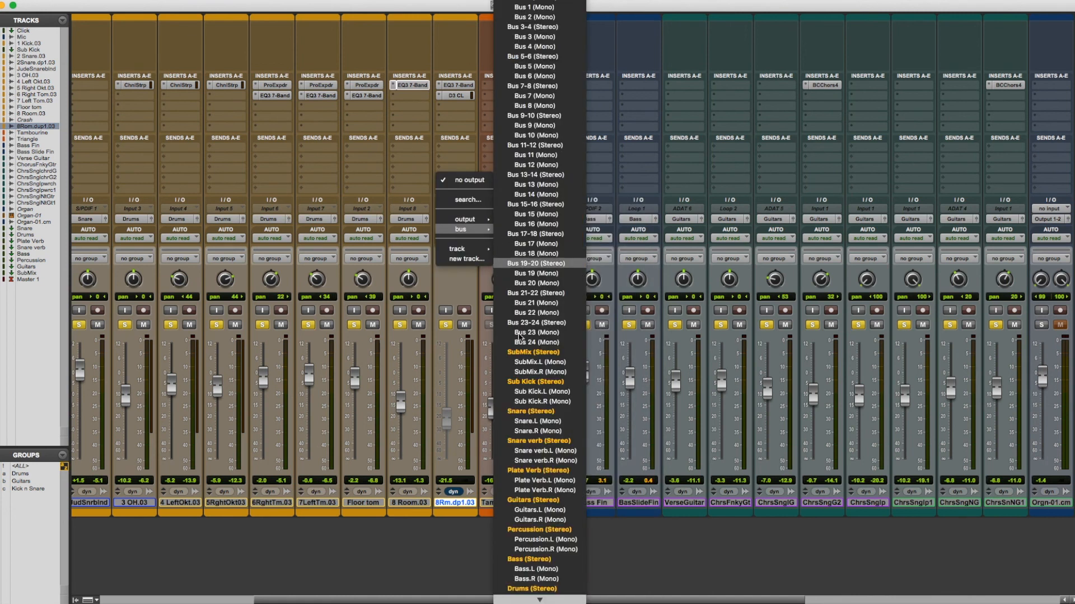
left_click(515, 539)
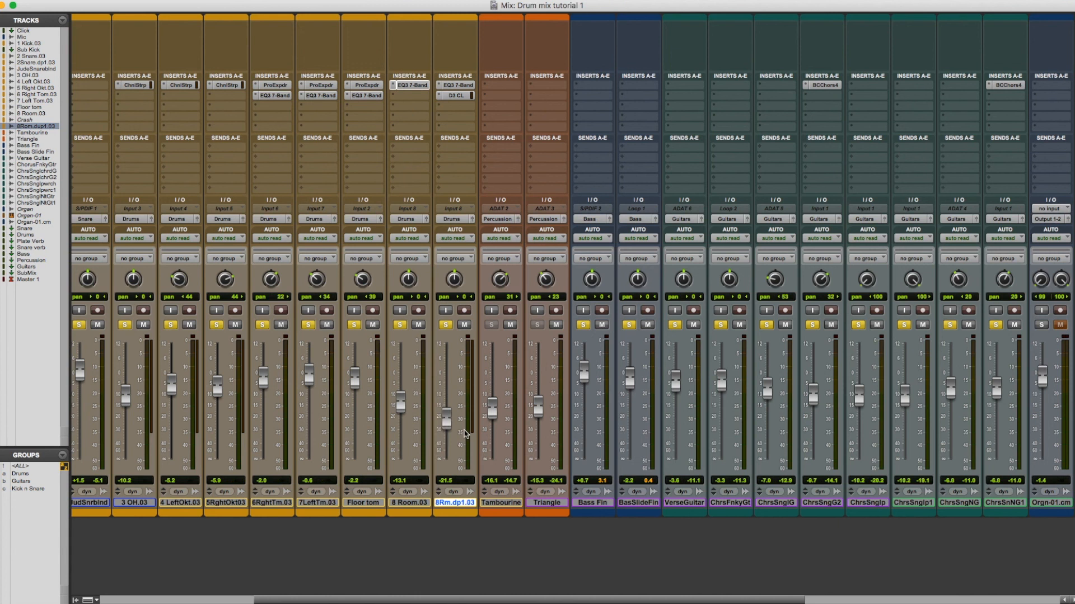
left_click(401, 326)
Examine the EQ3 7-Band and Dyn3 Compressor/Limiter settings on 8Rm.dp1.03, leaving the compressor open
left_click(457, 86)
left_click_drag(680, 135, 652, 132)
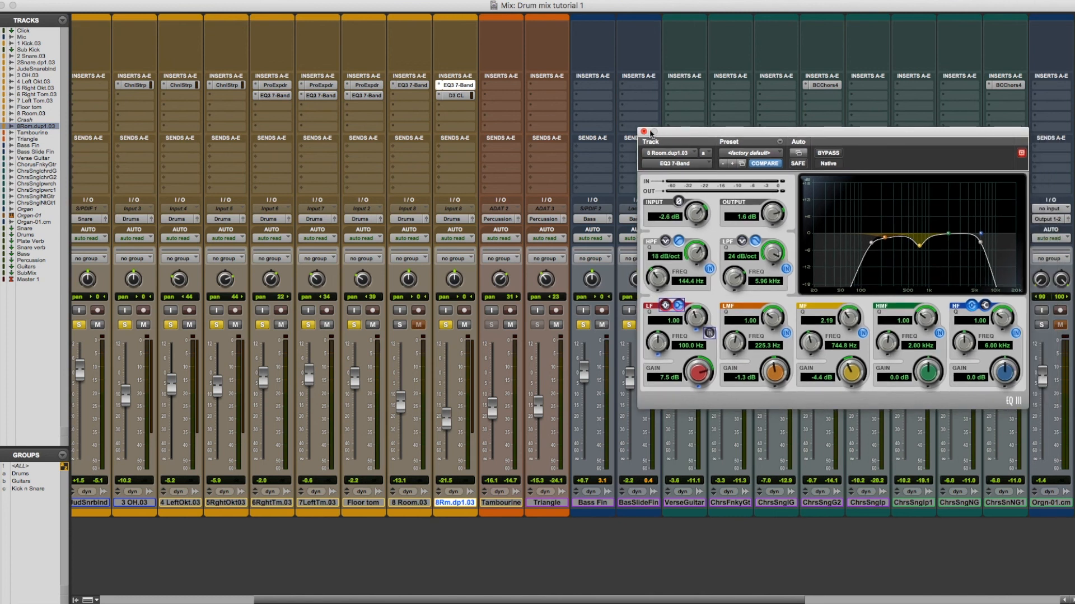
left_click(643, 131)
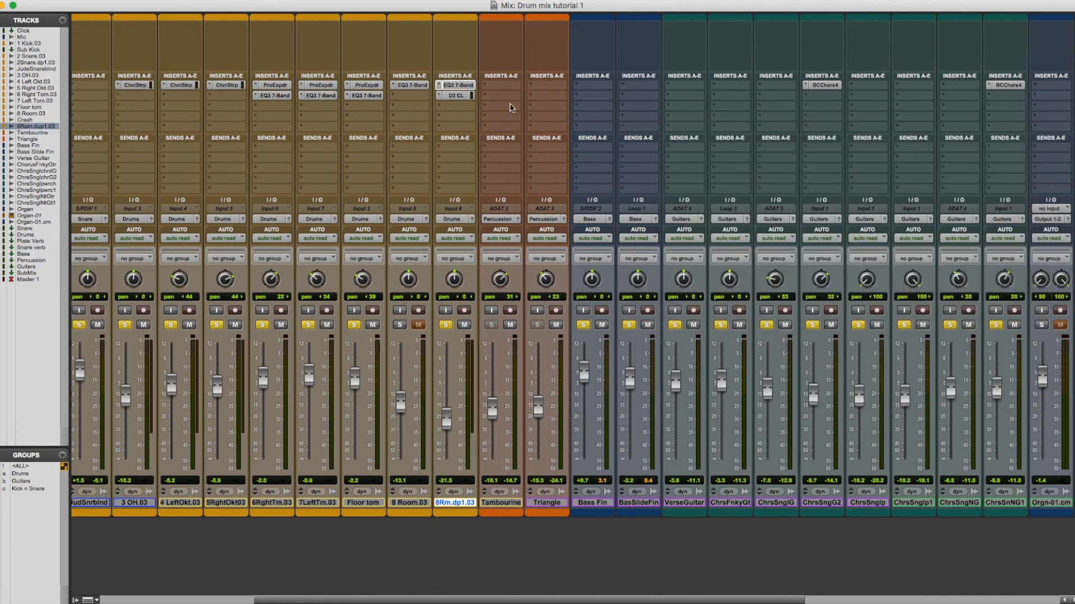
left_click(456, 95)
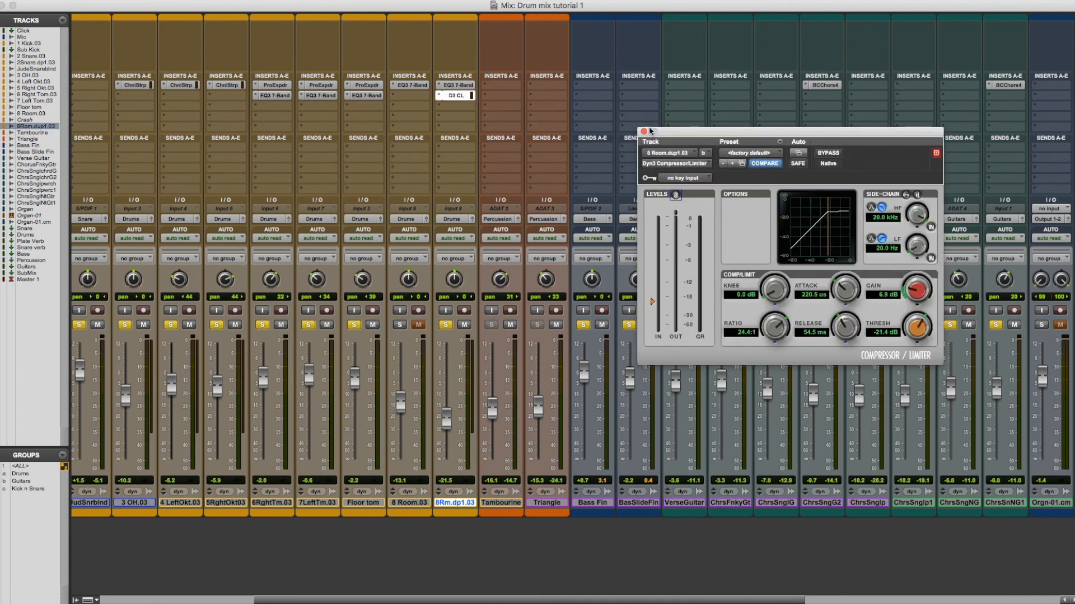
left_click_drag(668, 134, 556, 128)
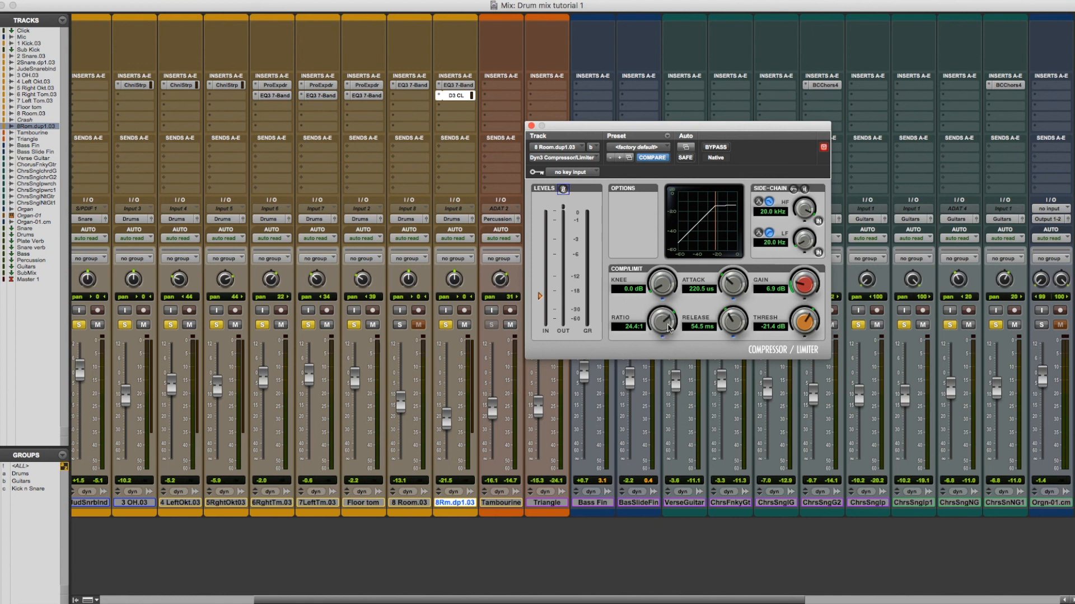
left_click_drag(594, 144, 606, 136)
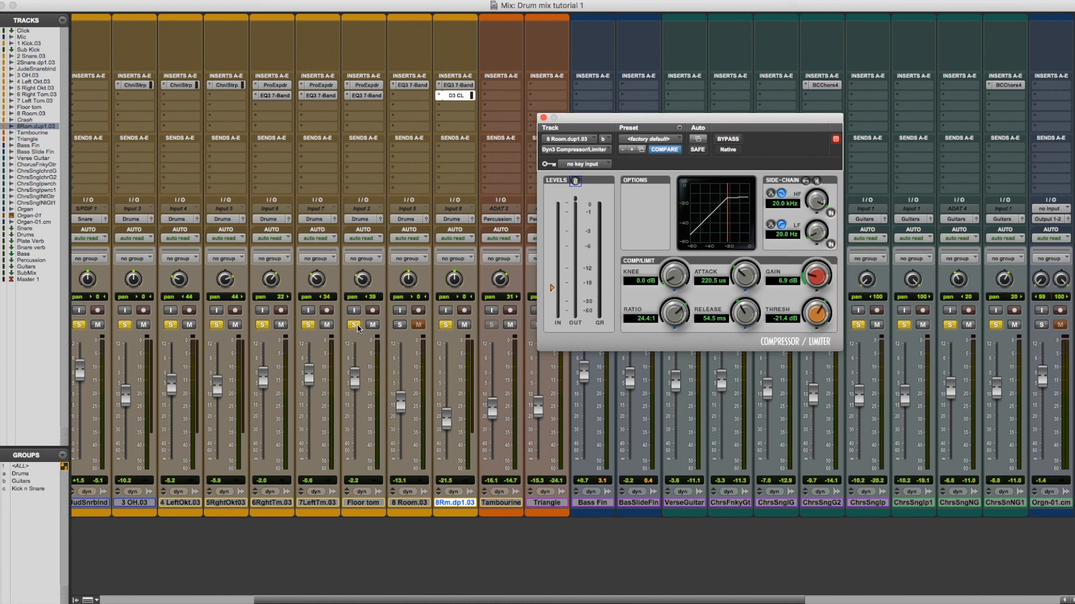
Solo only 8Rm.dp1.03 among the drums, with the Drums group off and the Snare bus solo cleared
left_click(356, 326)
left_click(356, 326)
key("a")
left_click(356, 326)
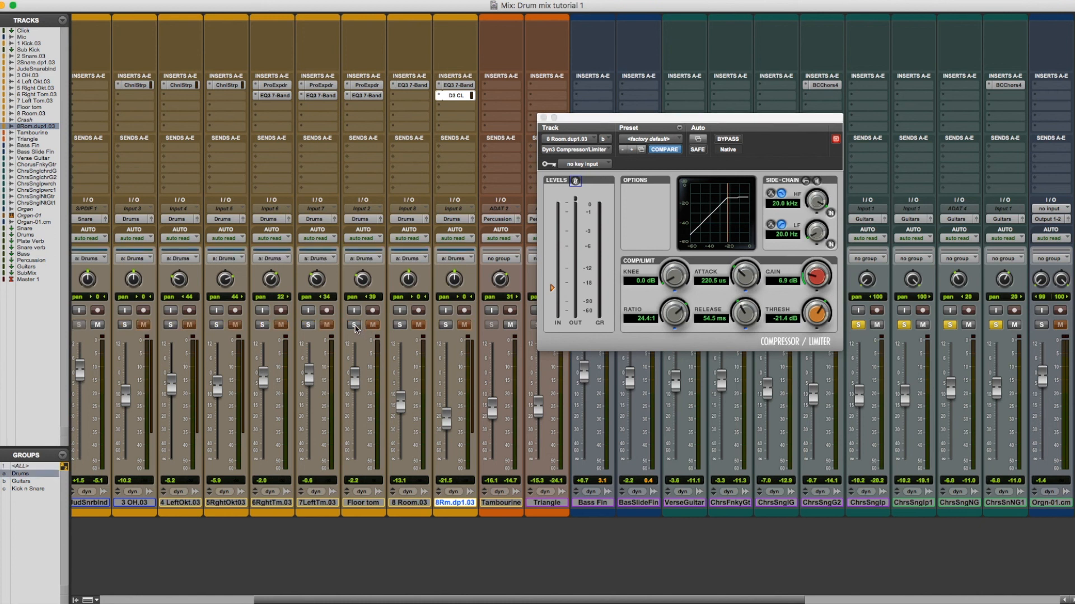
left_click(445, 325)
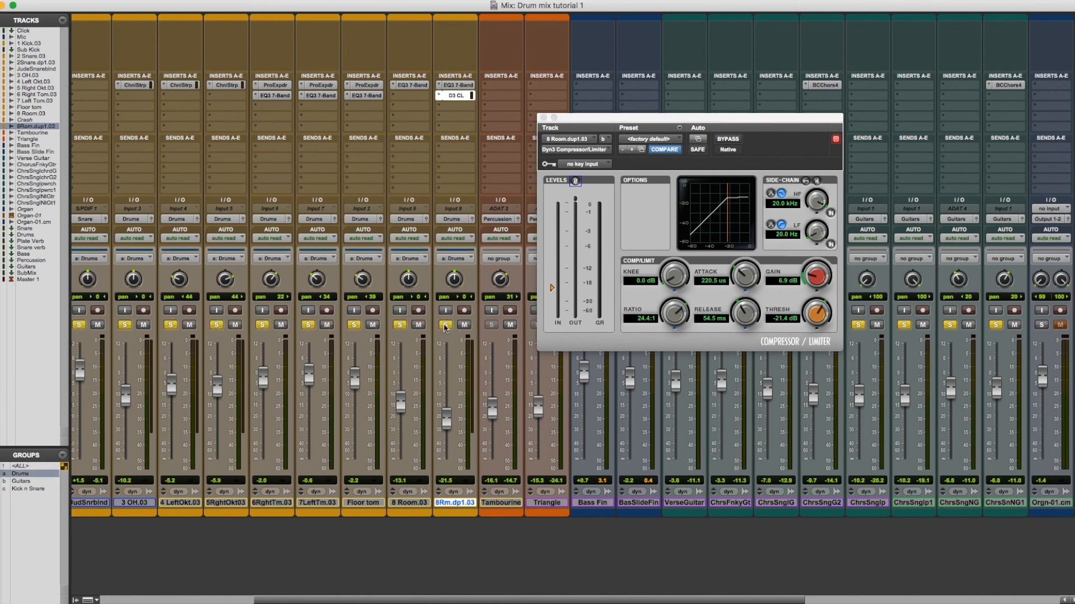
left_click(445, 325)
key("a")
left_click(445, 325)
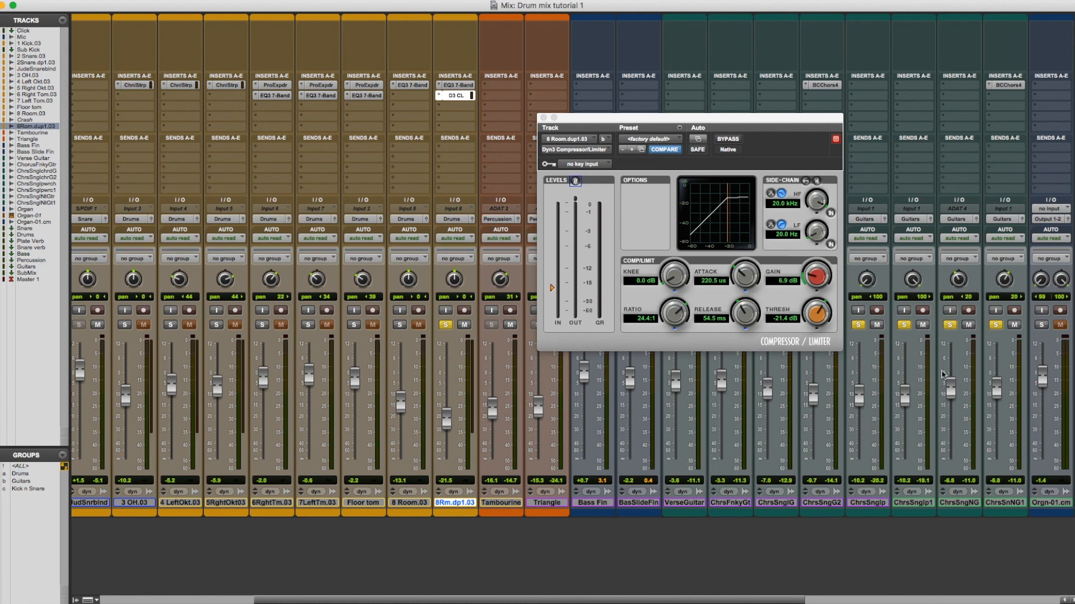
scroll(943, 375, "right", 10)
left_click_drag(630, 116, 407, 217)
left_click(621, 325)
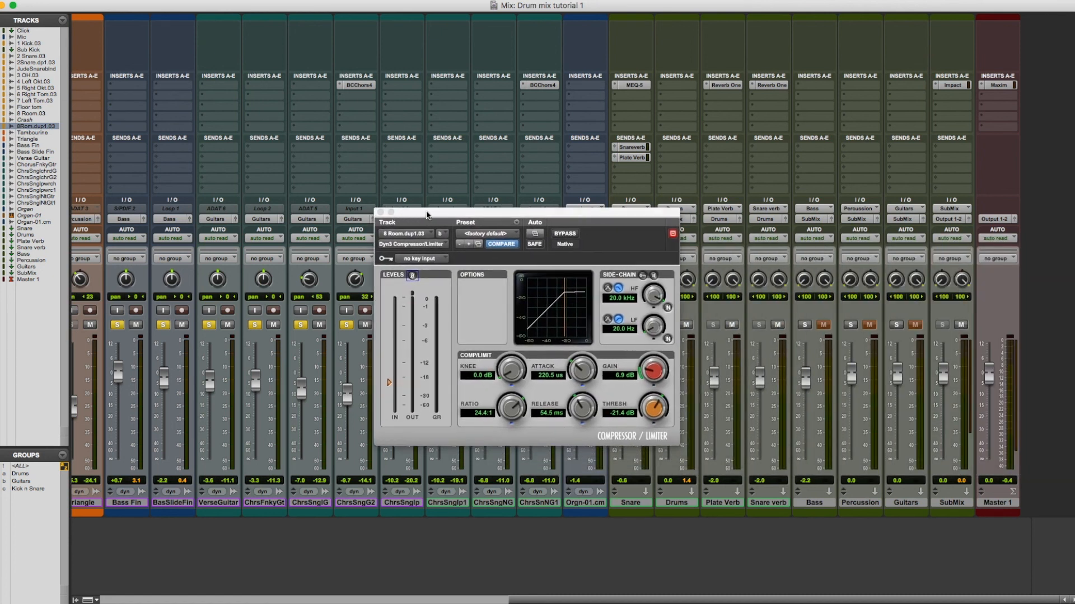
scroll(358, 212, "left", 15)
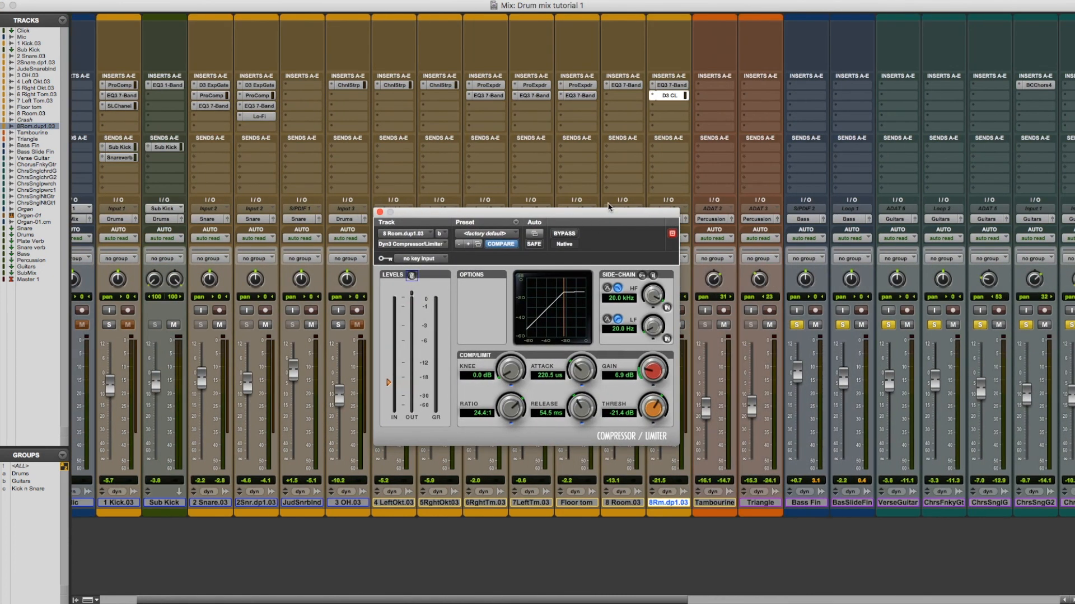
Compare the 8Rm.dp1.03 Compressor/Limiter bypassed and active during playback, leaving it active
left_click(565, 234)
left_click_drag(608, 220, 525, 200)
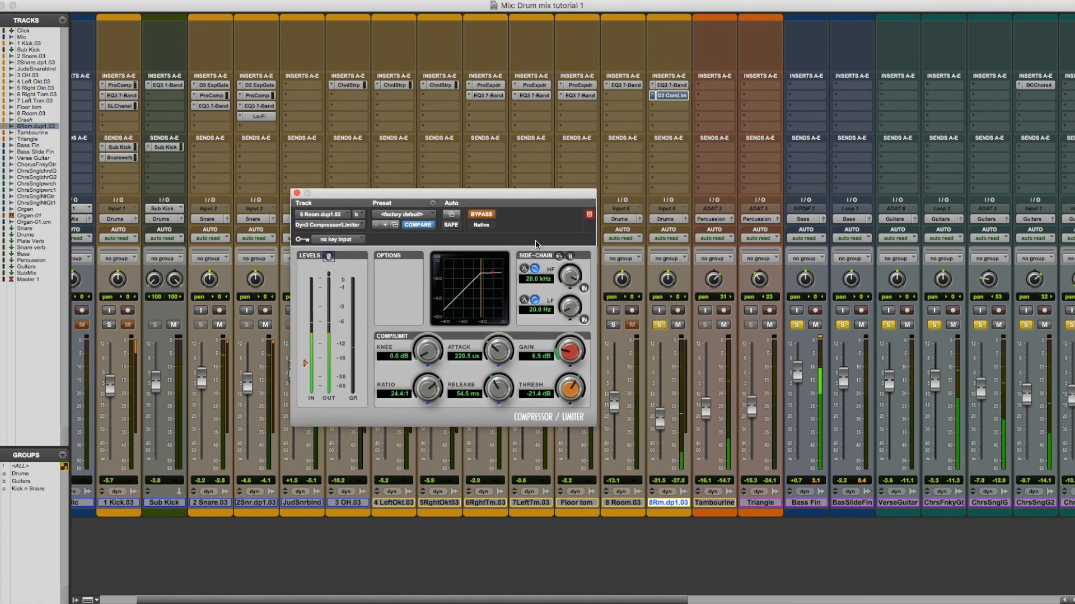
left_click(481, 214)
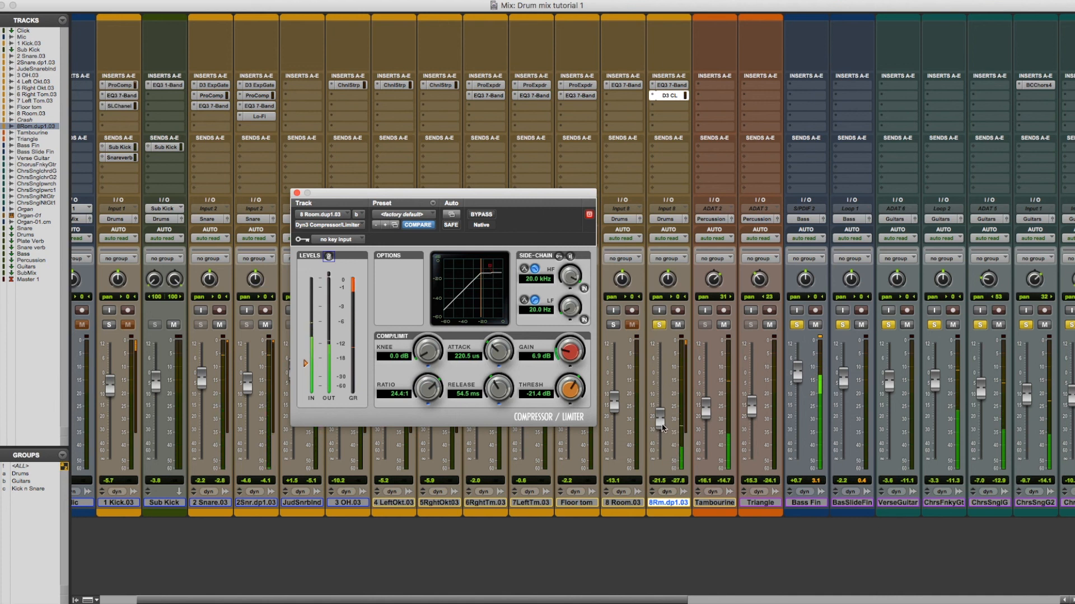
Adjust the 8Rm.dp1.03 fader to -20.1 dB and close its compressor
mouse_move(663, 421)
left_mouse_down()
mouse_move(661, 398)
mouse_move(660, 416)
left_mouse_up()
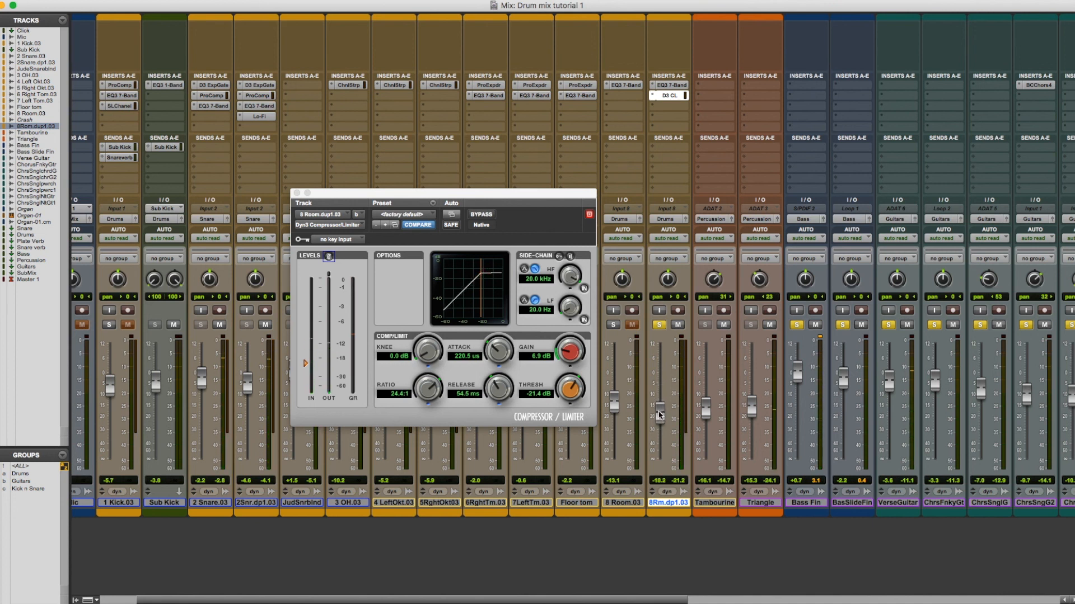
mouse_move(661, 415)
left_mouse_down()
mouse_move(660, 397)
mouse_move(660, 419)
left_mouse_up()
left_click(297, 194)
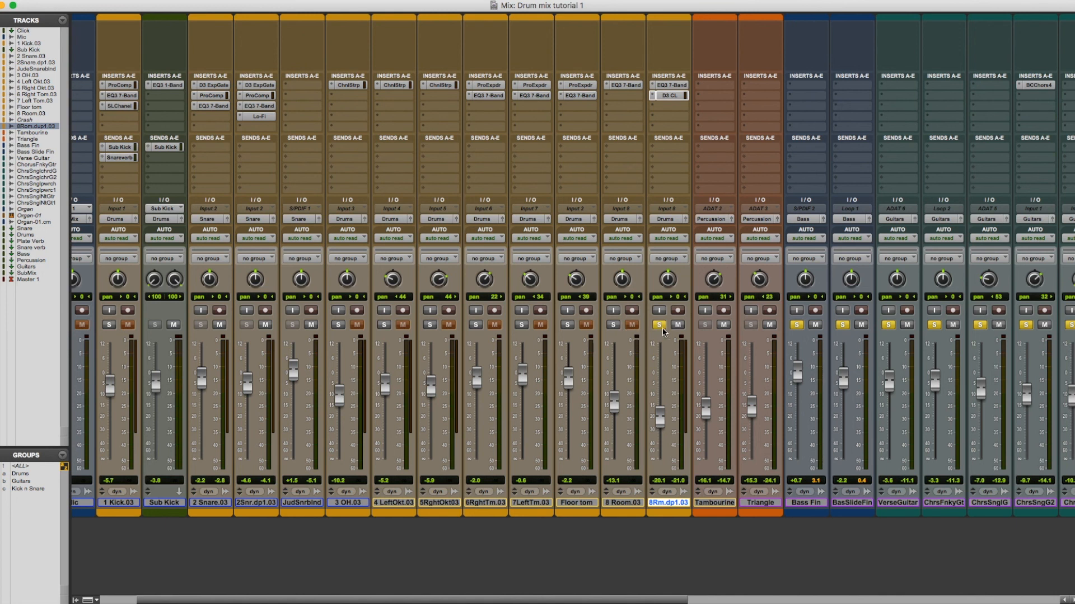
Reopen the 8Rm.dp1.03 Compressor/Limiter, review its ratio, attack, release and threshold settings, and close it
left_click(671, 96)
left_click_drag(556, 194, 596, 192)
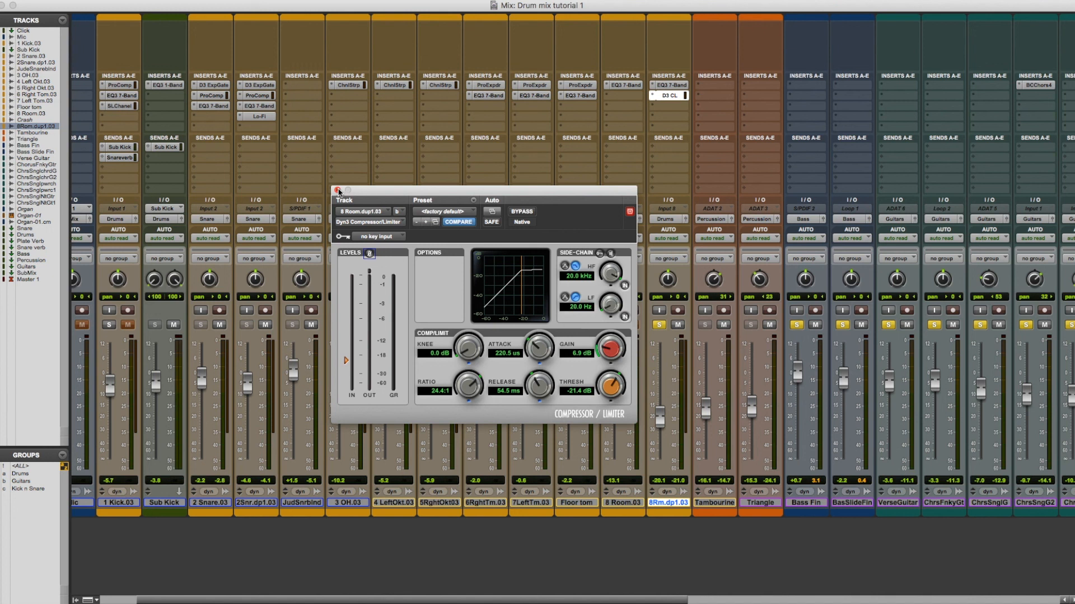
left_click(338, 191)
Solo 8 Room.03 in place of 8Rm.dp1.03 and play the song
left_click(632, 326)
left_click(614, 325)
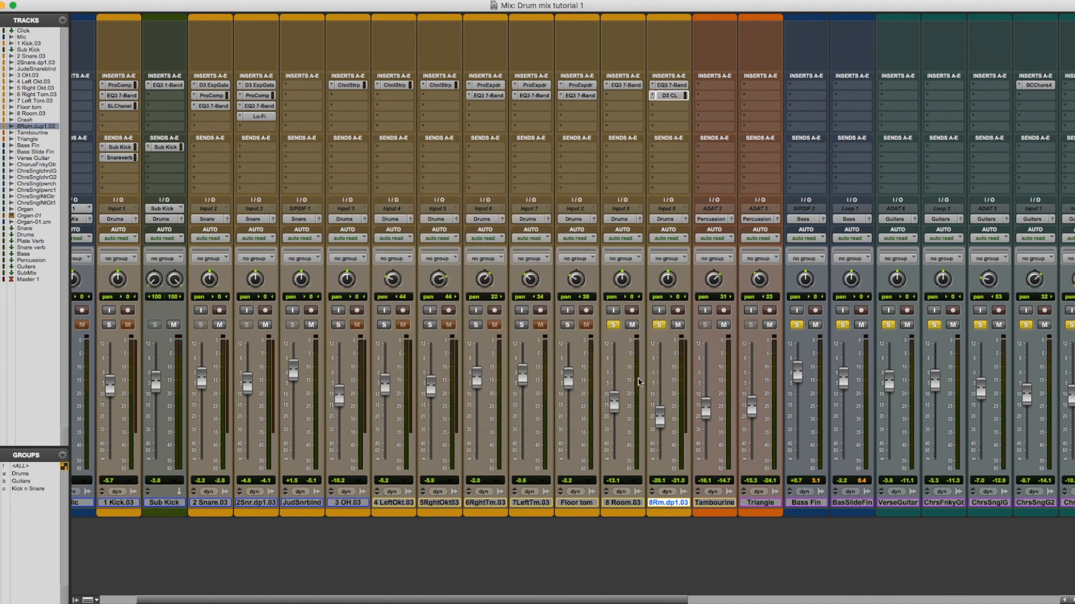
left_click(659, 325)
key("space")
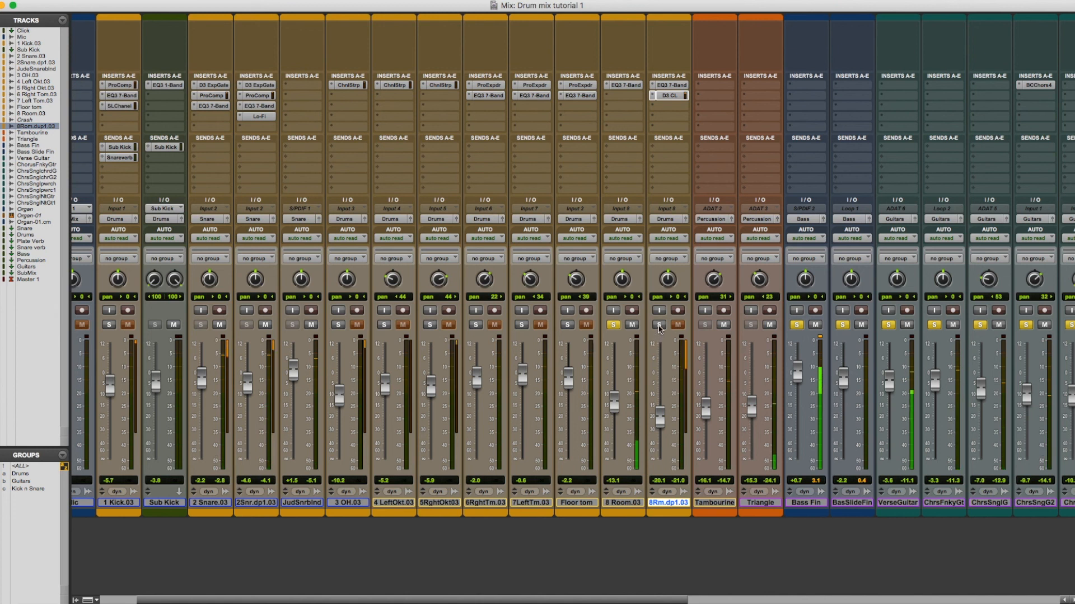
Solo 8Rm.dp1.03 alongside 8 Room.03 and raise its fader to -17.9 dB
left_click(659, 329)
left_click_drag(660, 423, 656, 412)
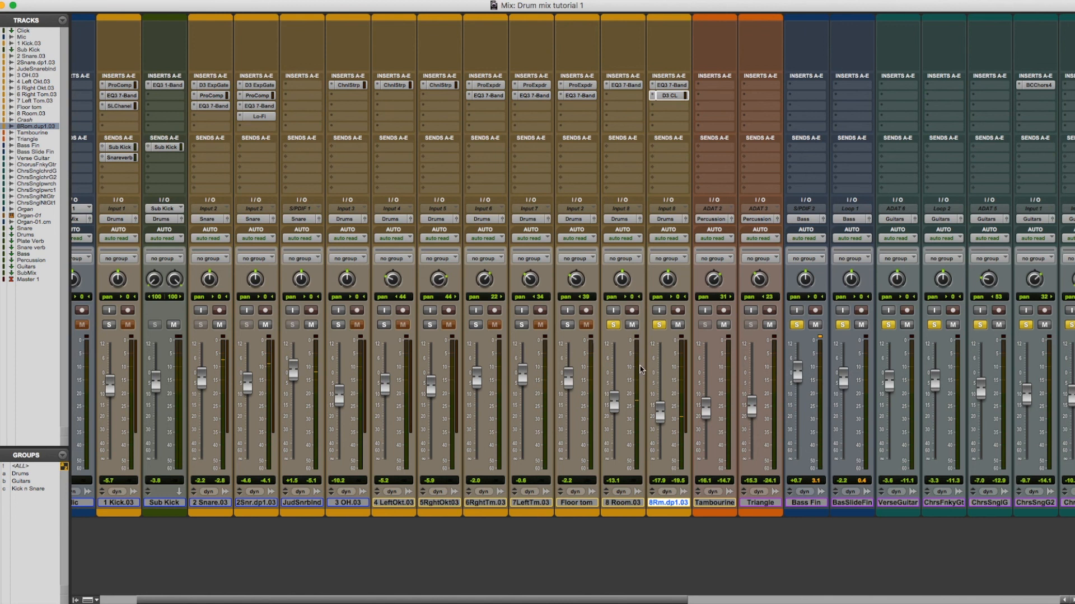
Add the 3 OH.03 overhead to the soloed room mics and play the song
scroll(638, 369, "left", 3)
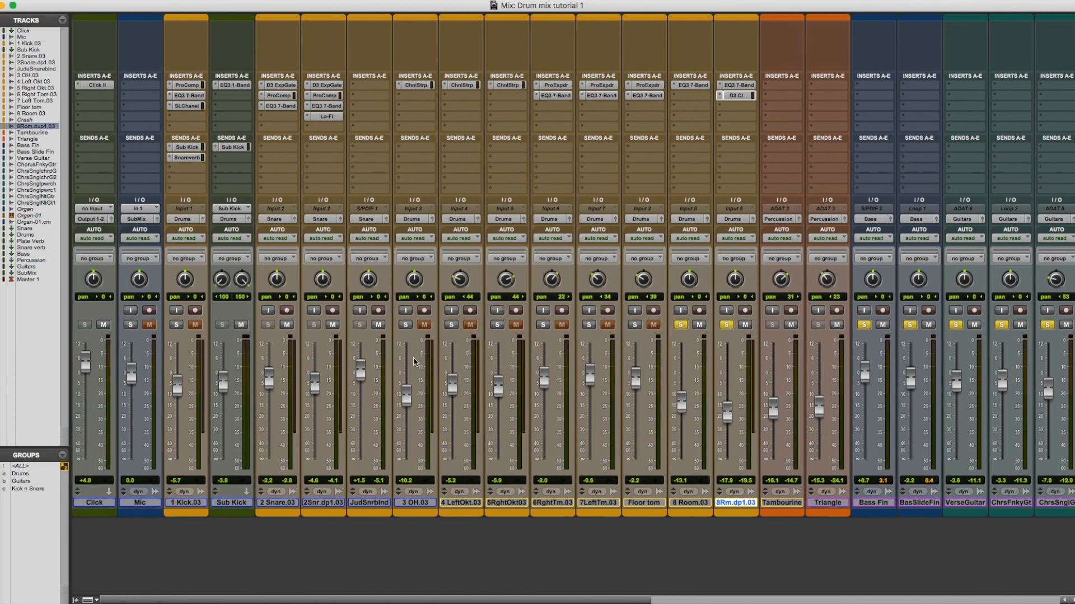
left_click(405, 325)
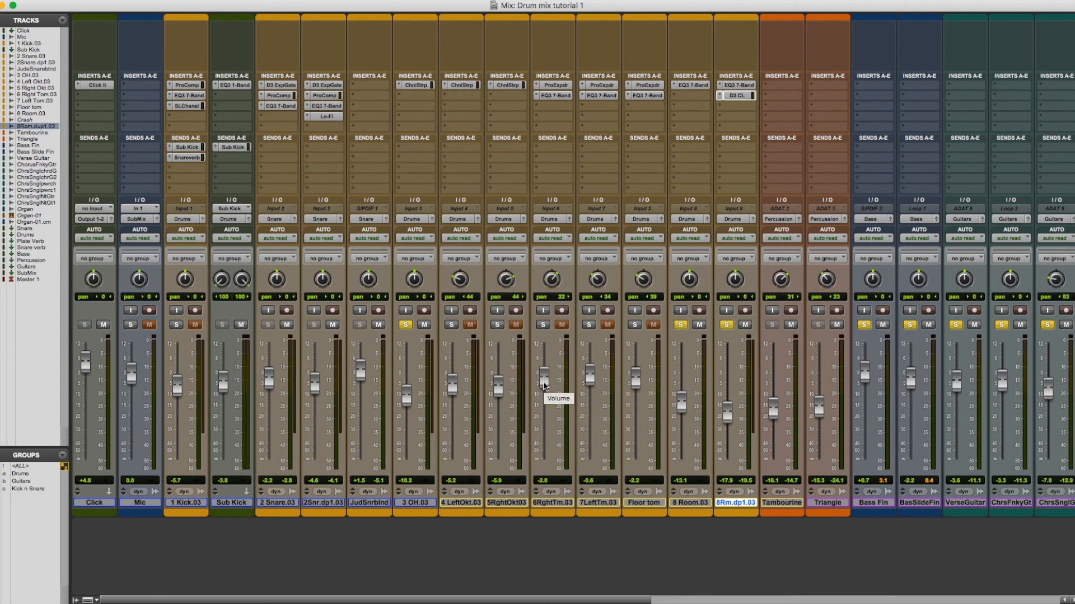
scroll(560, 381, "right", 1)
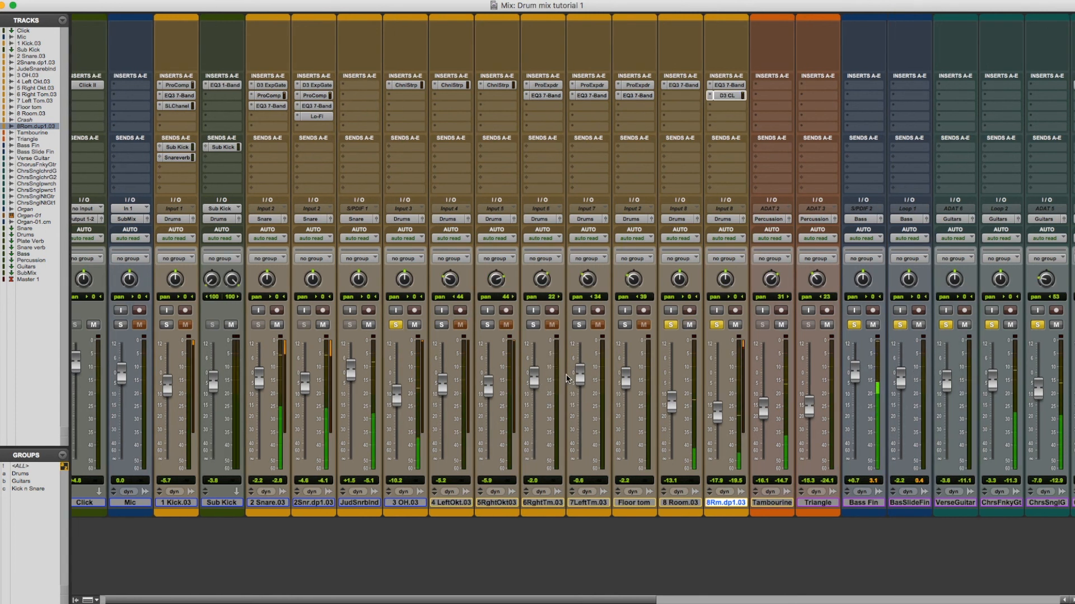
scroll(559, 359, "left", 1)
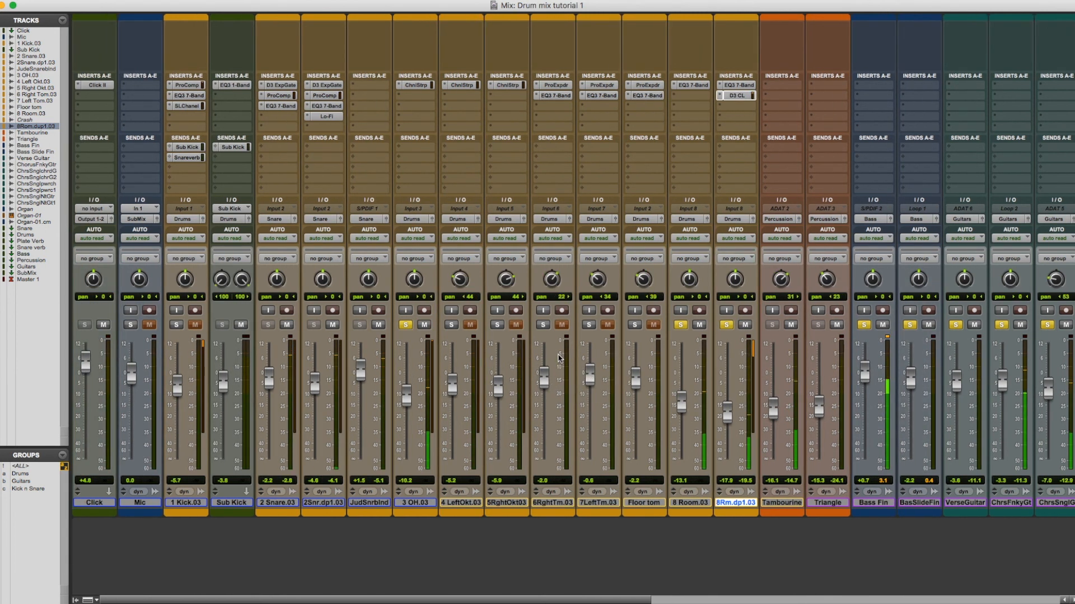
Bring 1 Kick.03, both Okt overheads, the right and left toms and the floor tom into the solo during playback
left_click(176, 325)
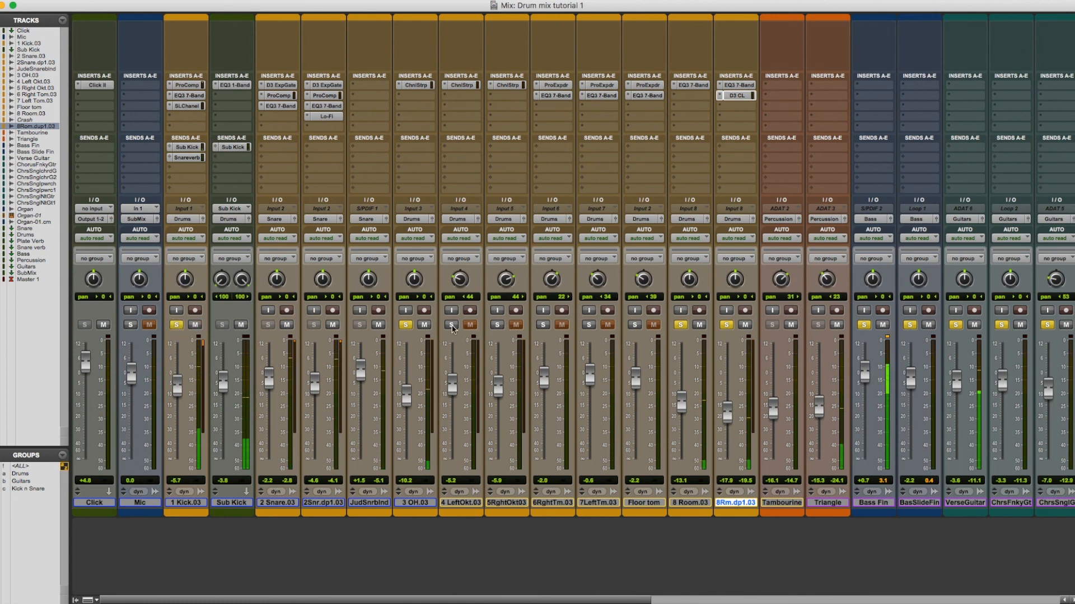
left_click(451, 325)
left_click(497, 325)
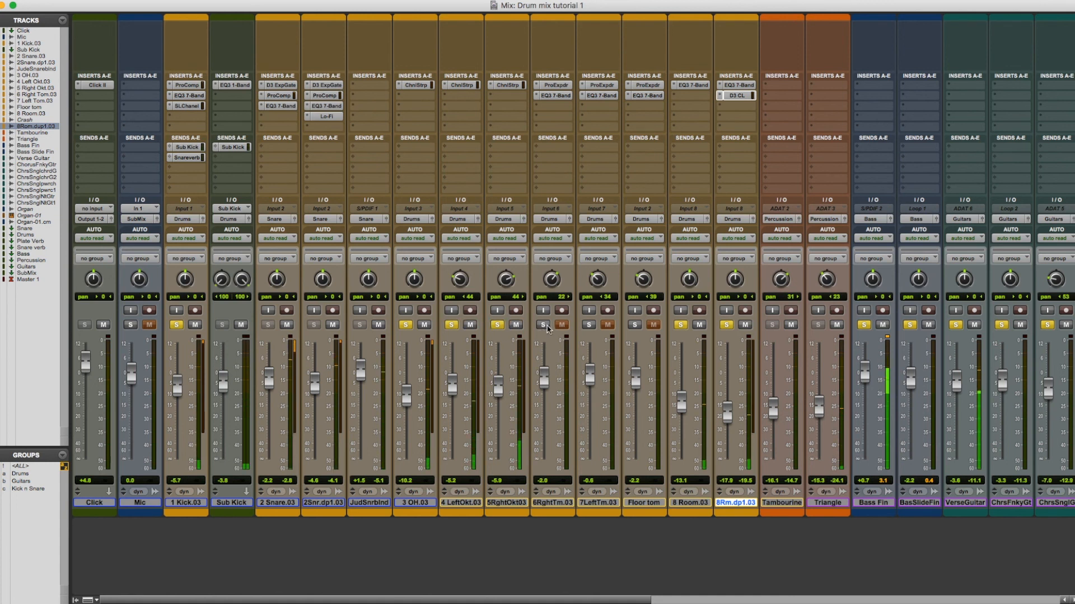
left_click(543, 325)
left_click(588, 324)
left_click(635, 325)
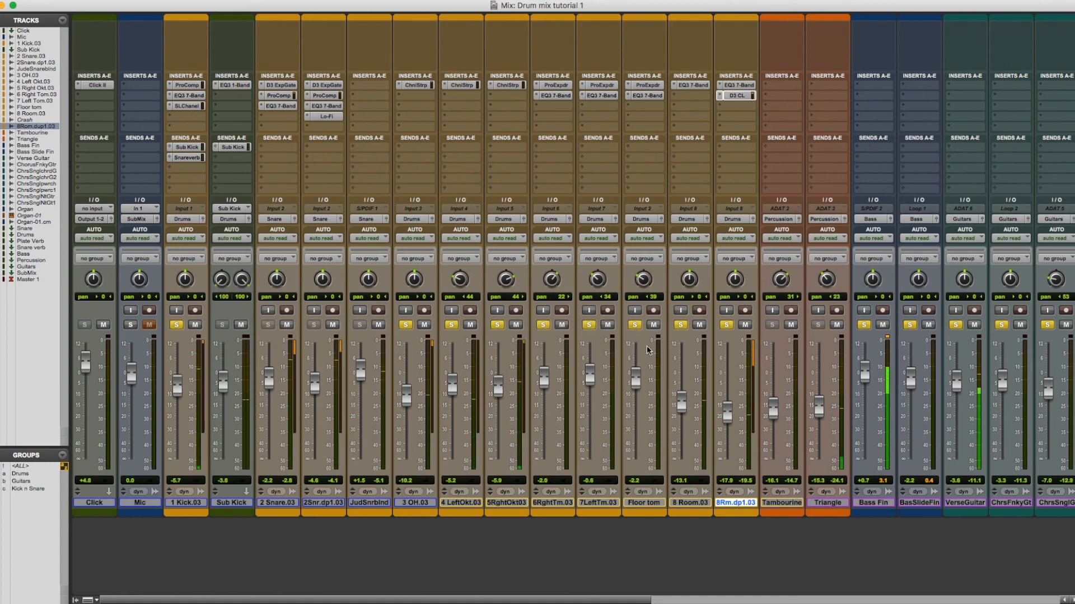
scroll(635, 331, "right", 10)
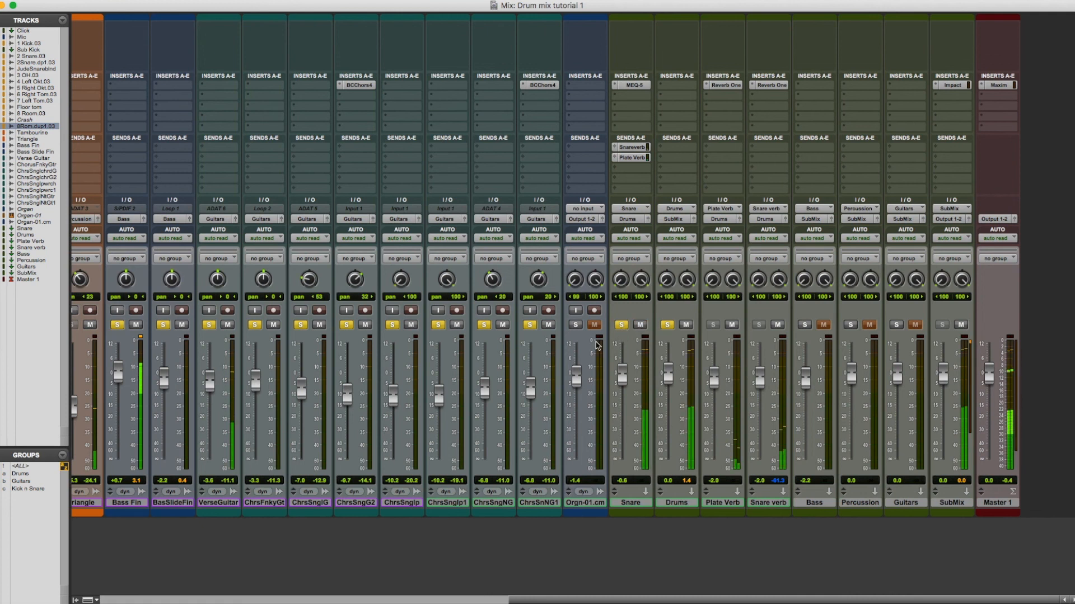
scroll(622, 335, "left", 10)
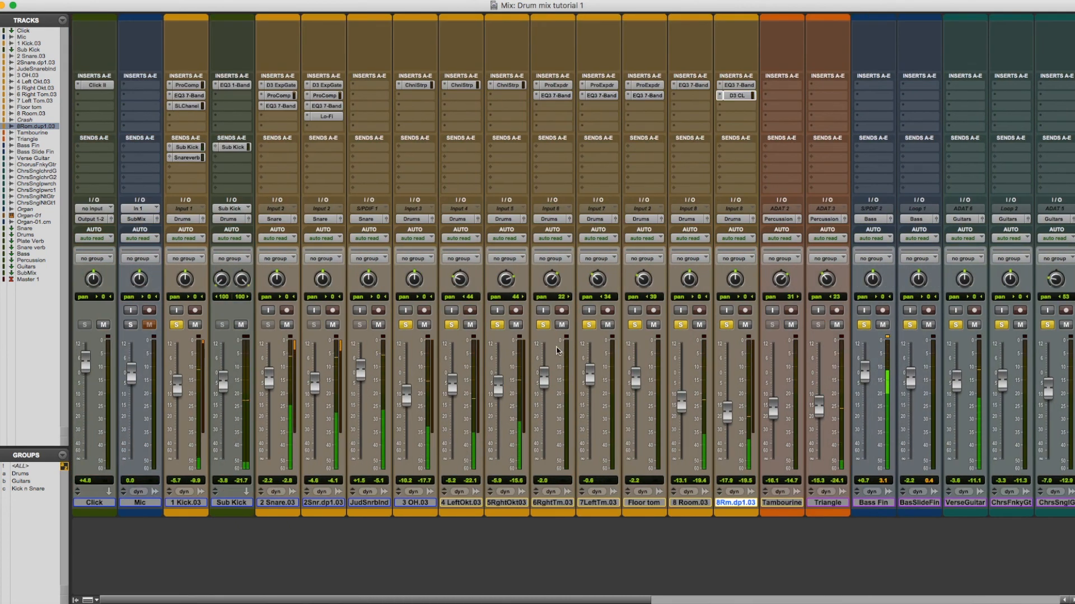